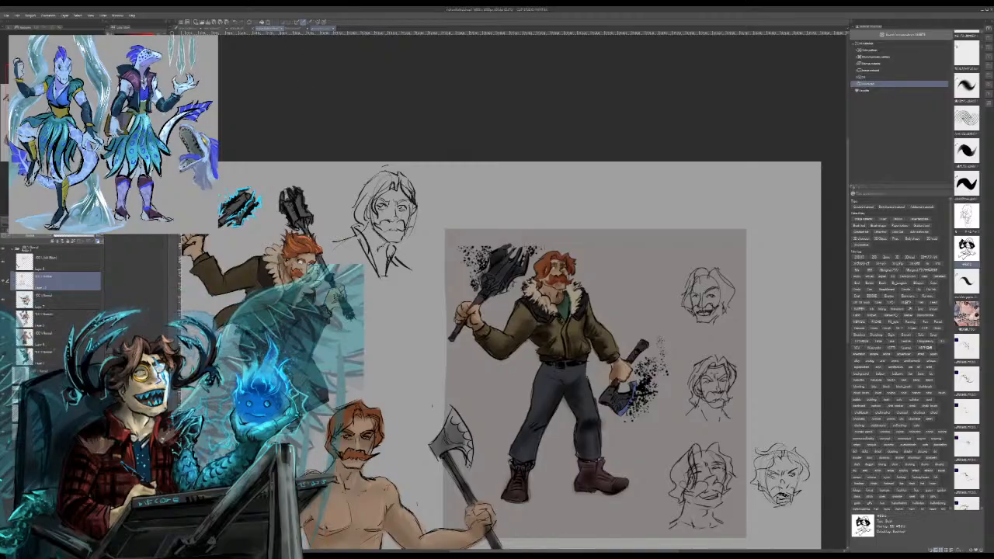
# Step: Bring up the painting of the cyan-winged horned figure facing the black dragon
pyautogui.click(321, 29)
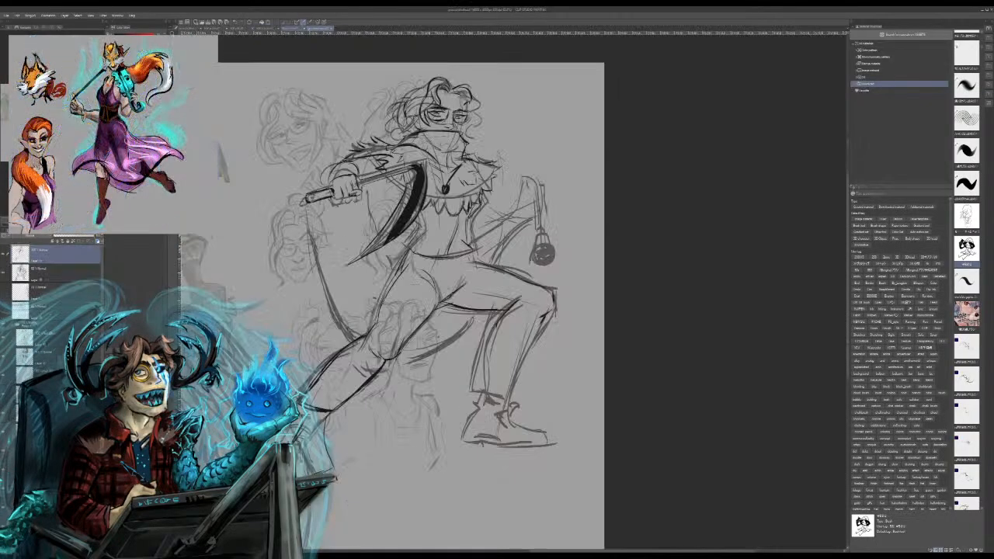
pyautogui.click(292, 29)
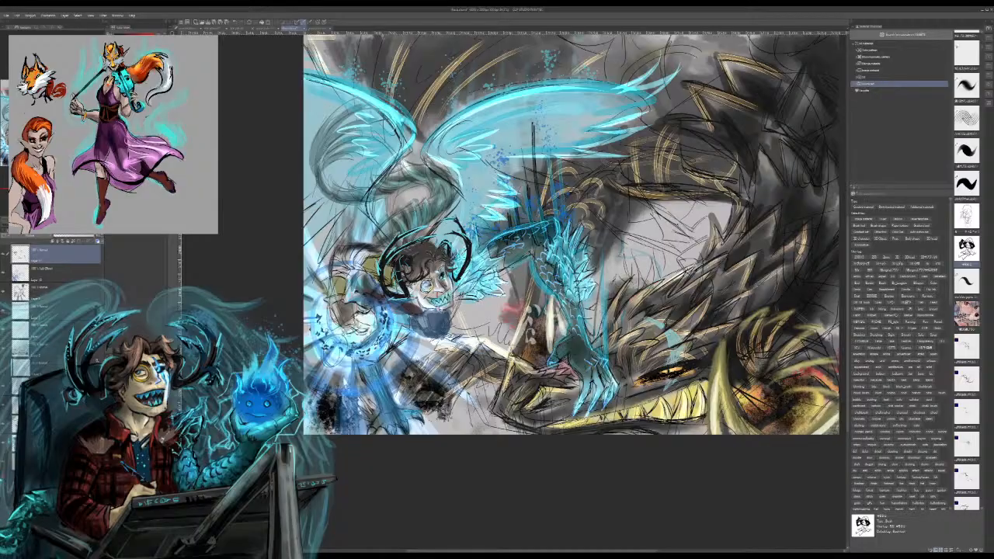
pyautogui.moveTo(544, 233)
pyautogui.mouseDown()
pyautogui.moveTo(489, 312)
pyautogui.moveTo(478, 301)
pyautogui.mouseUp()
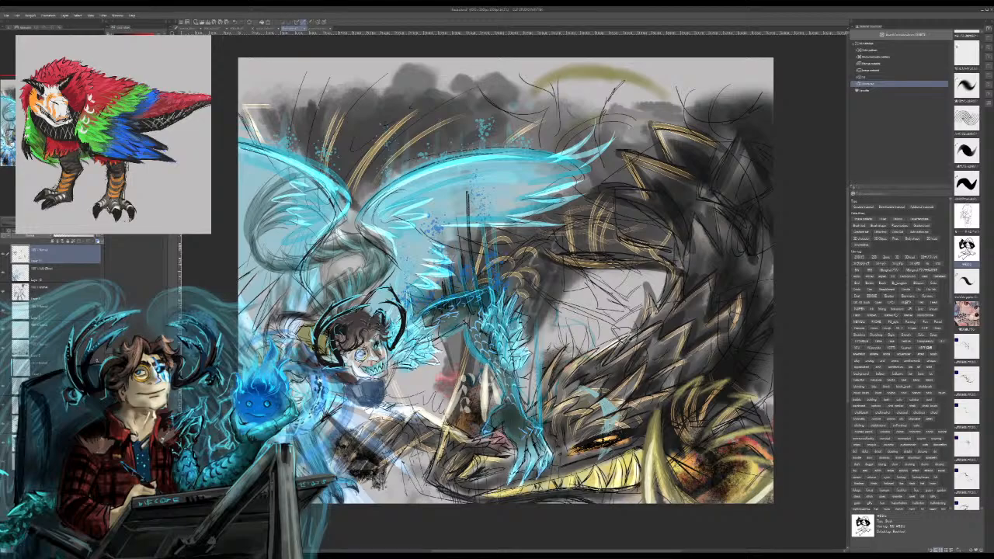
# Step: Try painting bright blue flame strokes rising above the bent elbow of the figure's clawed arm
pyautogui.hotkey('ctrl', '+')
pyautogui.hotkey('ctrl', '+')
pyautogui.hotkey('ctrl', '+')
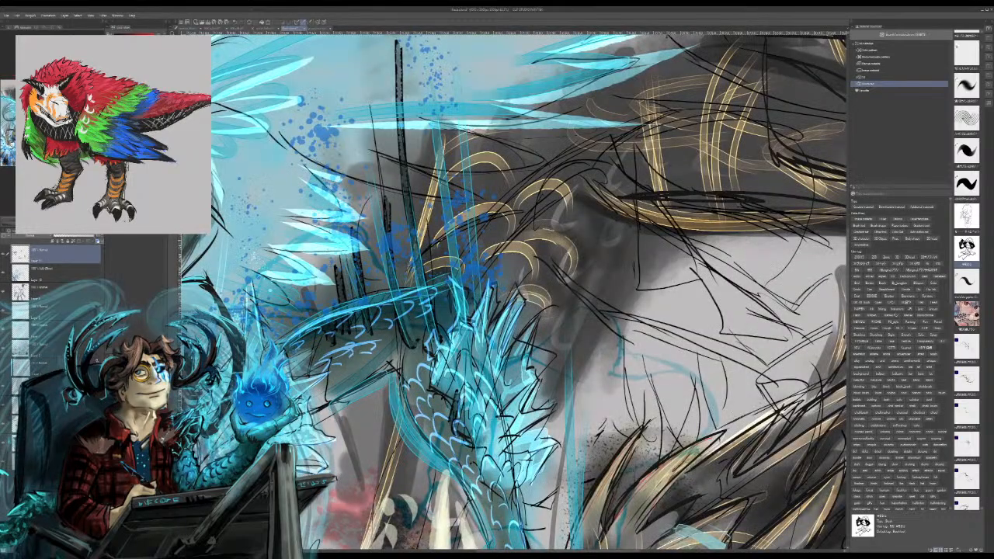
pyautogui.hotkey('ctrl', '-')
pyautogui.hotkey('ctrl', '-')
pyautogui.hotkey('ctrl', '-')
pyautogui.hotkey('ctrl', '+')
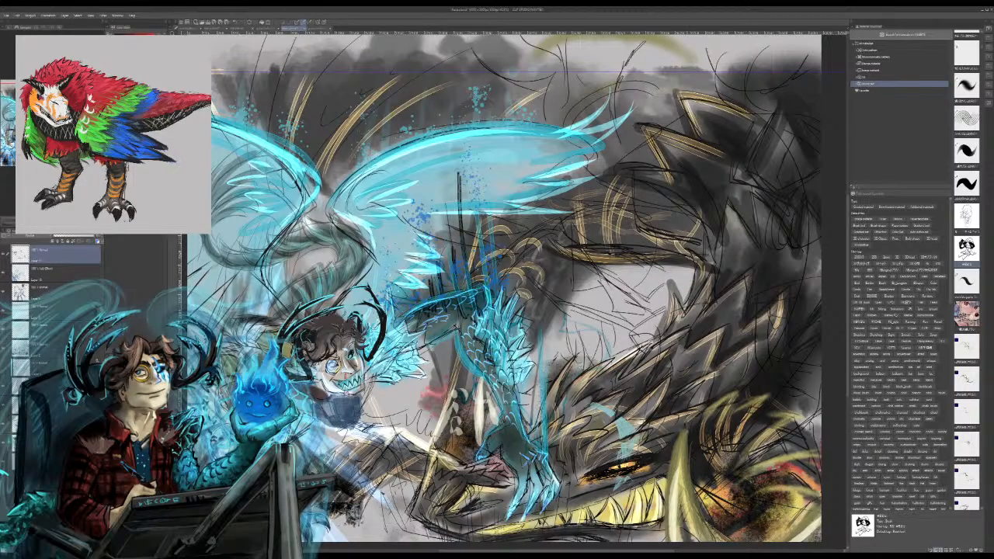
pyautogui.moveTo(497, 350)
pyautogui.mouseDown()
pyautogui.moveTo(457, 261)
pyautogui.moveTo(454, 228)
pyautogui.moveTo(488, 218)
pyautogui.moveTo(505, 257)
pyautogui.moveTo(487, 260)
pyautogui.mouseUp()
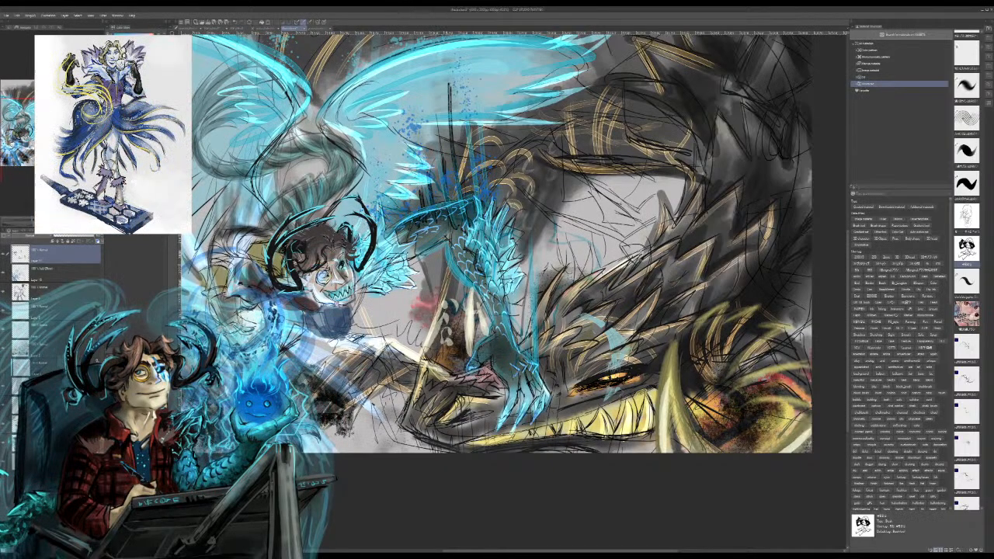
pyautogui.moveTo(453, 165); pyautogui.dragTo(446, 141)
pyautogui.moveTo(450, 181); pyautogui.dragTo(434, 129)
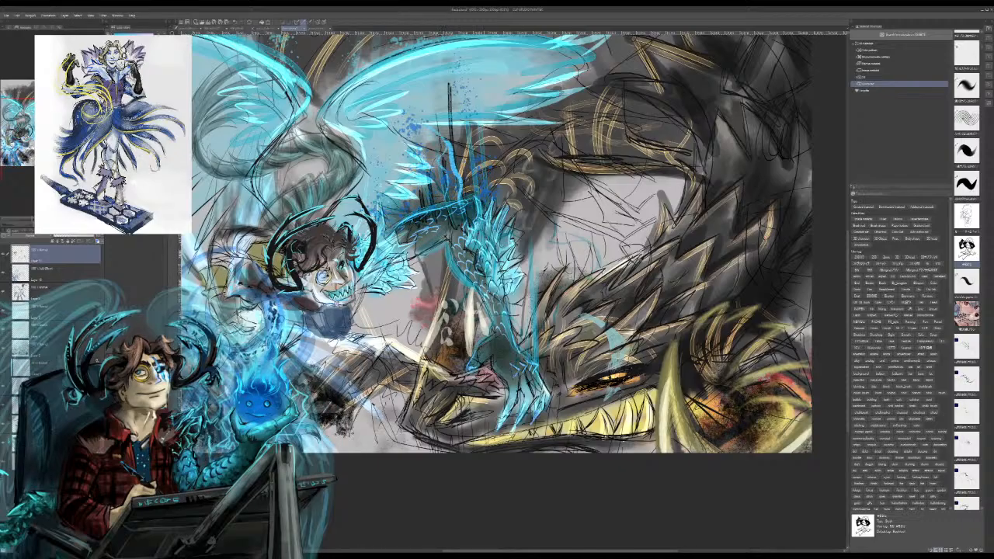
pyautogui.hotkey('ctrl', 'z')
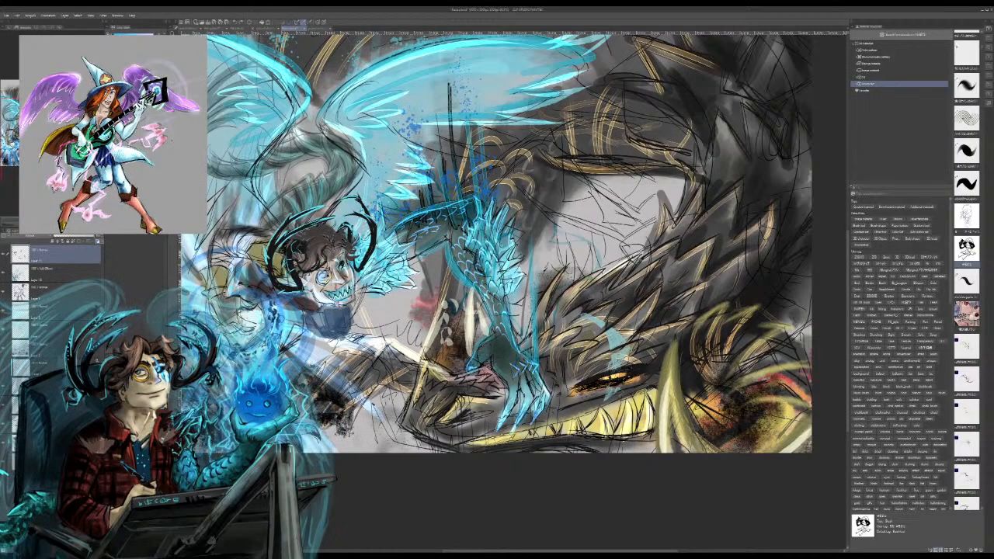
# Step: Paint electric-blue energy lines around the feathered elbow of the figure's clawed arm
pyautogui.moveTo(473, 245); pyautogui.dragTo(467, 138)
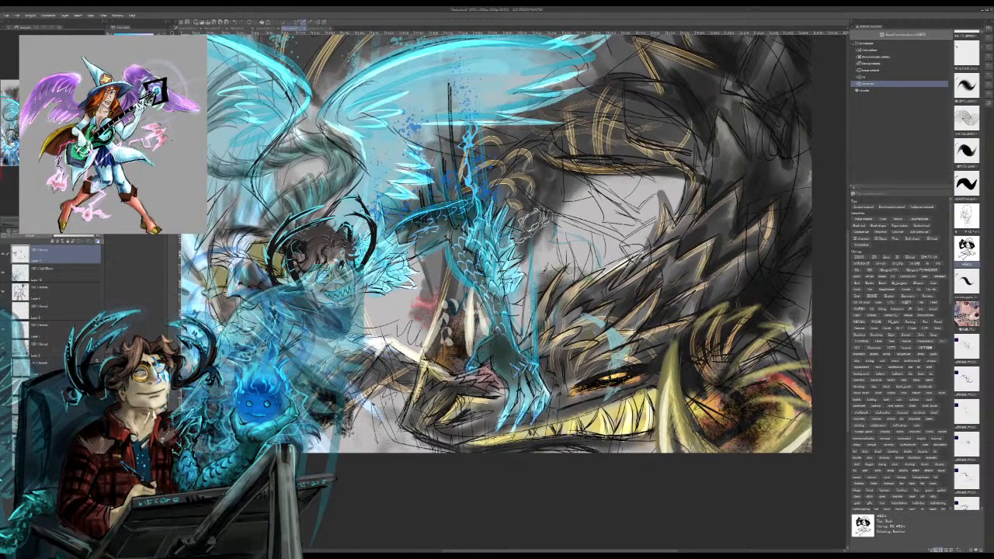
pyautogui.moveTo(542, 219); pyautogui.dragTo(489, 290)
pyautogui.moveTo(468, 236)
pyautogui.mouseDown()
pyautogui.moveTo(497, 186)
pyautogui.moveTo(436, 220)
pyautogui.mouseUp()
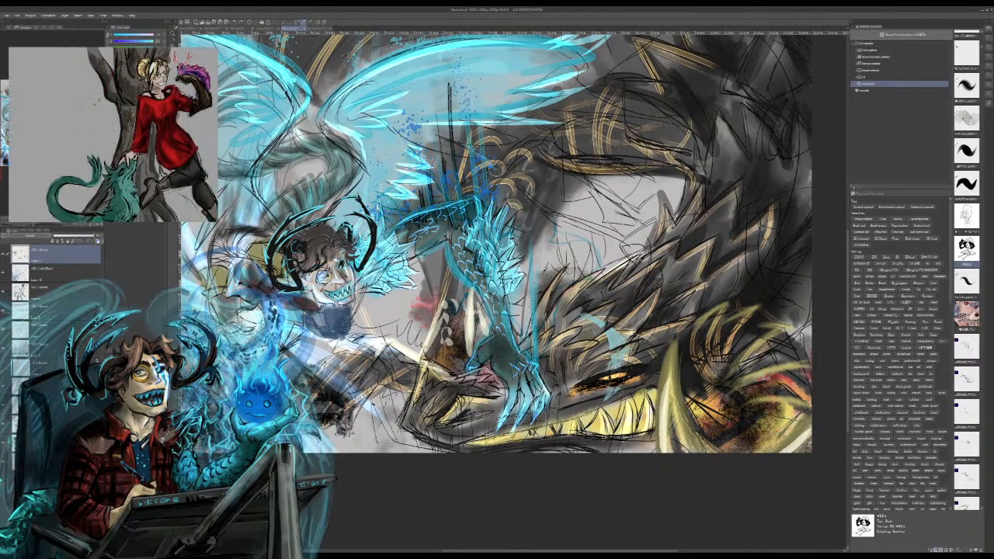
pyautogui.moveTo(475, 173)
pyautogui.mouseDown()
pyautogui.moveTo(503, 202)
pyautogui.moveTo(498, 218)
pyautogui.mouseUp()
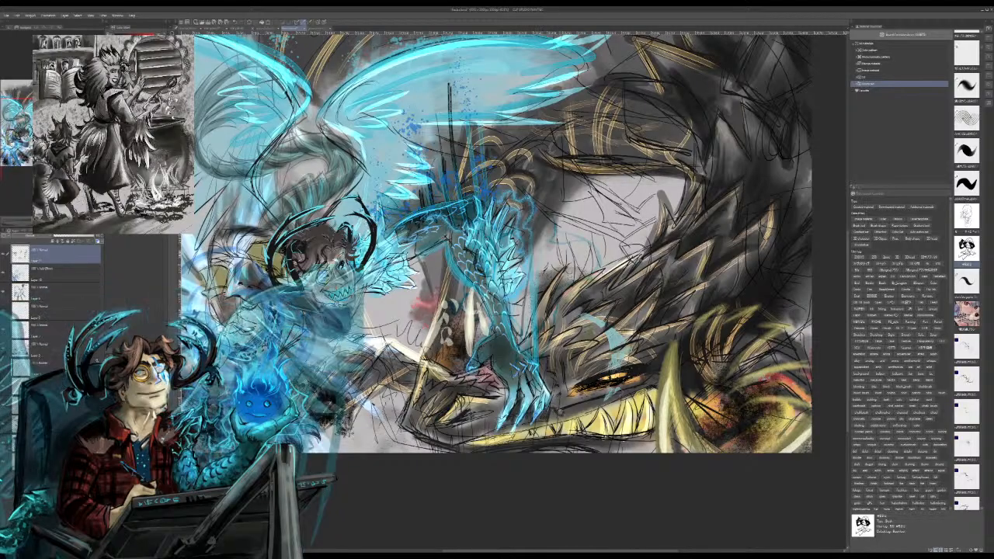
# Step: Paint pale yellow highlights on the dragon's jaw, large tusk, head spikes and the horn on its snout
pyautogui.moveTo(558, 415); pyautogui.dragTo(618, 392)
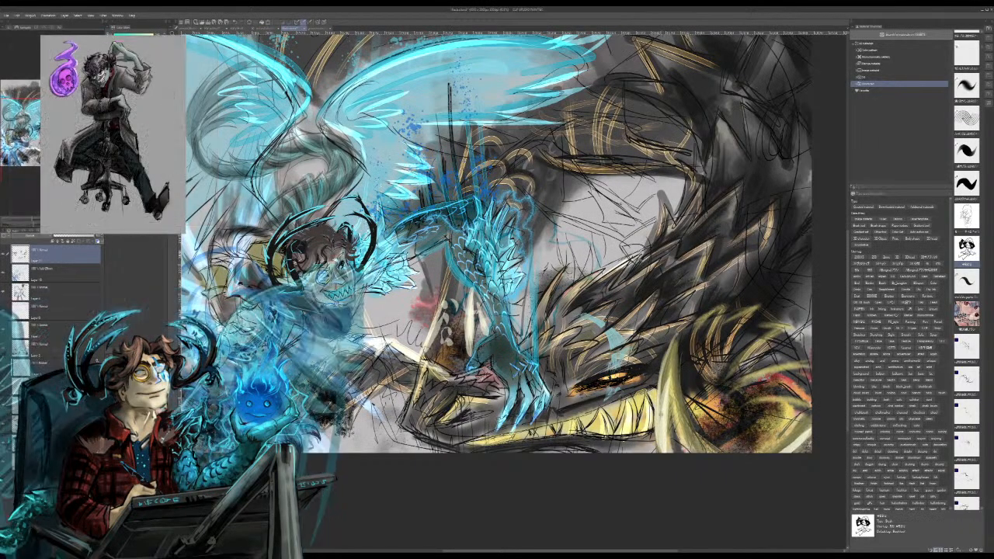
pyautogui.moveTo(678, 330); pyautogui.dragTo(695, 429)
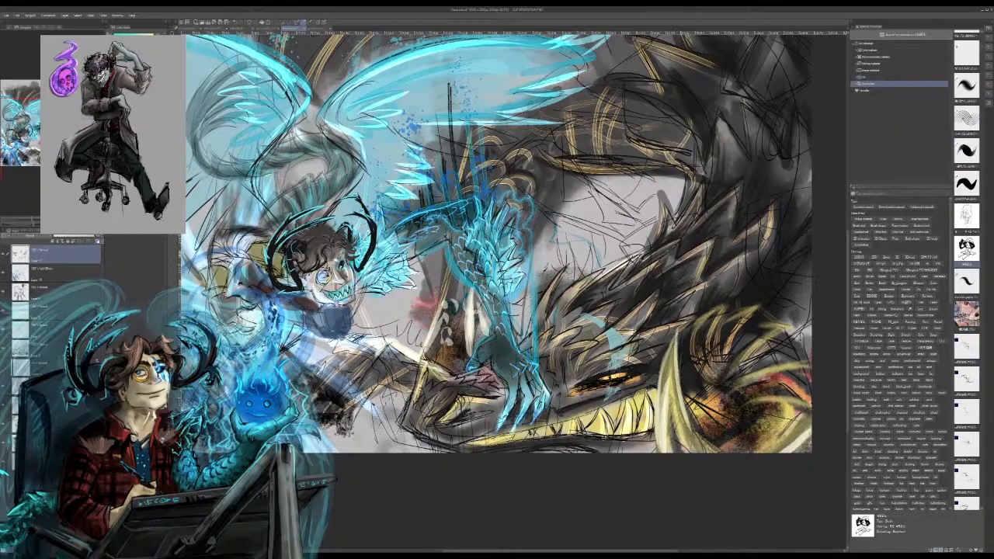
pyautogui.moveTo(673, 330); pyautogui.dragTo(691, 429)
pyautogui.moveTo(673, 336); pyautogui.dragTo(667, 390)
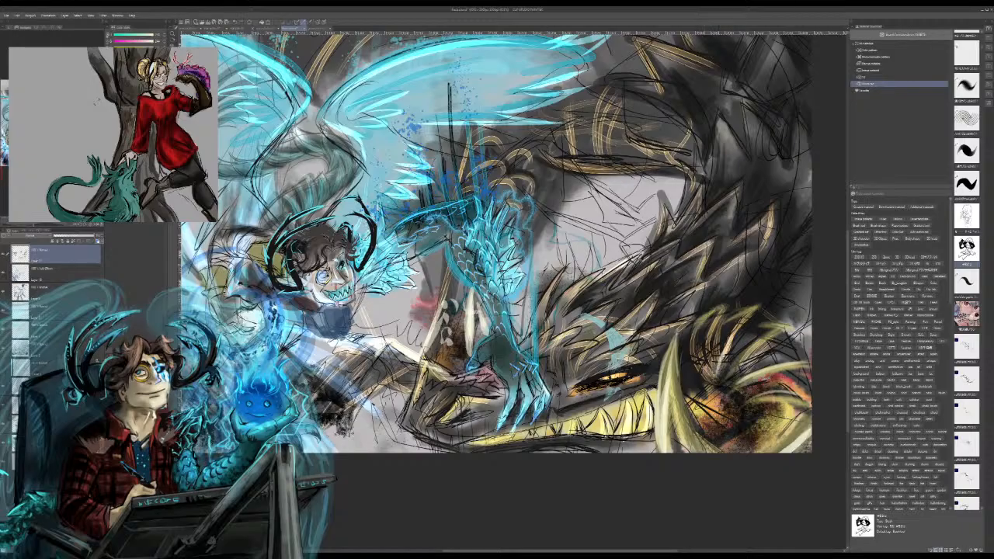
pyautogui.moveTo(703, 369); pyautogui.dragTo(714, 316)
pyautogui.moveTo(708, 384); pyautogui.dragTo(697, 331)
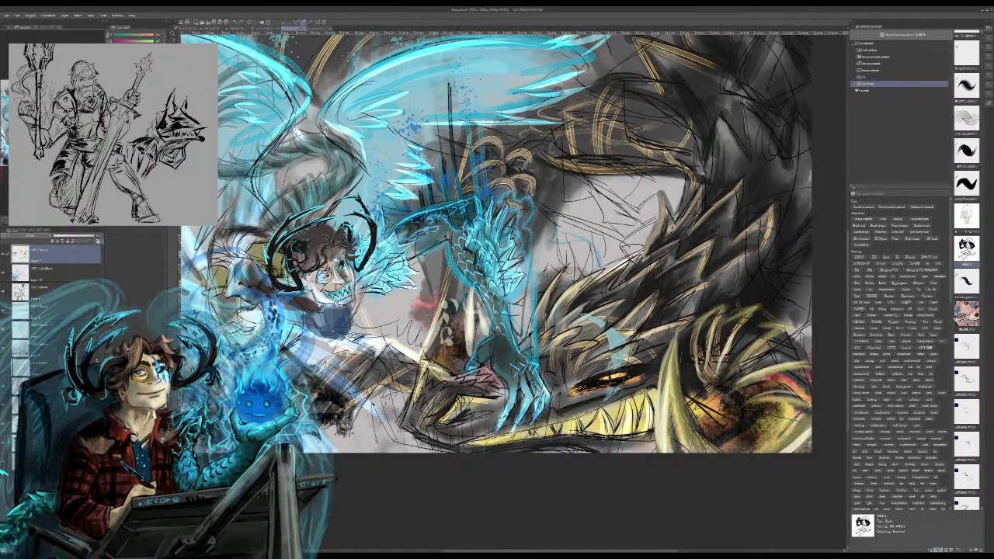
pyautogui.moveTo(438, 312); pyautogui.dragTo(419, 361)
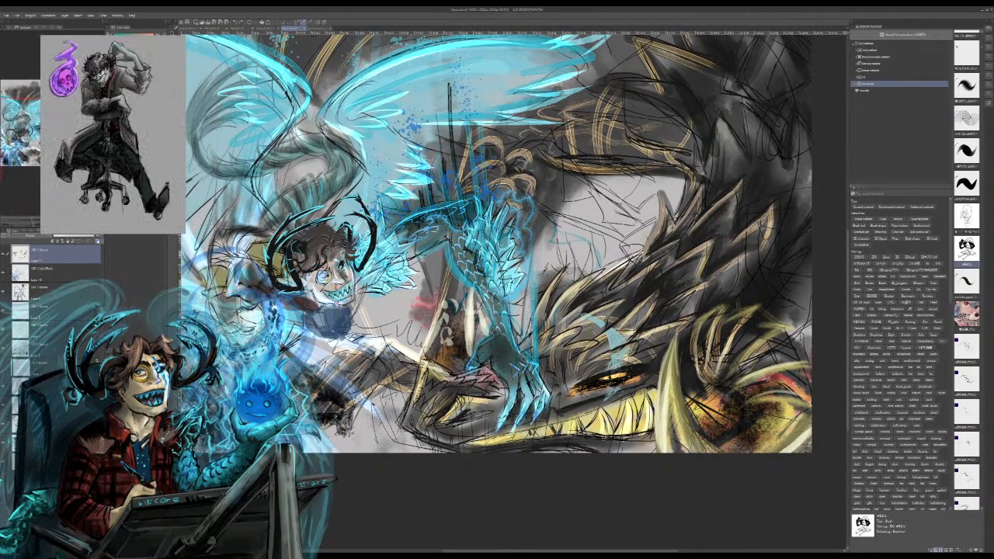
pyautogui.moveTo(431, 330); pyautogui.dragTo(447, 326)
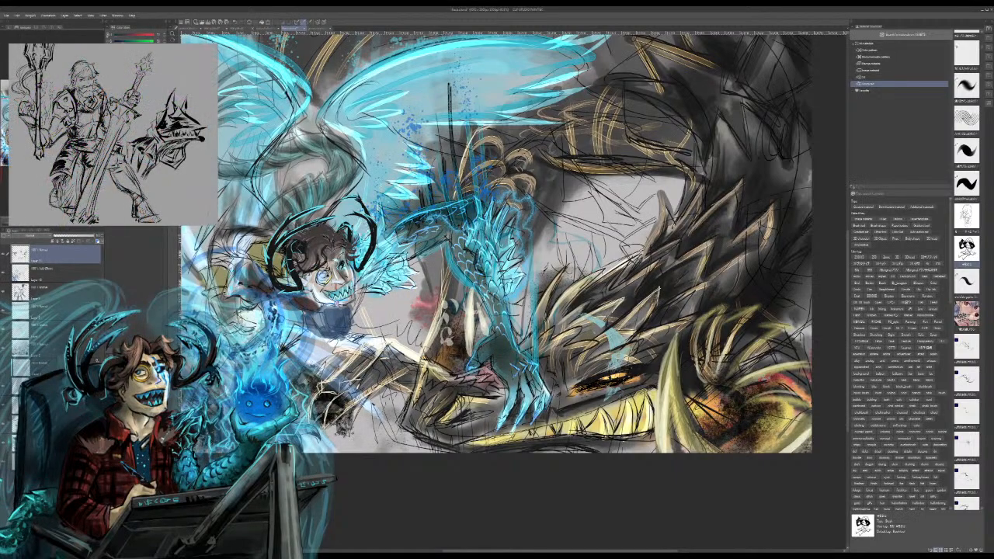
# Step: Choose the layer for the glow details and paint pale cyan strokes through the left wing around the curled tail
pyautogui.hotkey('ctrl', '+')
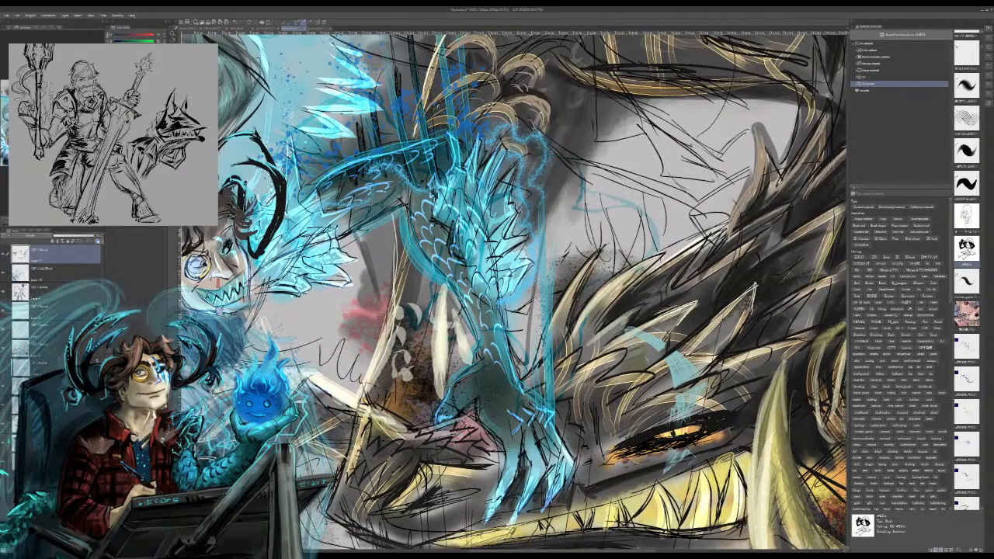
pyautogui.moveTo(513, 295); pyautogui.dragTo(464, 316)
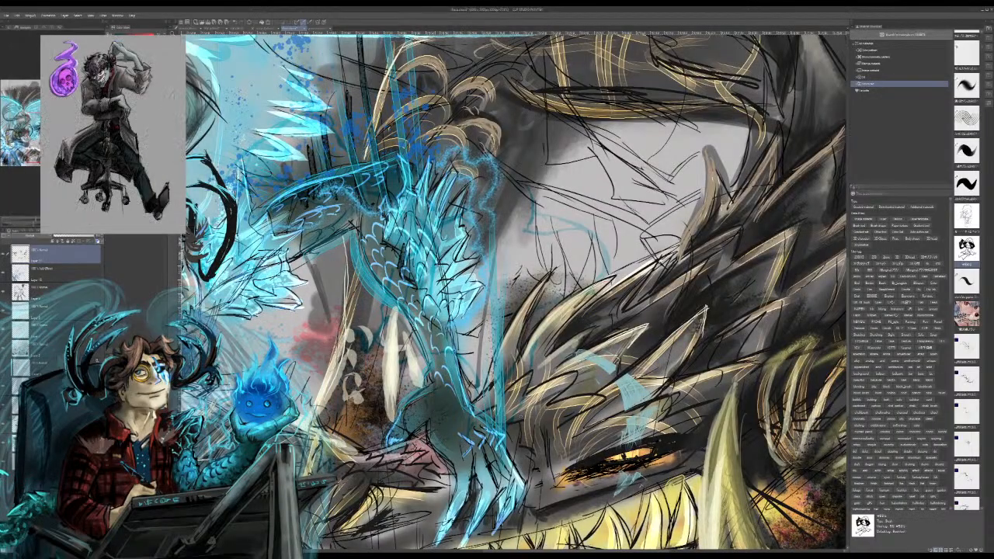
pyautogui.moveTo(466, 295); pyautogui.dragTo(646, 324)
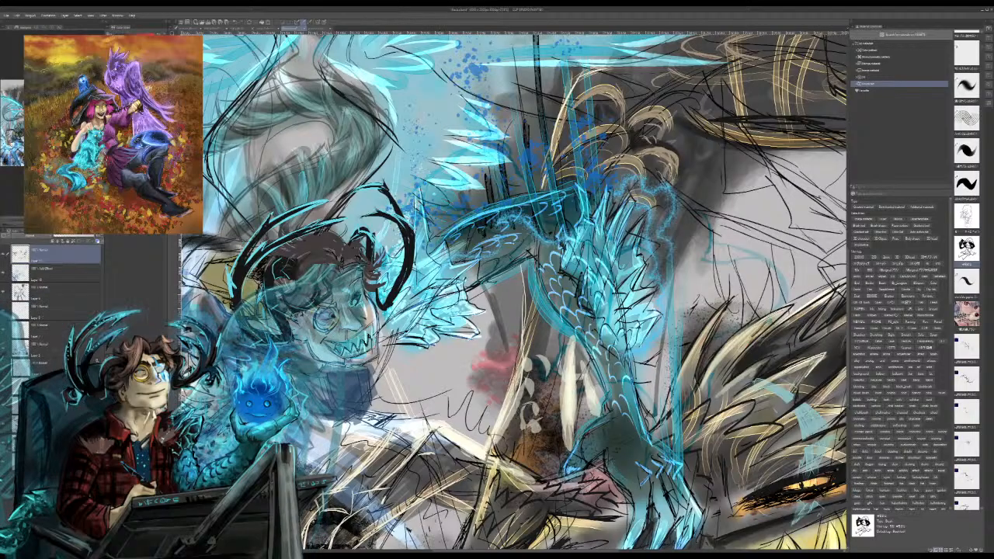
pyautogui.click(66, 291)
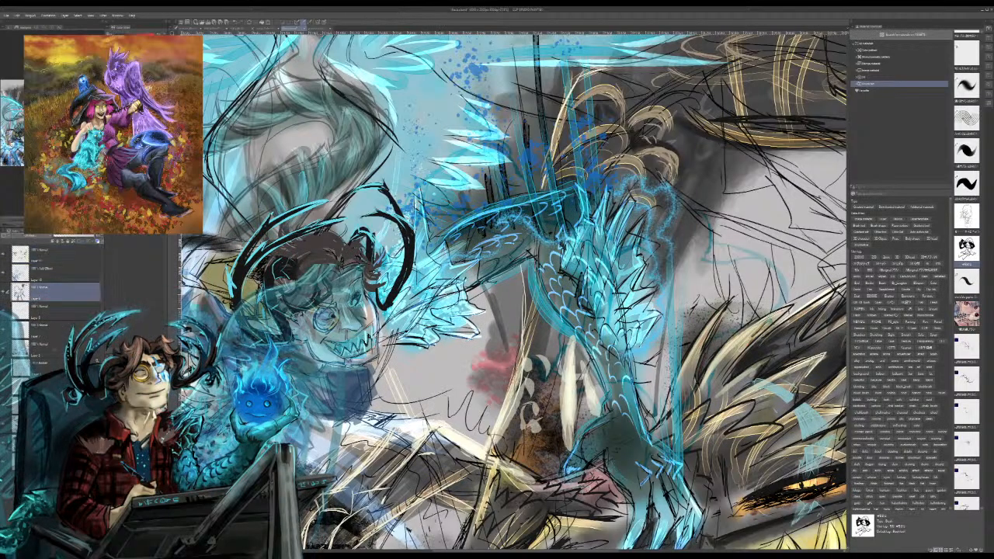
pyautogui.click(66, 310)
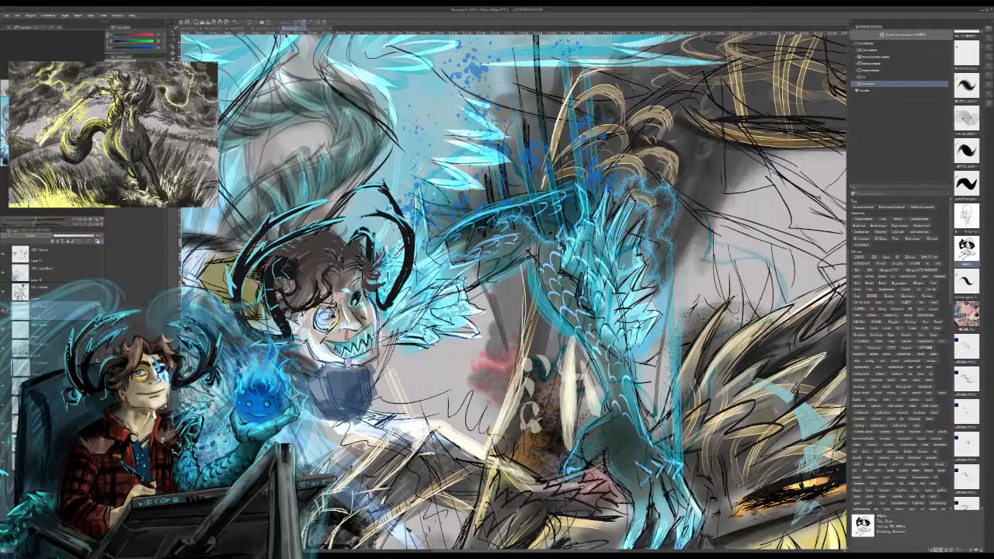
pyautogui.click(62, 255)
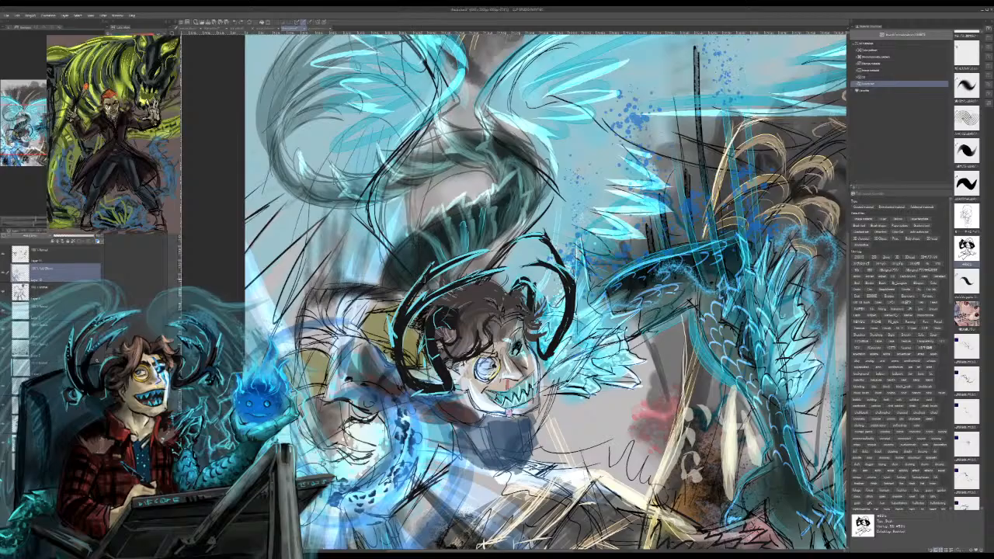
pyautogui.moveTo(420, 277); pyautogui.dragTo(397, 138)
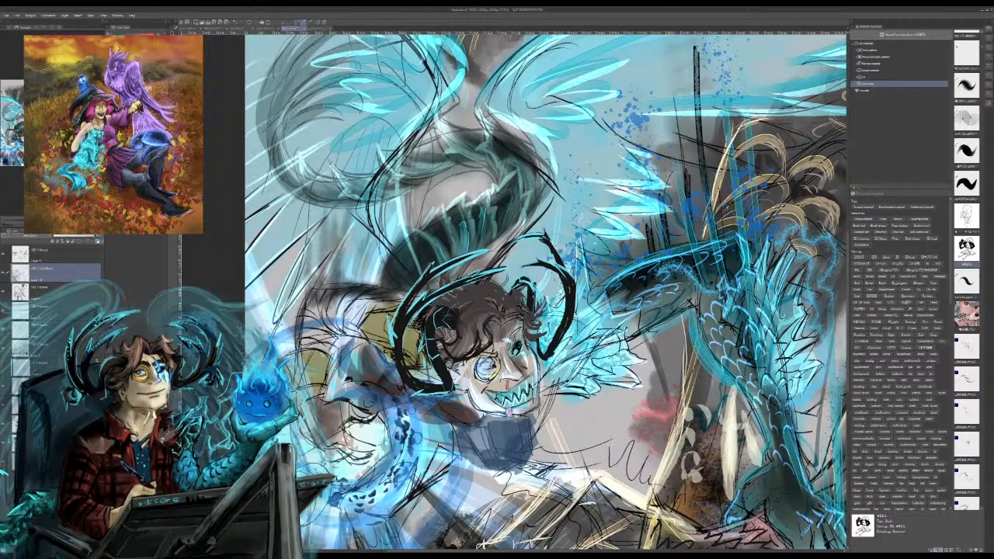
# Step: Add bright pale-cyan feather strokes along the inner lower edge of the right wing
pyautogui.moveTo(580, 149); pyautogui.dragTo(653, 173)
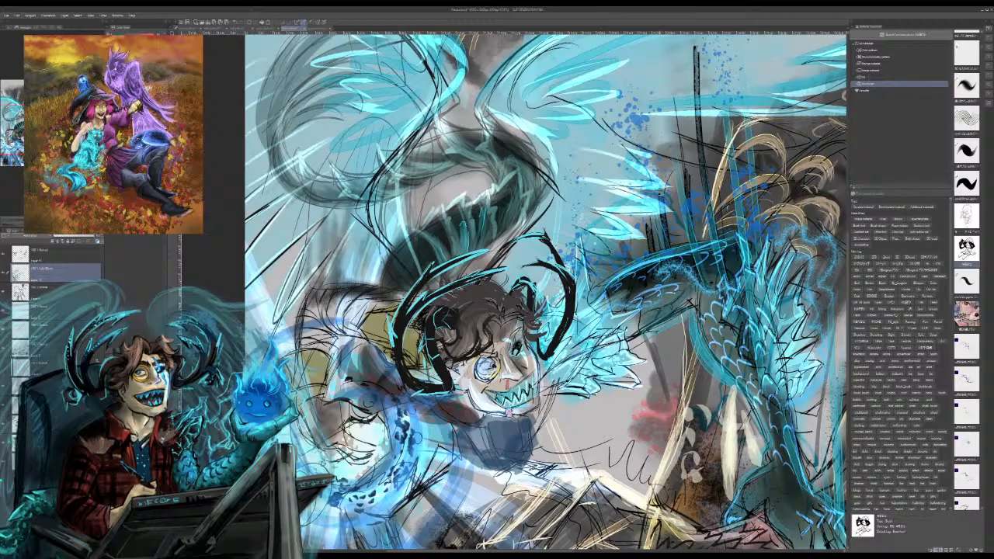
pyautogui.moveTo(597, 133); pyautogui.dragTo(653, 155)
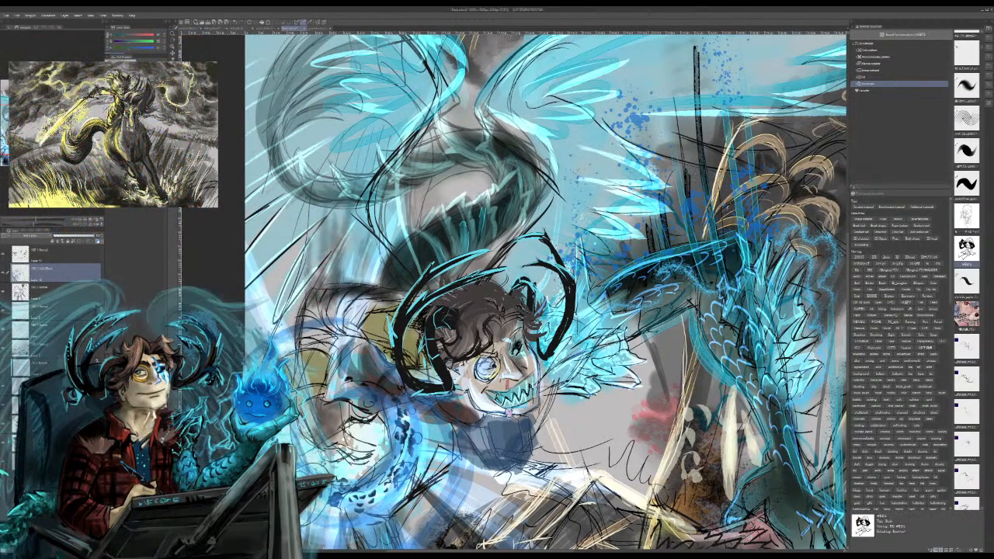
pyautogui.moveTo(657, 129); pyautogui.dragTo(739, 174)
pyautogui.moveTo(636, 141)
pyautogui.mouseDown()
pyautogui.moveTo(668, 158)
pyautogui.moveTo(779, 150)
pyautogui.mouseUp()
pyautogui.moveTo(676, 135); pyautogui.dragTo(801, 150)
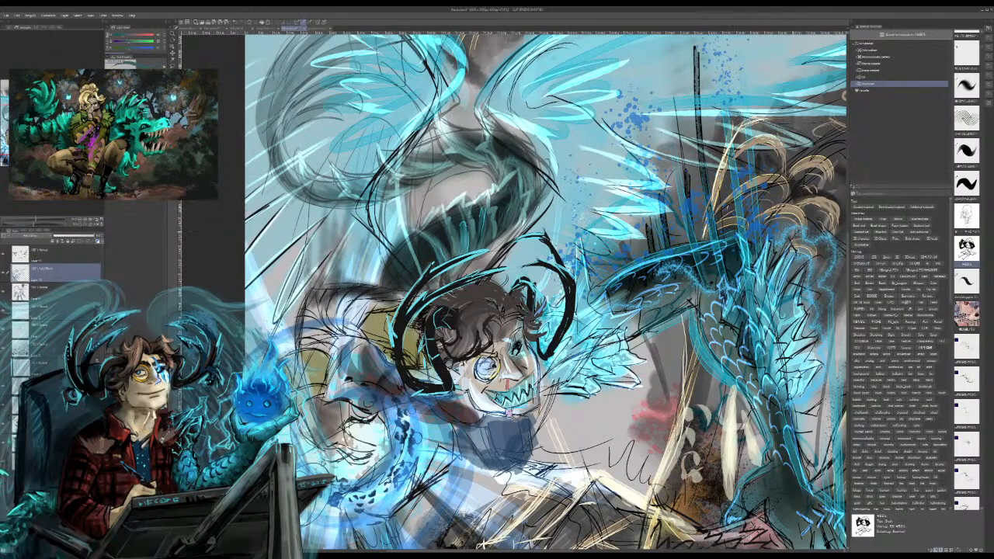
# Step: Paint light cyan feather tips at the outer end of the right wing and brighten its upper edge
pyautogui.moveTo(637, 248); pyautogui.dragTo(380, 357)
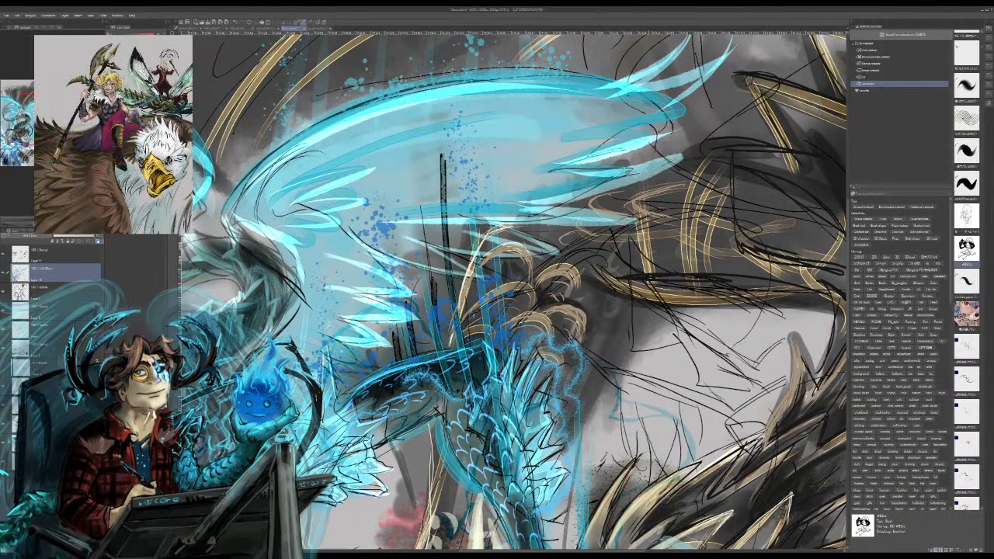
pyautogui.moveTo(643, 146); pyautogui.dragTo(681, 132)
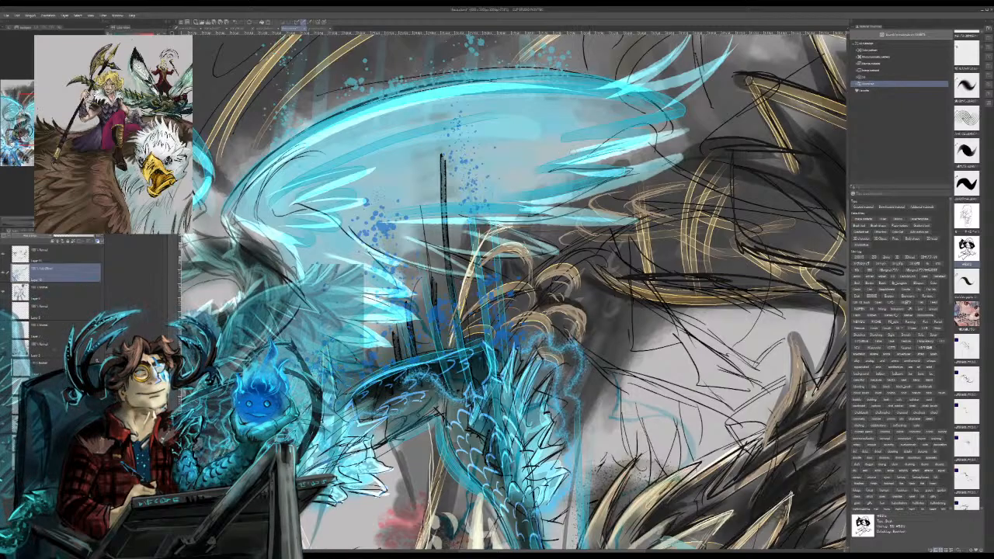
pyautogui.moveTo(623, 133)
pyautogui.mouseDown()
pyautogui.moveTo(690, 113)
pyautogui.moveTo(741, 83)
pyautogui.moveTo(674, 111)
pyautogui.mouseUp()
pyautogui.hotkey('ctrl', 'z')
pyautogui.moveTo(739, 78); pyautogui.dragTo(648, 113)
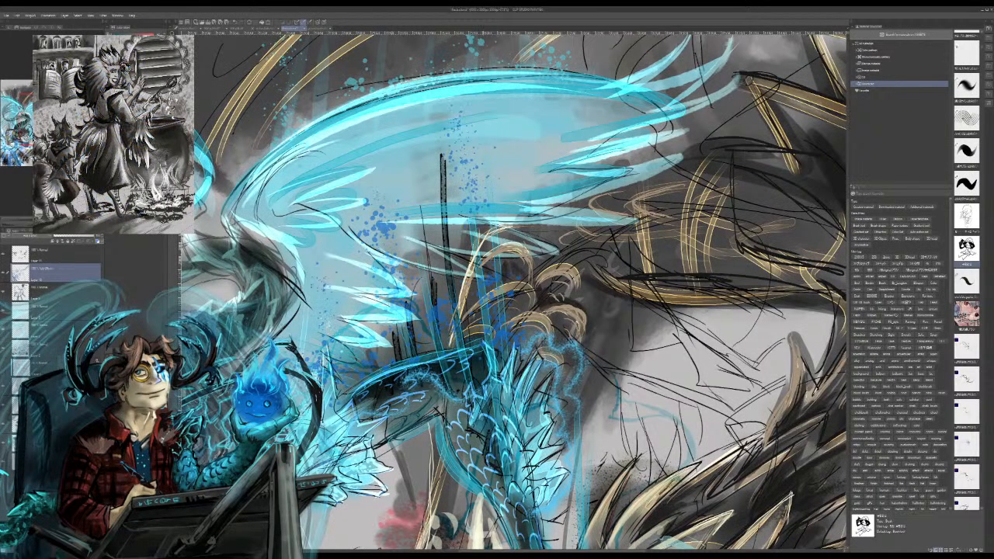
pyautogui.moveTo(430, 76); pyautogui.dragTo(637, 82)
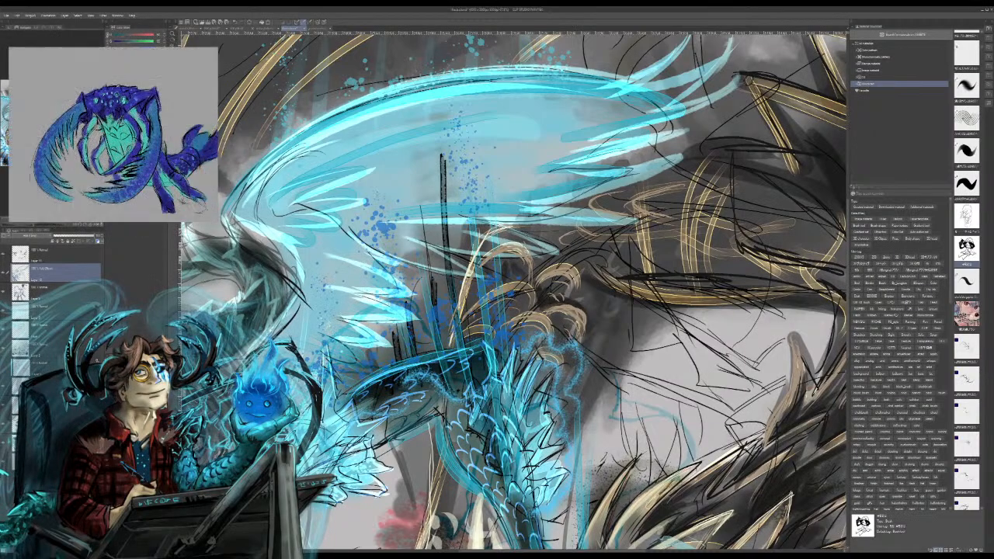
# Step: Sketch curved white spines rising from the top of the dragon's back and switch to a lower layer
pyautogui.hotkey('ctrl', '-')
pyautogui.scroll(-5, 514, 292)
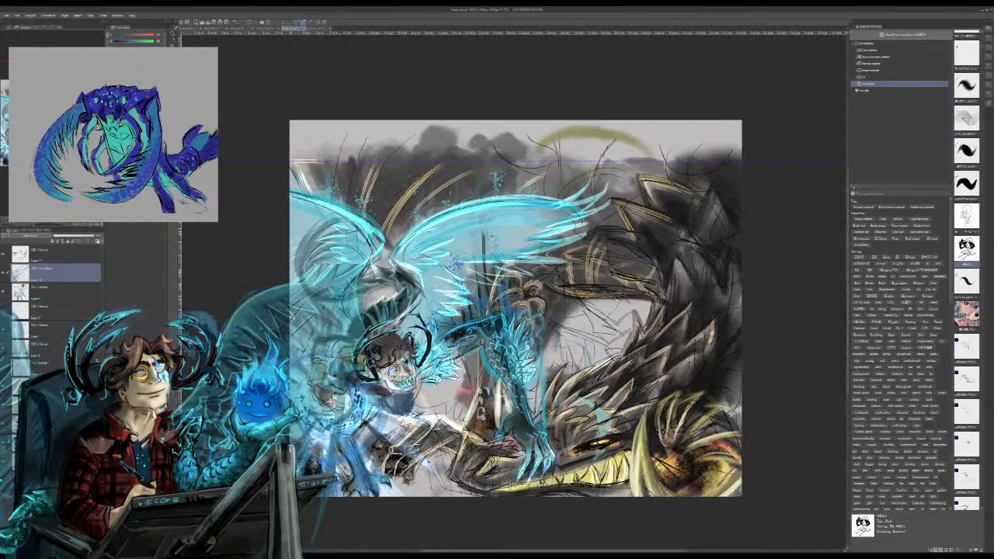
pyautogui.scroll(3, 514, 292)
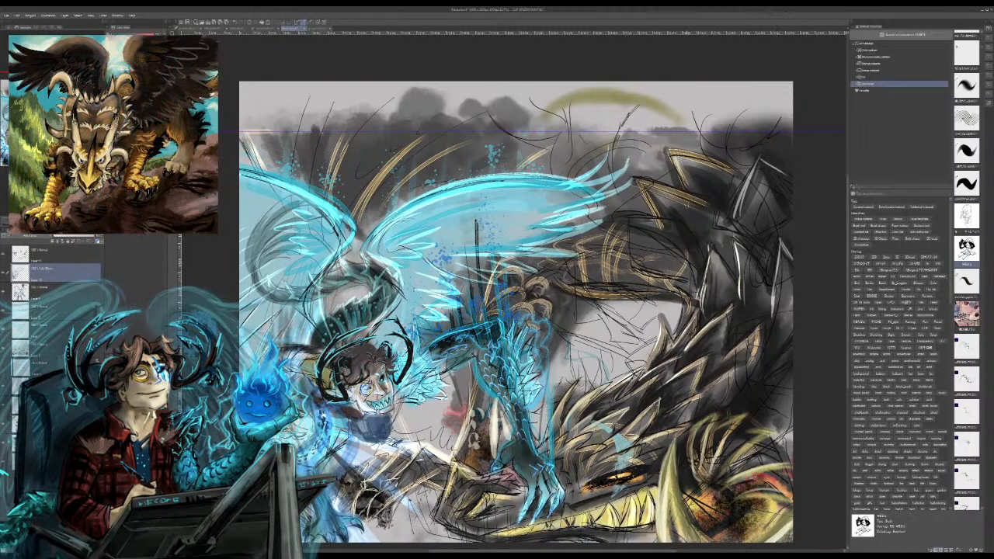
pyautogui.moveTo(703, 116)
pyautogui.mouseDown()
pyautogui.moveTo(759, 142)
pyautogui.moveTo(727, 105)
pyautogui.mouseUp()
pyautogui.hotkey('ctrl', 'z')
pyautogui.moveTo(733, 158)
pyautogui.mouseDown()
pyautogui.moveTo(723, 143)
pyautogui.moveTo(743, 95)
pyautogui.moveTo(705, 92)
pyautogui.moveTo(709, 130)
pyautogui.moveTo(744, 132)
pyautogui.mouseUp()
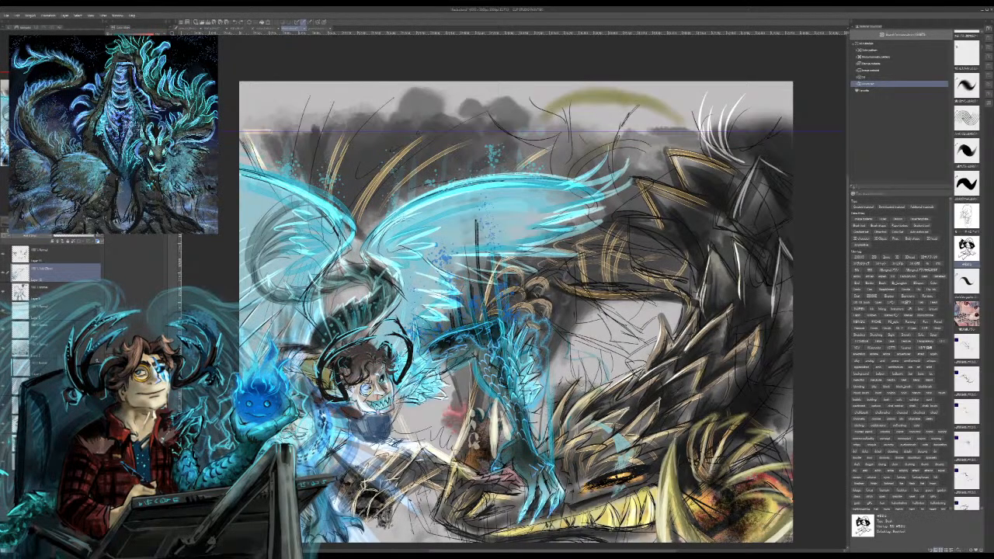
pyautogui.click(58, 310)
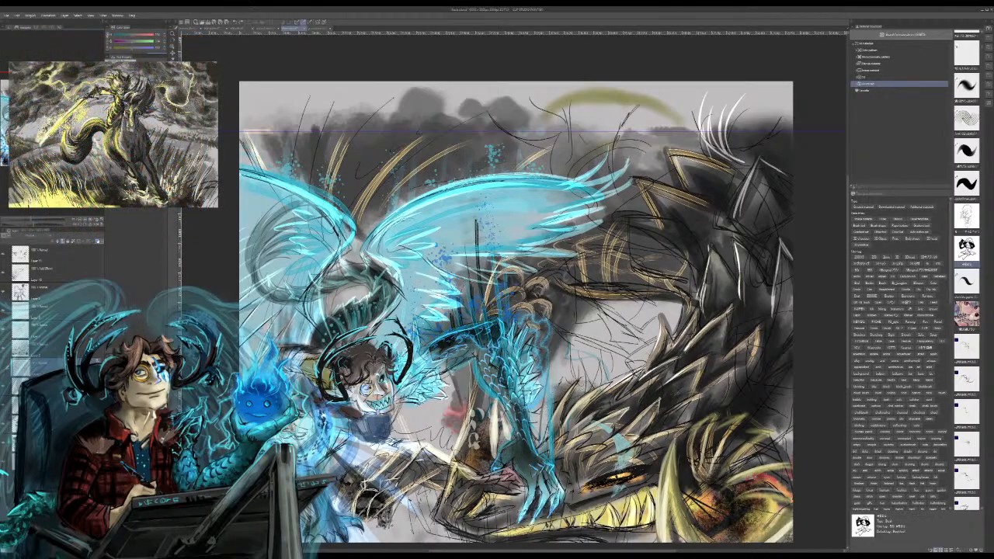
pyautogui.click(64, 272)
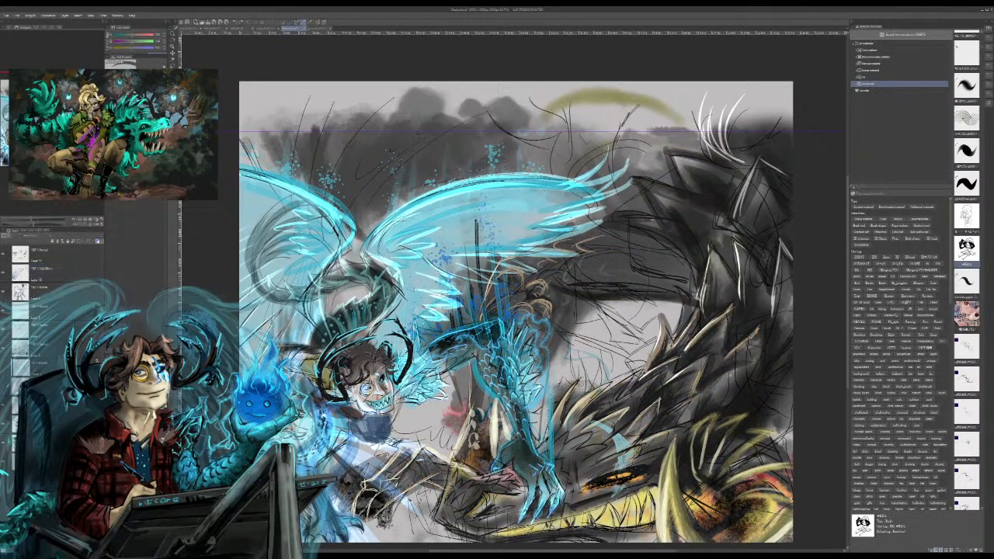
pyautogui.hotkey('ctrl', 'z')
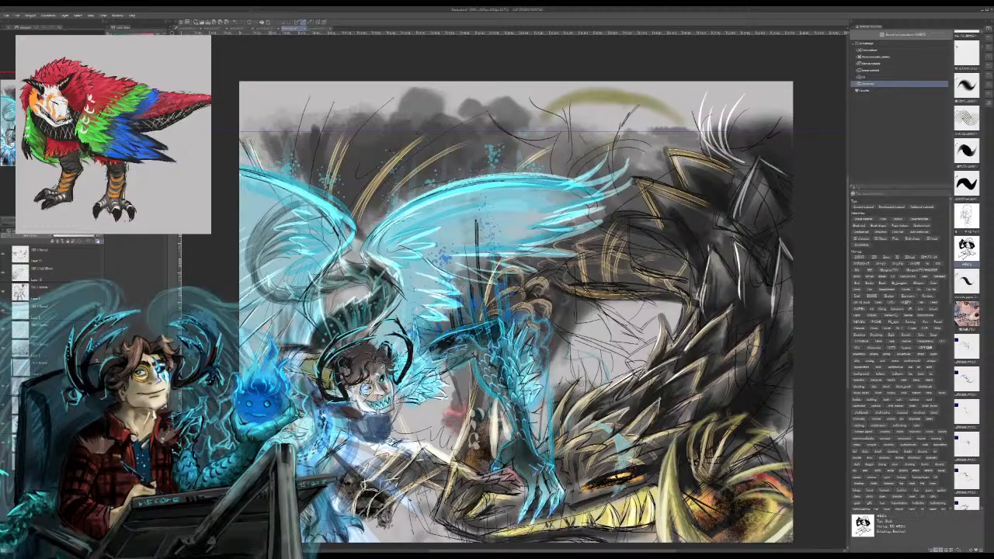
pyautogui.moveTo(347, 141); pyautogui.dragTo(327, 194)
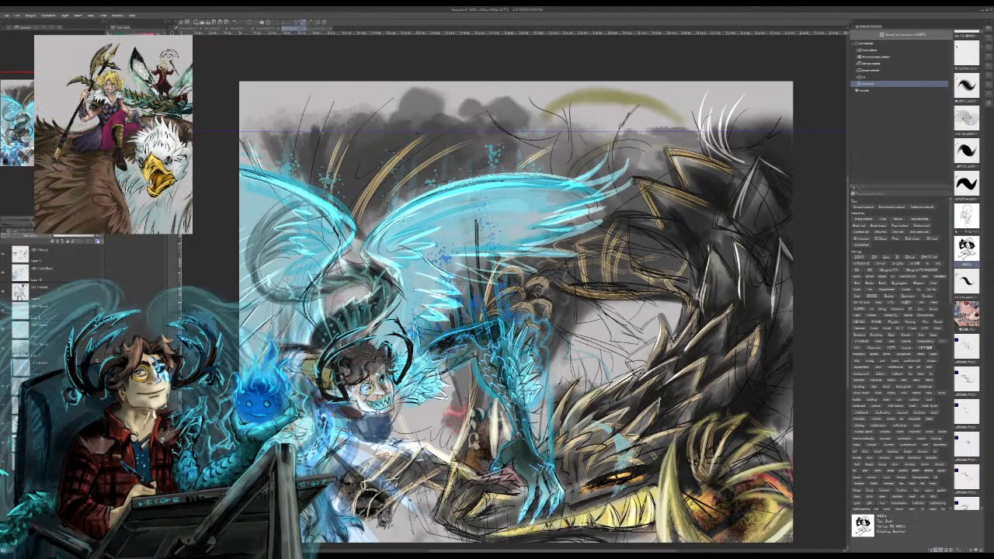
# Step: Choose a lower layer and paint long black curved spines fanning upward between the two wings, alongside the golden lines
pyautogui.click(53, 349)
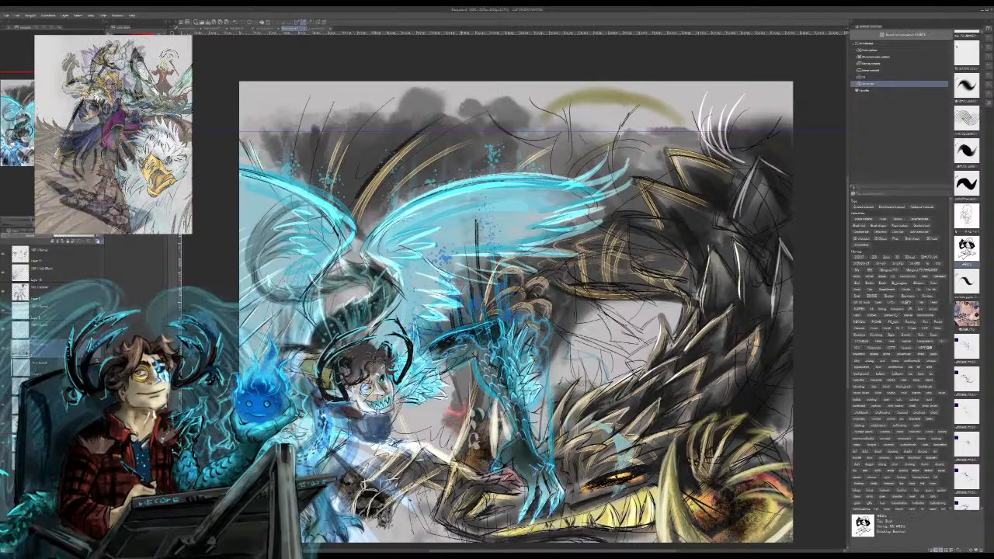
pyautogui.moveTo(362, 190); pyautogui.dragTo(472, 88)
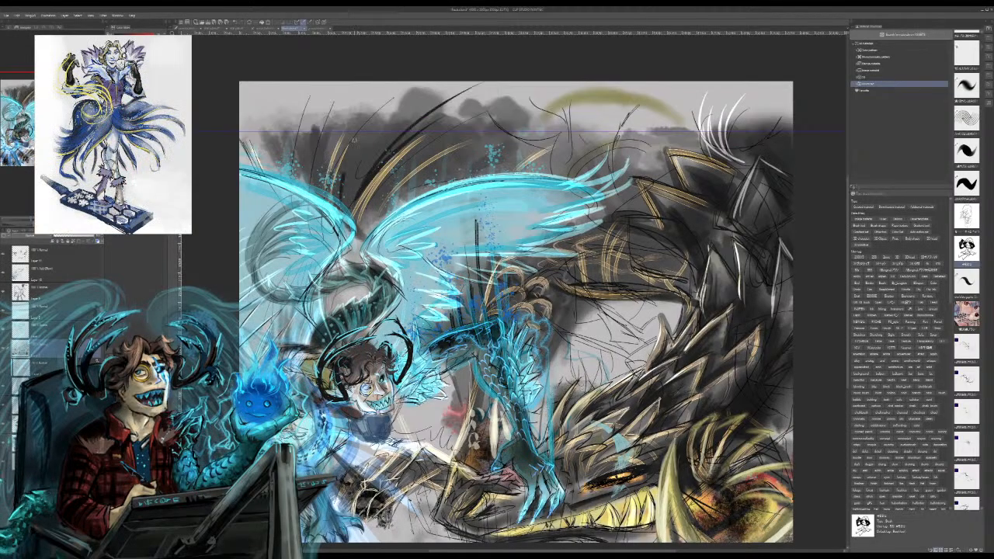
pyautogui.moveTo(342, 176); pyautogui.dragTo(381, 104)
pyautogui.moveTo(341, 193); pyautogui.dragTo(412, 82)
pyautogui.moveTo(349, 183)
pyautogui.mouseDown()
pyautogui.moveTo(356, 145)
pyautogui.moveTo(355, 157)
pyautogui.mouseUp()
pyautogui.moveTo(347, 201)
pyautogui.mouseDown()
pyautogui.moveTo(395, 128)
pyautogui.moveTo(365, 146)
pyautogui.mouseUp()
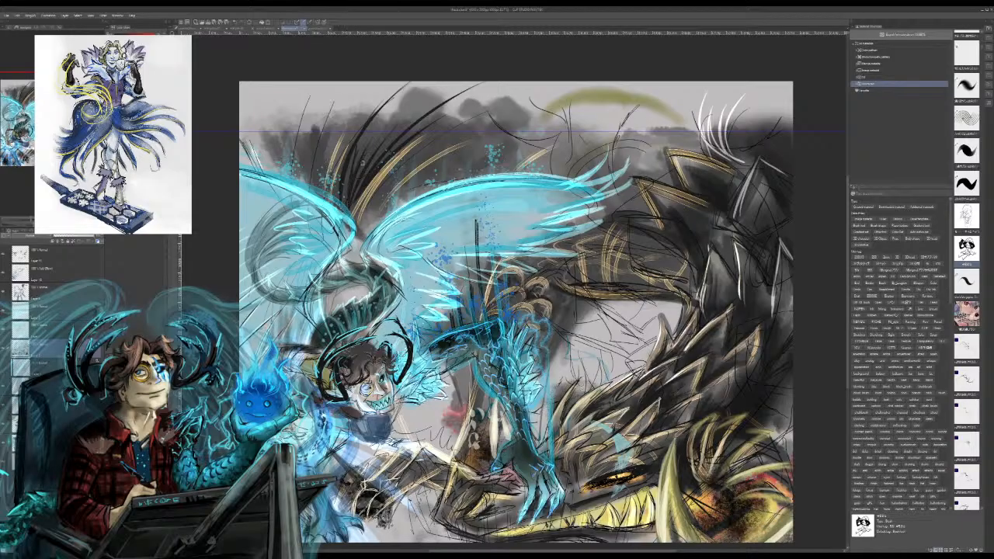
pyautogui.moveTo(340, 205)
pyautogui.mouseDown()
pyautogui.moveTo(351, 161)
pyautogui.moveTo(351, 178)
pyautogui.moveTo(359, 174)
pyautogui.mouseUp()
# Step: Paint black feather strokes sweeping along and behind the upper edge of the right wing
pyautogui.moveTo(358, 239)
pyautogui.mouseDown()
pyautogui.moveTo(407, 166)
pyautogui.moveTo(397, 195)
pyautogui.moveTo(466, 154)
pyautogui.moveTo(430, 180)
pyautogui.mouseUp()
pyautogui.moveTo(387, 216); pyautogui.dragTo(471, 172)
pyautogui.moveTo(392, 204)
pyautogui.mouseDown()
pyautogui.moveTo(460, 161)
pyautogui.moveTo(462, 169)
pyautogui.moveTo(521, 163)
pyautogui.mouseUp()
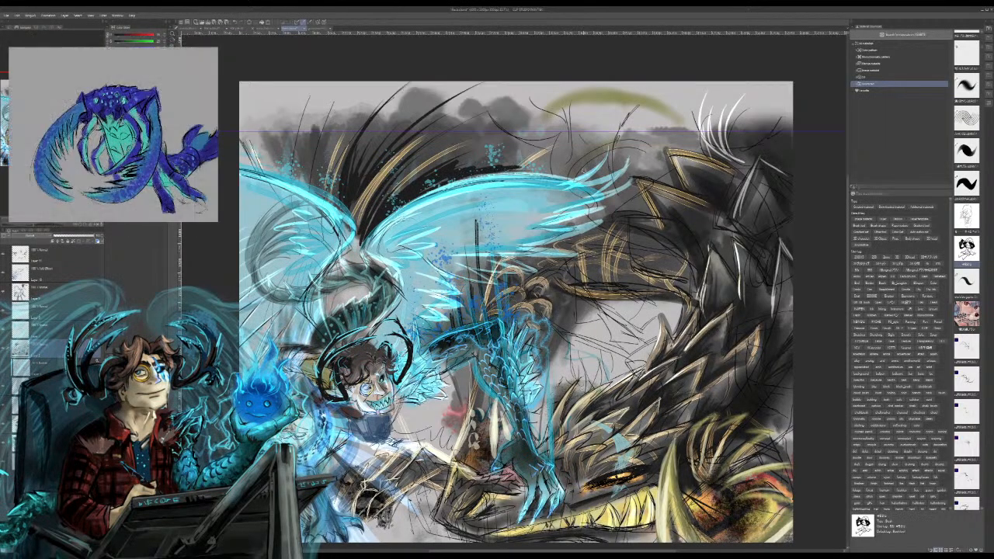
# Step: Paint black curved spines above the left wing at the canvas's upper-left corner, continuing them on the topmost layer
pyautogui.moveTo(241, 114); pyautogui.dragTo(250, 131)
pyautogui.moveTo(281, 170); pyautogui.dragTo(241, 78)
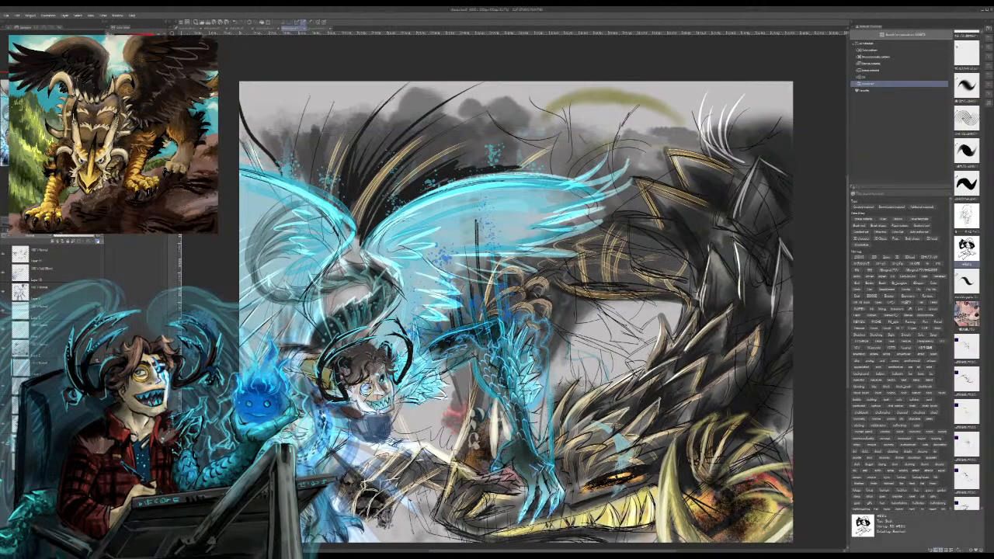
pyautogui.click(66, 273)
pyautogui.click(66, 254)
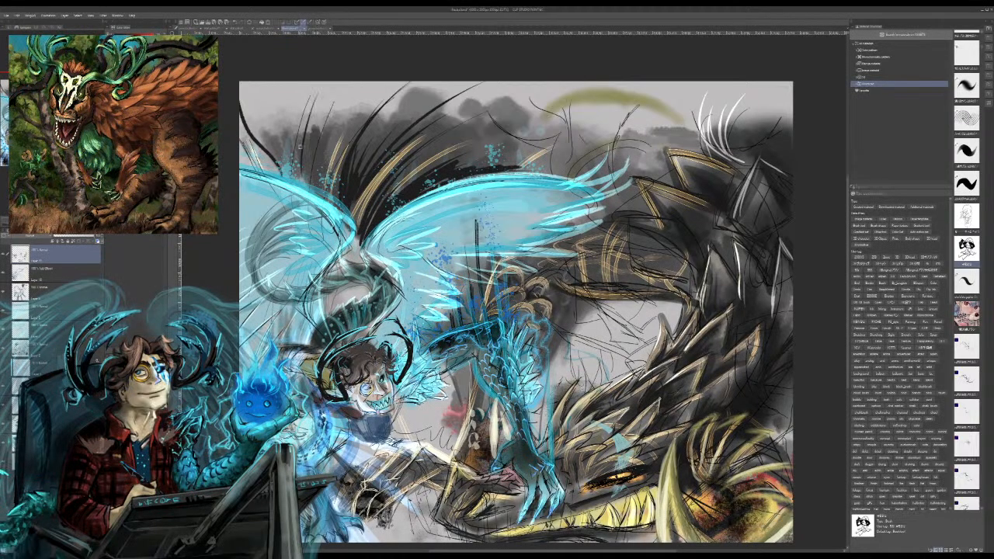
pyautogui.hotkey('ctrl', 'z')
pyautogui.moveTo(256, 107)
pyautogui.mouseDown()
pyautogui.moveTo(264, 146)
pyautogui.moveTo(298, 183)
pyautogui.mouseUp()
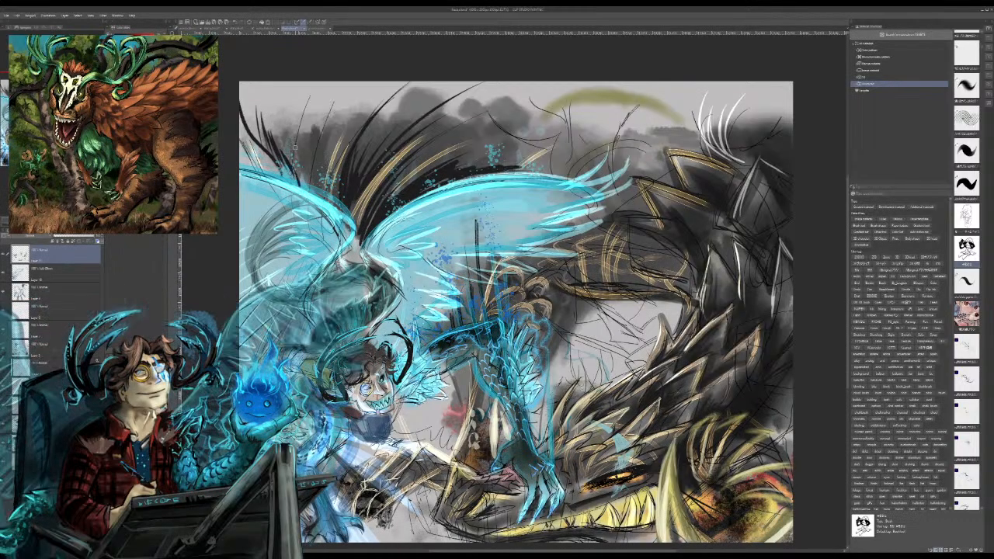
pyautogui.moveTo(244, 83); pyautogui.dragTo(261, 130)
pyautogui.hotkey('ctrl', 'z')
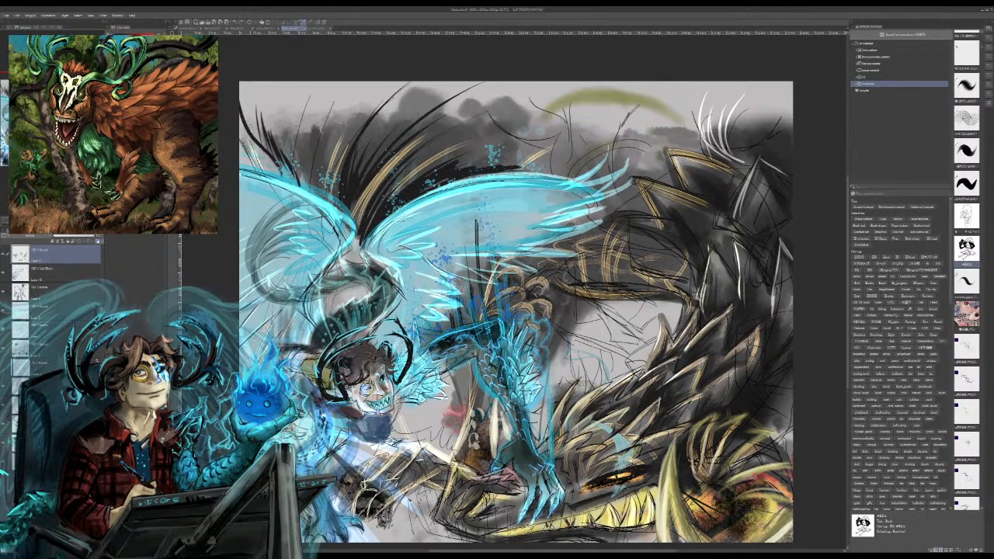
pyautogui.moveTo(241, 87)
pyautogui.mouseDown()
pyautogui.moveTo(257, 130)
pyautogui.moveTo(240, 113)
pyautogui.mouseUp()
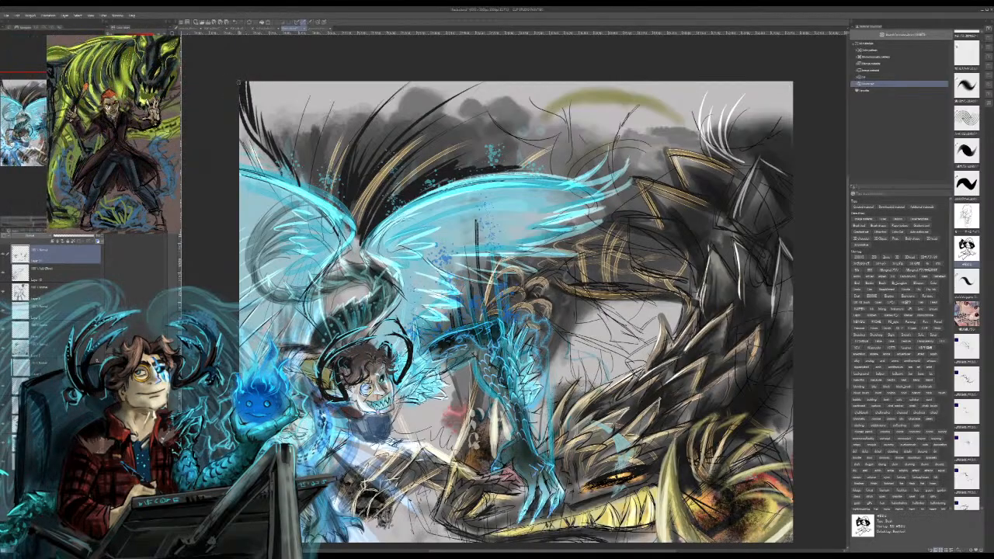
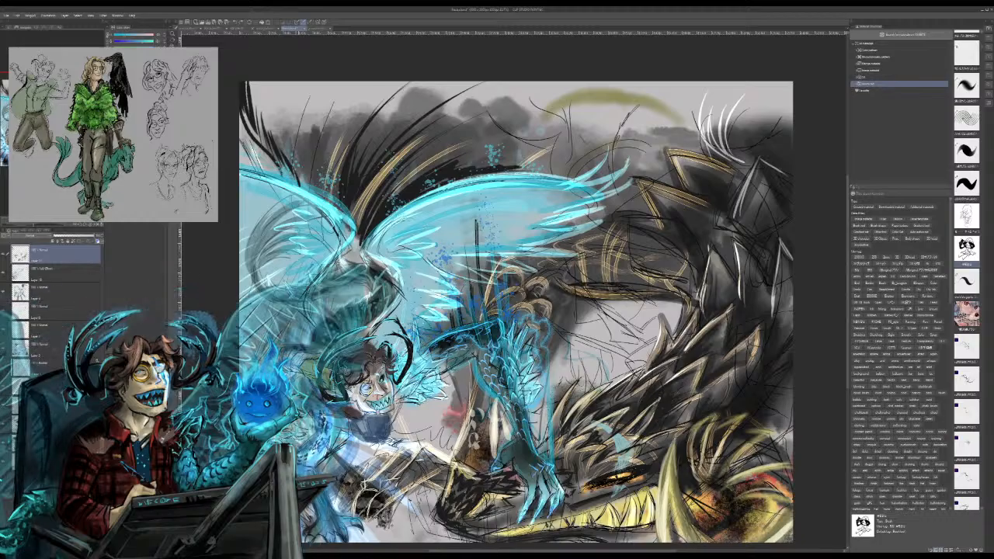
# Step: Move the selected layer to the top of the stack and paint highlights on the dragon's lower back scales on the layer beneath
pyautogui.click(62, 272)
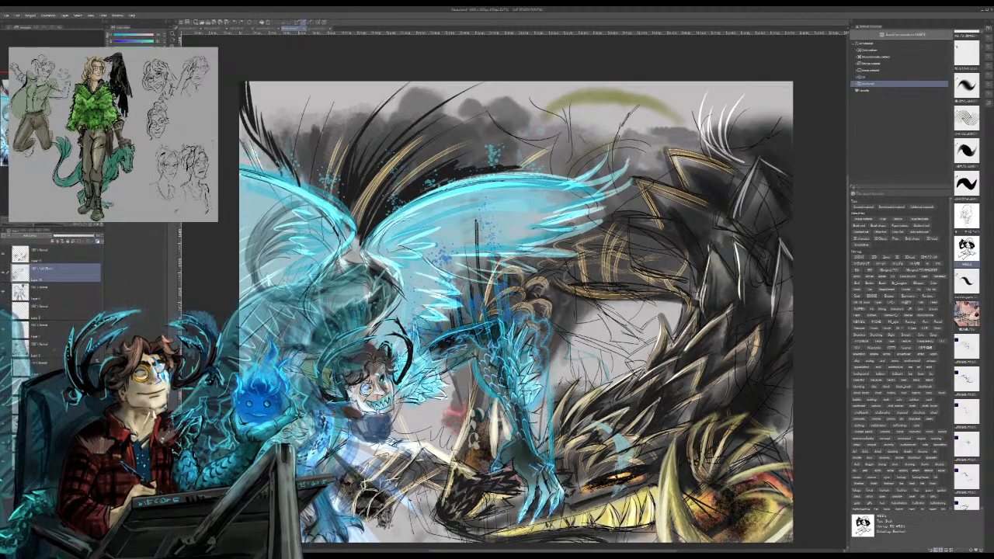
pyautogui.moveTo(62, 272); pyautogui.dragTo(62, 247)
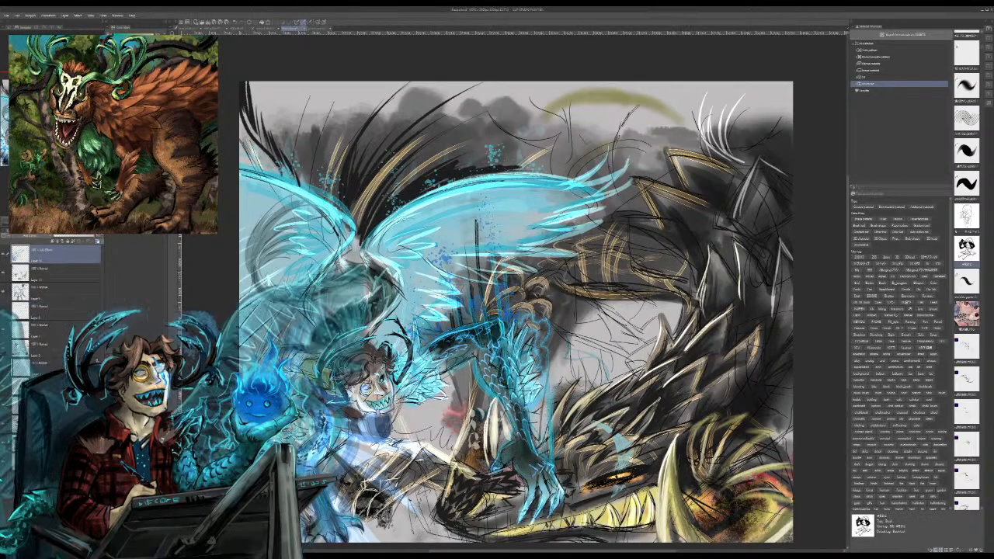
pyautogui.click(64, 272)
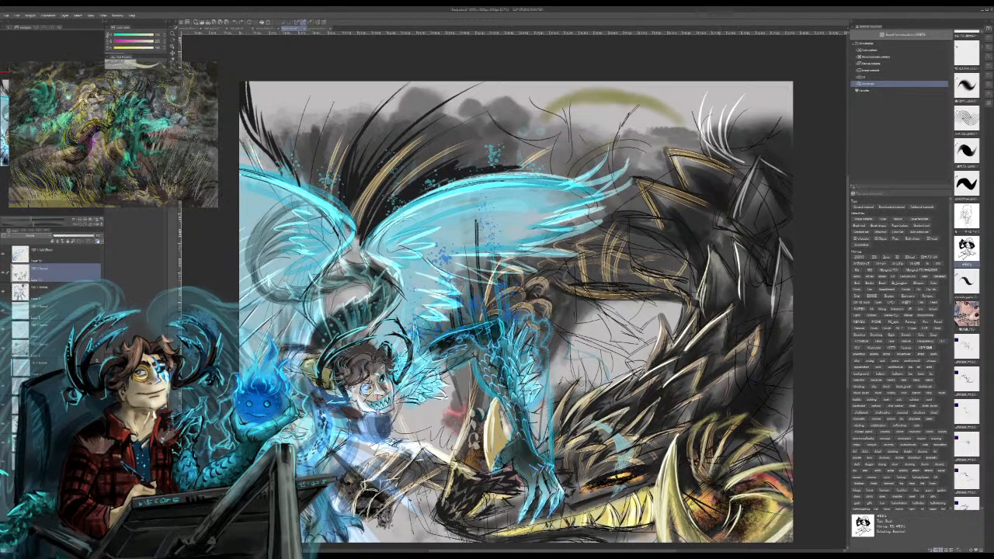
pyautogui.moveTo(685, 402)
pyautogui.mouseDown()
pyautogui.moveTo(729, 374)
pyautogui.moveTo(756, 327)
pyautogui.mouseUp()
pyautogui.moveTo(719, 361); pyautogui.dragTo(753, 330)
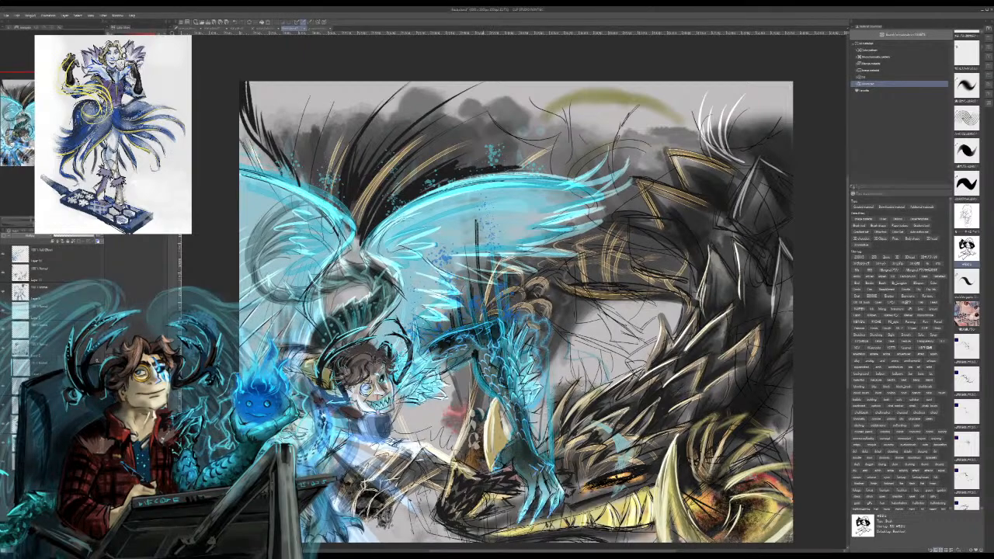
# Step: Paint the figure's clawed limb black between its glowing cyan veins, from the upper joint down toward the claws
pyautogui.moveTo(487, 351); pyautogui.dragTo(526, 446)
pyautogui.moveTo(514, 385); pyautogui.dragTo(519, 396)
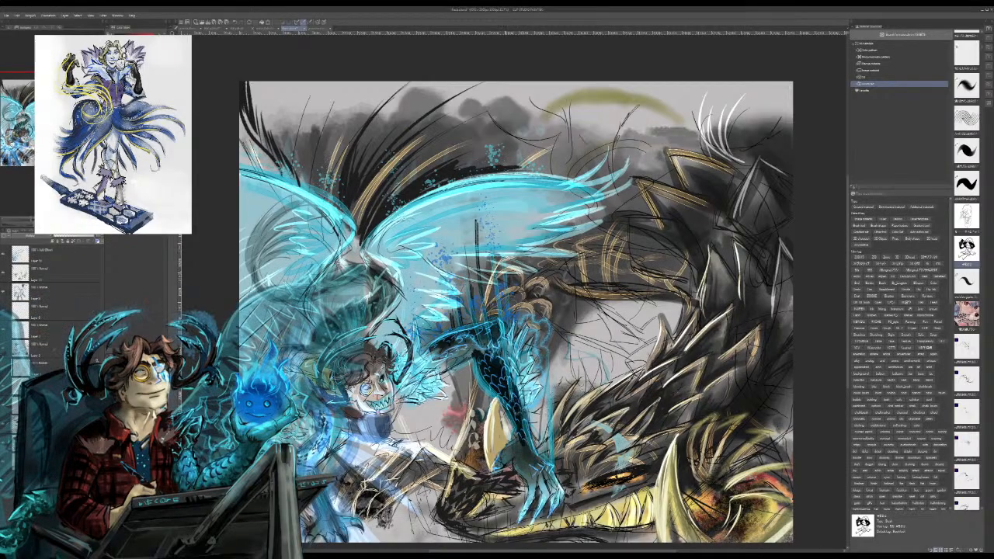
pyautogui.moveTo(475, 334)
pyautogui.mouseDown()
pyautogui.moveTo(493, 353)
pyautogui.moveTo(443, 352)
pyautogui.moveTo(455, 358)
pyautogui.mouseUp()
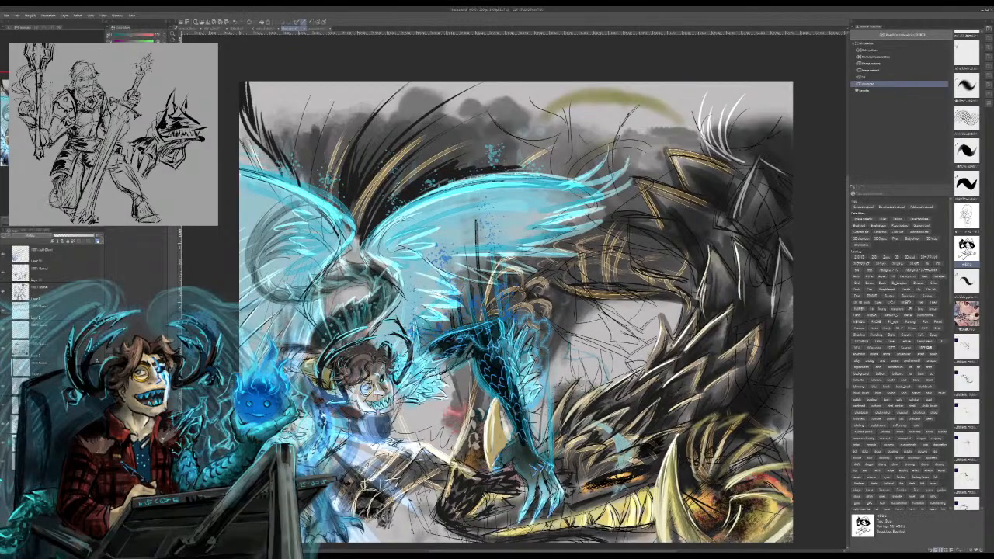
pyautogui.click(62, 255)
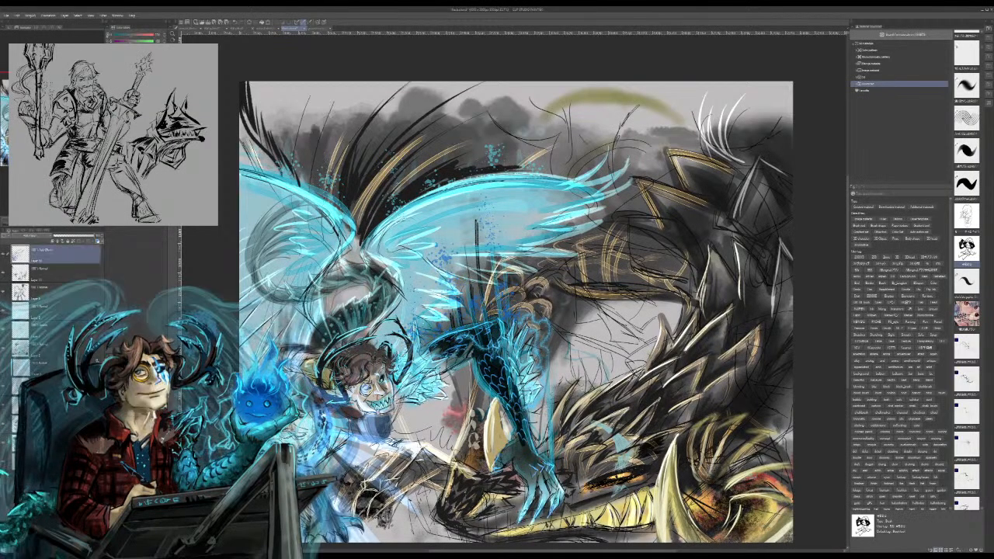
# Step: Paint grey-tan highlights on the tall pointed scales in the middle of the dragon's back, using the second layer
pyautogui.click(62, 272)
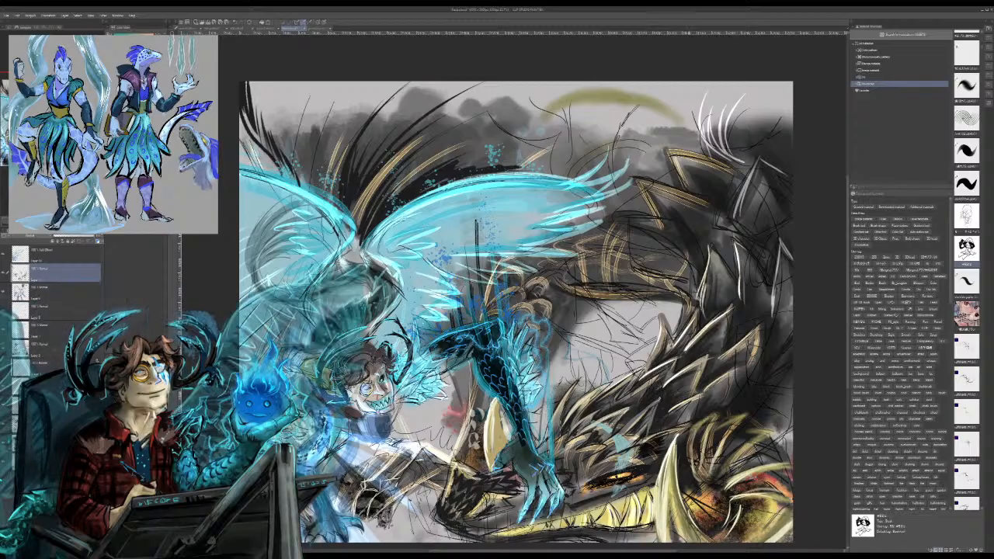
pyautogui.moveTo(692, 342); pyautogui.dragTo(727, 306)
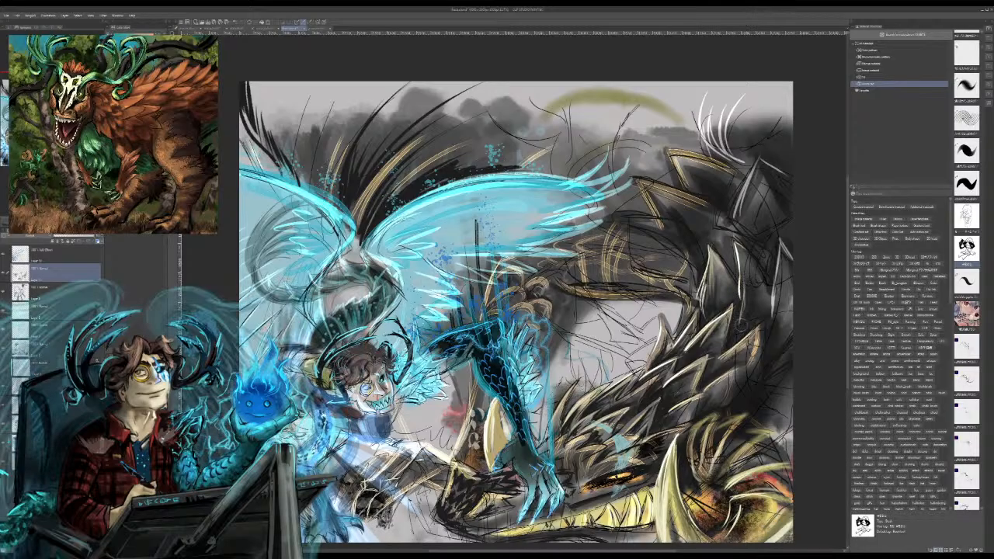
pyautogui.moveTo(741, 323); pyautogui.dragTo(743, 263)
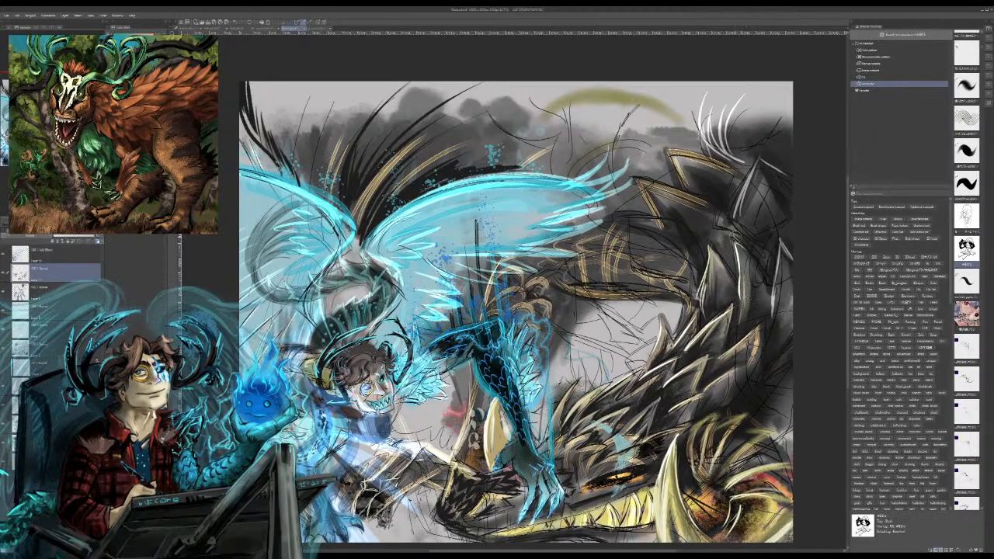
pyautogui.moveTo(704, 309); pyautogui.dragTo(715, 278)
pyautogui.moveTo(773, 309)
pyautogui.mouseDown()
pyautogui.moveTo(792, 269)
pyautogui.moveTo(786, 282)
pyautogui.mouseUp()
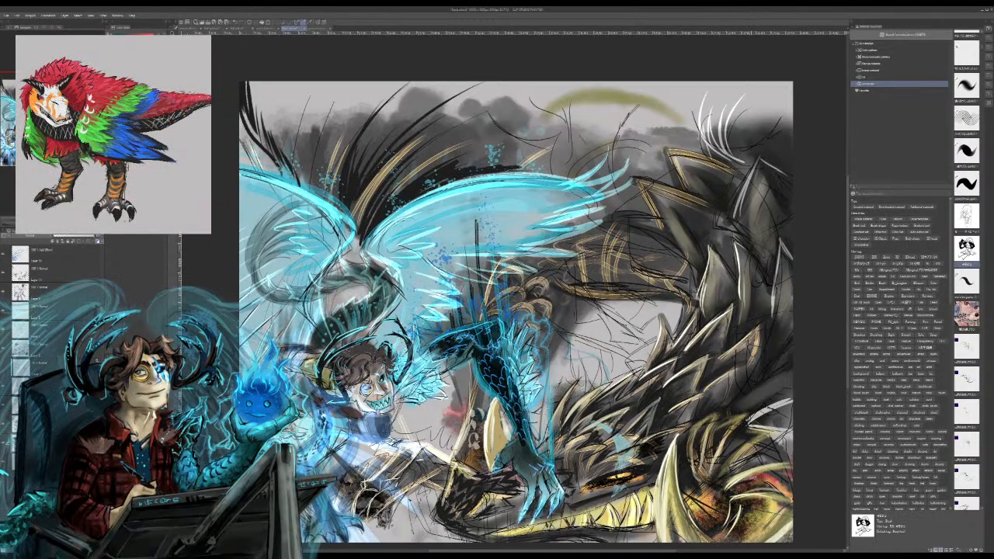
# Step: Paint light grey background into the gap between the dragon's body and head at the canvas's right edge and touch up the inner body edge
pyautogui.moveTo(748, 423); pyautogui.dragTo(792, 412)
pyautogui.moveTo(762, 426)
pyautogui.mouseDown()
pyautogui.moveTo(792, 413)
pyautogui.moveTo(792, 422)
pyautogui.mouseUp()
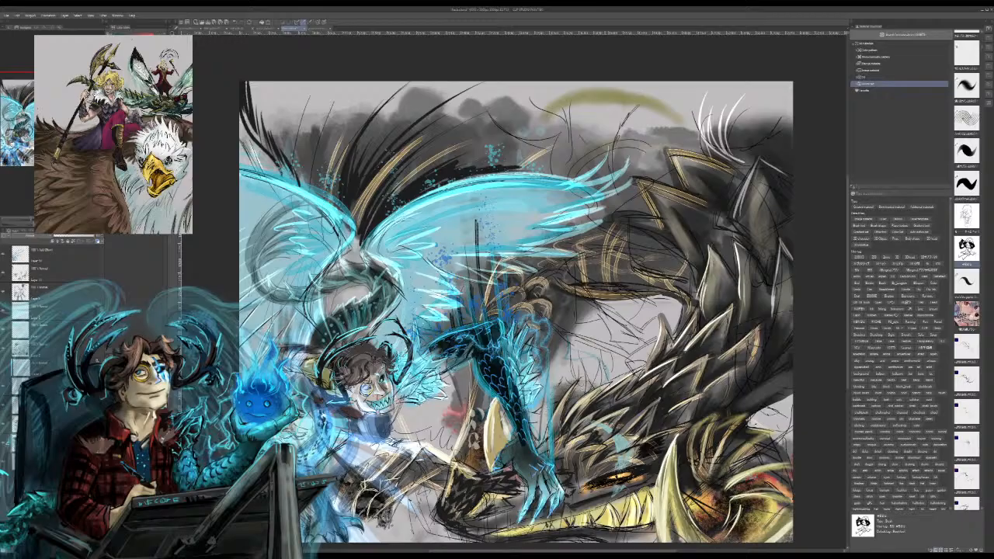
pyautogui.moveTo(657, 296); pyautogui.dragTo(679, 302)
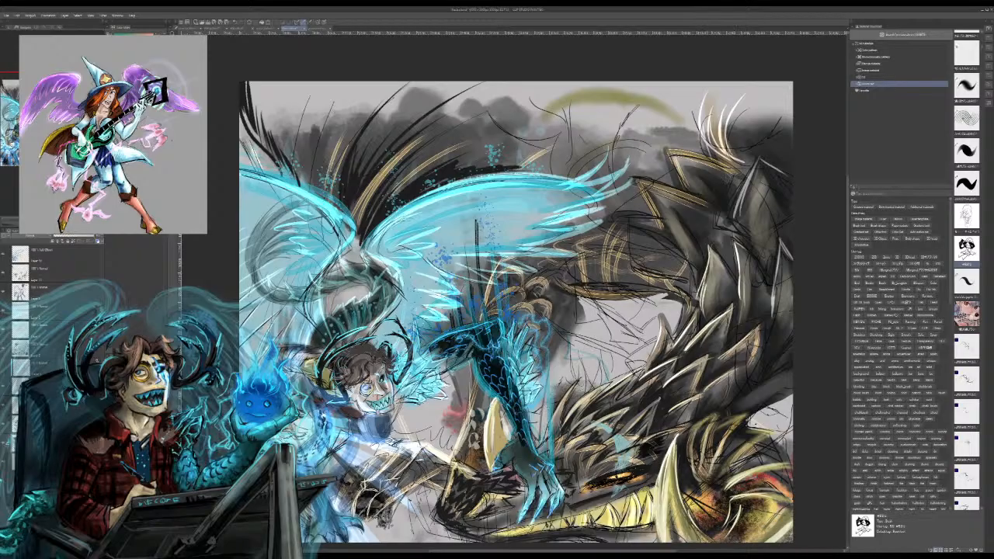
# Step: Undo the last stroke and paint warm tan tones on the dragon's uppermost back spike and the spikes below it
pyautogui.hotkey('ctrl', 'z')
pyautogui.moveTo(761, 160)
pyautogui.mouseDown()
pyautogui.moveTo(743, 236)
pyautogui.moveTo(750, 187)
pyautogui.mouseUp()
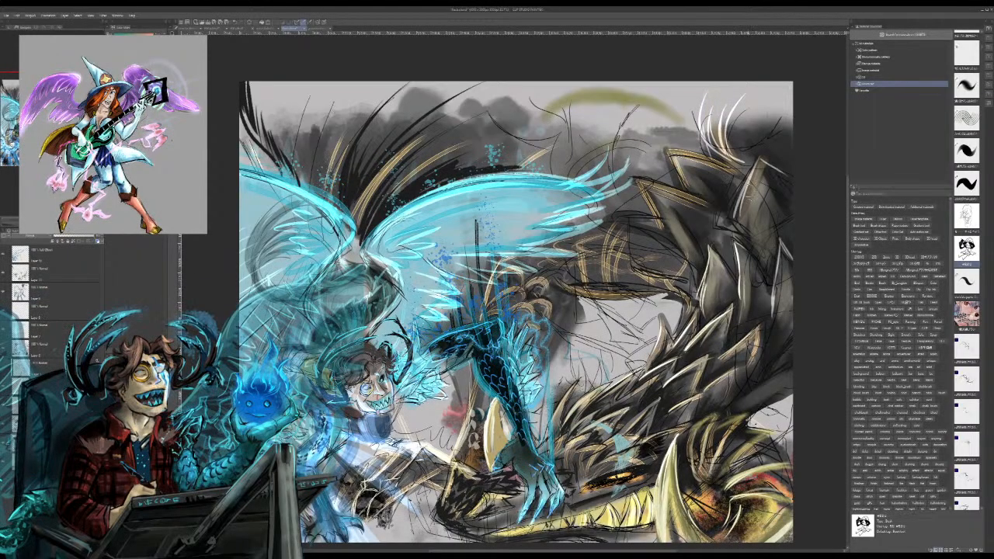
pyautogui.moveTo(745, 242); pyautogui.dragTo(734, 320)
pyautogui.moveTo(738, 265)
pyautogui.mouseDown()
pyautogui.moveTo(733, 286)
pyautogui.moveTo(707, 274)
pyautogui.moveTo(696, 327)
pyautogui.mouseUp()
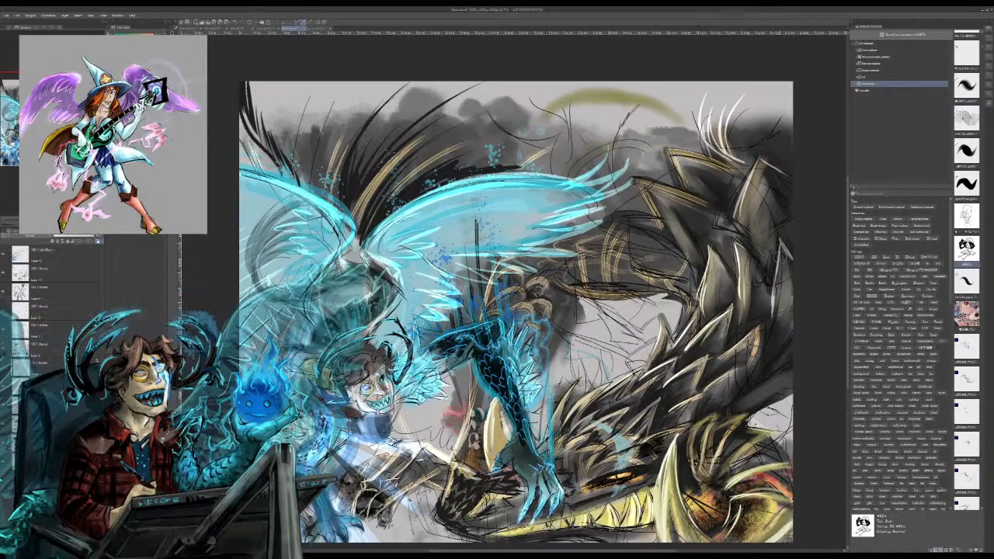
# Step: Paint warm tan highlights along the dragon's outer back spikes near the canvas's right edge and the adjacent scales
pyautogui.moveTo(787, 252)
pyautogui.mouseDown()
pyautogui.moveTo(765, 337)
pyautogui.moveTo(767, 323)
pyautogui.mouseUp()
pyautogui.moveTo(789, 257); pyautogui.dragTo(759, 351)
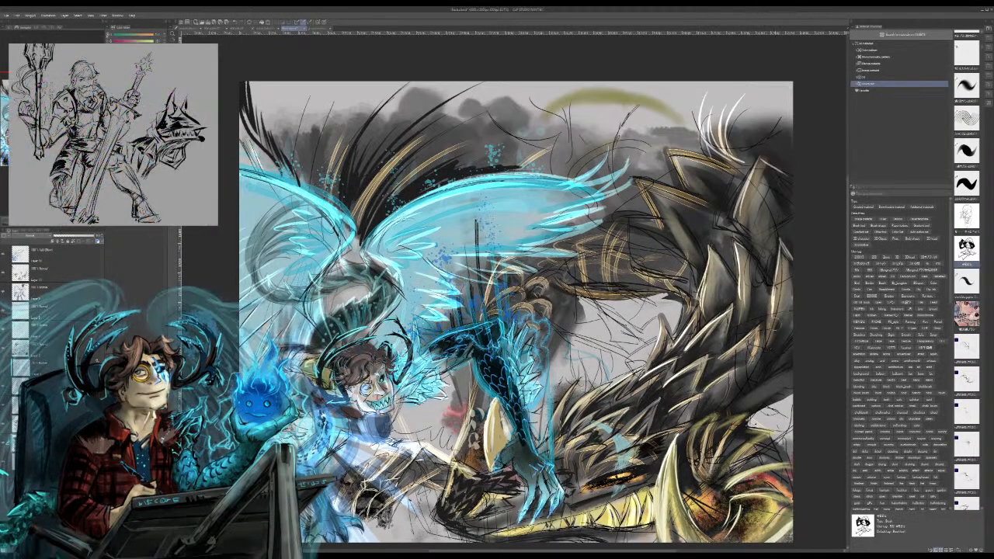
pyautogui.moveTo(781, 312)
pyautogui.mouseDown()
pyautogui.moveTo(771, 334)
pyautogui.moveTo(777, 356)
pyautogui.moveTo(710, 377)
pyautogui.mouseUp()
pyautogui.moveTo(713, 325)
pyautogui.mouseDown()
pyautogui.moveTo(698, 348)
pyautogui.moveTo(717, 322)
pyautogui.mouseUp()
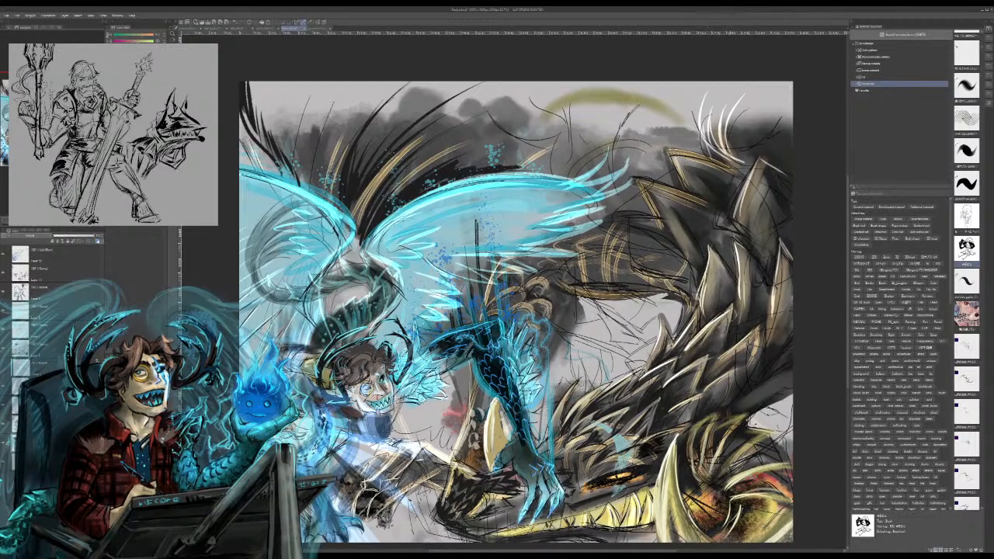
pyautogui.moveTo(720, 248); pyautogui.dragTo(710, 259)
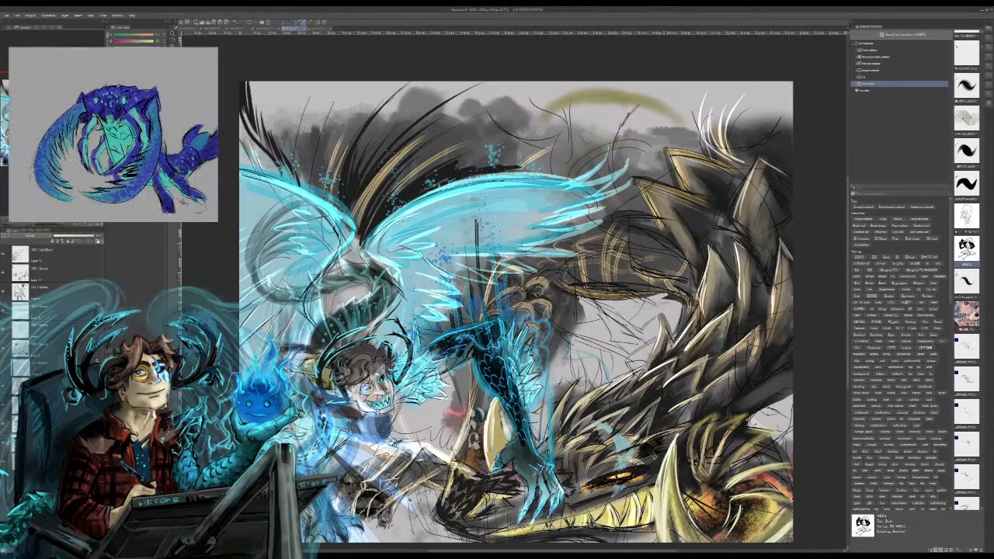
pyautogui.moveTo(512, 327); pyautogui.dragTo(488, 259)
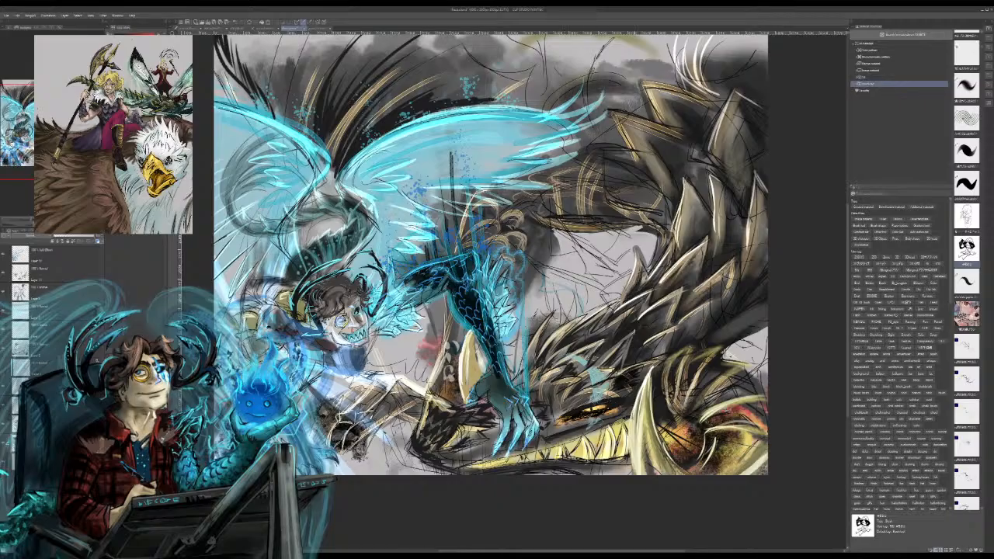
pyautogui.moveTo(629, 41)
pyautogui.mouseDown()
pyautogui.moveTo(594, 64)
pyautogui.moveTo(599, 56)
pyautogui.mouseUp()
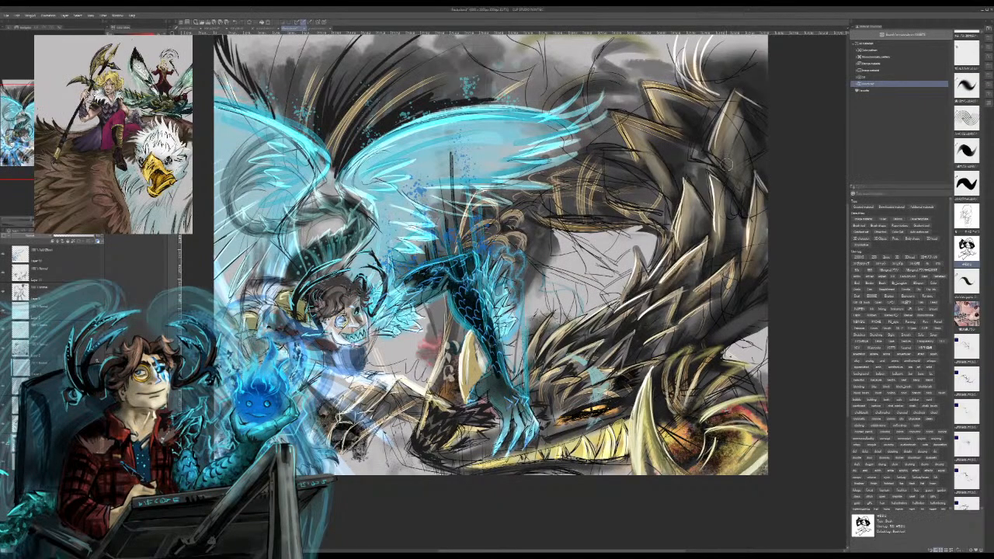
pyautogui.hotkey('ctrl', 'z')
pyautogui.hotkey('ctrl', 'z')
pyautogui.hotkey('ctrl', 'z')
pyautogui.hotkey('ctrl', 'z')
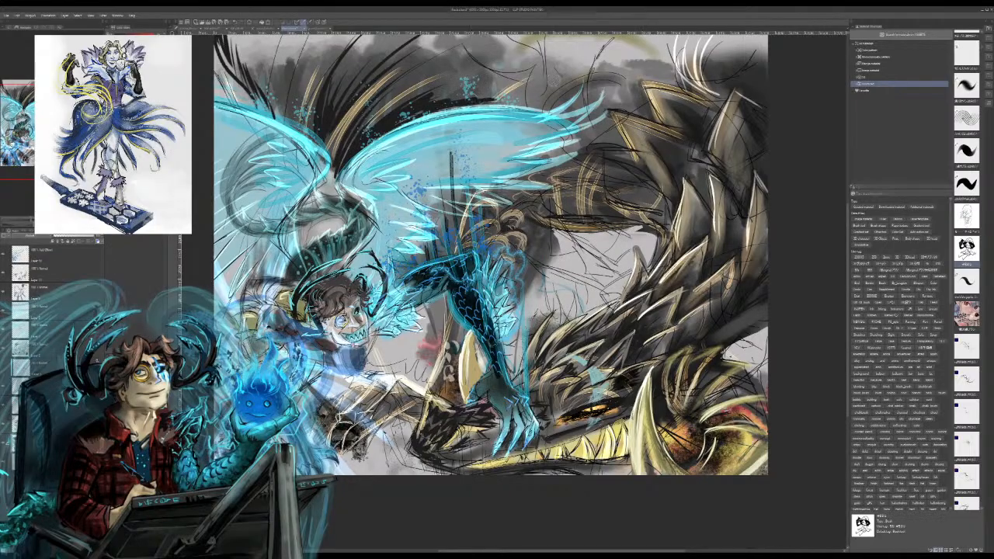
# Step: Paint broad dark grey strokes behind the black and golden spines above the two cyan wings, out to the canvas's upper-left corner
pyautogui.moveTo(437, 98)
pyautogui.mouseDown()
pyautogui.moveTo(545, 75)
pyautogui.moveTo(617, 78)
pyautogui.mouseUp()
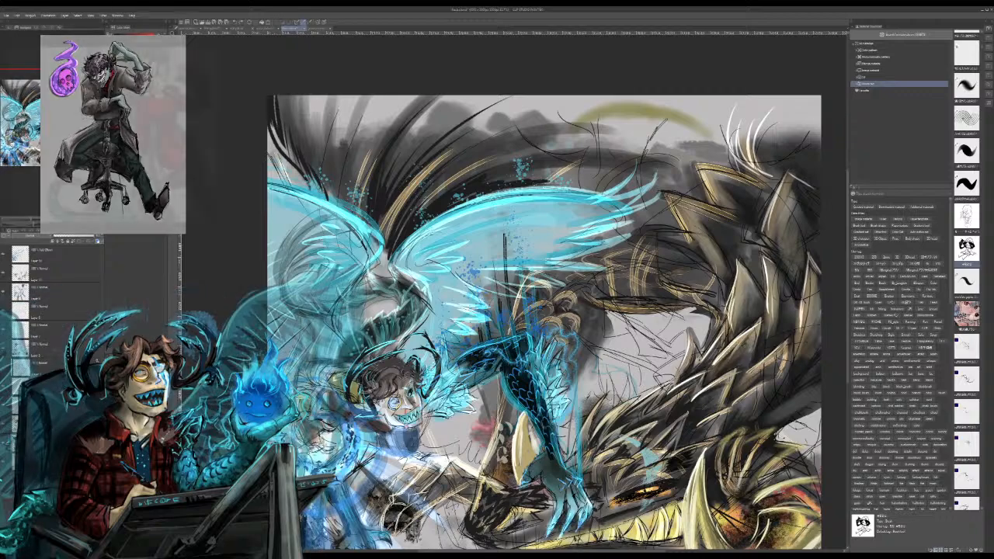
pyautogui.moveTo(582, 135)
pyautogui.mouseDown()
pyautogui.moveTo(529, 97)
pyautogui.moveTo(462, 141)
pyautogui.moveTo(514, 110)
pyautogui.moveTo(535, 122)
pyautogui.moveTo(413, 155)
pyautogui.mouseUp()
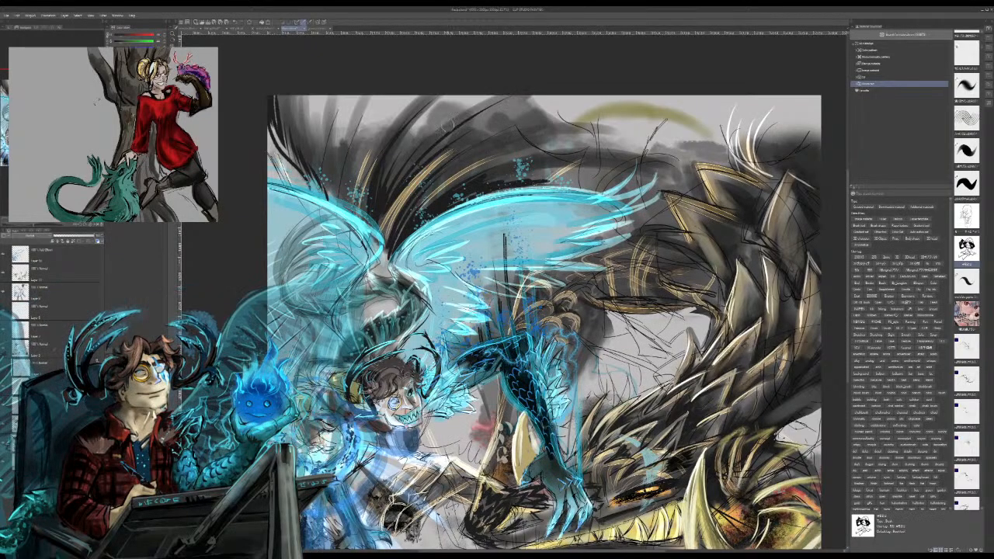
pyautogui.moveTo(472, 97)
pyautogui.mouseDown()
pyautogui.moveTo(448, 124)
pyautogui.moveTo(394, 153)
pyautogui.mouseUp()
pyautogui.moveTo(421, 98); pyautogui.dragTo(362, 161)
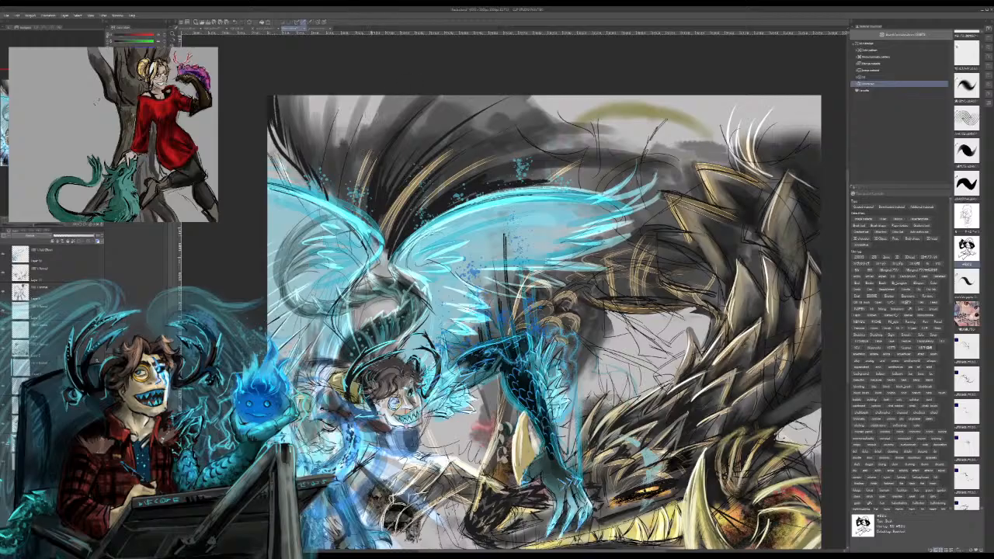
pyautogui.moveTo(385, 96); pyautogui.dragTo(351, 166)
pyautogui.moveTo(346, 94)
pyautogui.mouseDown()
pyautogui.moveTo(322, 149)
pyautogui.moveTo(299, 95)
pyautogui.mouseUp()
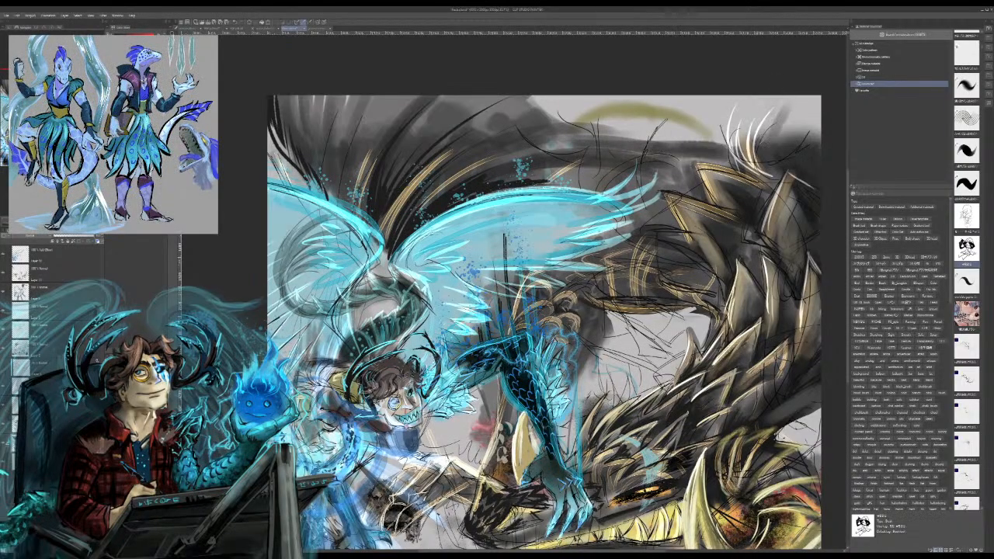
# Step: Paint curved dark grey spines rising behind the white spines on the dragon's back and along the canvas's upper-right edge
pyautogui.moveTo(744, 136)
pyautogui.mouseDown()
pyautogui.moveTo(749, 112)
pyautogui.moveTo(772, 95)
pyautogui.mouseUp()
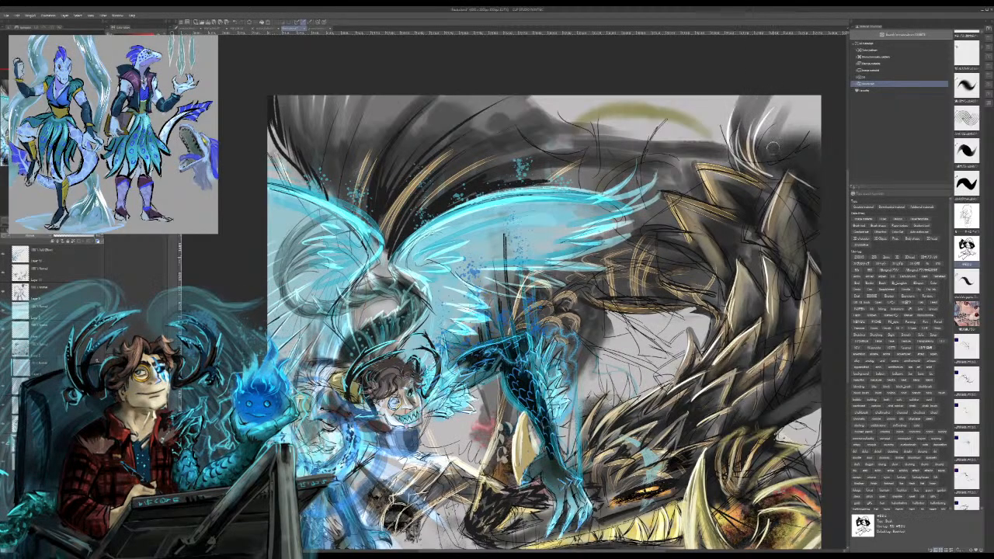
pyautogui.moveTo(673, 185)
pyautogui.mouseDown()
pyautogui.moveTo(678, 122)
pyautogui.moveTo(722, 95)
pyautogui.mouseUp()
pyautogui.moveTo(703, 147); pyautogui.dragTo(731, 91)
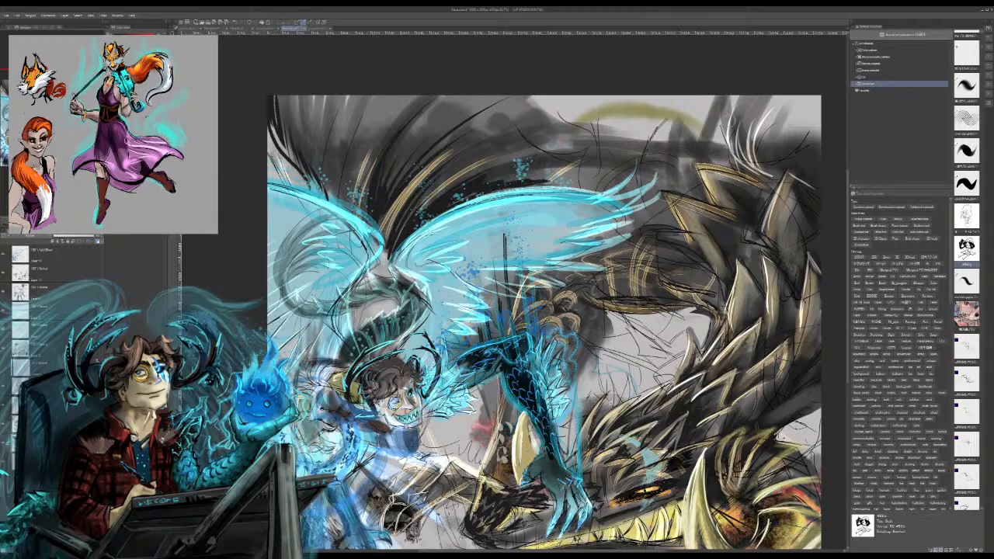
pyautogui.moveTo(733, 147)
pyautogui.mouseDown()
pyautogui.moveTo(733, 119)
pyautogui.moveTo(711, 95)
pyautogui.mouseUp()
pyautogui.moveTo(817, 96); pyautogui.dragTo(802, 143)
pyautogui.moveTo(819, 116)
pyautogui.mouseDown()
pyautogui.moveTo(803, 148)
pyautogui.moveTo(803, 186)
pyautogui.mouseUp()
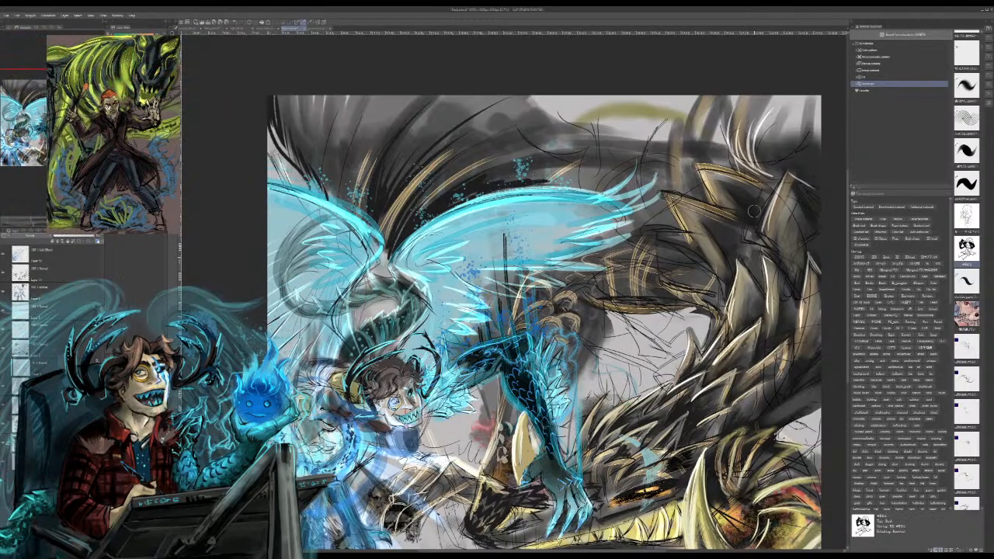
# Step: Add brownish-gold strokes along the dark spines fanning above the left cyan wing
pyautogui.moveTo(392, 195); pyautogui.dragTo(469, 110)
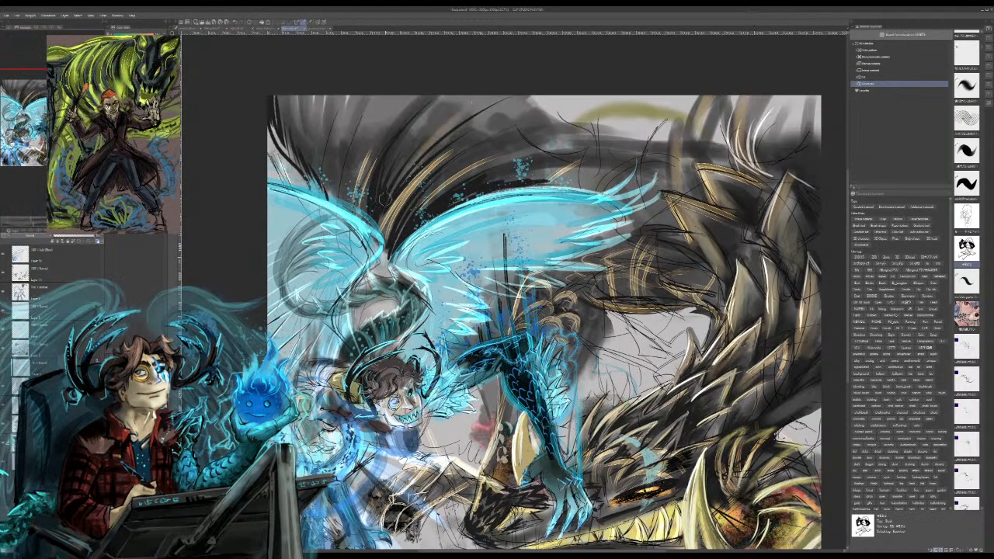
pyautogui.moveTo(365, 202); pyautogui.dragTo(393, 105)
pyautogui.moveTo(331, 179); pyautogui.dragTo(284, 129)
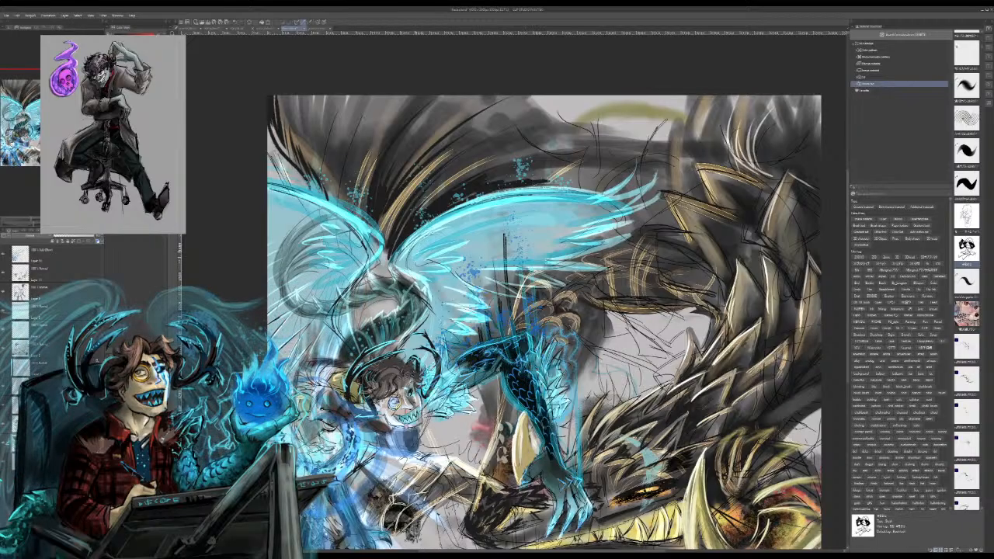
# Step: Paint soft grey strokes behind the lower feathers of the right cyan wing, from the wing joint down towards the scaled arm
pyautogui.moveTo(406, 250); pyautogui.dragTo(474, 339)
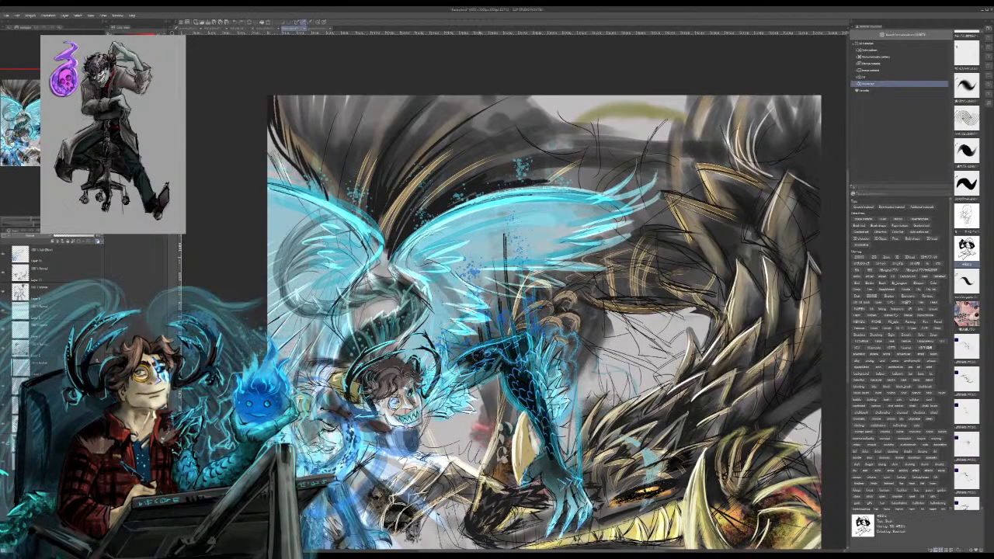
pyautogui.moveTo(443, 291); pyautogui.dragTo(480, 342)
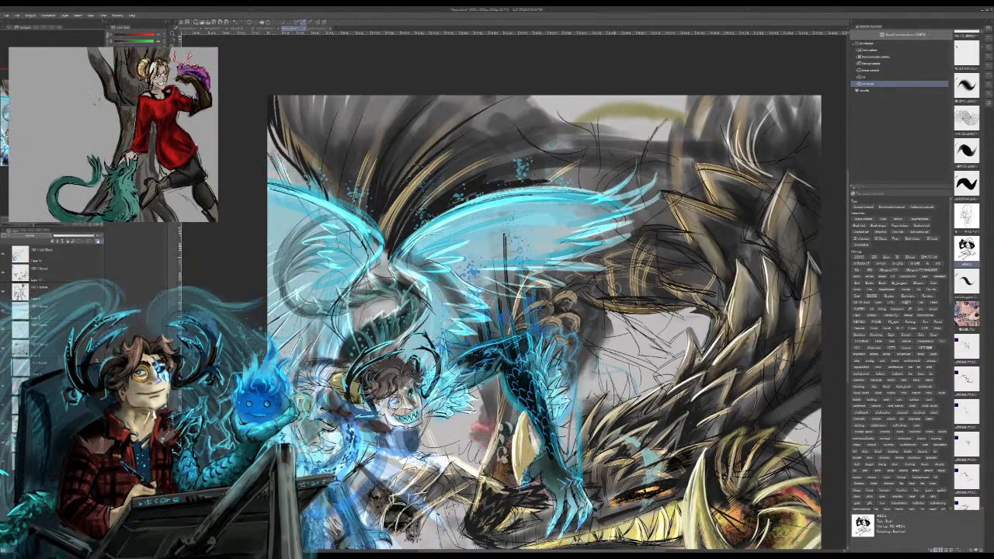
pyautogui.moveTo(445, 296); pyautogui.dragTo(485, 328)
pyautogui.moveTo(396, 250); pyautogui.dragTo(481, 340)
pyautogui.moveTo(405, 245); pyautogui.dragTo(476, 337)
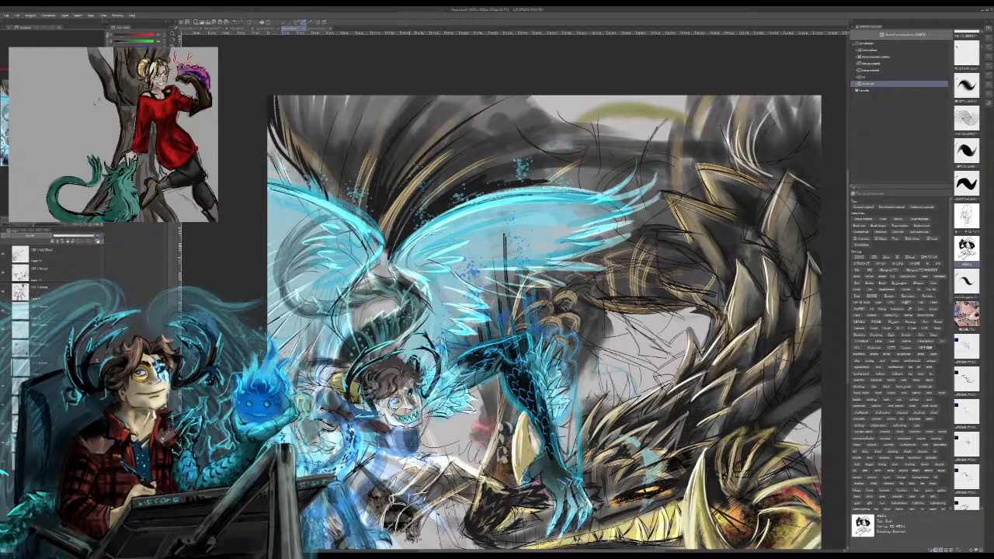
pyautogui.moveTo(395, 295); pyautogui.dragTo(384, 313)
pyautogui.moveTo(433, 259); pyautogui.dragTo(506, 309)
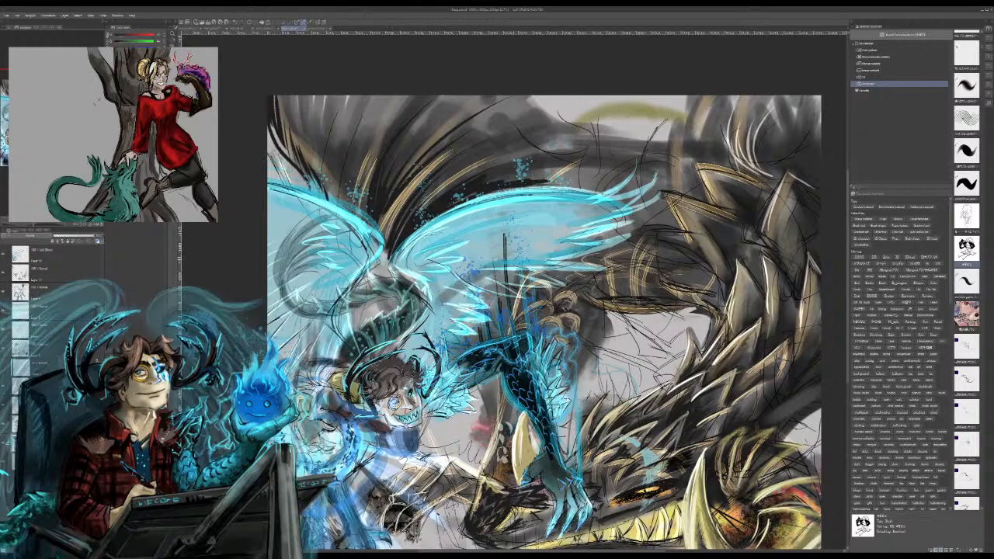
pyautogui.moveTo(453, 286); pyautogui.dragTo(438, 300)
# Step: Sweep broad grey shading diagonally beneath the right cyan wing, from its outer feathers back towards the body
pyautogui.moveTo(536, 249); pyautogui.dragTo(451, 291)
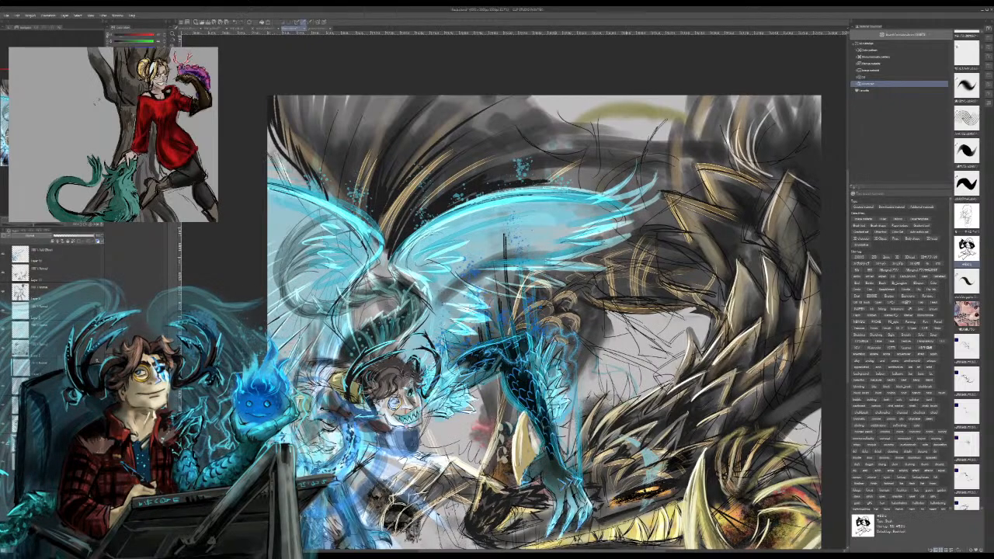
pyautogui.moveTo(535, 253); pyautogui.dragTo(485, 272)
pyautogui.moveTo(550, 253); pyautogui.dragTo(439, 300)
pyautogui.moveTo(559, 221); pyautogui.dragTo(445, 295)
pyautogui.moveTo(510, 261); pyautogui.dragTo(437, 309)
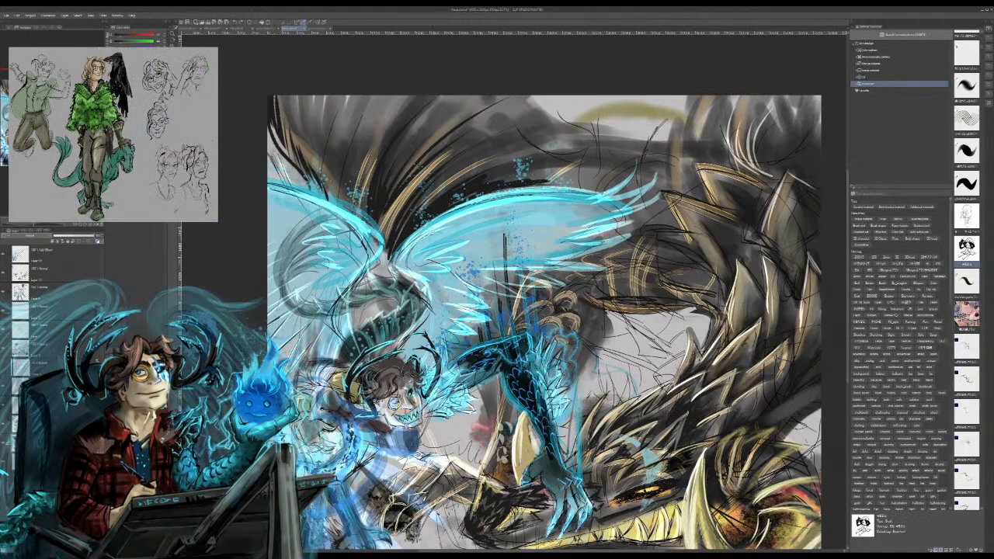
pyautogui.moveTo(575, 221); pyautogui.dragTo(436, 298)
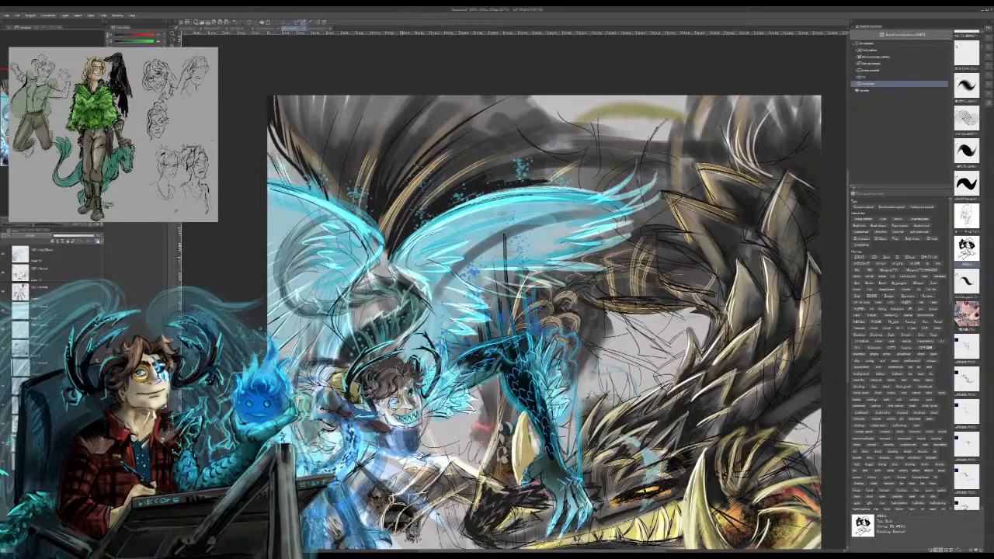
pyautogui.moveTo(398, 354); pyautogui.dragTo(389, 363)
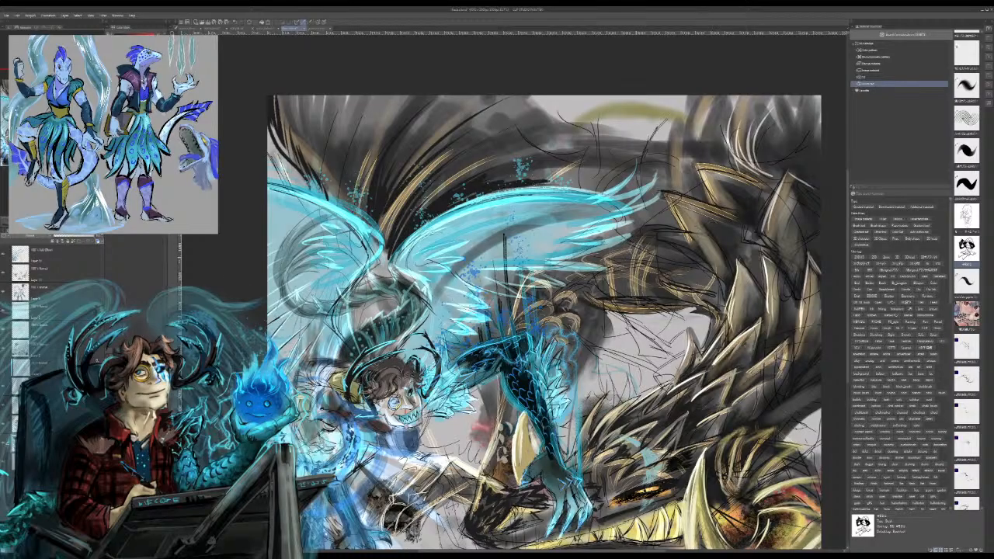
# Step: Try a dark reddish-brown tint over the grey background
pyautogui.moveTo(543, 310); pyautogui.dragTo(451, 223)
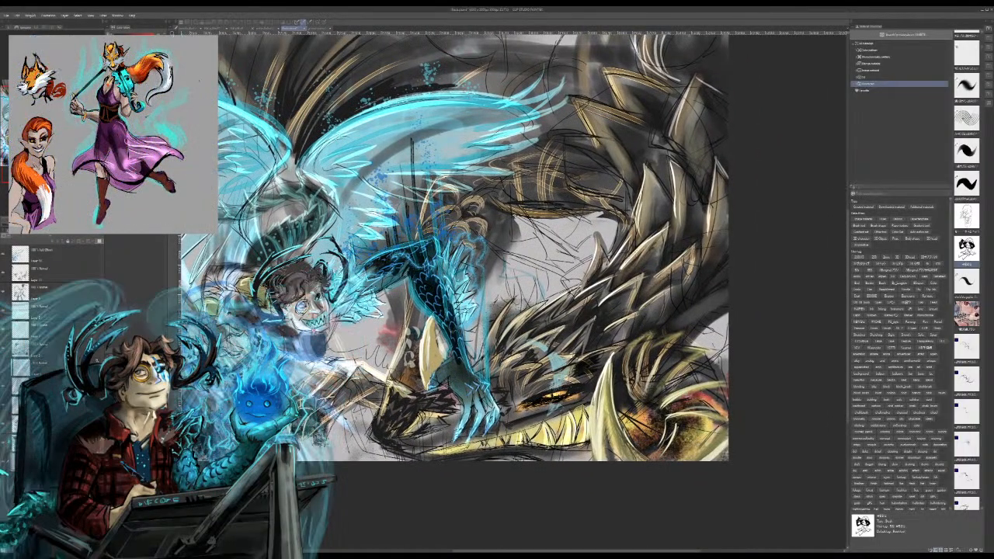
pyautogui.click(391, 230)
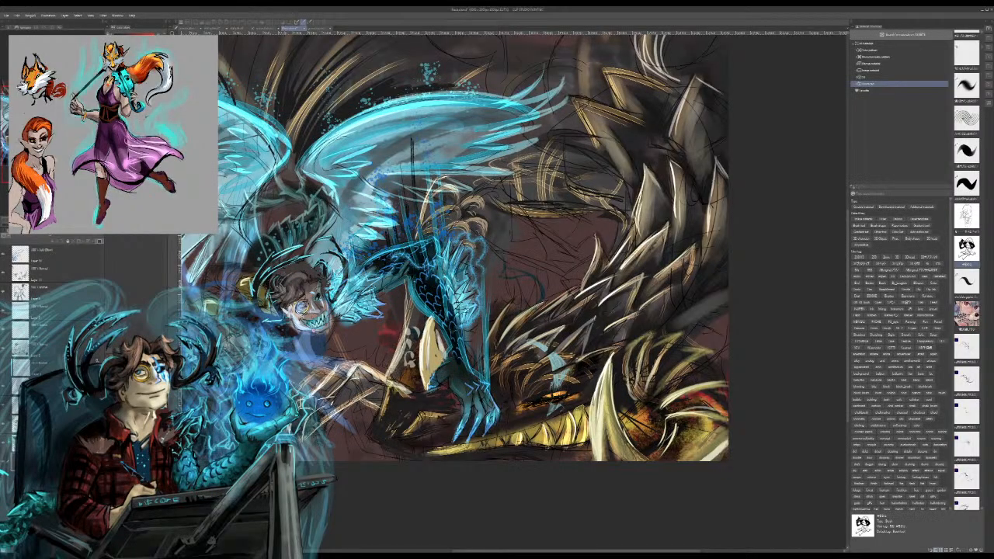
pyautogui.moveTo(435, 311); pyautogui.dragTo(627, 356)
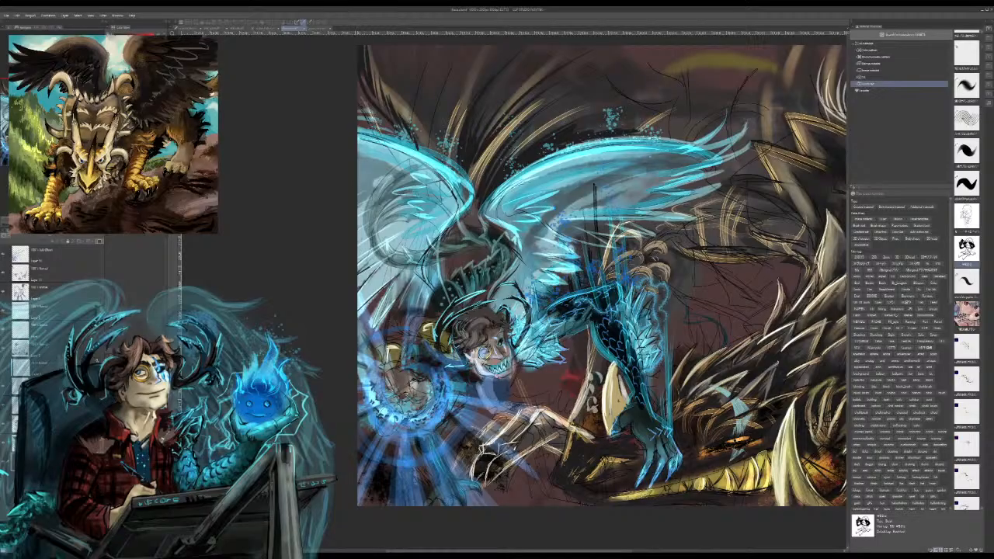
# Step: Undo the reddish-brown tint and recolour the background dark slate blue
pyautogui.hotkey('ctrl', 'z')
pyautogui.hotkey('ctrl', 'z')
pyautogui.hotkey('ctrl', 'z')
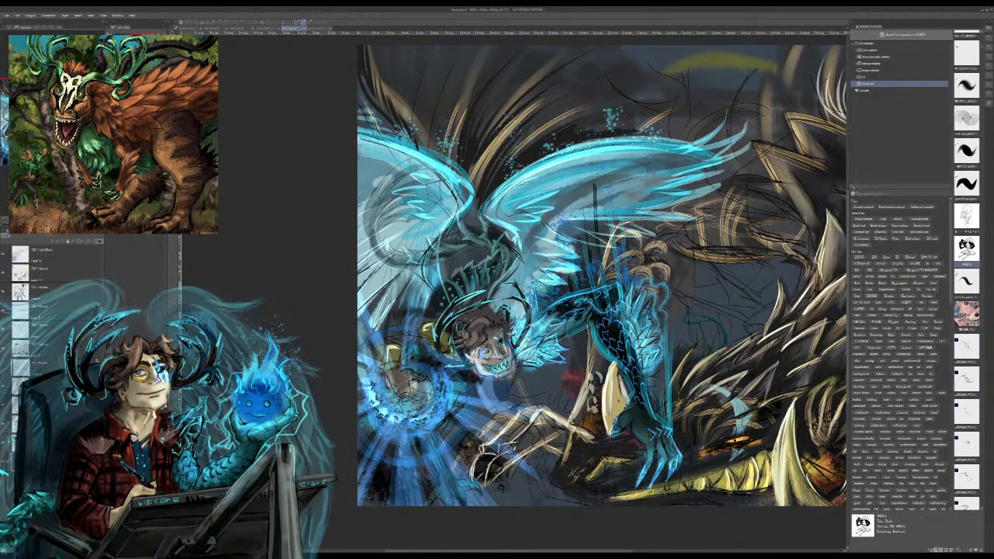
pyautogui.hotkey('ctrl', 'z')
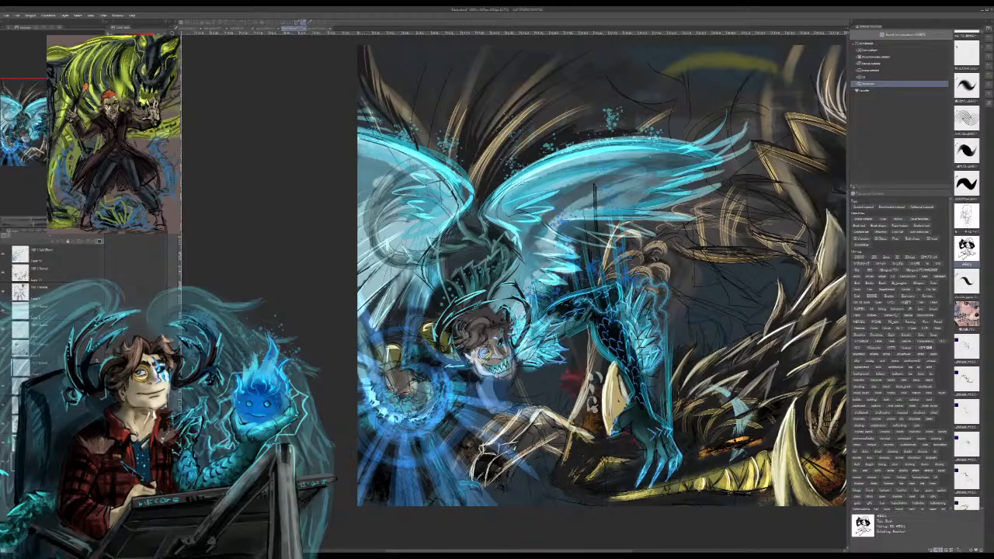
pyautogui.hotkey('ctrl', 'z')
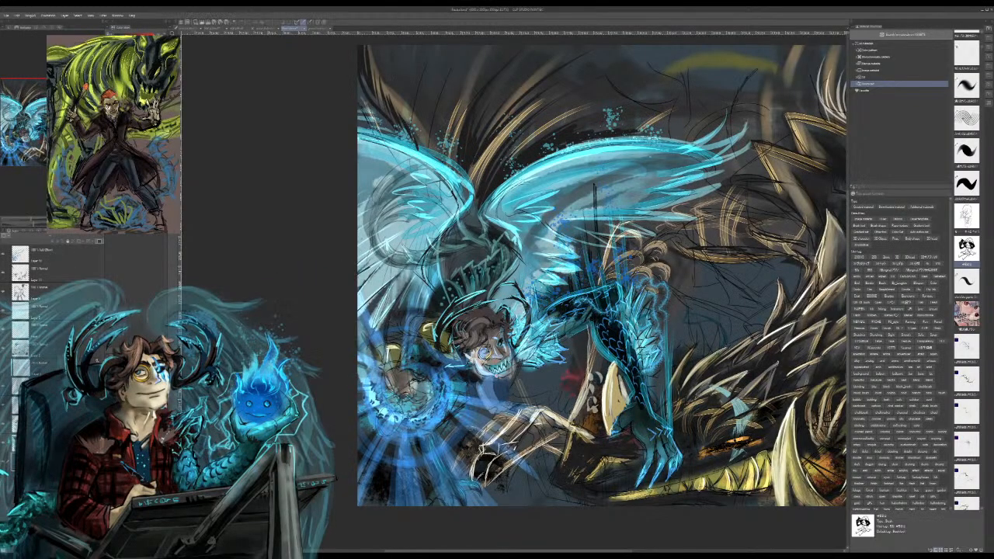
# Step: Add light golden strokes to the spines above the left cyan wing and across the dragon's coiled body beside the right wing
pyautogui.moveTo(591, 310); pyautogui.dragTo(564, 382)
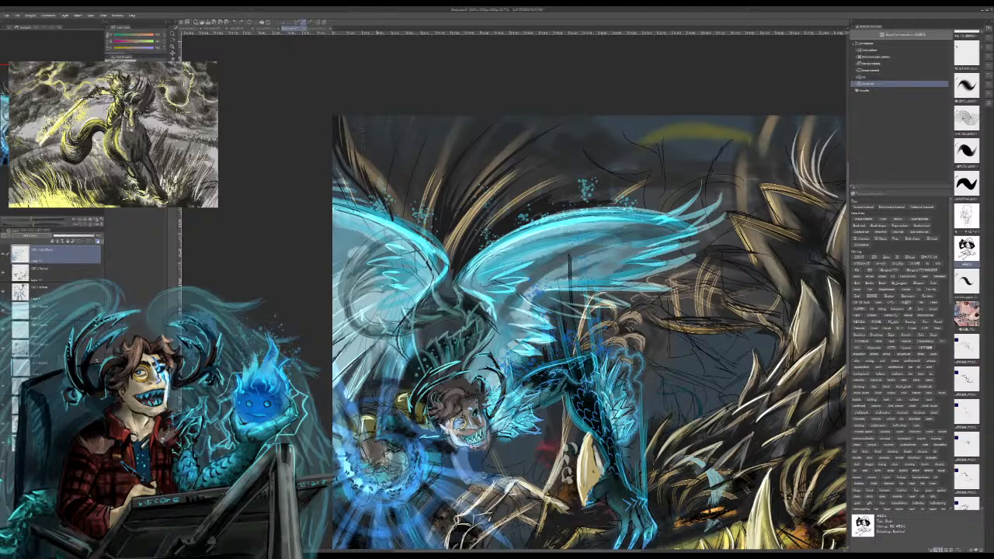
pyautogui.moveTo(391, 208); pyautogui.dragTo(345, 134)
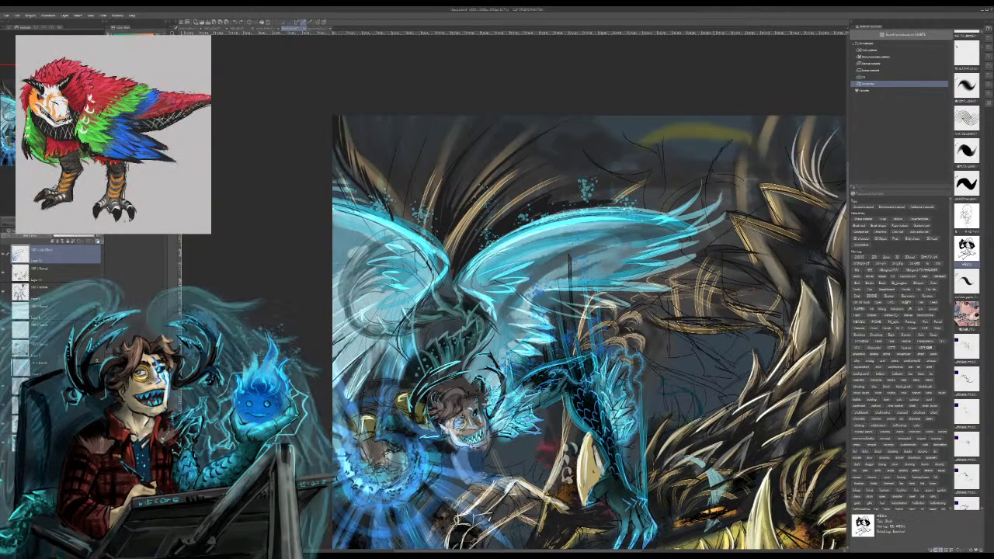
pyautogui.moveTo(694, 292); pyautogui.dragTo(710, 296)
pyautogui.moveTo(673, 280)
pyautogui.mouseDown()
pyautogui.moveTo(710, 269)
pyautogui.moveTo(669, 278)
pyautogui.moveTo(669, 304)
pyautogui.moveTo(685, 309)
pyautogui.moveTo(668, 307)
pyautogui.mouseUp()
pyautogui.hotkey('ctrl', 'z')
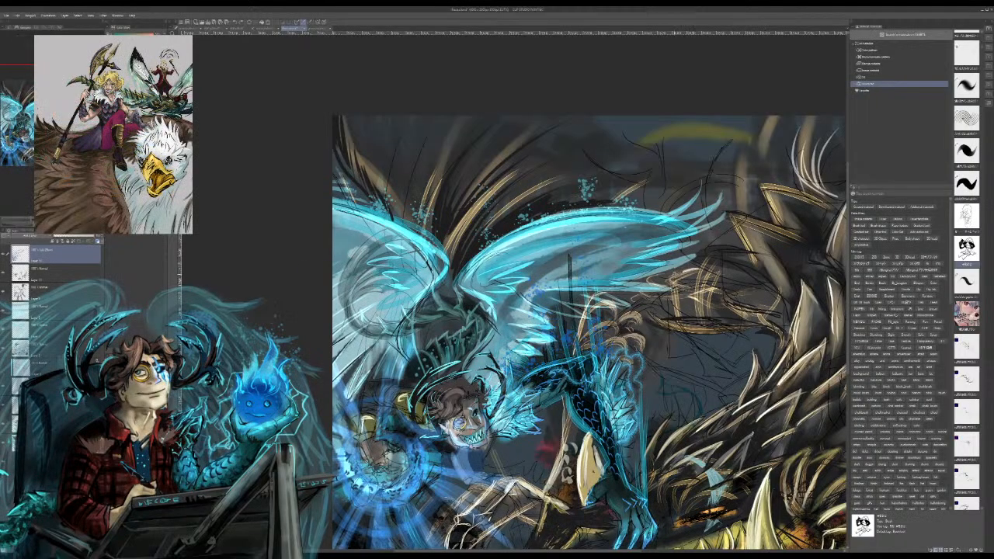
pyautogui.hotkey('ctrl', 'z')
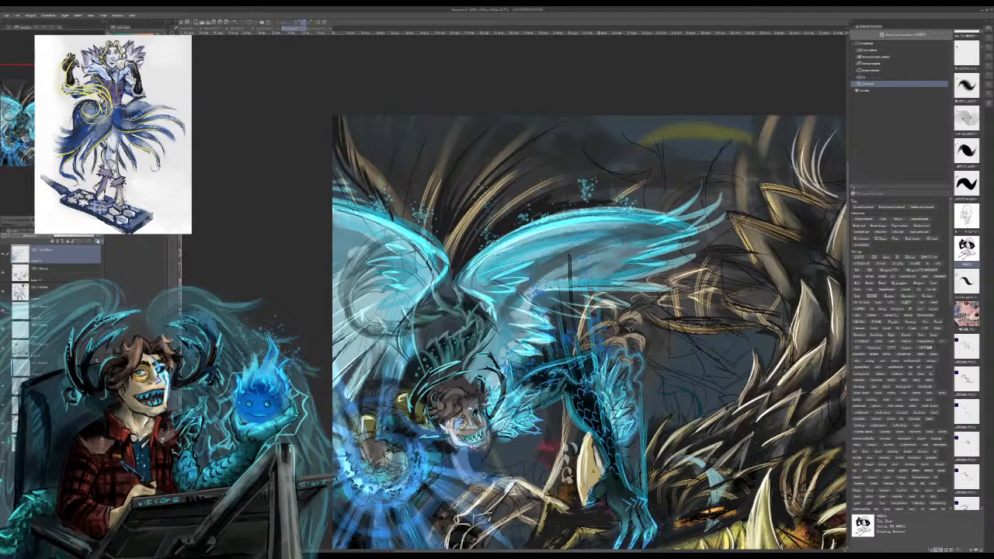
# Step: Paint pale curved highlights where the dragon's coil meets its back spikes and outline a tall spike near the canvas's upper-right corner
pyautogui.moveTo(559, 334)
pyautogui.mouseDown()
pyautogui.moveTo(512, 244)
pyautogui.moveTo(450, 255)
pyautogui.mouseUp()
pyautogui.moveTo(596, 184)
pyautogui.mouseDown()
pyautogui.moveTo(605, 196)
pyautogui.moveTo(605, 181)
pyautogui.mouseUp()
pyautogui.hotkey('ctrl', 'z')
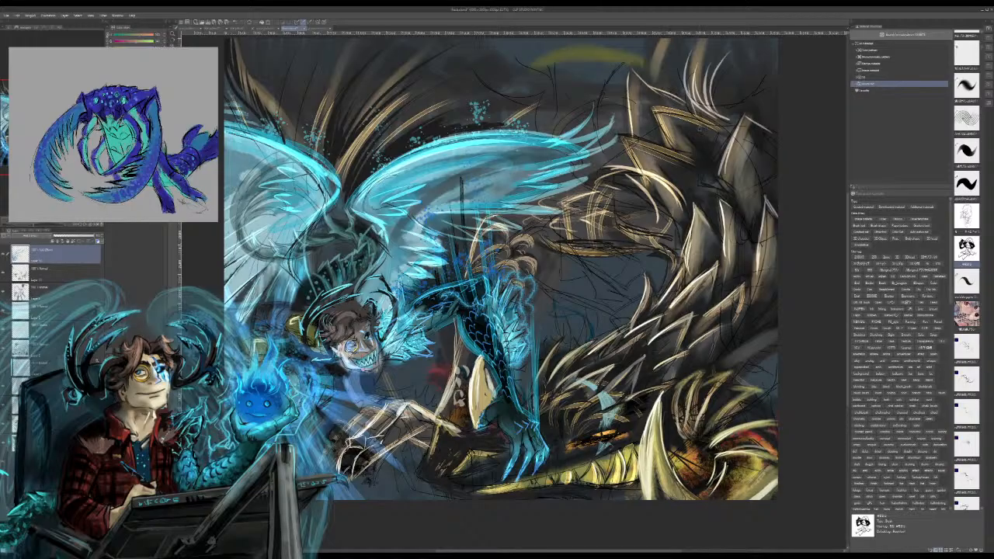
pyautogui.moveTo(497, 264); pyautogui.dragTo(456, 334)
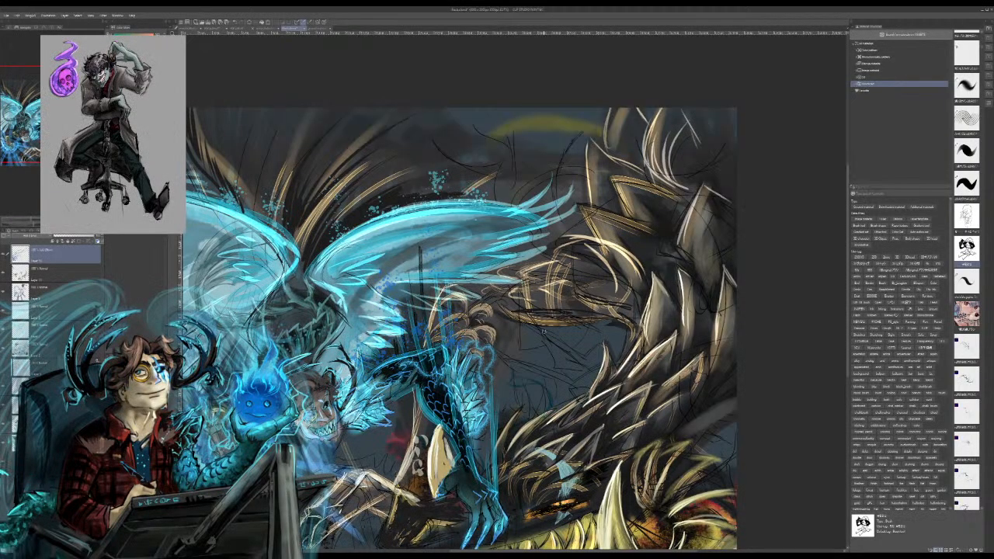
pyautogui.moveTo(707, 128); pyautogui.dragTo(698, 183)
pyautogui.moveTo(712, 115)
pyautogui.mouseDown()
pyautogui.moveTo(735, 157)
pyautogui.moveTo(704, 149)
pyautogui.moveTo(706, 133)
pyautogui.mouseUp()
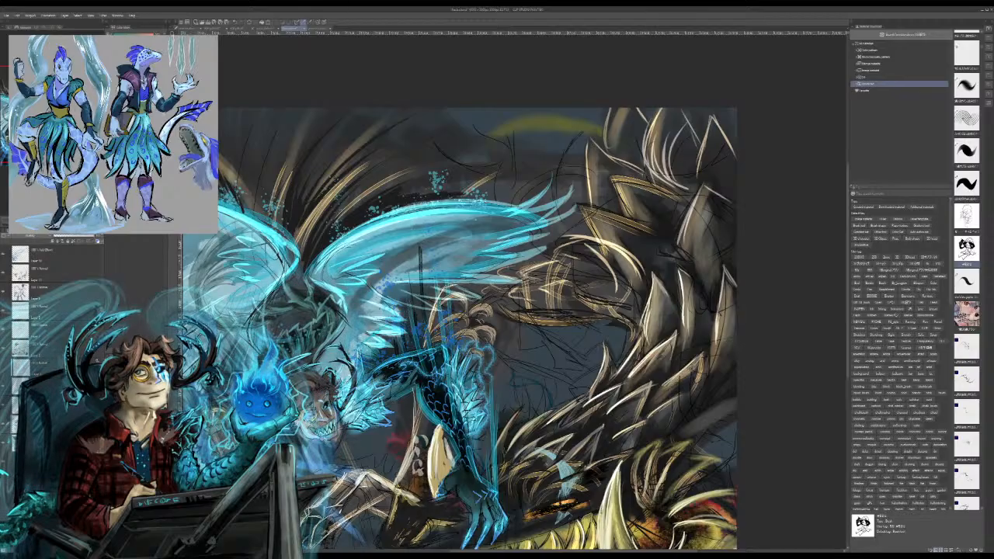
# Step: On the top layer, paint pale gold edges along the tall curved spikes at the upper end of the dragon's back
pyautogui.click(55, 255)
pyautogui.moveTo(666, 147); pyautogui.dragTo(647, 170)
pyautogui.moveTo(670, 146)
pyautogui.mouseDown()
pyautogui.moveTo(652, 180)
pyautogui.moveTo(651, 160)
pyautogui.mouseUp()
pyautogui.moveTo(653, 125); pyautogui.dragTo(642, 170)
pyautogui.moveTo(656, 128)
pyautogui.mouseDown()
pyautogui.moveTo(663, 186)
pyautogui.moveTo(665, 170)
pyautogui.moveTo(676, 186)
pyautogui.mouseUp()
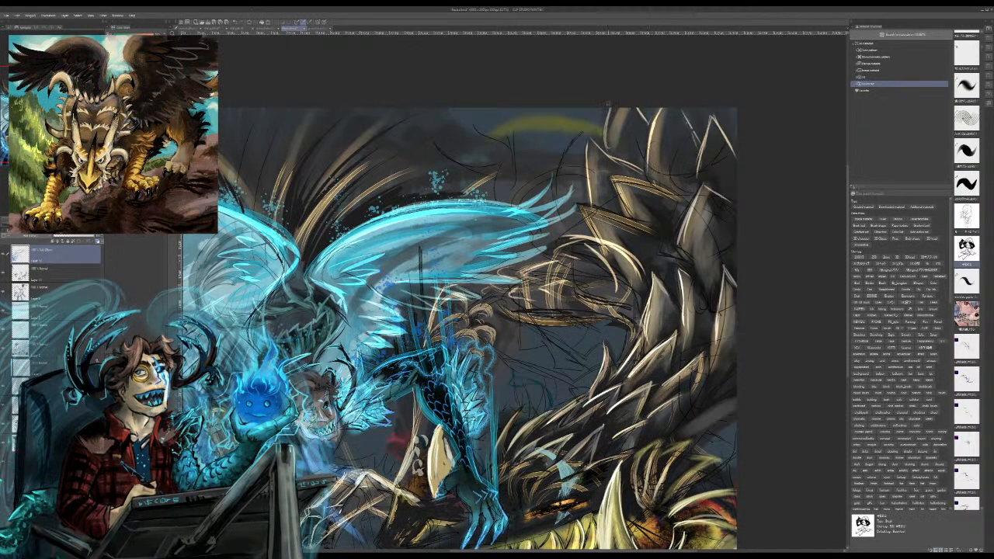
pyautogui.moveTo(608, 105); pyautogui.dragTo(614, 151)
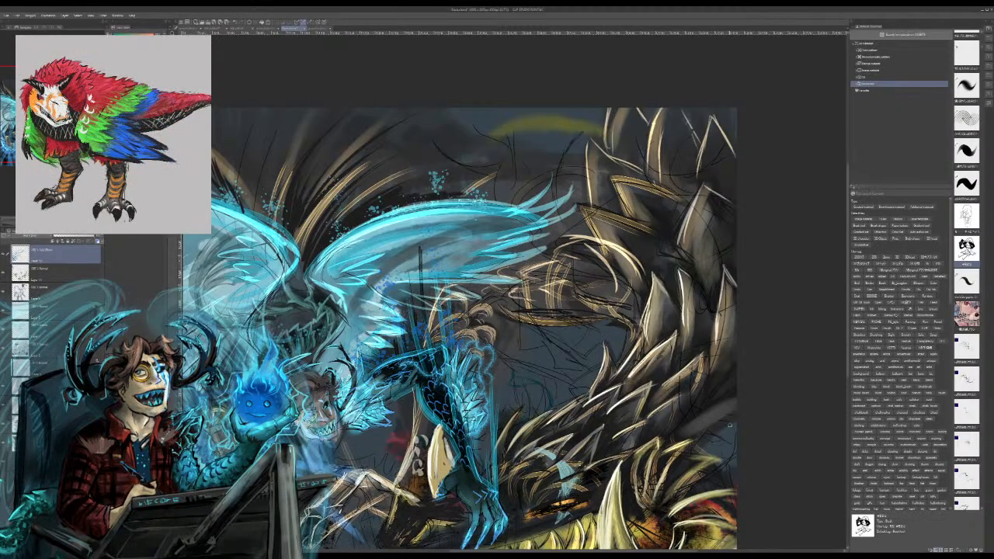
# Step: Draw pale jagged, cloud-like contours above the right cyan wing, beside the yellow-green arc
pyautogui.moveTo(499, 161)
pyautogui.mouseDown()
pyautogui.moveTo(487, 137)
pyautogui.moveTo(473, 153)
pyautogui.moveTo(491, 158)
pyautogui.moveTo(451, 163)
pyautogui.moveTo(467, 152)
pyautogui.moveTo(494, 159)
pyautogui.moveTo(439, 106)
pyautogui.mouseUp()
pyautogui.hotkey('ctrl', 'z')
pyautogui.hotkey('ctrl', 'z')
pyautogui.moveTo(472, 135)
pyautogui.mouseDown()
pyautogui.moveTo(509, 140)
pyautogui.moveTo(519, 163)
pyautogui.moveTo(542, 154)
pyautogui.mouseUp()
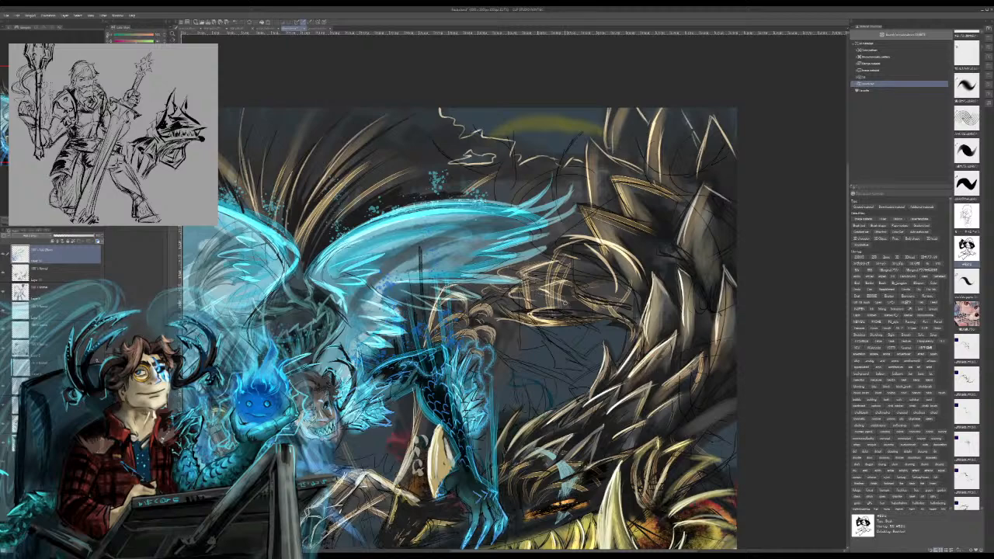
# Step: Brighten the golden highlights on the dragon's coiled body and add warm tan shading to the spikes near the canvas's upper-right corner
pyautogui.moveTo(551, 297); pyautogui.dragTo(571, 306)
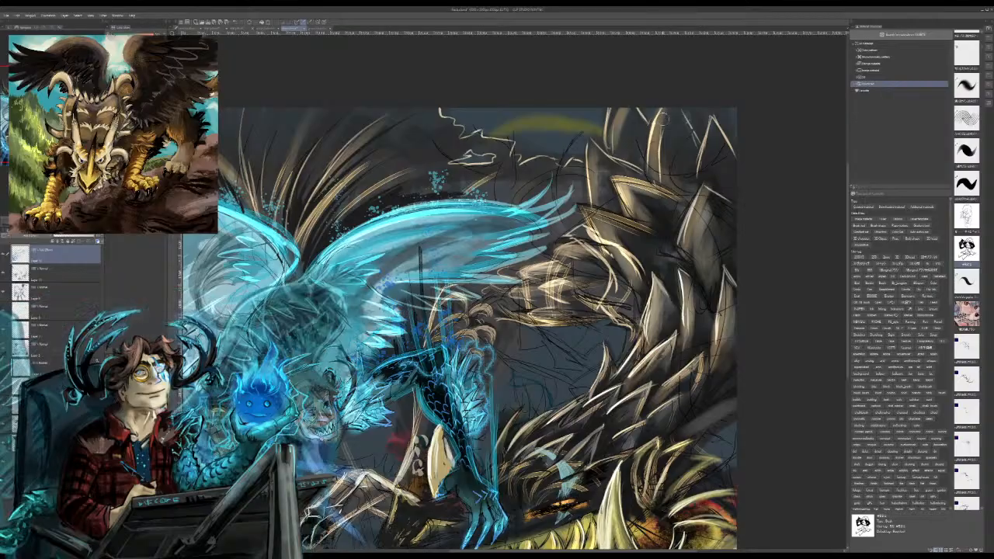
pyautogui.moveTo(677, 112)
pyautogui.mouseDown()
pyautogui.moveTo(699, 143)
pyautogui.moveTo(713, 106)
pyautogui.mouseUp()
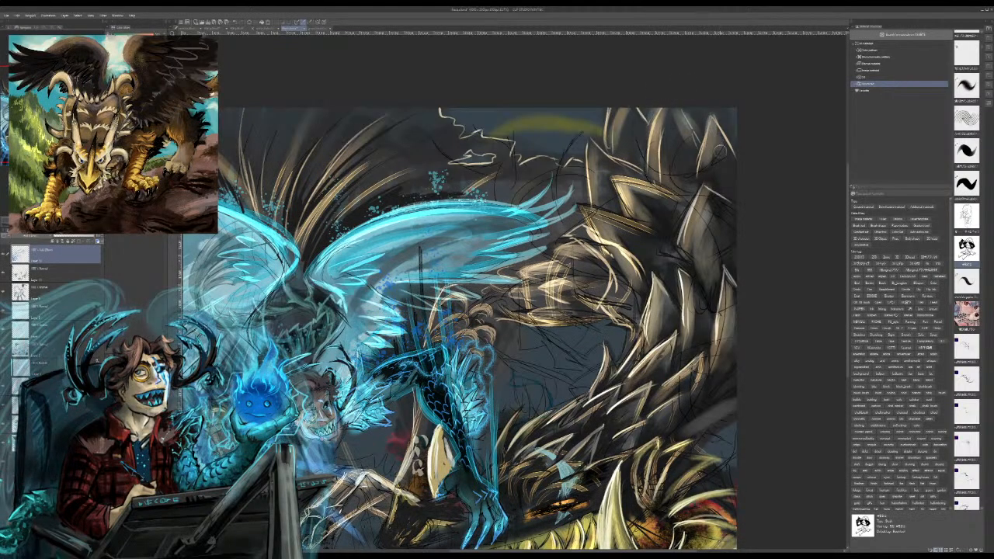
pyautogui.moveTo(704, 187); pyautogui.dragTo(686, 266)
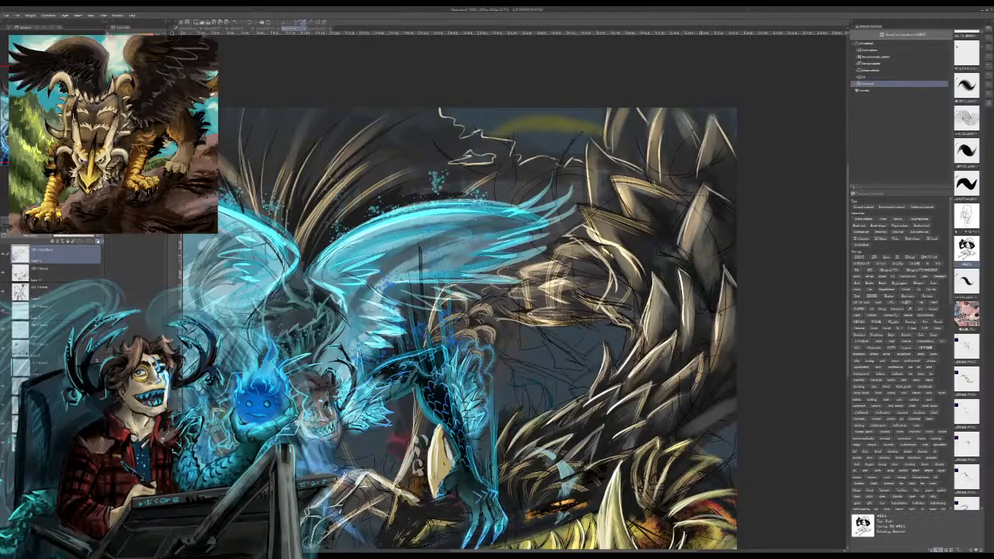
pyautogui.moveTo(702, 188); pyautogui.dragTo(732, 212)
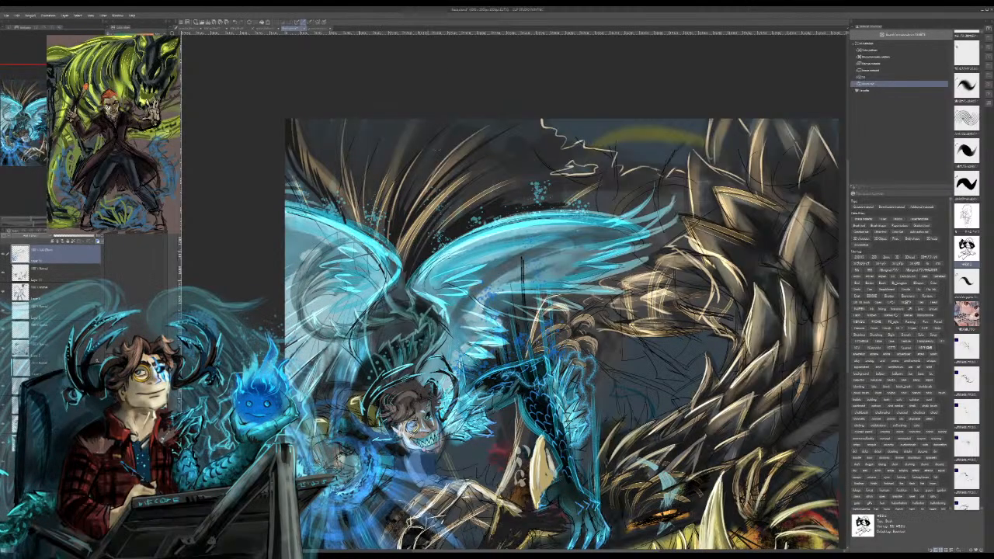
# Step: Paint a small scale pattern on the dark part of the dragon just beside the cyan clawed hand
pyautogui.moveTo(529, 372); pyautogui.dragTo(495, 171)
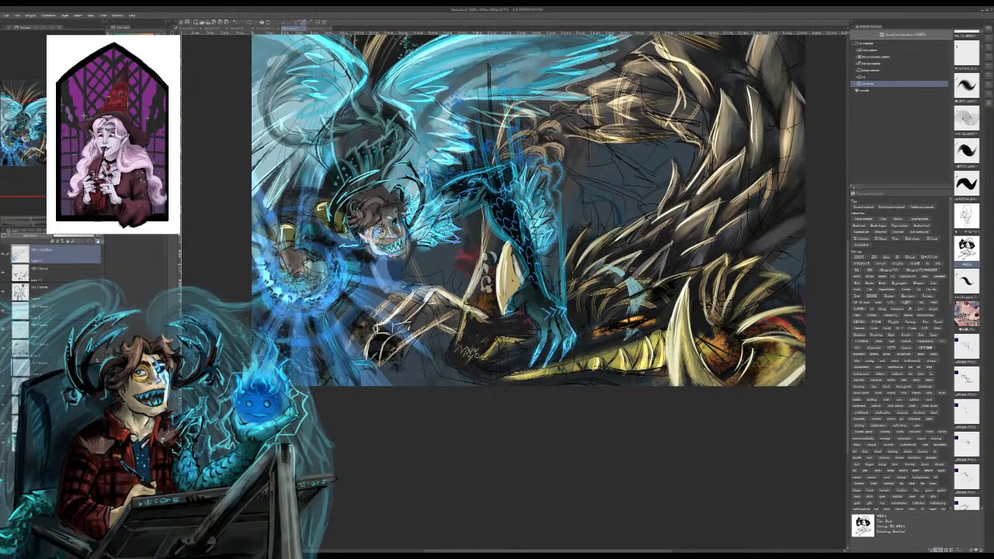
pyautogui.moveTo(474, 340)
pyautogui.mouseDown()
pyautogui.moveTo(484, 342)
pyautogui.moveTo(460, 339)
pyautogui.mouseUp()
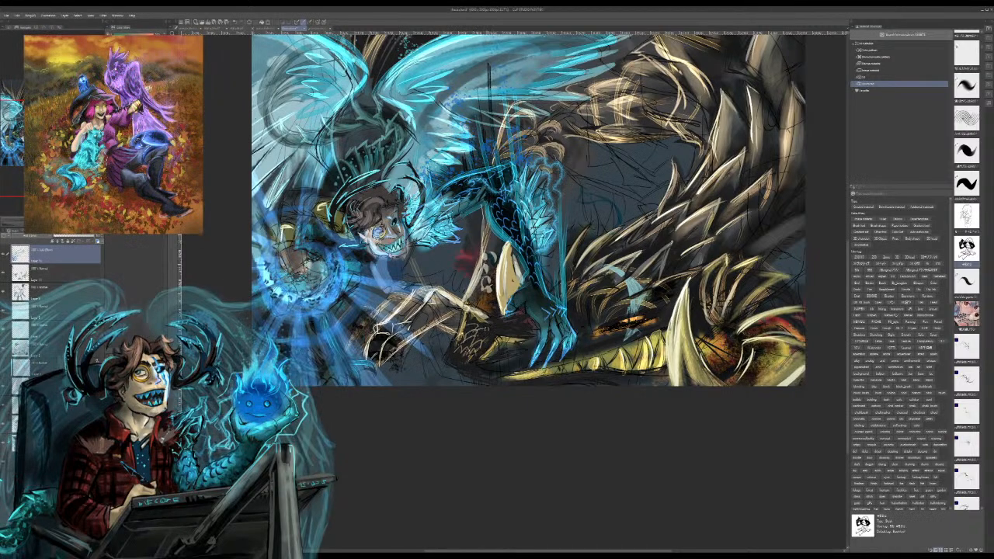
pyautogui.moveTo(485, 331); pyautogui.dragTo(499, 337)
pyautogui.moveTo(504, 324)
pyautogui.mouseDown()
pyautogui.moveTo(483, 333)
pyautogui.moveTo(477, 321)
pyautogui.moveTo(479, 349)
pyautogui.mouseUp()
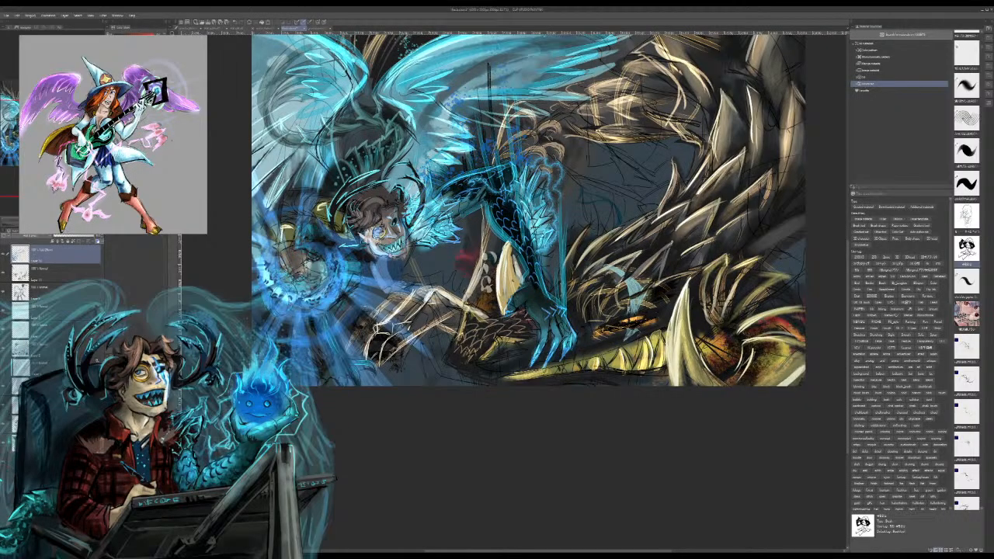
# Step: On the second layer, paint bright cyan lightning arcs around the glowing blue orb and thin light rays streaming down from it
pyautogui.click(65, 272)
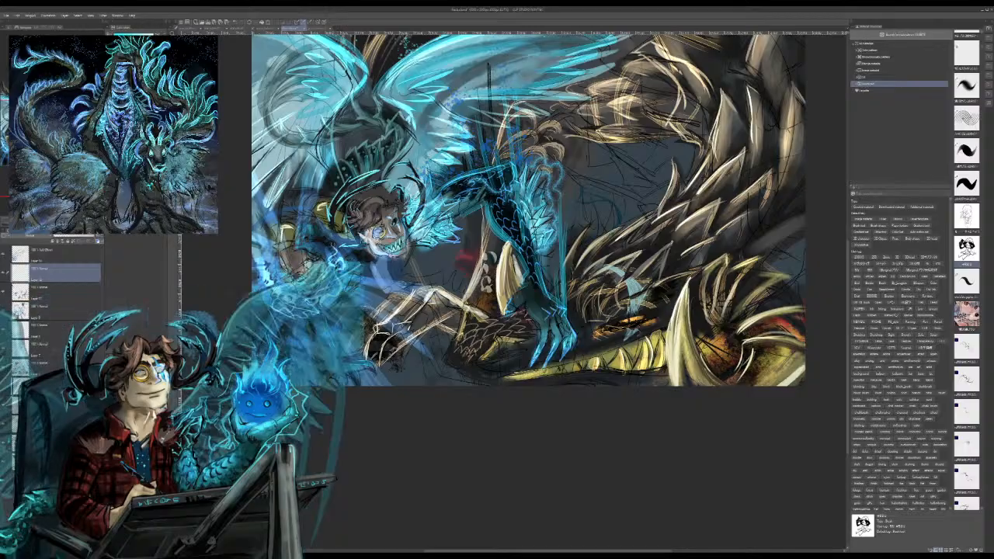
pyautogui.moveTo(335, 253)
pyautogui.mouseDown()
pyautogui.moveTo(317, 248)
pyautogui.moveTo(318, 229)
pyautogui.moveTo(295, 235)
pyautogui.mouseUp()
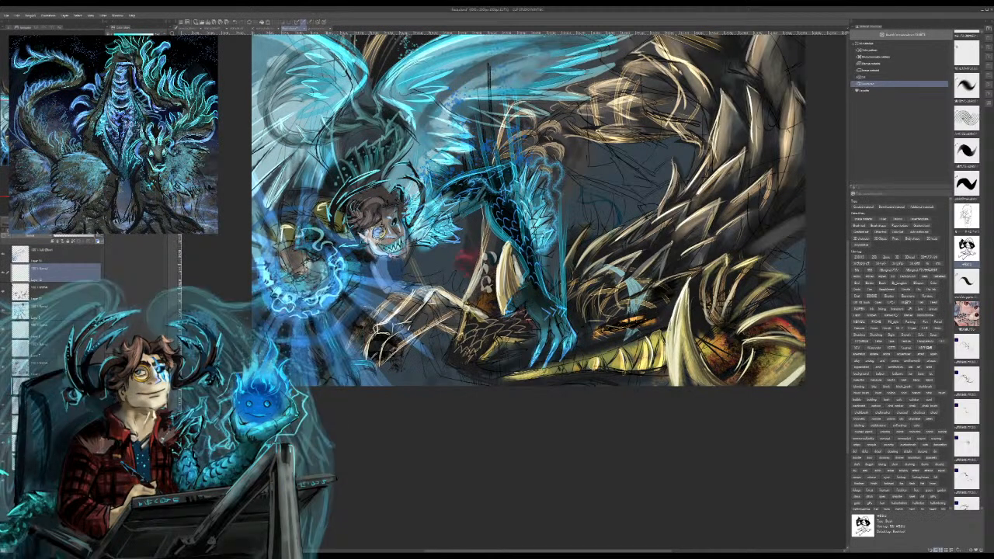
pyautogui.moveTo(269, 287)
pyautogui.mouseDown()
pyautogui.moveTo(262, 297)
pyautogui.moveTo(251, 262)
pyautogui.moveTo(264, 235)
pyautogui.moveTo(270, 244)
pyautogui.mouseUp()
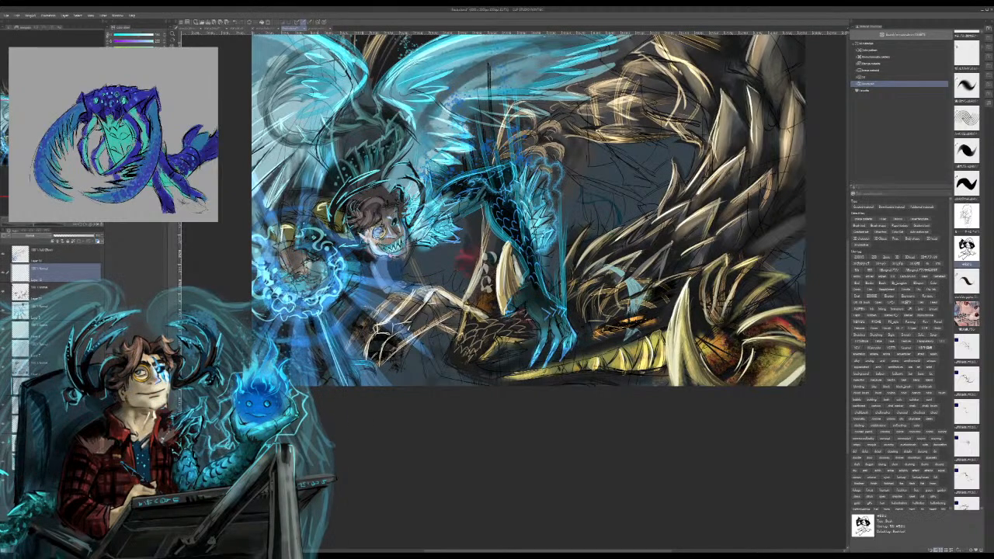
pyautogui.moveTo(319, 313); pyautogui.dragTo(356, 386)
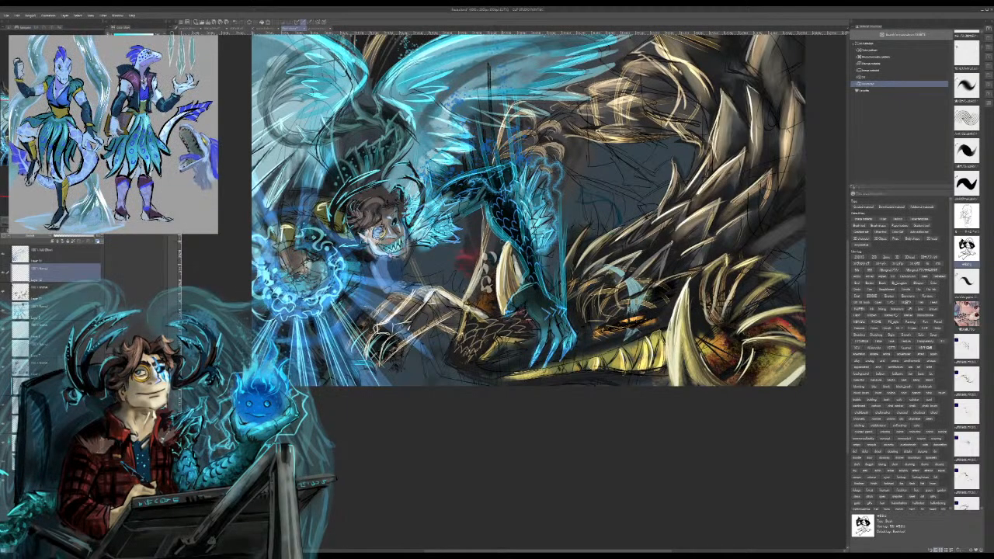
pyautogui.moveTo(497, 224); pyautogui.dragTo(499, 240)
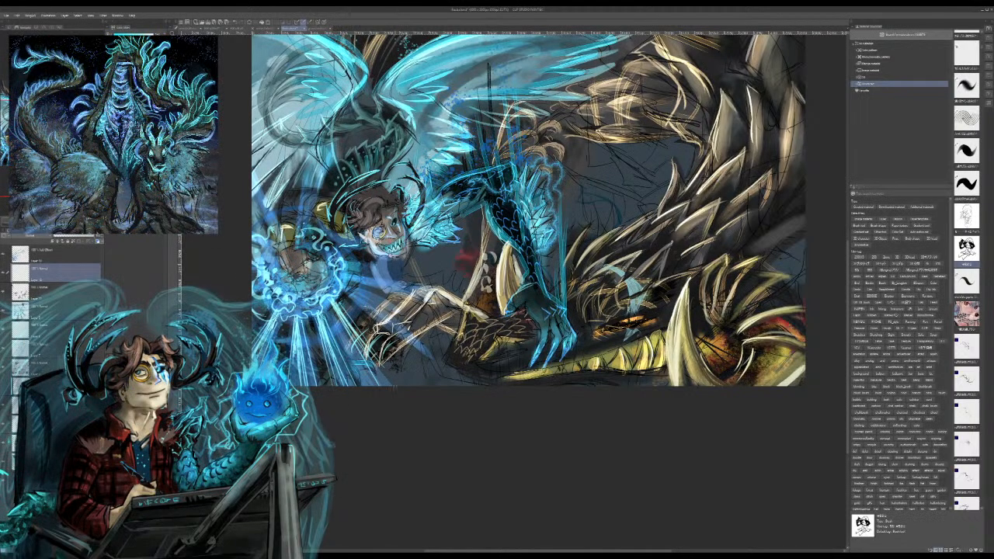
# Step: Paint bright cyan-white light rays fanning out from the glowing orb across the dragon's claws below the horned figure's face
pyautogui.moveTo(344, 321); pyautogui.dragTo(419, 406)
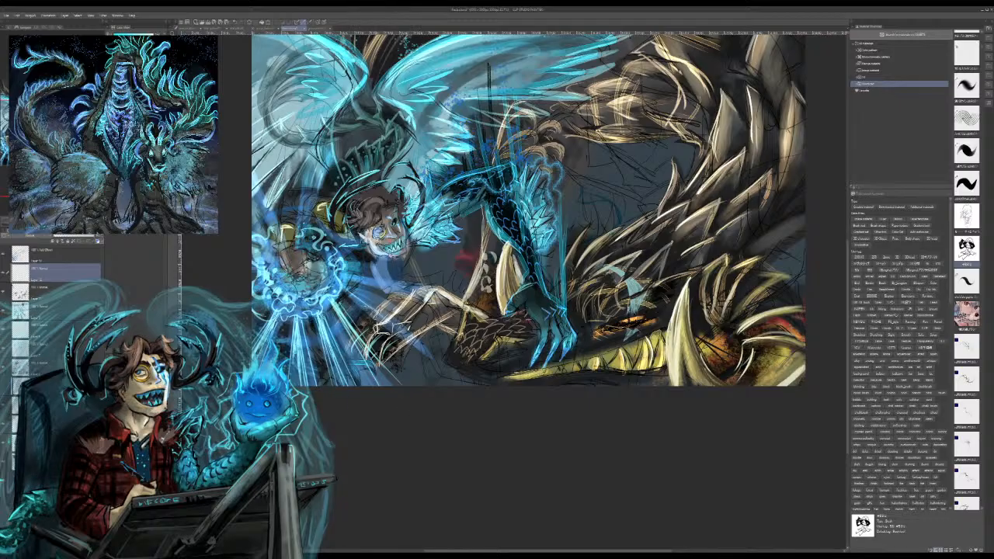
pyautogui.moveTo(346, 288); pyautogui.dragTo(450, 362)
pyautogui.moveTo(399, 321); pyautogui.dragTo(468, 373)
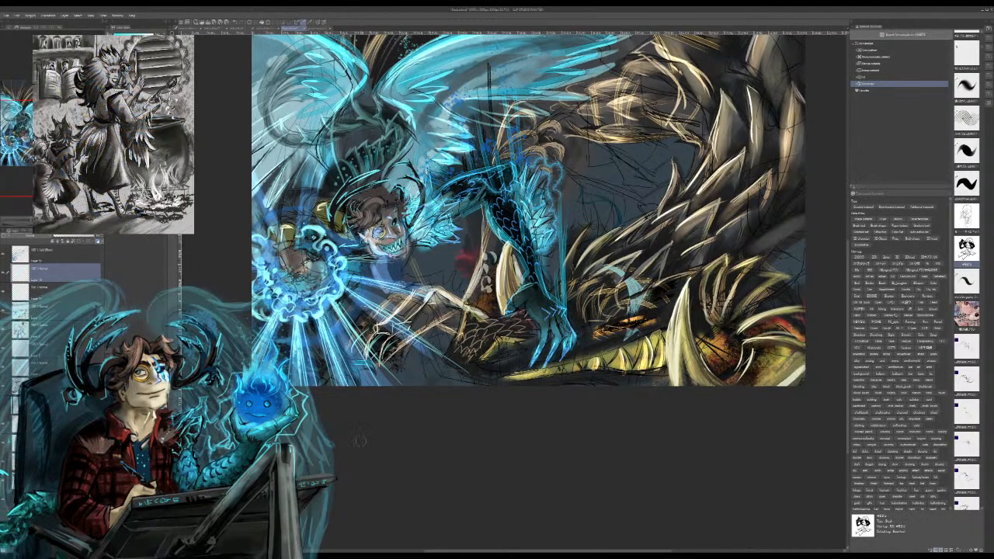
pyautogui.moveTo(334, 298)
pyautogui.mouseDown()
pyautogui.moveTo(391, 388)
pyautogui.moveTo(371, 315)
pyautogui.moveTo(471, 386)
pyautogui.mouseUp()
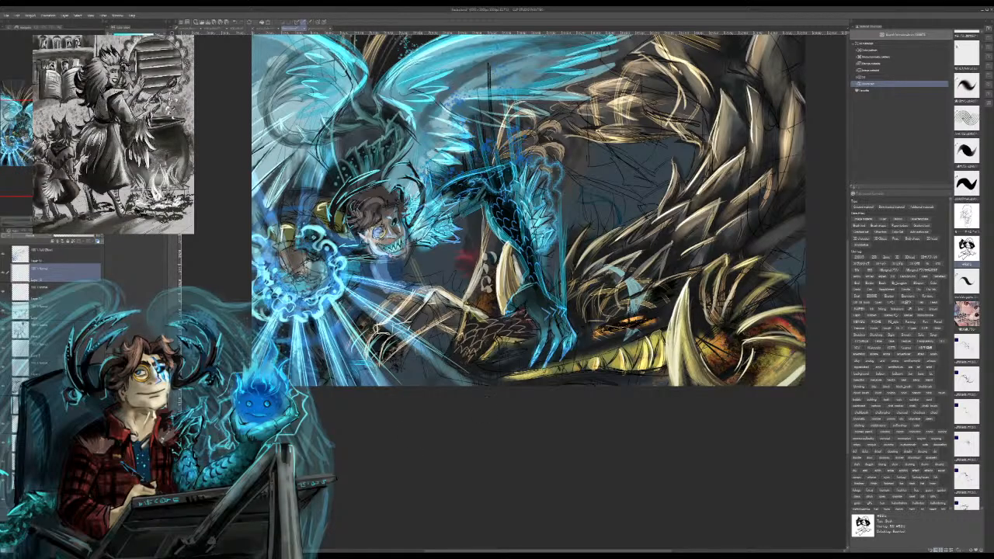
pyautogui.moveTo(347, 279); pyautogui.dragTo(422, 297)
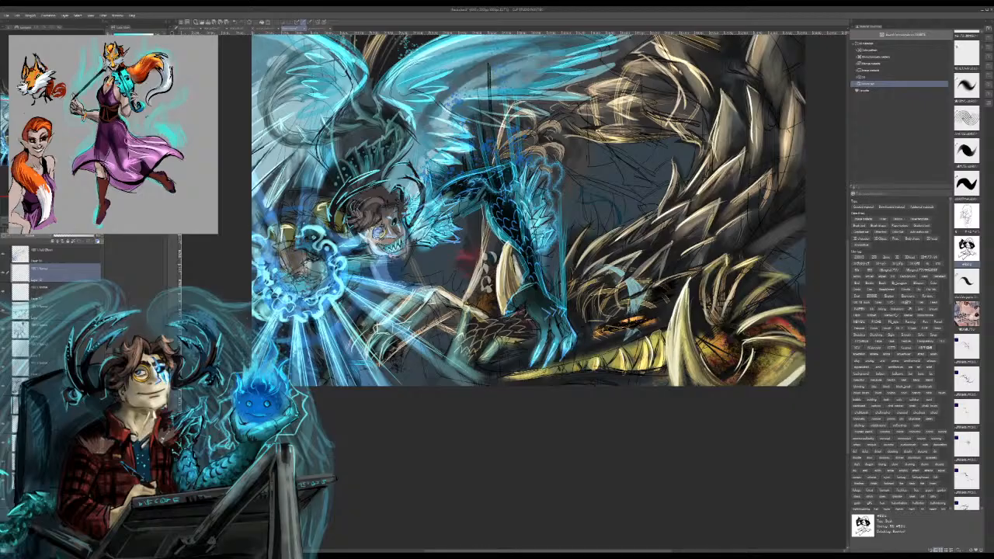
# Step: On the top layer, scatter small white-blue sparkles around the orb and along its light rays toward the dragon's claws
pyautogui.moveTo(528, 210); pyautogui.dragTo(520, 356)
pyautogui.moveTo(382, 233)
pyautogui.mouseDown()
pyautogui.moveTo(505, 169)
pyautogui.moveTo(495, 180)
pyautogui.mouseUp()
pyautogui.click(60, 255)
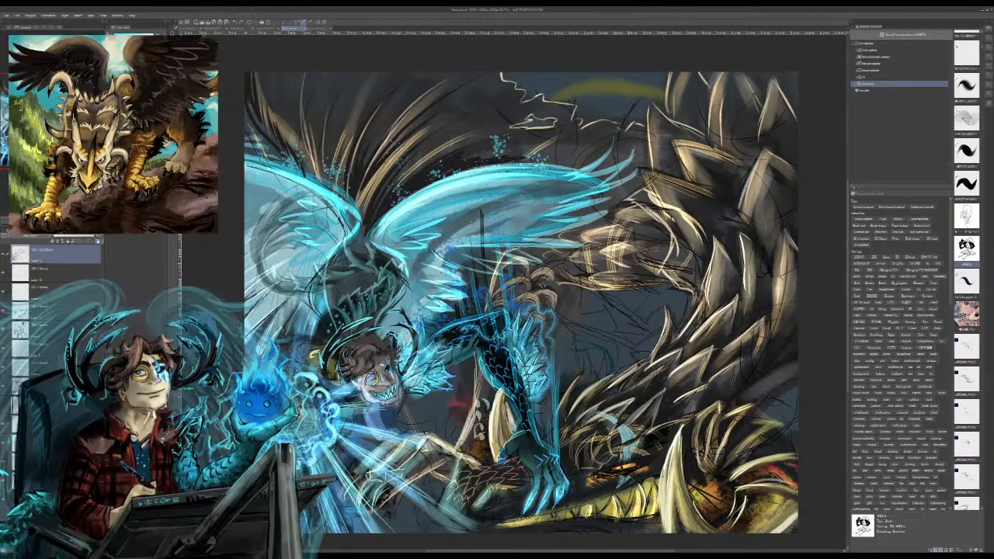
pyautogui.moveTo(341, 428); pyautogui.dragTo(348, 471)
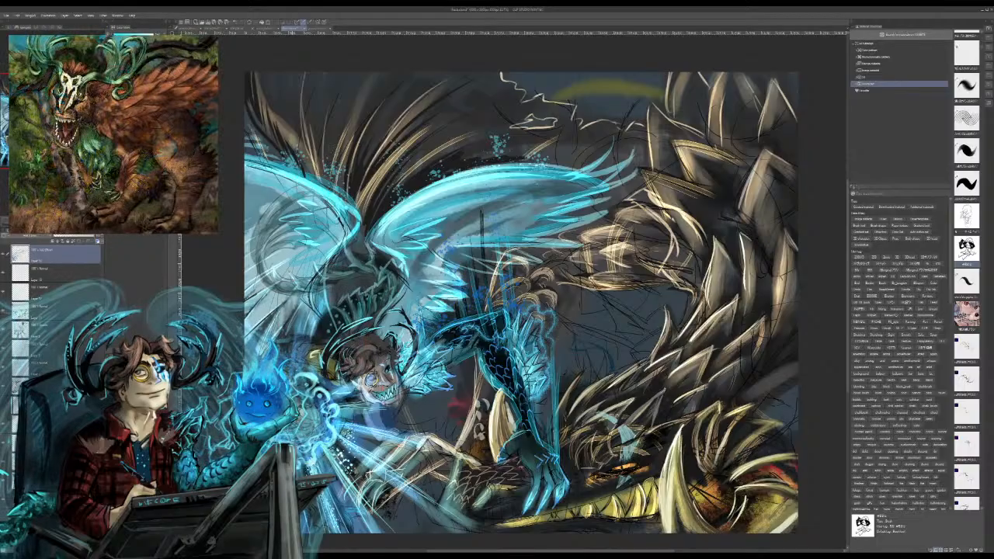
pyautogui.moveTo(339, 420); pyautogui.dragTo(401, 446)
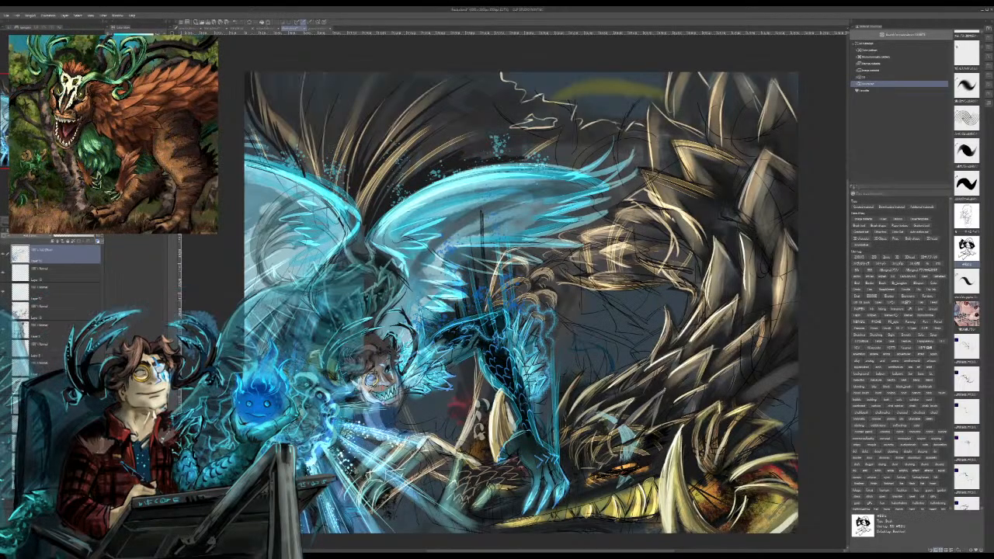
pyautogui.moveTo(333, 404); pyautogui.dragTo(357, 394)
pyautogui.moveTo(295, 371); pyautogui.dragTo(302, 356)
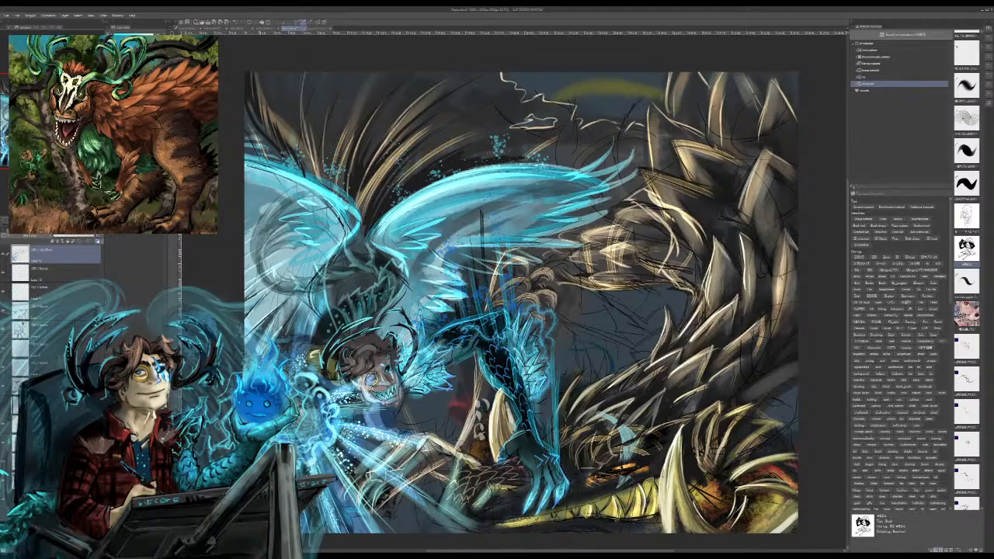
# Step: Scatter pale cyan sparkles over the feathers of the scaled arm and the feathered tuft beside the horned figure's face
pyautogui.moveTo(521, 354)
pyautogui.mouseDown()
pyautogui.moveTo(516, 341)
pyautogui.moveTo(528, 386)
pyautogui.mouseUp()
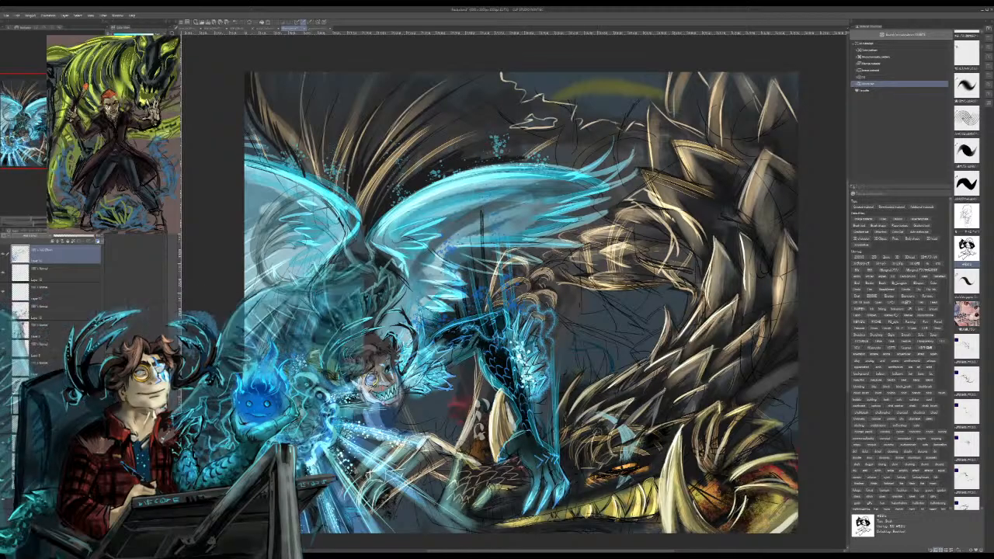
pyautogui.moveTo(425, 365); pyautogui.dragTo(403, 374)
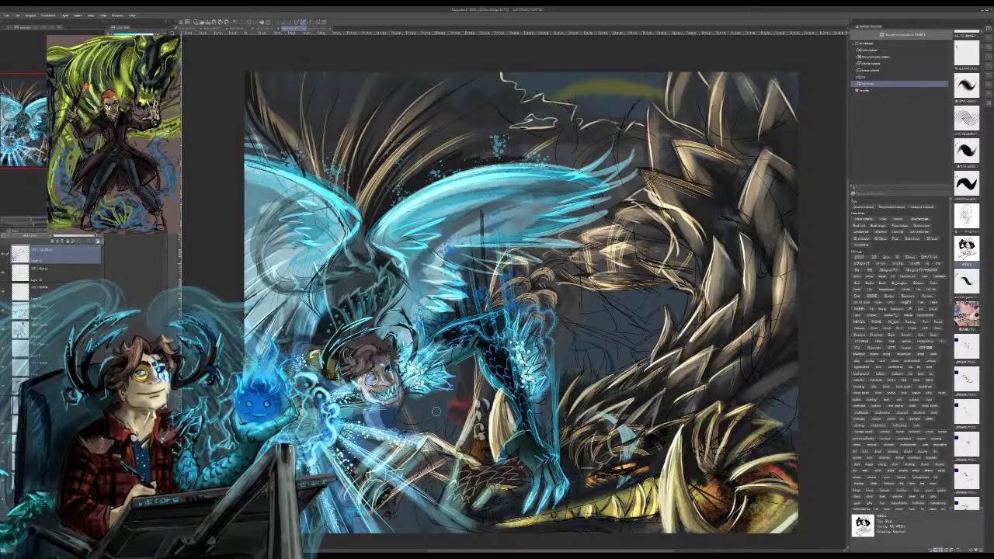
pyautogui.moveTo(437, 411); pyautogui.dragTo(430, 464)
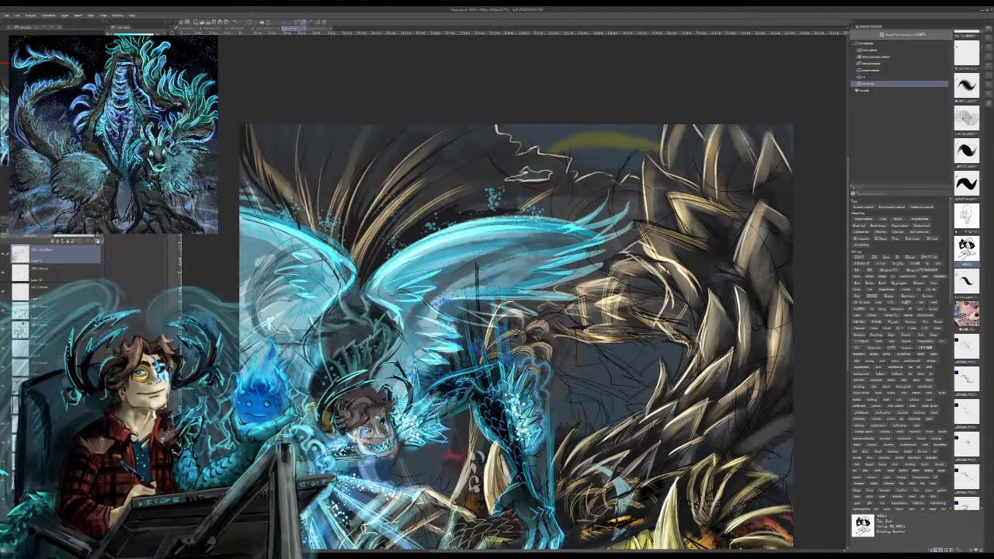
pyautogui.moveTo(493, 161); pyautogui.dragTo(392, 231)
pyautogui.hotkey('ctrl', 'z')
pyautogui.moveTo(505, 342); pyautogui.dragTo(461, 208)
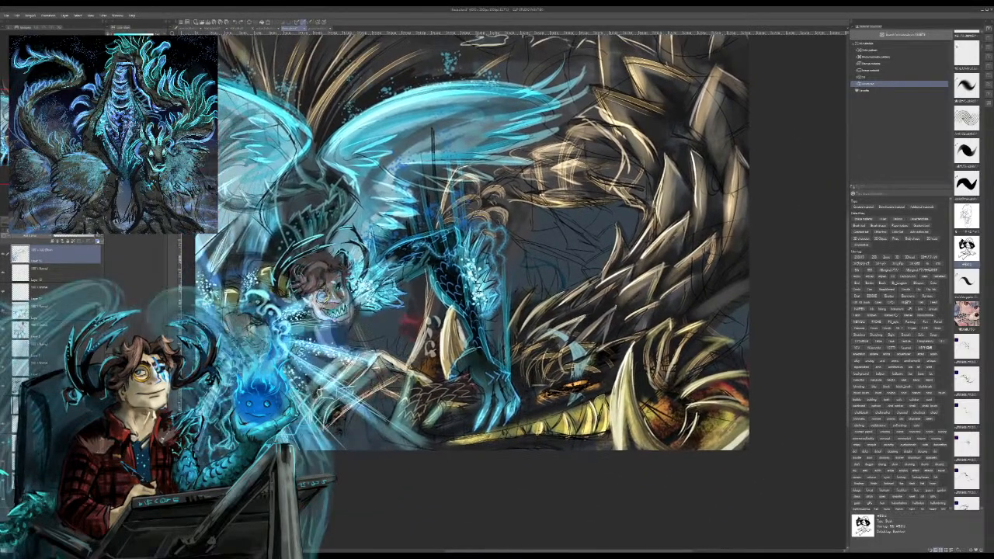
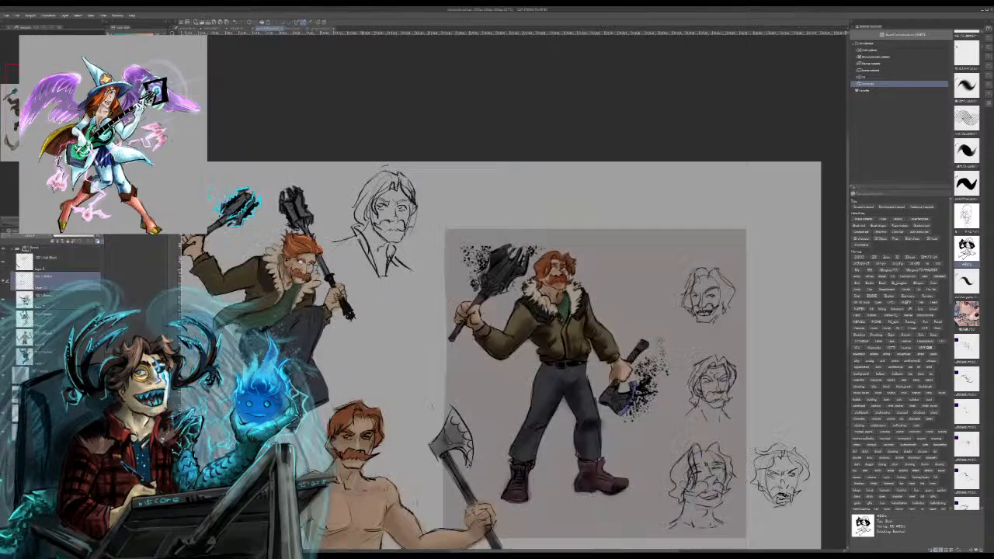
# Step: Ink darker outlines over the thigh, knee and shin of the masked figure's bent front leg
pyautogui.moveTo(512, 349); pyautogui.dragTo(502, 270)
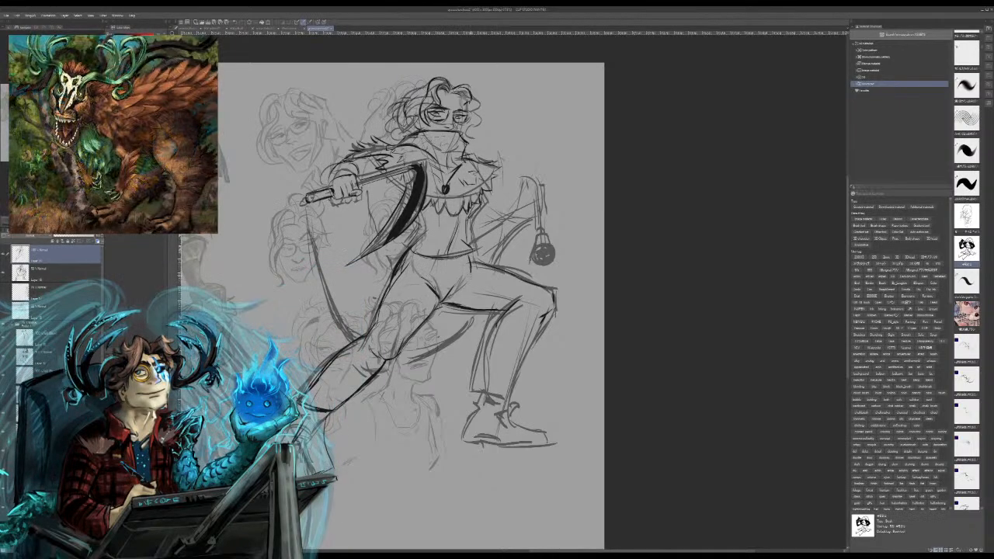
pyautogui.moveTo(471, 265)
pyautogui.mouseDown()
pyautogui.moveTo(544, 291)
pyautogui.moveTo(552, 303)
pyautogui.moveTo(505, 405)
pyautogui.moveTo(506, 394)
pyautogui.mouseUp()
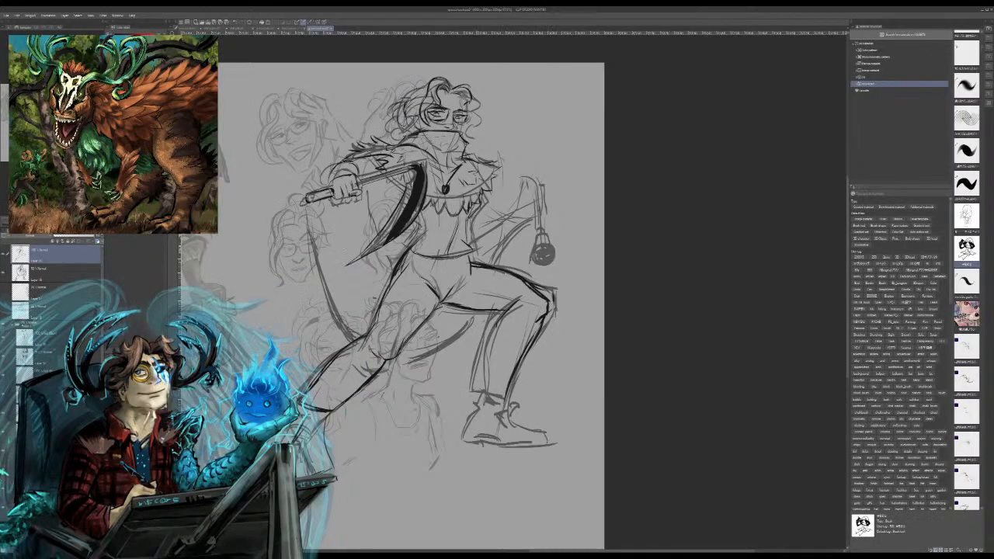
pyautogui.moveTo(483, 337); pyautogui.dragTo(473, 366)
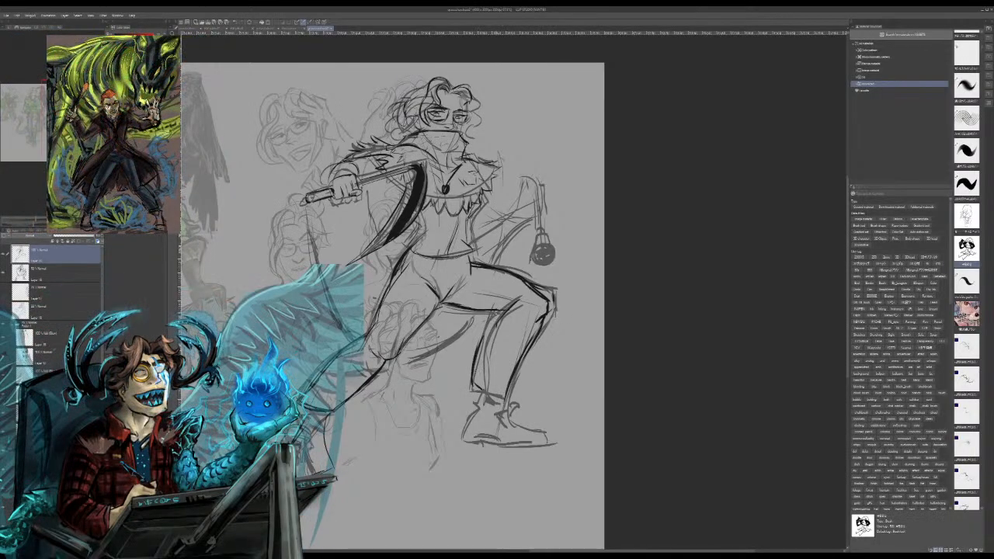
pyautogui.moveTo(486, 325); pyautogui.dragTo(480, 338)
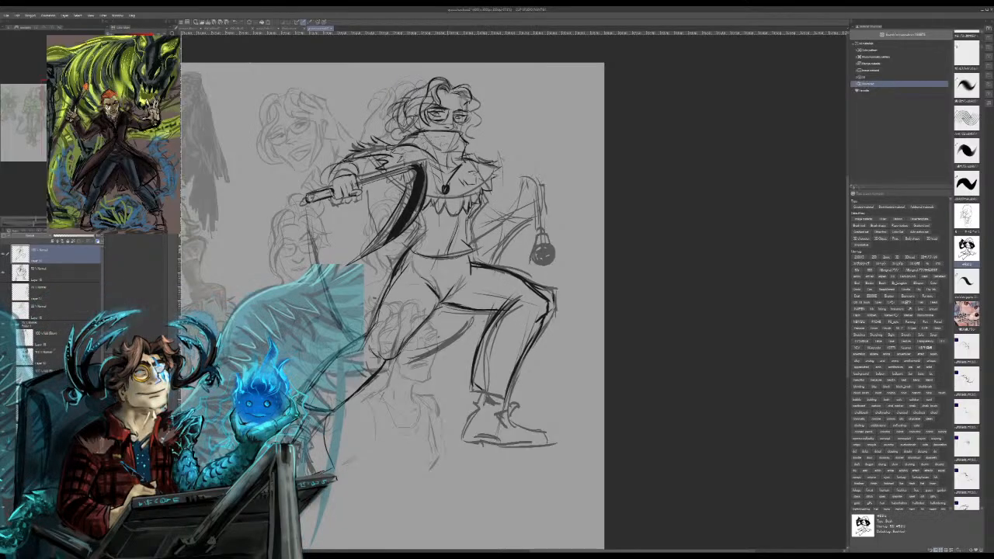
# Step: Ink the long curved line hanging from the end of the weapon's handle and the curve beneath the front thigh
pyautogui.moveTo(420, 365); pyautogui.dragTo(638, 345)
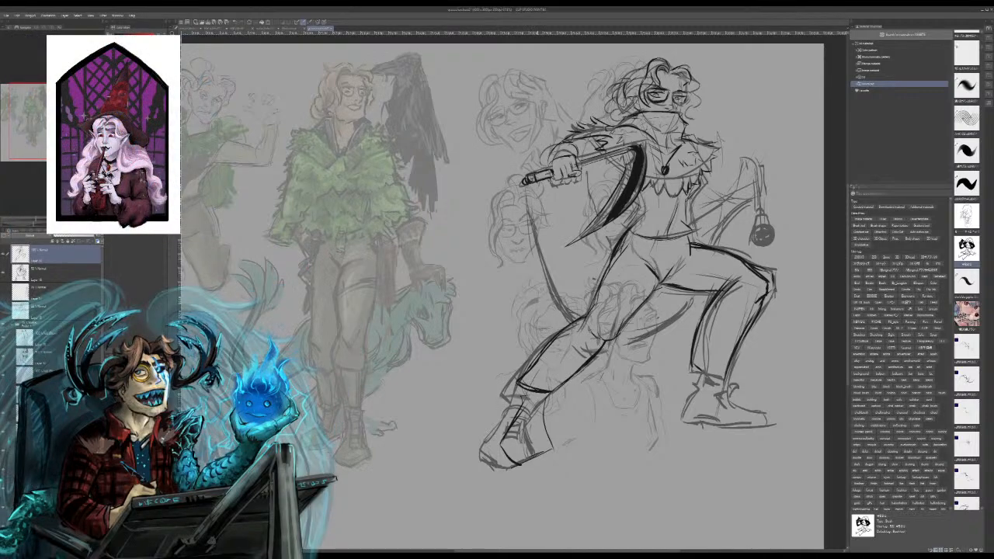
pyautogui.moveTo(526, 190)
pyautogui.mouseDown()
pyautogui.moveTo(544, 274)
pyautogui.moveTo(572, 325)
pyautogui.mouseUp()
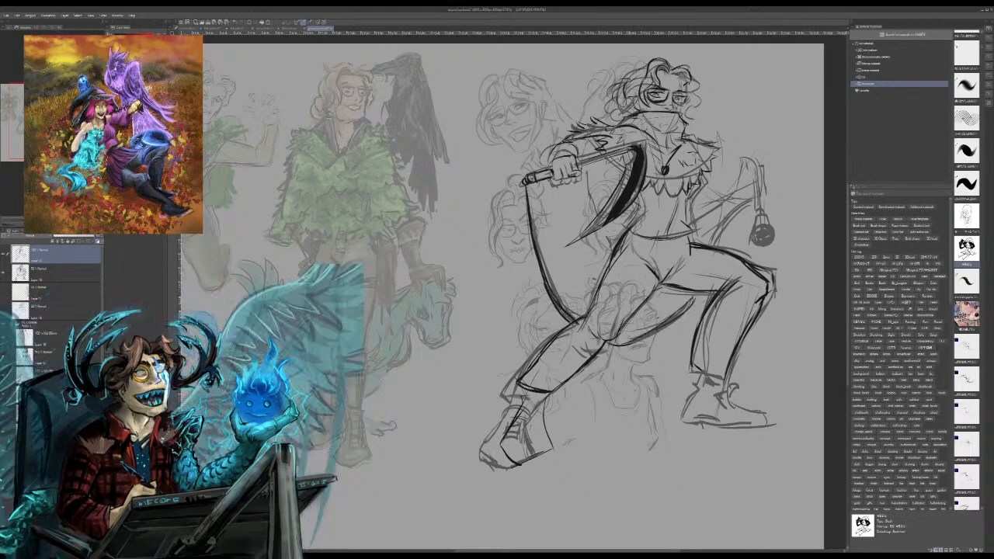
pyautogui.moveTo(611, 343); pyautogui.dragTo(643, 334)
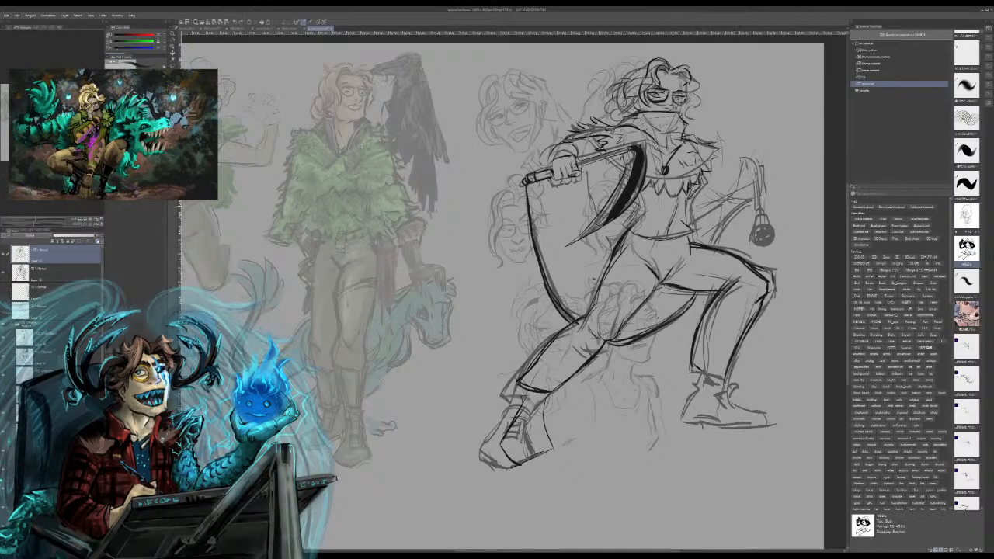
# Step: Ink the figure's extended arm and raised hand, and darken the round object hanging from it
pyautogui.moveTo(697, 196)
pyautogui.mouseDown()
pyautogui.moveTo(700, 222)
pyautogui.moveTo(716, 234)
pyautogui.moveTo(781, 169)
pyautogui.moveTo(769, 153)
pyautogui.mouseUp()
pyautogui.hotkey('ctrl', 'z')
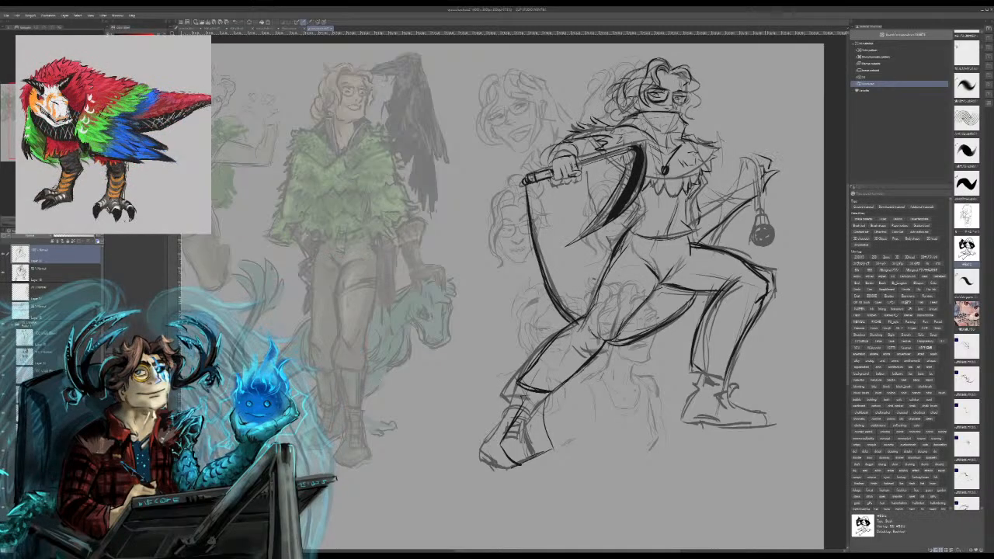
pyautogui.moveTo(758, 169)
pyautogui.mouseDown()
pyautogui.moveTo(767, 159)
pyautogui.moveTo(757, 152)
pyautogui.moveTo(720, 204)
pyautogui.mouseUp()
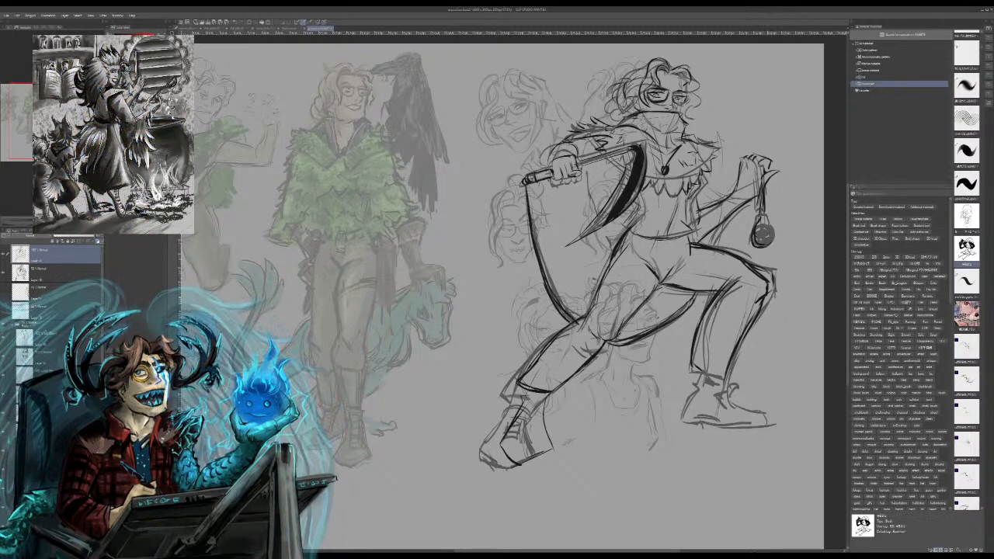
pyautogui.moveTo(767, 224); pyautogui.dragTo(767, 247)
pyautogui.moveTo(767, 232)
pyautogui.mouseDown()
pyautogui.moveTo(762, 241)
pyautogui.moveTo(767, 215)
pyautogui.mouseUp()
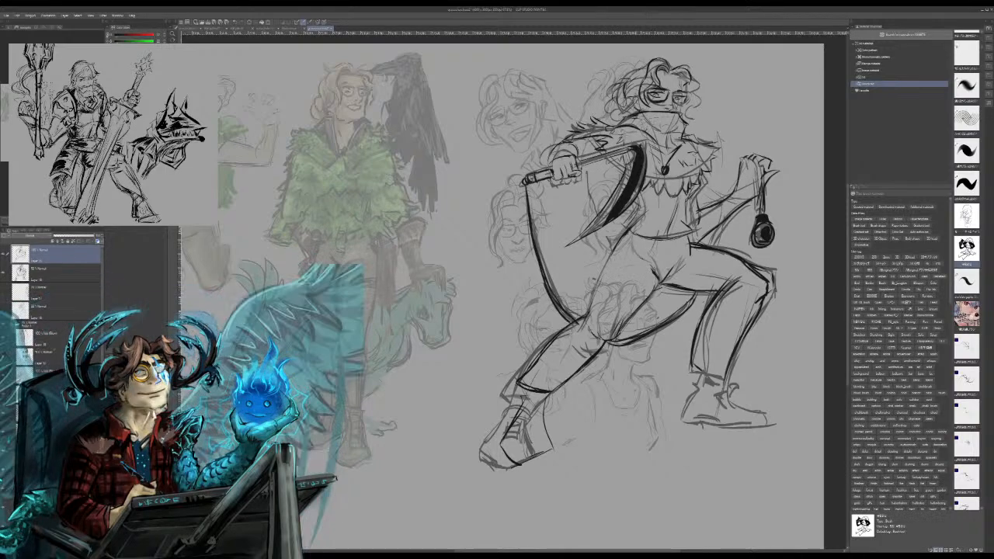
# Step: Redraw the inner thigh and lower-leg outlines of the figure's trailing leg, undoing the unwanted strokes
pyautogui.moveTo(656, 287); pyautogui.dragTo(614, 330)
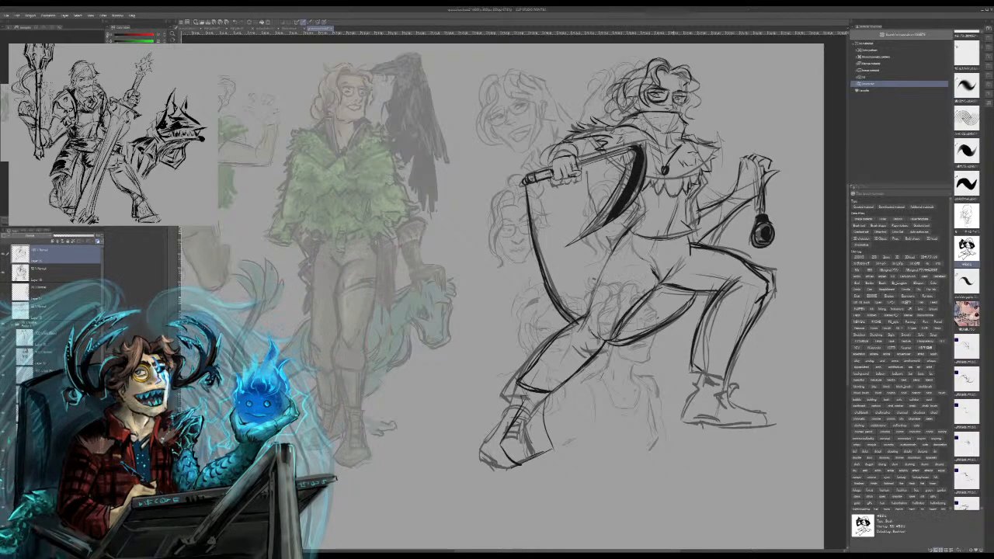
pyautogui.hotkey('ctrl', 'z')
pyautogui.hotkey('ctrl', 'z')
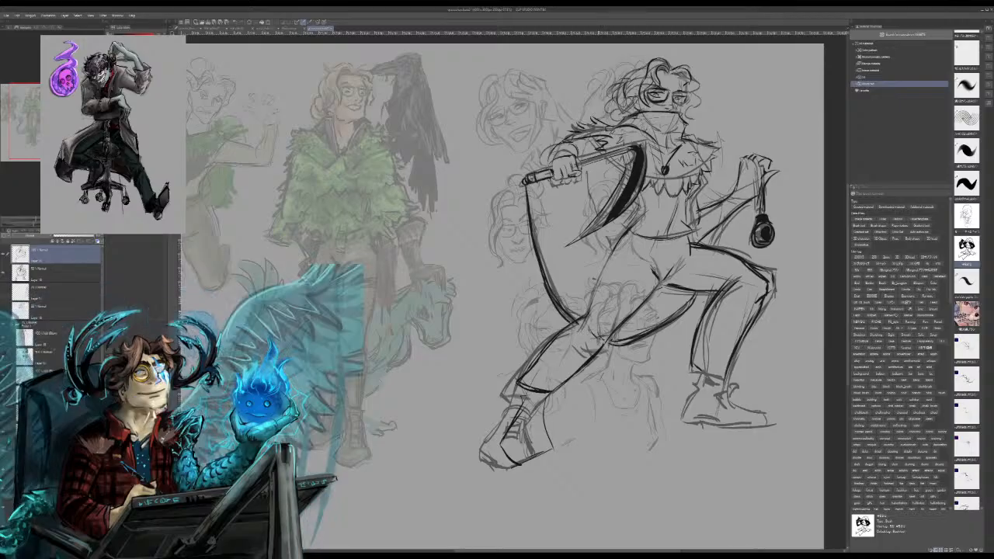
pyautogui.moveTo(607, 337); pyautogui.dragTo(573, 380)
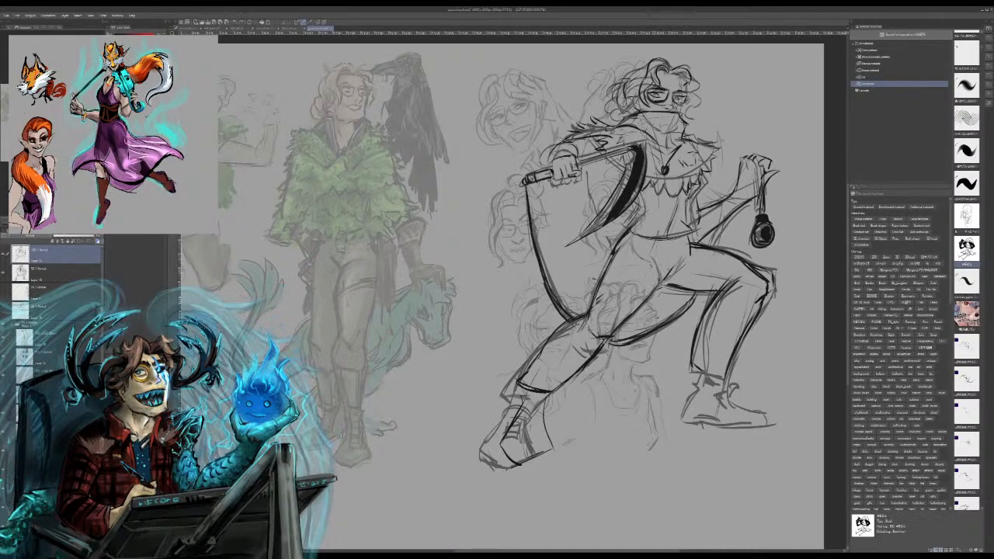
pyautogui.moveTo(655, 286); pyautogui.dragTo(612, 335)
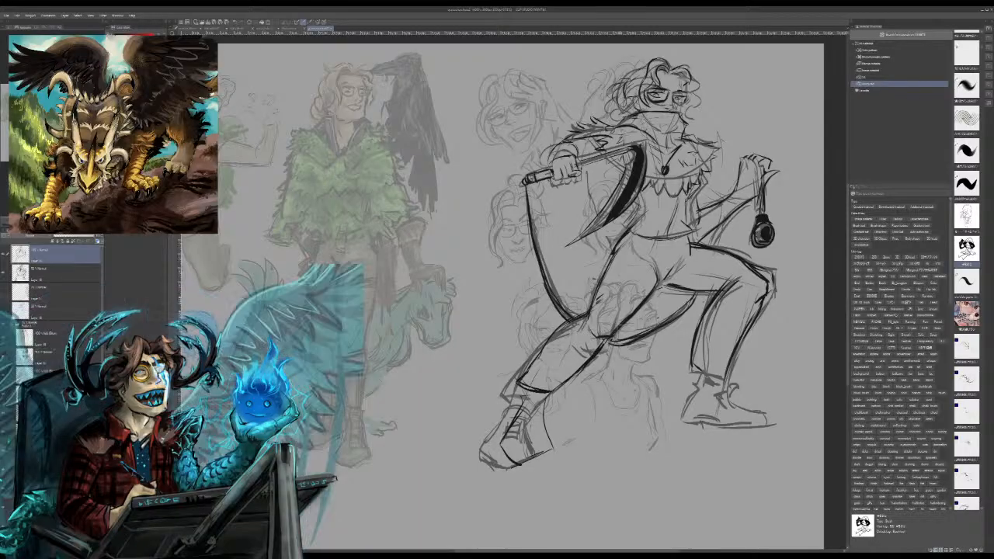
pyautogui.hotkey('ctrl', 'z')
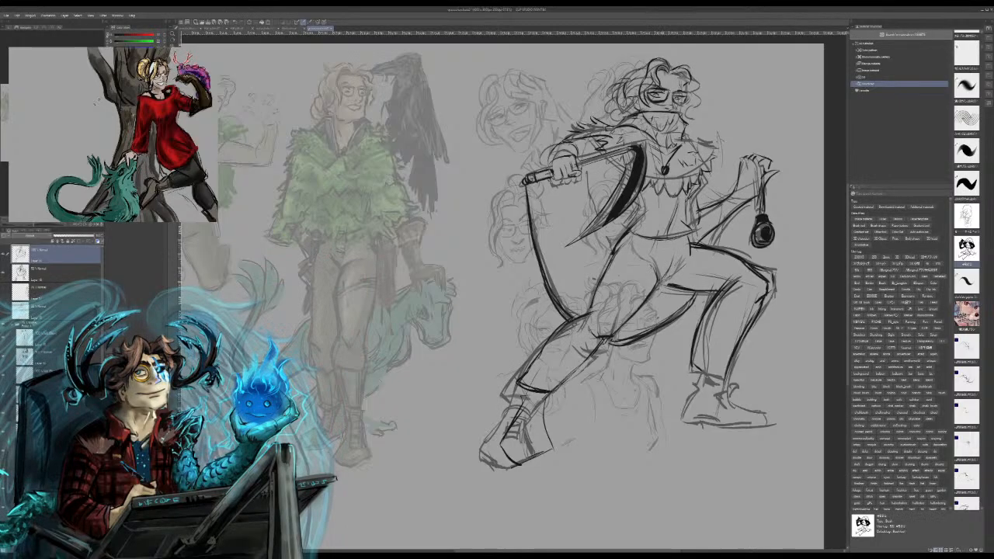
# Step: Darken the hip and trailing-leg outlines, and ink the hair at the back of the figure's head
pyautogui.moveTo(659, 287); pyautogui.dragTo(680, 290)
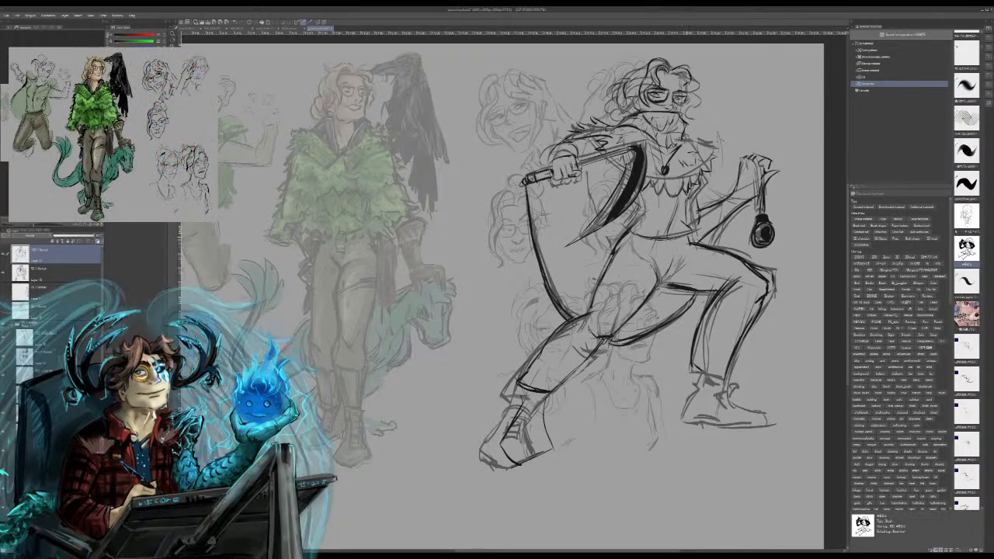
pyautogui.moveTo(690, 237); pyautogui.dragTo(686, 249)
pyautogui.moveTo(613, 261); pyautogui.dragTo(587, 318)
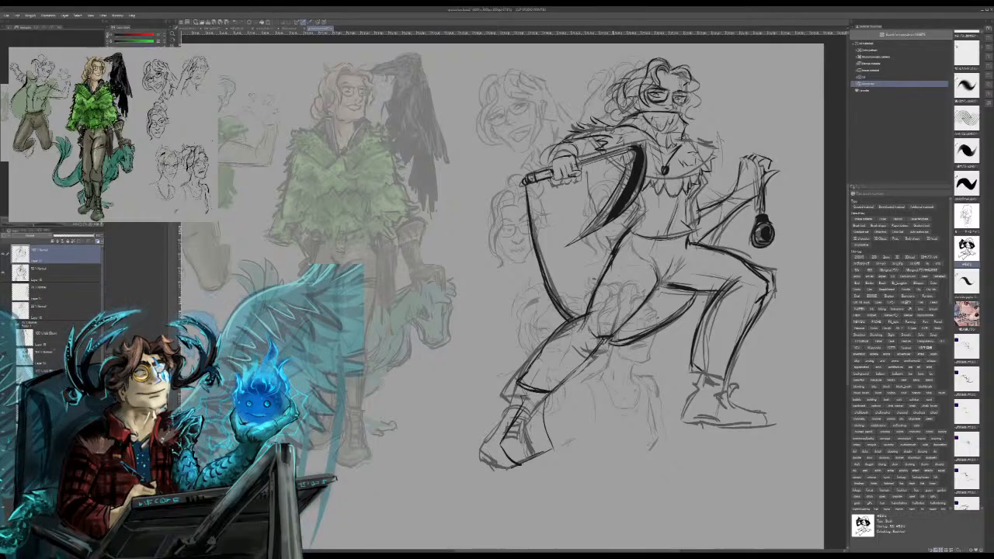
pyautogui.moveTo(644, 67)
pyautogui.mouseDown()
pyautogui.moveTo(609, 99)
pyautogui.moveTo(610, 120)
pyautogui.mouseUp()
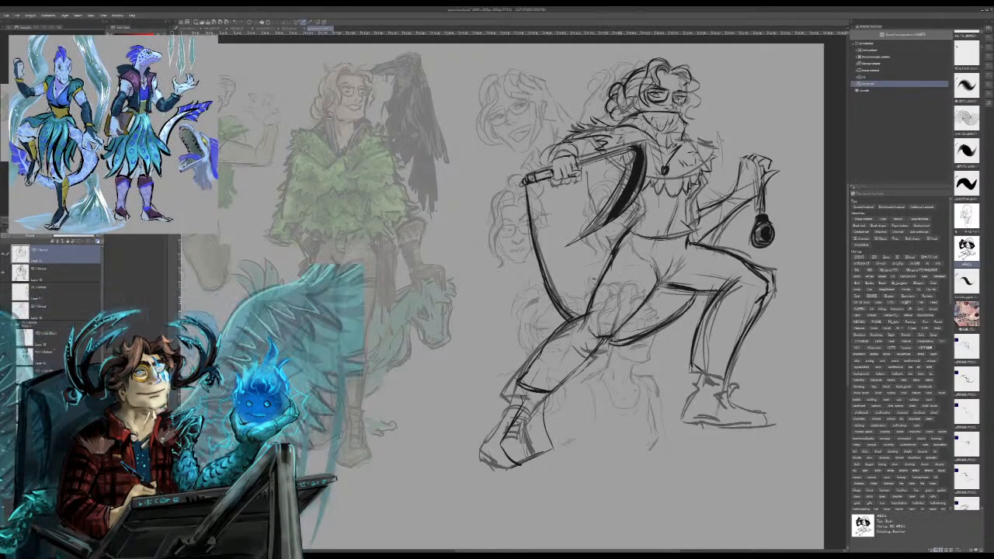
pyautogui.moveTo(606, 339); pyautogui.dragTo(576, 375)
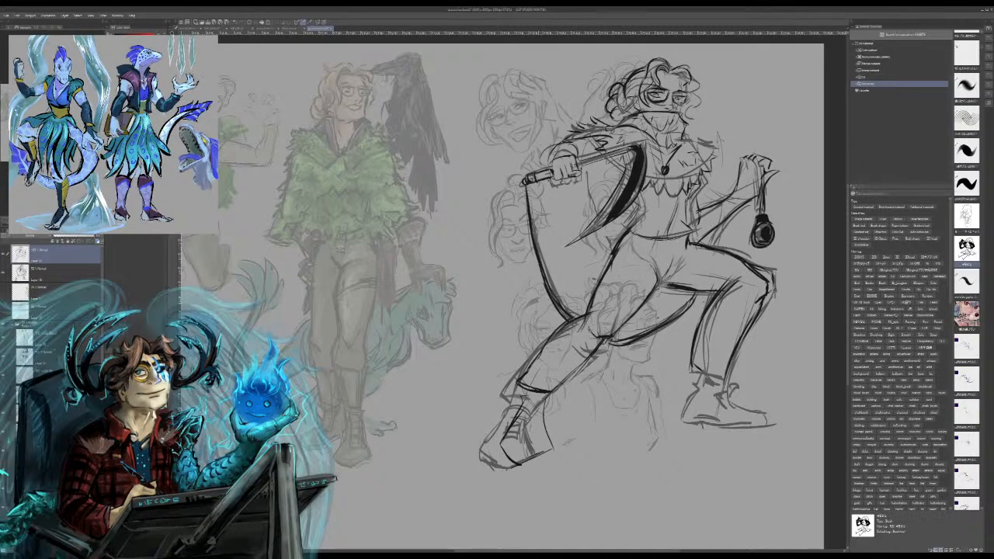
# Step: Draw the rough head loop and curved wing outline of a bird perched above the hand gripping the weapon
pyautogui.moveTo(541, 138)
pyautogui.mouseDown()
pyautogui.moveTo(531, 122)
pyautogui.moveTo(573, 116)
pyautogui.mouseUp()
pyautogui.moveTo(561, 64)
pyautogui.mouseDown()
pyautogui.moveTo(567, 118)
pyautogui.moveTo(531, 178)
pyautogui.mouseUp()
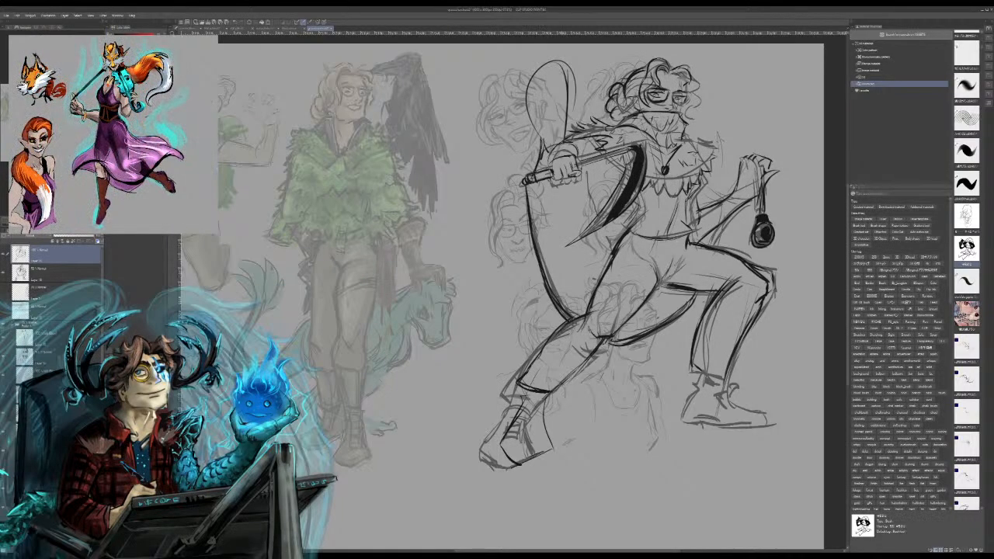
pyautogui.moveTo(556, 64)
pyautogui.mouseDown()
pyautogui.moveTo(571, 99)
pyautogui.moveTo(477, 159)
pyautogui.moveTo(555, 115)
pyautogui.moveTo(553, 85)
pyautogui.moveTo(503, 139)
pyautogui.mouseUp()
pyautogui.hotkey('ctrl', 'z')
pyautogui.hotkey('ctrl', 'z')
pyautogui.hotkey('ctrl', 'z')
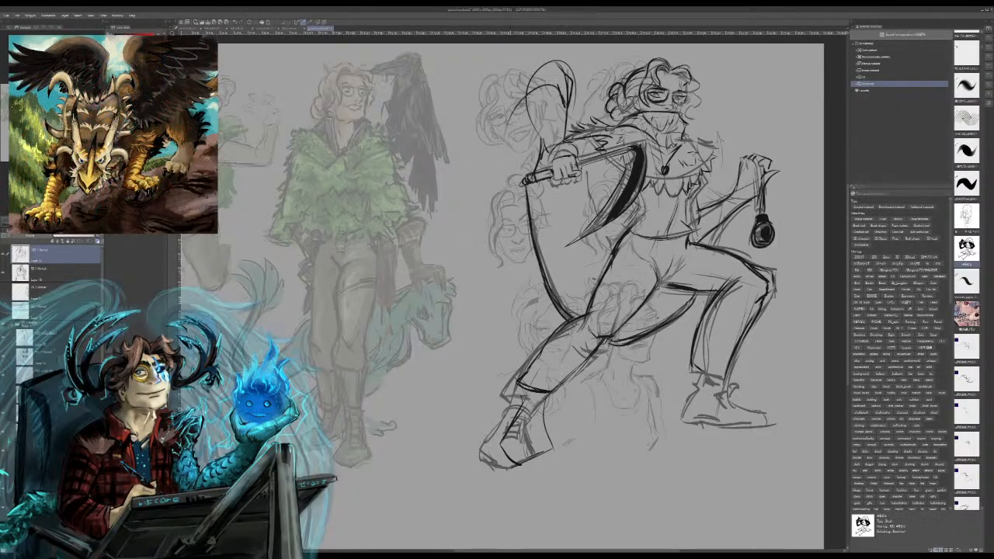
# Step: Ink the bird's beak and head, and draw jagged feathers along its lower wing and tail
pyautogui.moveTo(515, 172); pyautogui.dragTo(541, 153)
pyautogui.moveTo(574, 96)
pyautogui.mouseDown()
pyautogui.moveTo(576, 127)
pyautogui.moveTo(590, 126)
pyautogui.moveTo(576, 117)
pyautogui.moveTo(560, 128)
pyautogui.moveTo(560, 112)
pyautogui.mouseUp()
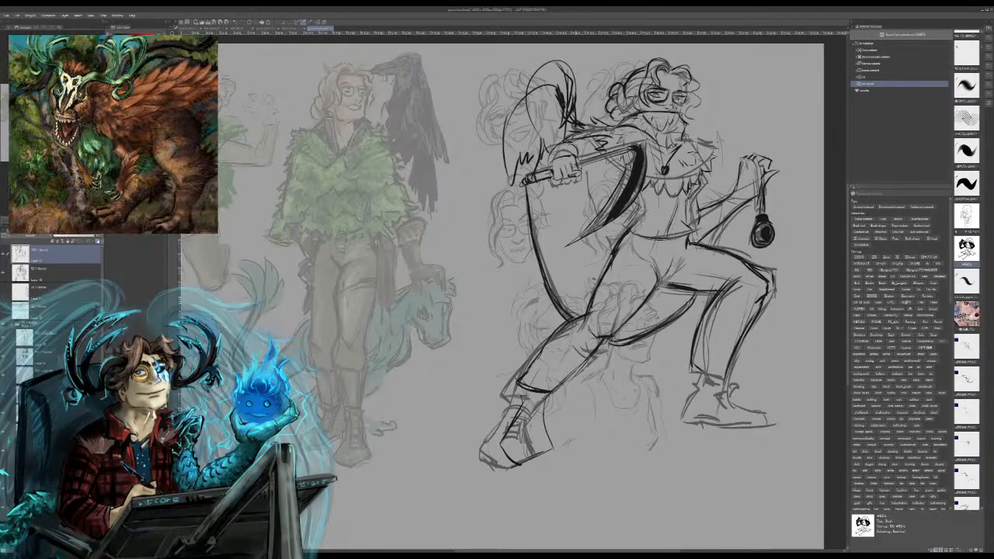
pyautogui.moveTo(551, 61)
pyautogui.mouseDown()
pyautogui.moveTo(575, 79)
pyautogui.moveTo(535, 80)
pyautogui.moveTo(529, 96)
pyautogui.moveTo(569, 97)
pyautogui.mouseUp()
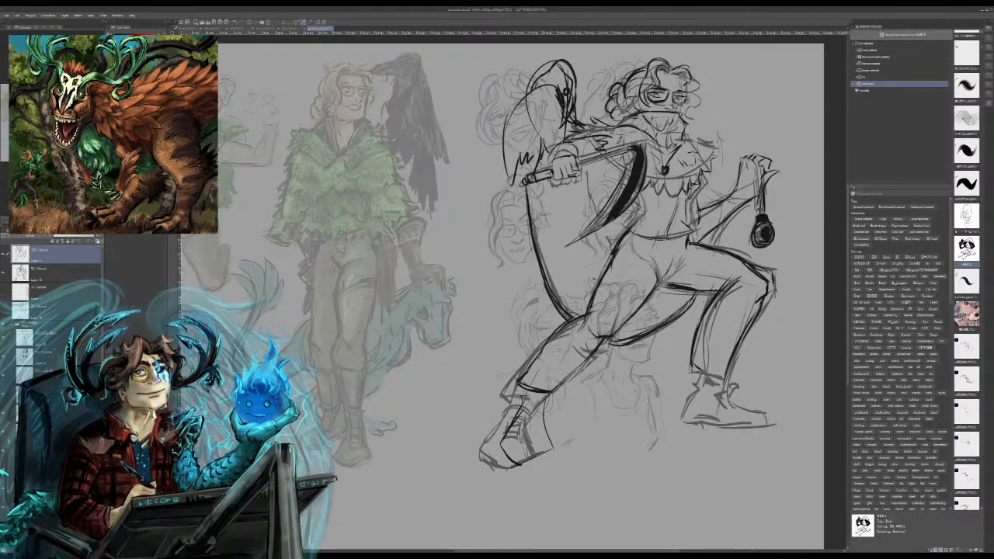
pyautogui.moveTo(548, 73); pyautogui.dragTo(535, 85)
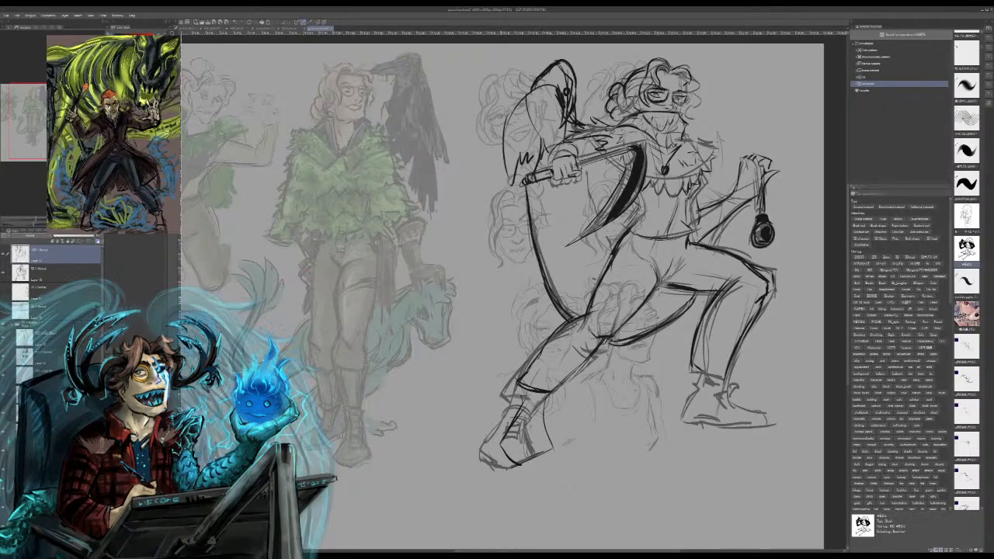
pyautogui.moveTo(503, 143)
pyautogui.mouseDown()
pyautogui.moveTo(484, 199)
pyautogui.moveTo(510, 168)
pyautogui.moveTo(504, 193)
pyautogui.moveTo(526, 174)
pyautogui.mouseUp()
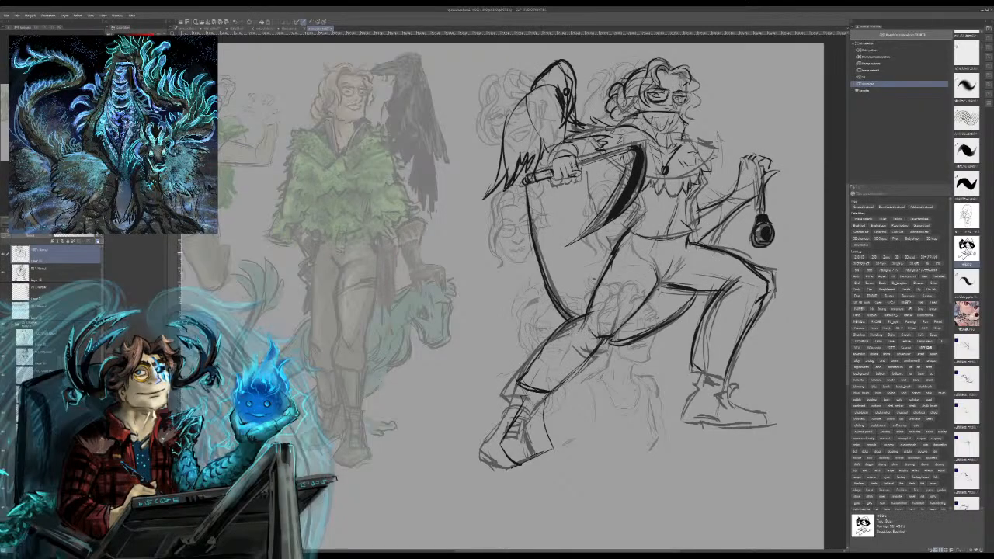
pyautogui.moveTo(531, 88)
pyautogui.mouseDown()
pyautogui.moveTo(502, 147)
pyautogui.moveTo(505, 123)
pyautogui.moveTo(557, 83)
pyautogui.mouseUp()
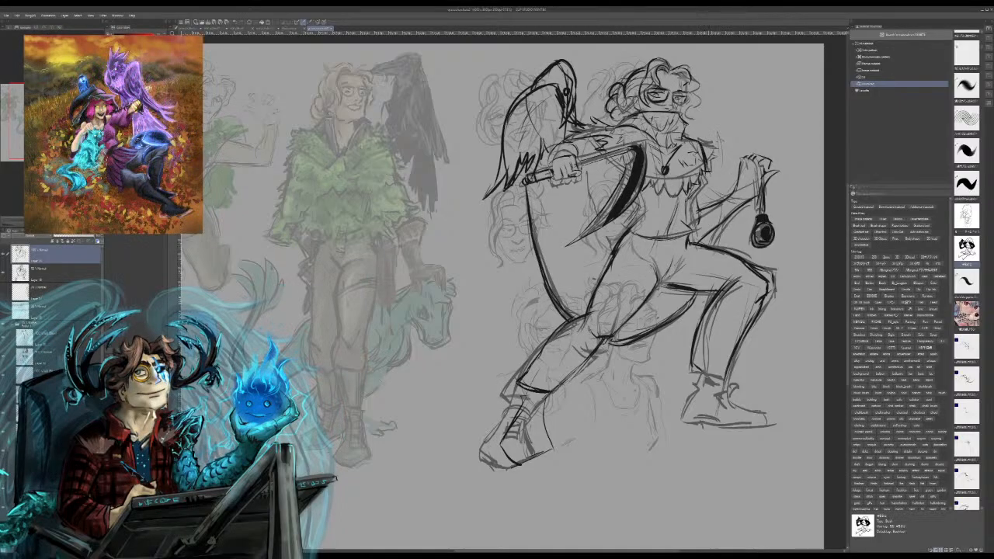
# Step: Undo the last shoulder strokes and erase the stray sketch lines beside the figure's shoulder on the second layer
pyautogui.hotkey('ctrl', 'z')
pyautogui.hotkey('ctrl', 'z')
pyautogui.click(62, 272)
pyautogui.moveTo(712, 145); pyautogui.dragTo(706, 178)
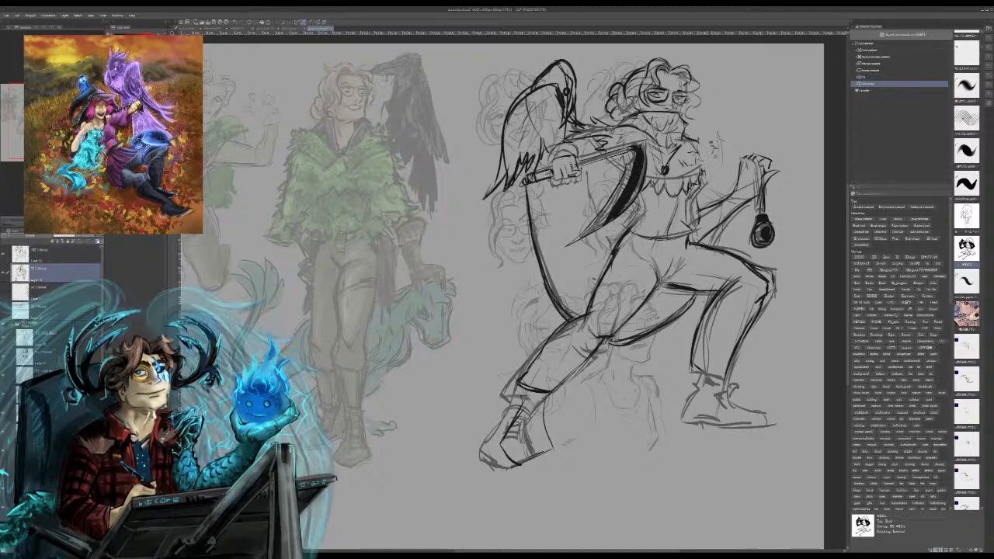
pyautogui.moveTo(718, 132); pyautogui.dragTo(708, 169)
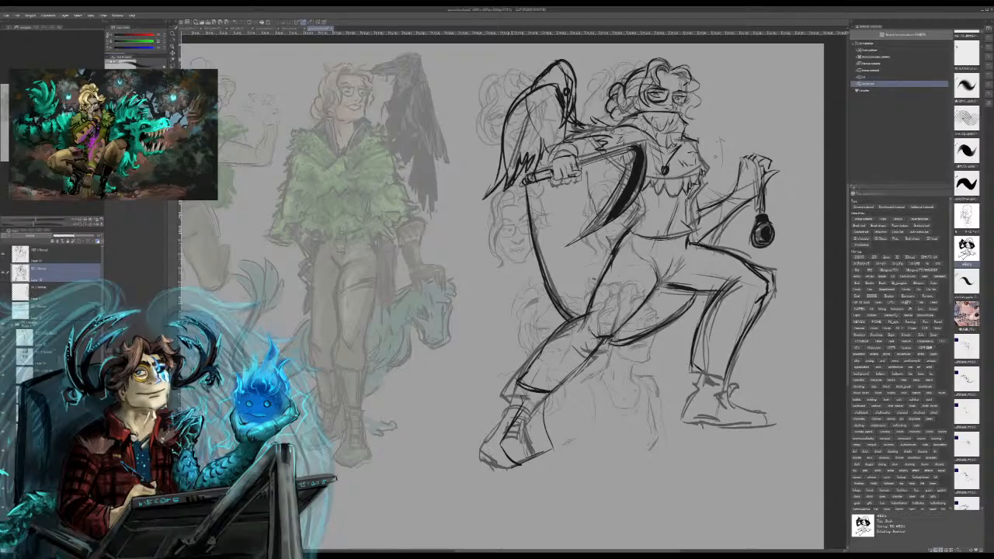
# Step: Hatch long feather strokes down the perched bird's wing and body on the second layer
pyautogui.moveTo(545, 92); pyautogui.dragTo(506, 170)
pyautogui.moveTo(520, 104); pyautogui.dragTo(501, 180)
pyautogui.moveTo(513, 165); pyautogui.dragTo(507, 182)
pyautogui.moveTo(541, 101); pyautogui.dragTo(520, 154)
pyautogui.moveTo(537, 110)
pyautogui.mouseDown()
pyautogui.moveTo(528, 166)
pyautogui.moveTo(542, 136)
pyautogui.mouseUp()
pyautogui.moveTo(553, 108)
pyautogui.mouseDown()
pyautogui.moveTo(539, 154)
pyautogui.moveTo(550, 144)
pyautogui.mouseUp()
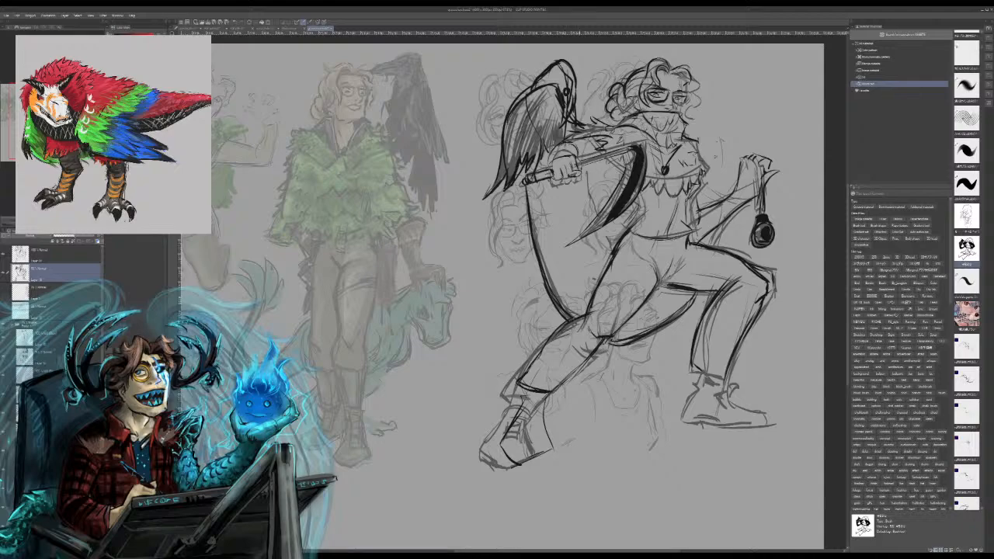
# Step: Shade the perched bird's head, neck and beak with short dark strokes
pyautogui.moveTo(559, 70); pyautogui.dragTo(536, 86)
pyautogui.moveTo(555, 75)
pyautogui.mouseDown()
pyautogui.moveTo(536, 86)
pyautogui.moveTo(550, 81)
pyautogui.mouseUp()
pyautogui.moveTo(557, 65)
pyautogui.mouseDown()
pyautogui.moveTo(549, 73)
pyautogui.moveTo(572, 101)
pyautogui.mouseUp()
pyautogui.moveTo(570, 76)
pyautogui.mouseDown()
pyautogui.moveTo(574, 109)
pyautogui.moveTo(566, 107)
pyautogui.mouseUp()
pyautogui.moveTo(567, 103); pyautogui.dragTo(563, 122)
pyautogui.moveTo(565, 72); pyautogui.dragTo(570, 77)
pyautogui.moveTo(564, 64); pyautogui.dragTo(571, 76)
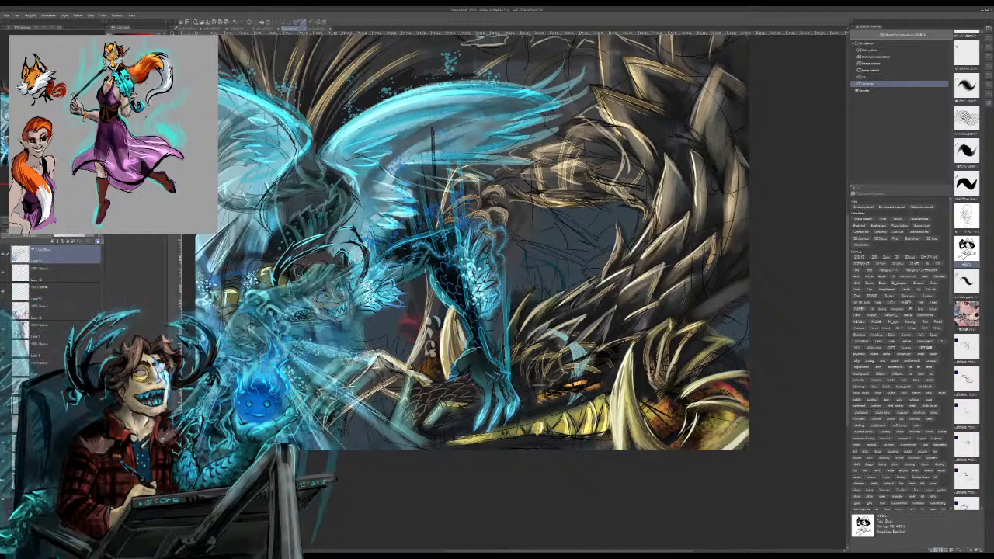
# Step: On a new layer of the dragon painting, paint dark shading over the spikes and scales along the dragon's outer neck
pyautogui.hotkey('ctrl', 'shift', 'n')
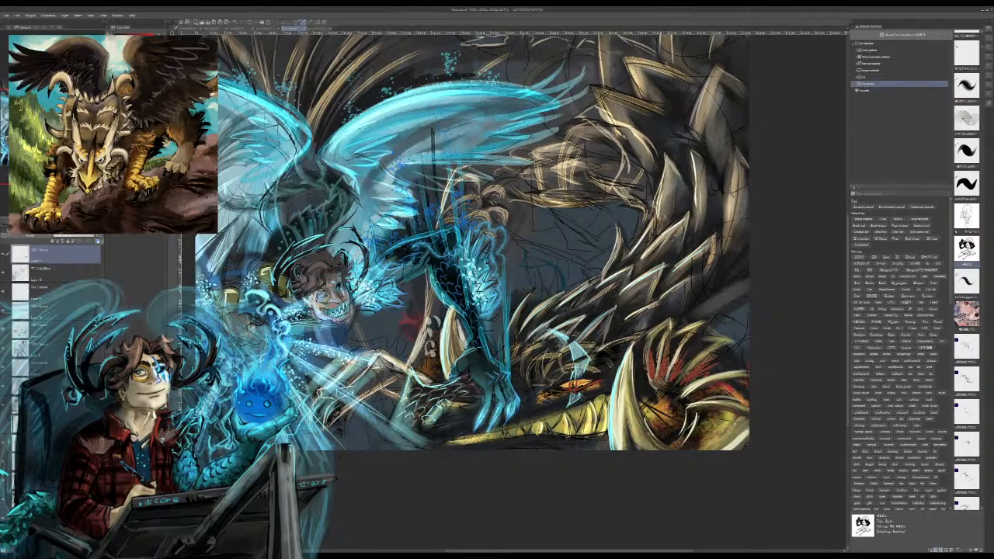
pyautogui.moveTo(672, 180); pyautogui.dragTo(649, 237)
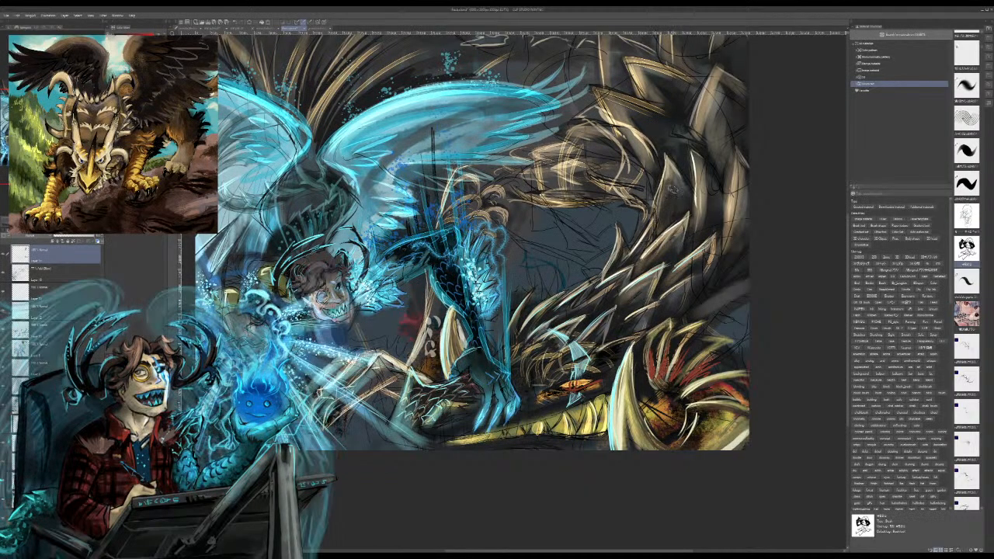
pyautogui.moveTo(708, 176)
pyautogui.mouseDown()
pyautogui.moveTo(689, 242)
pyautogui.moveTo(704, 183)
pyautogui.moveTo(694, 215)
pyautogui.mouseUp()
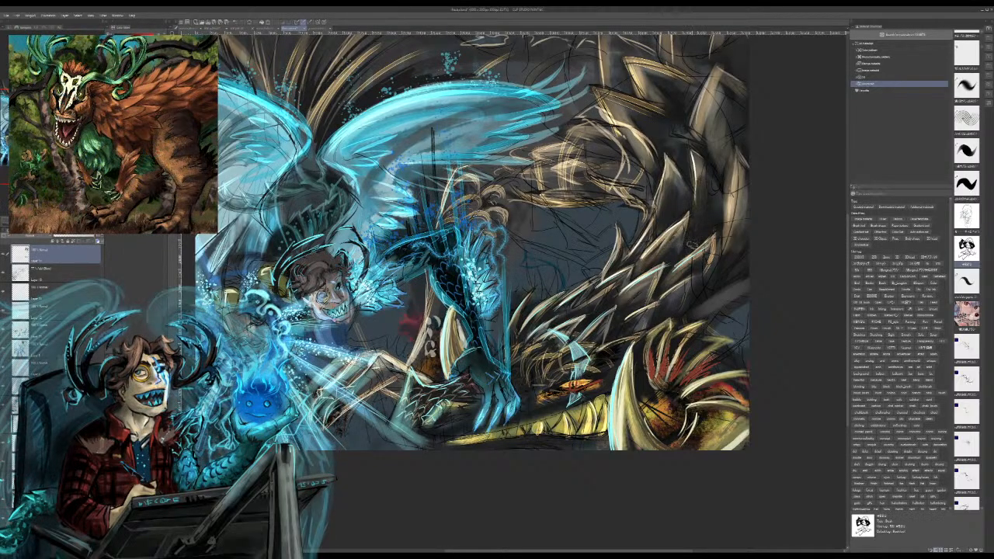
pyautogui.moveTo(743, 190); pyautogui.dragTo(727, 254)
pyautogui.moveTo(732, 211); pyautogui.dragTo(727, 232)
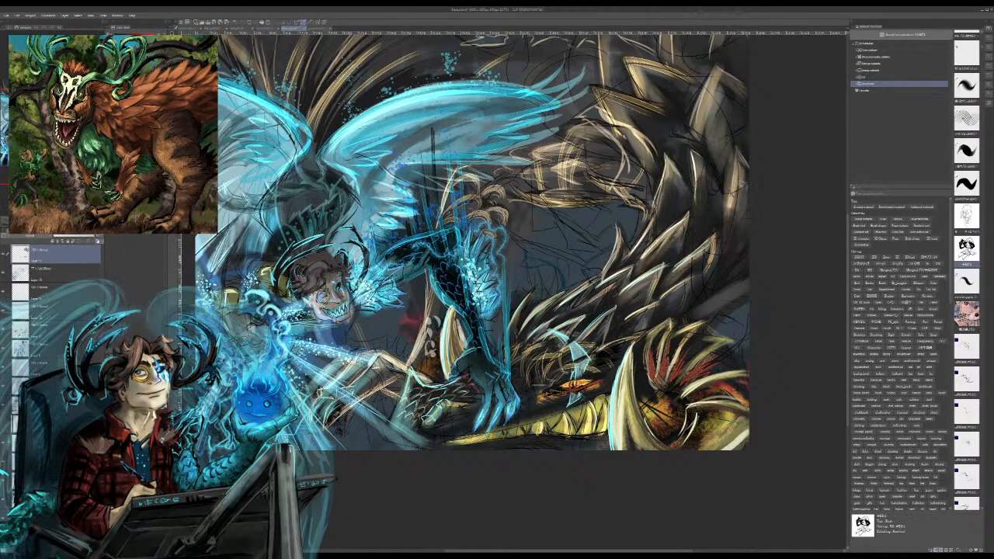
pyautogui.moveTo(744, 177); pyautogui.dragTo(729, 219)
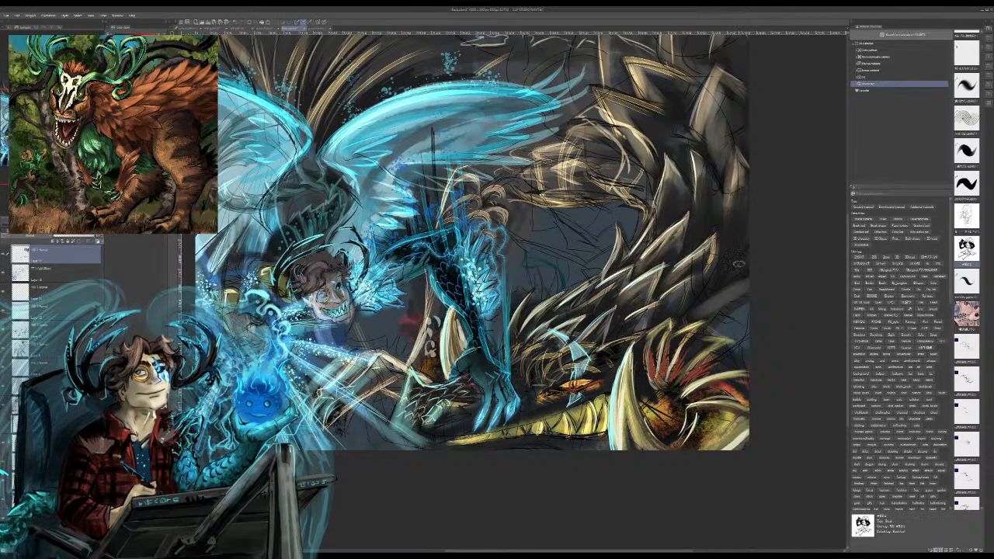
pyautogui.moveTo(738, 264); pyautogui.dragTo(732, 277)
pyautogui.moveTo(746, 229)
pyautogui.mouseDown()
pyautogui.moveTo(730, 274)
pyautogui.moveTo(727, 265)
pyautogui.moveTo(700, 304)
pyautogui.mouseUp()
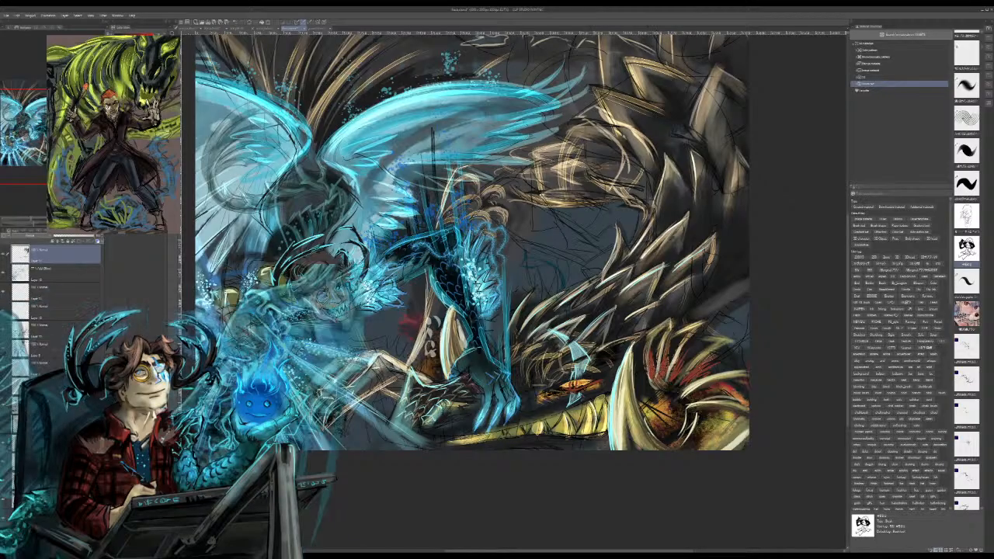
# Step: Paint dark shading around the dragon's snout and between the tan highlights of its plated section beside the cyan wing's tip
pyautogui.moveTo(602, 405); pyautogui.dragTo(573, 436)
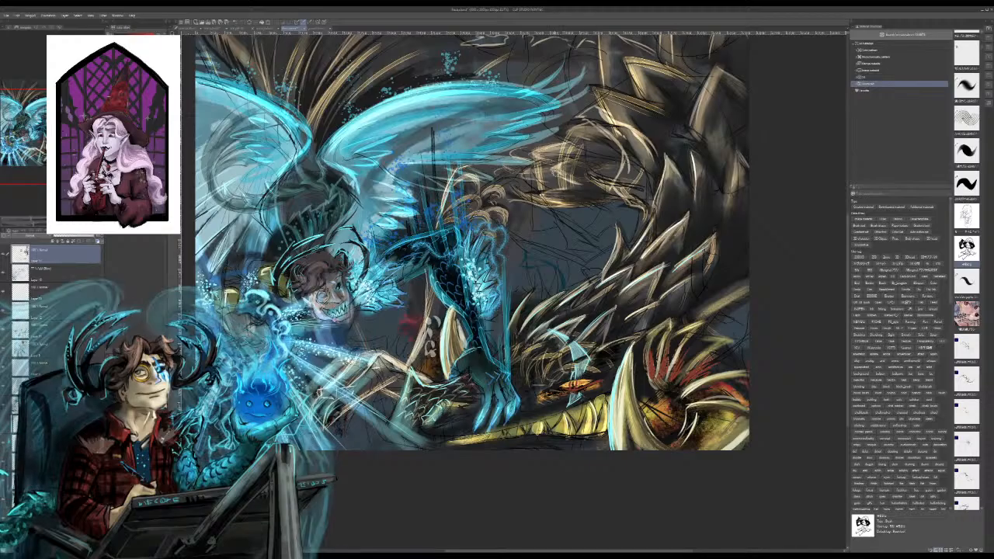
pyautogui.moveTo(579, 142); pyautogui.dragTo(545, 158)
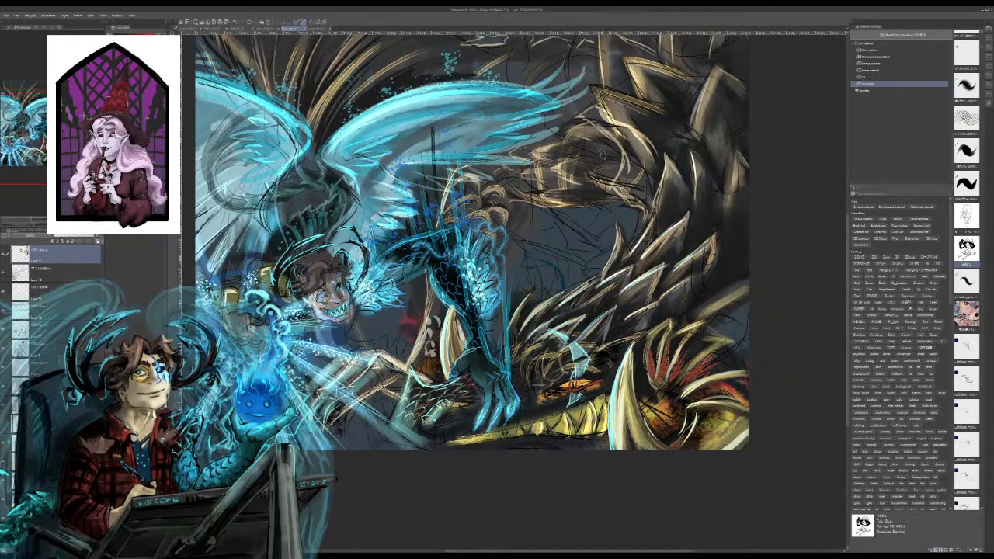
pyautogui.moveTo(587, 129); pyautogui.dragTo(607, 137)
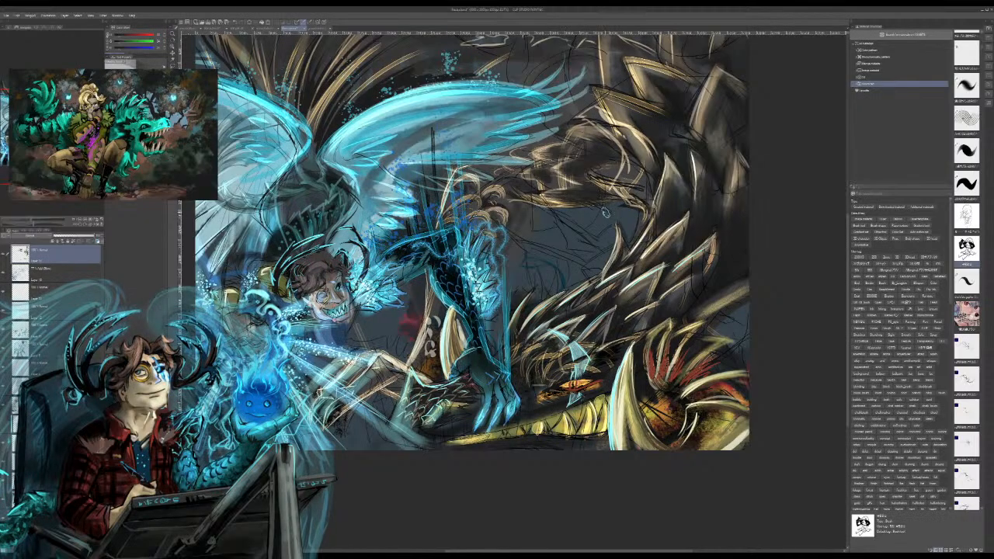
pyautogui.keyDown('alt'); pyautogui.click(563, 176); pyautogui.keyUp('alt')
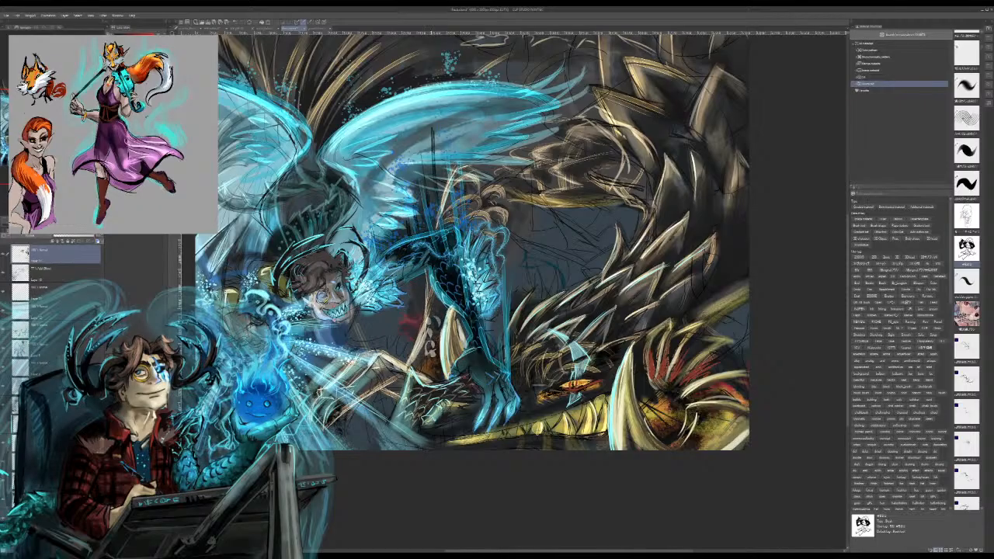
# Step: Darken the bony shapes below the figure and the gaps between the overlapping spikes along the dragon's neck
pyautogui.moveTo(429, 327)
pyautogui.mouseDown()
pyautogui.moveTo(419, 377)
pyautogui.moveTo(425, 358)
pyautogui.mouseUp()
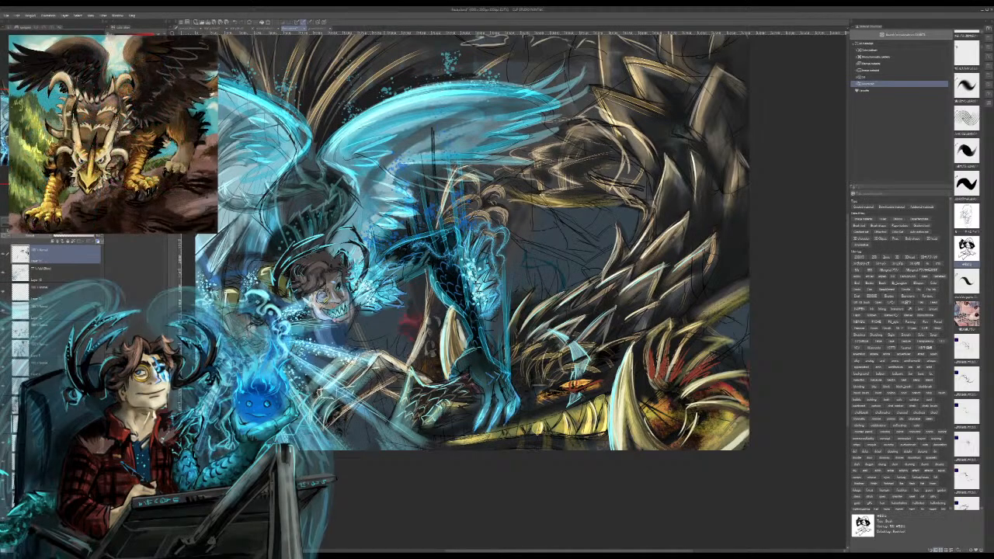
pyautogui.moveTo(373, 371)
pyautogui.mouseDown()
pyautogui.moveTo(359, 387)
pyautogui.moveTo(368, 379)
pyautogui.mouseUp()
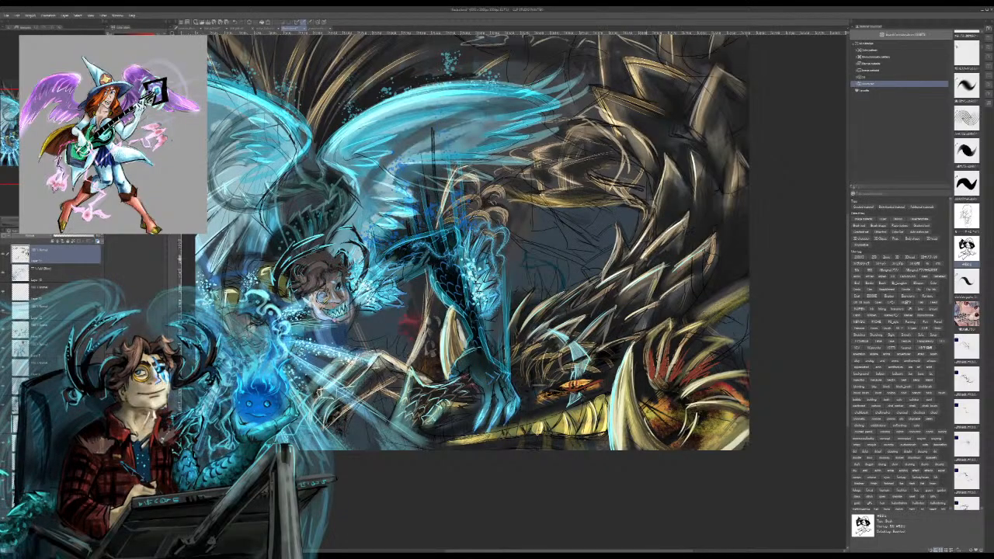
pyautogui.moveTo(674, 231); pyautogui.dragTo(651, 254)
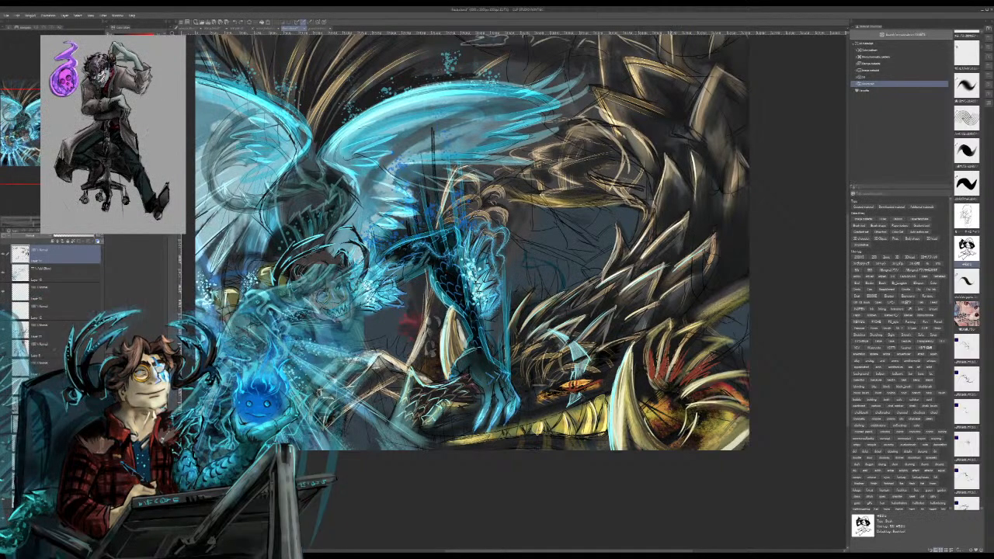
pyautogui.moveTo(678, 230)
pyautogui.mouseDown()
pyautogui.moveTo(653, 255)
pyautogui.moveTo(664, 253)
pyautogui.mouseUp()
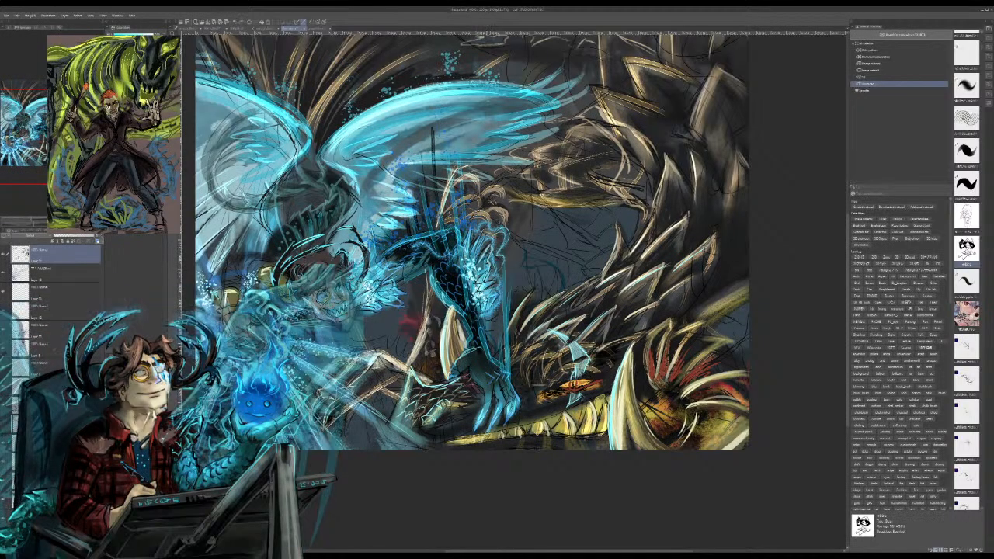
pyautogui.hotkey('ctrl', 'z')
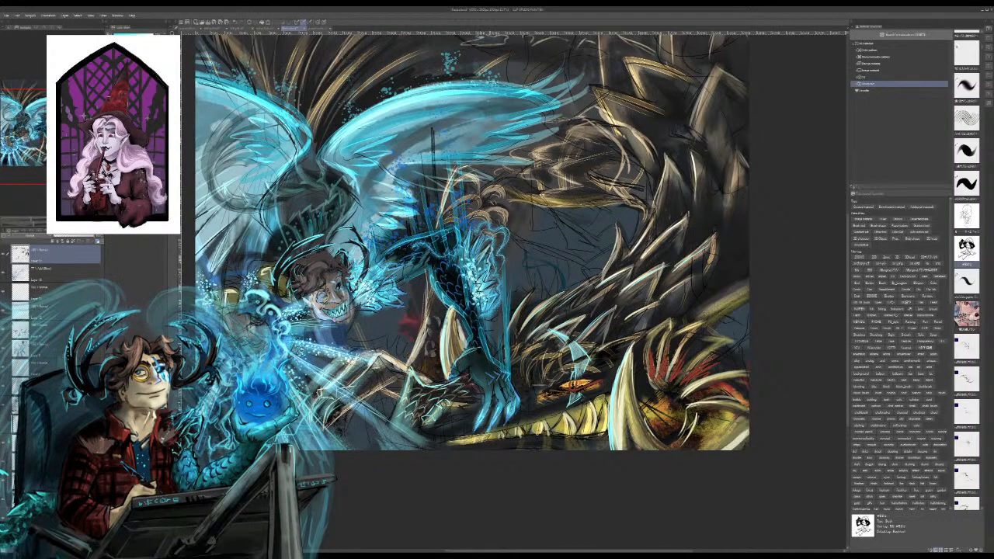
pyautogui.click(545, 250)
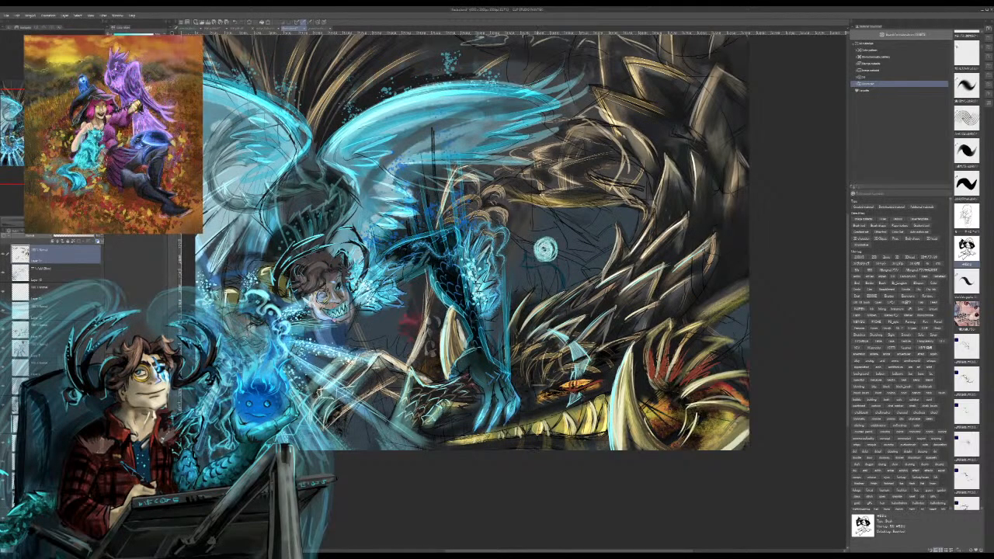
pyautogui.moveTo(546, 249)
pyautogui.mouseDown()
pyautogui.moveTo(537, 248)
pyautogui.moveTo(554, 254)
pyautogui.moveTo(546, 222)
pyautogui.moveTo(545, 239)
pyautogui.mouseUp()
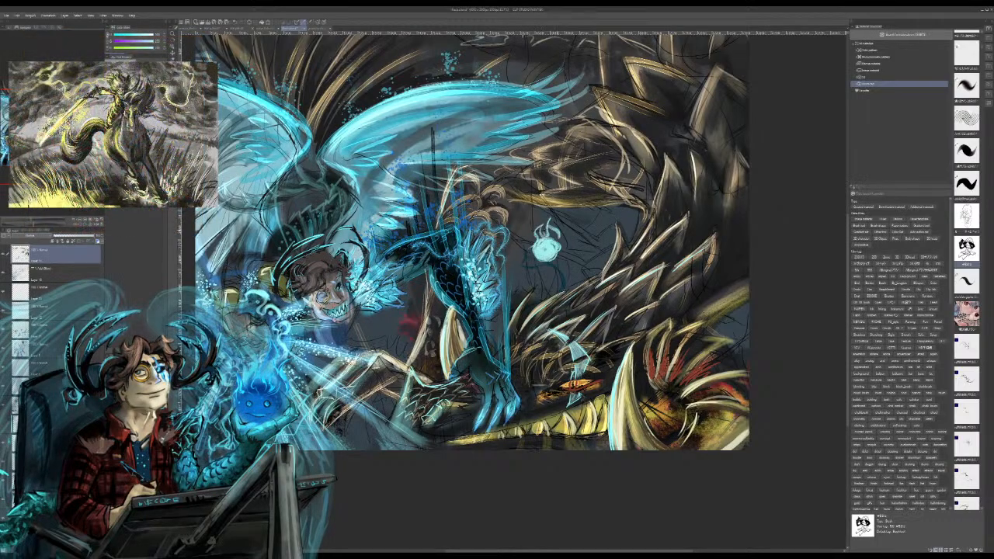
pyautogui.hotkey('ctrl', 'z')
pyautogui.hotkey('ctrl', 'z')
pyautogui.hotkey('ctrl', 'z')
# Step: Paint three glowing cyan spirit orbs with faces, halo rings and droplets in the dark gap between the figure's leg and the dragon
pyautogui.moveTo(533, 243)
pyautogui.mouseDown()
pyautogui.moveTo(554, 237)
pyautogui.moveTo(559, 245)
pyautogui.moveTo(539, 266)
pyautogui.moveTo(558, 264)
pyautogui.moveTo(555, 232)
pyautogui.mouseUp()
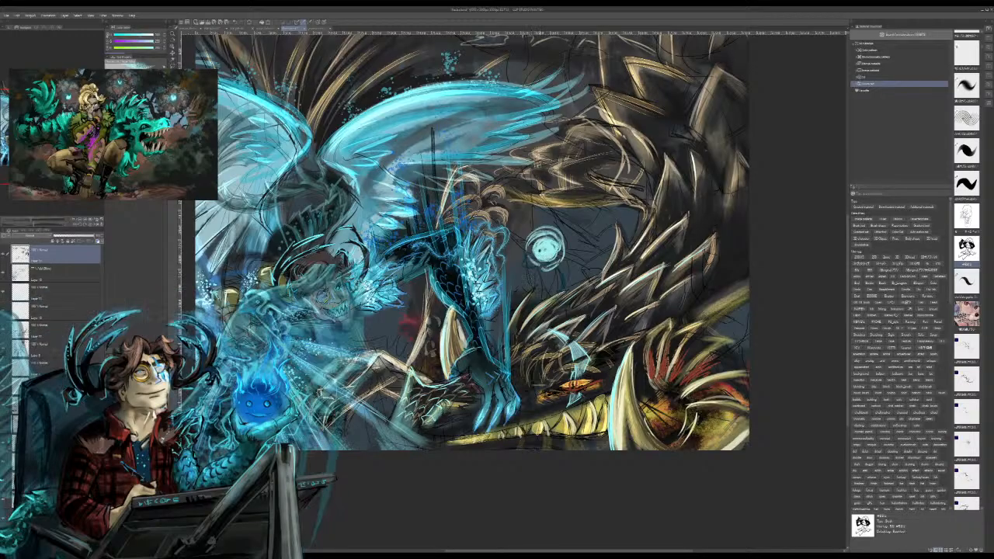
pyautogui.moveTo(541, 248); pyautogui.dragTo(540, 254)
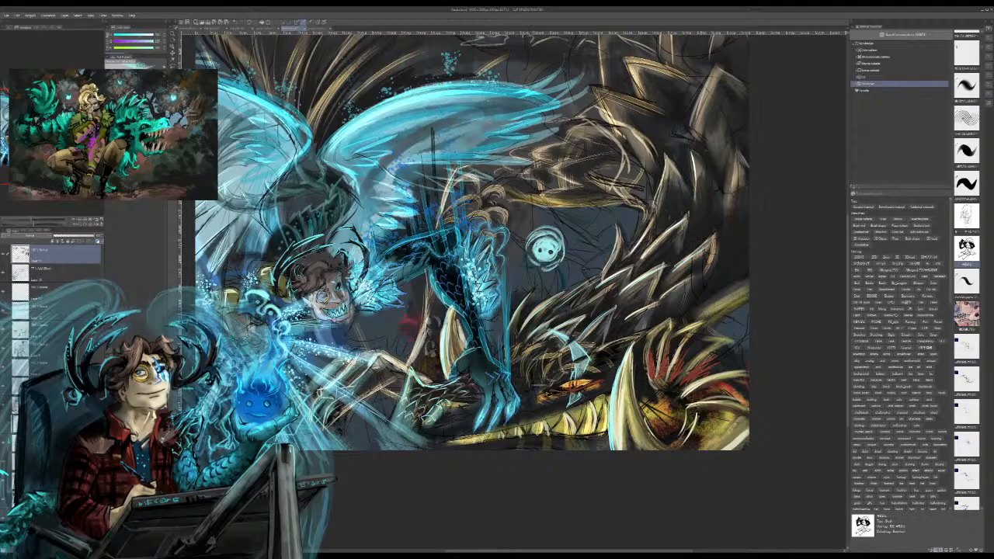
pyautogui.moveTo(527, 257); pyautogui.dragTo(542, 273)
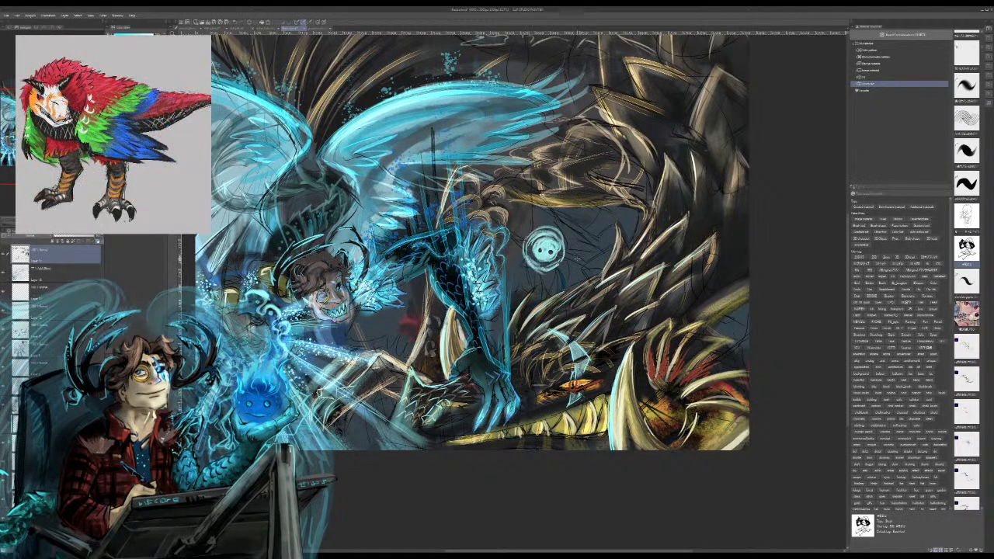
pyautogui.moveTo(579, 267)
pyautogui.mouseDown()
pyautogui.moveTo(560, 291)
pyautogui.moveTo(587, 282)
pyautogui.moveTo(586, 272)
pyautogui.moveTo(564, 288)
pyautogui.mouseUp()
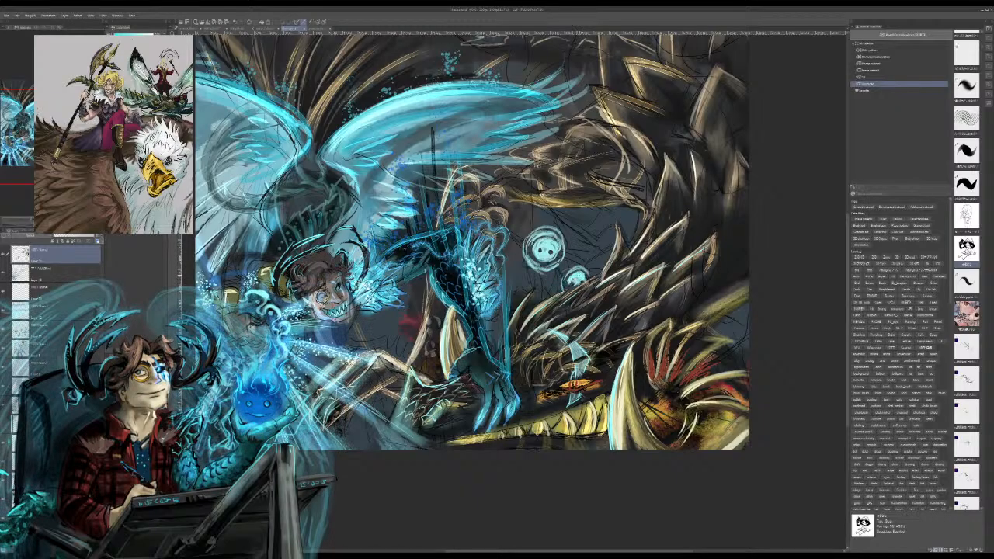
pyautogui.moveTo(565, 281); pyautogui.dragTo(570, 290)
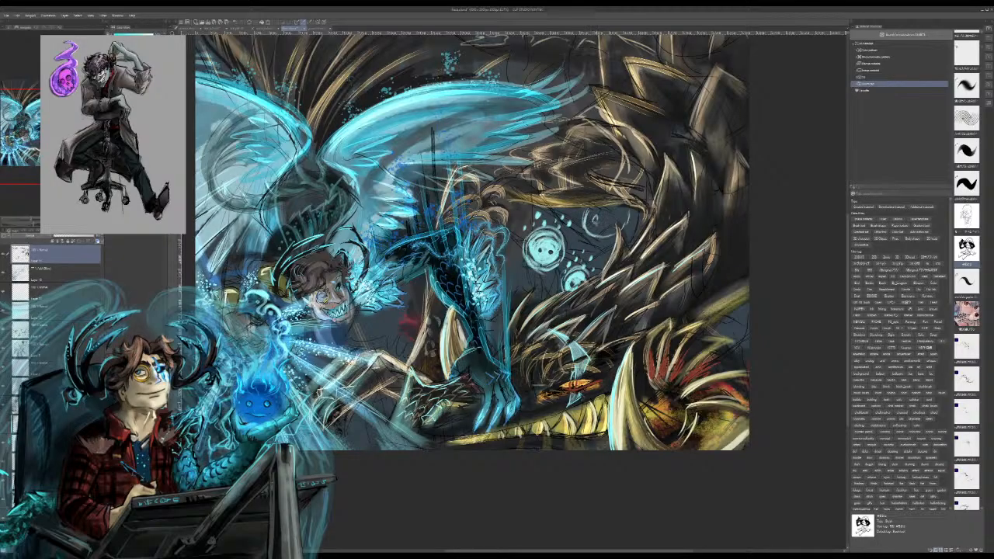
pyautogui.moveTo(612, 218)
pyautogui.mouseDown()
pyautogui.moveTo(601, 231)
pyautogui.moveTo(594, 213)
pyautogui.mouseUp()
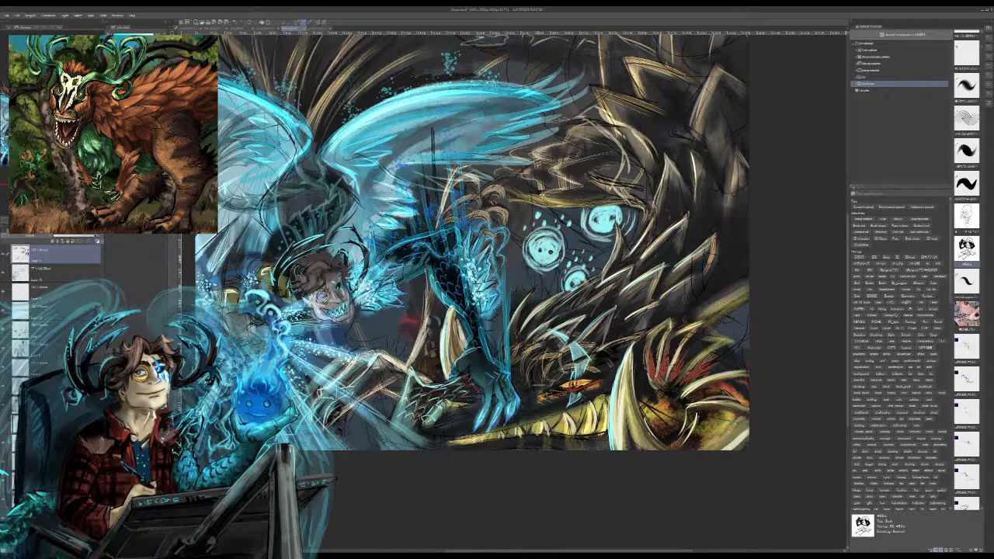
# Step: Paint more cyan face orbs among the light rays below and beside the figure's magic burst
pyautogui.moveTo(466, 256); pyautogui.dragTo(563, 287)
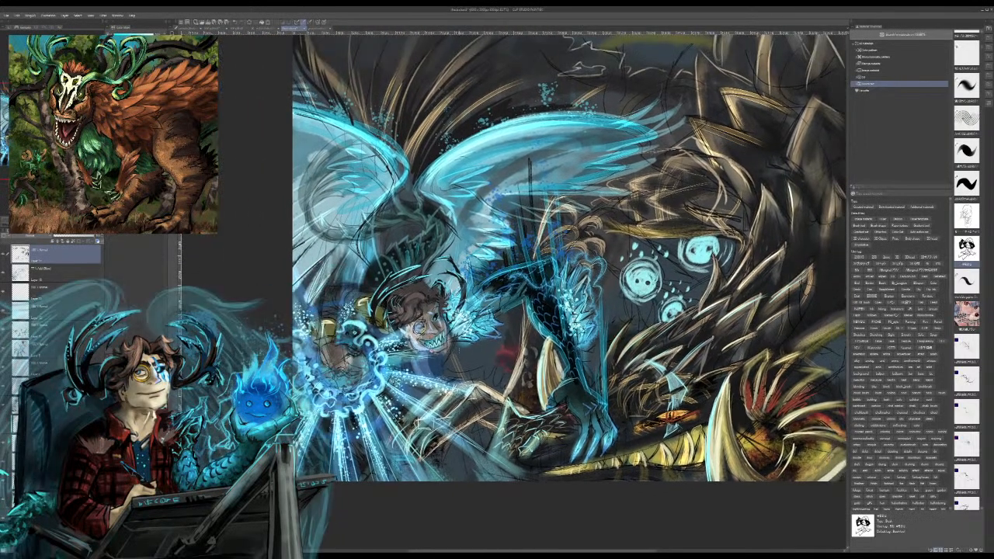
pyautogui.moveTo(394, 431)
pyautogui.mouseDown()
pyautogui.moveTo(418, 427)
pyautogui.moveTo(402, 455)
pyautogui.moveTo(415, 451)
pyautogui.moveTo(417, 438)
pyautogui.moveTo(398, 456)
pyautogui.moveTo(415, 429)
pyautogui.moveTo(392, 439)
pyautogui.moveTo(412, 442)
pyautogui.moveTo(408, 433)
pyautogui.moveTo(393, 447)
pyautogui.moveTo(404, 452)
pyautogui.moveTo(416, 447)
pyautogui.moveTo(404, 425)
pyautogui.moveTo(413, 430)
pyautogui.moveTo(399, 426)
pyautogui.moveTo(390, 437)
pyautogui.mouseUp()
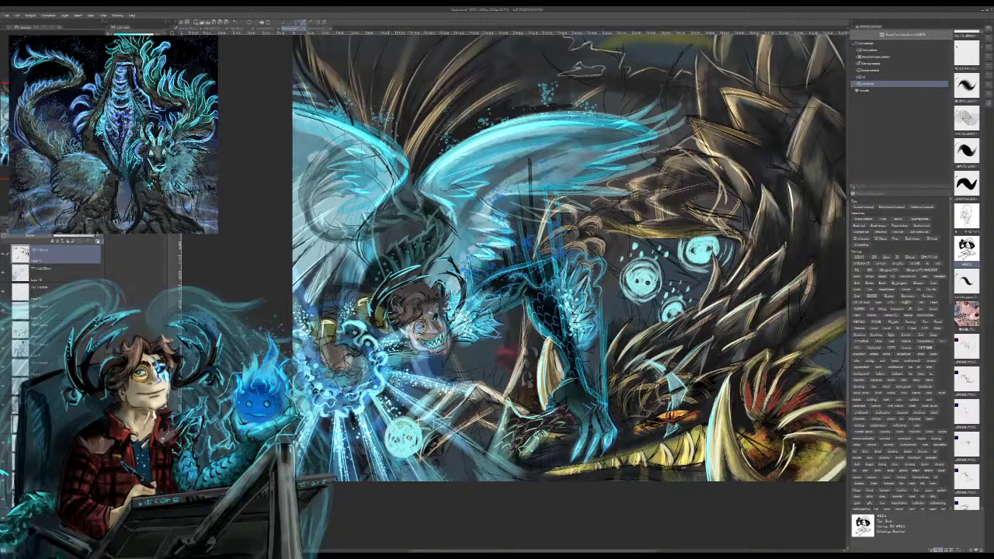
pyautogui.moveTo(321, 431)
pyautogui.mouseDown()
pyautogui.moveTo(314, 443)
pyautogui.moveTo(326, 452)
pyautogui.moveTo(314, 440)
pyautogui.moveTo(324, 457)
pyautogui.moveTo(329, 438)
pyautogui.moveTo(315, 459)
pyautogui.mouseUp()
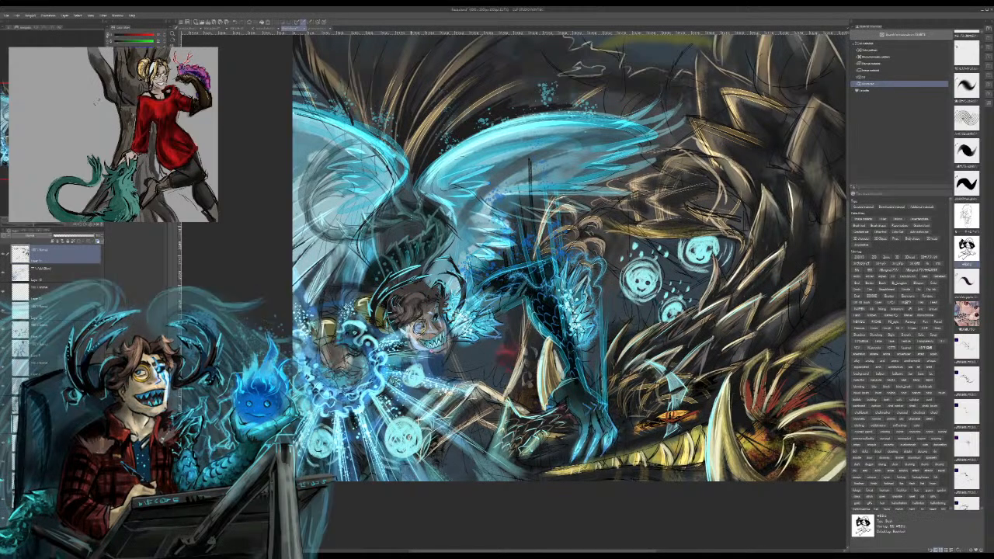
# Step: On a new layer, paint dark shading over the figure's upper back and the bases of both cyan wings
pyautogui.hotkey('ctrl', 'shift', 'n')
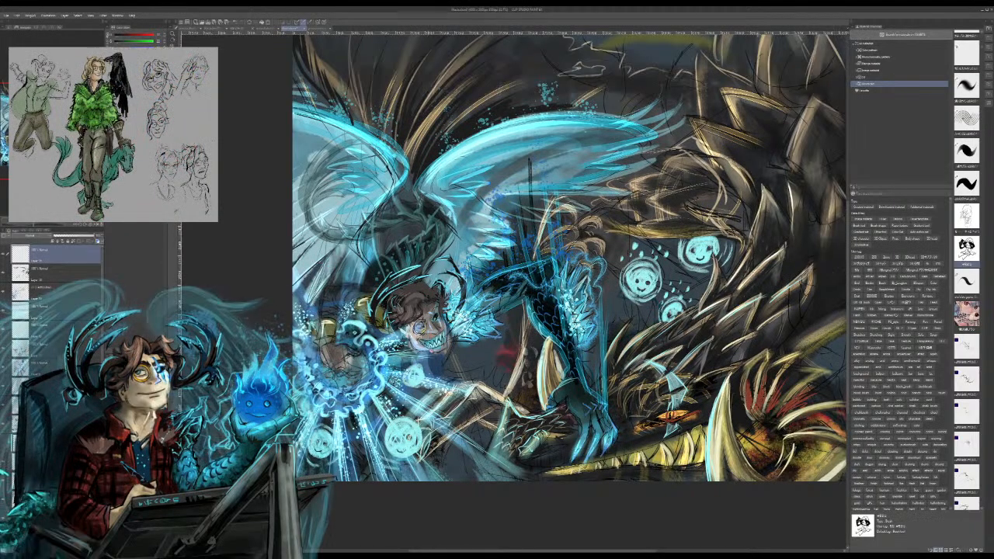
pyautogui.moveTo(421, 197)
pyautogui.mouseDown()
pyautogui.moveTo(412, 212)
pyautogui.moveTo(425, 194)
pyautogui.moveTo(399, 200)
pyautogui.mouseUp()
pyautogui.moveTo(405, 173)
pyautogui.mouseDown()
pyautogui.moveTo(402, 207)
pyautogui.moveTo(395, 193)
pyautogui.mouseUp()
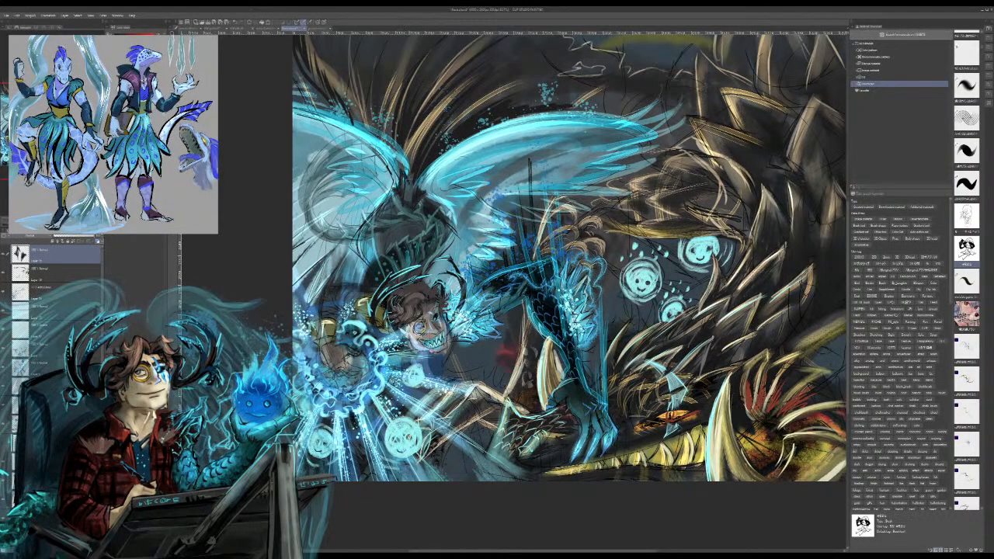
pyautogui.moveTo(403, 155); pyautogui.dragTo(409, 174)
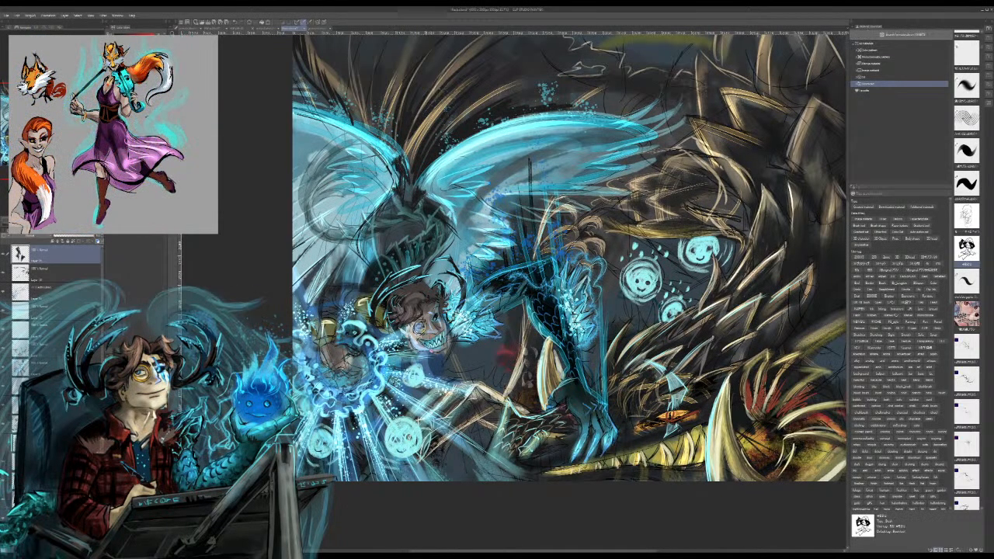
pyautogui.moveTo(427, 200); pyautogui.dragTo(432, 210)
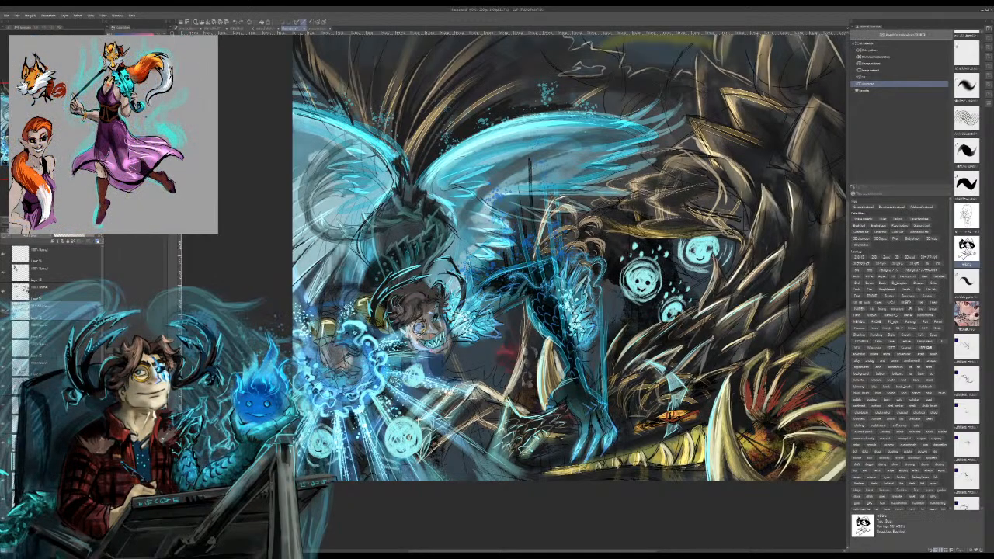
# Step: Paint over the centre of the figure's magic burst on a lower layer, and make the top layer active again
pyautogui.click(64, 255)
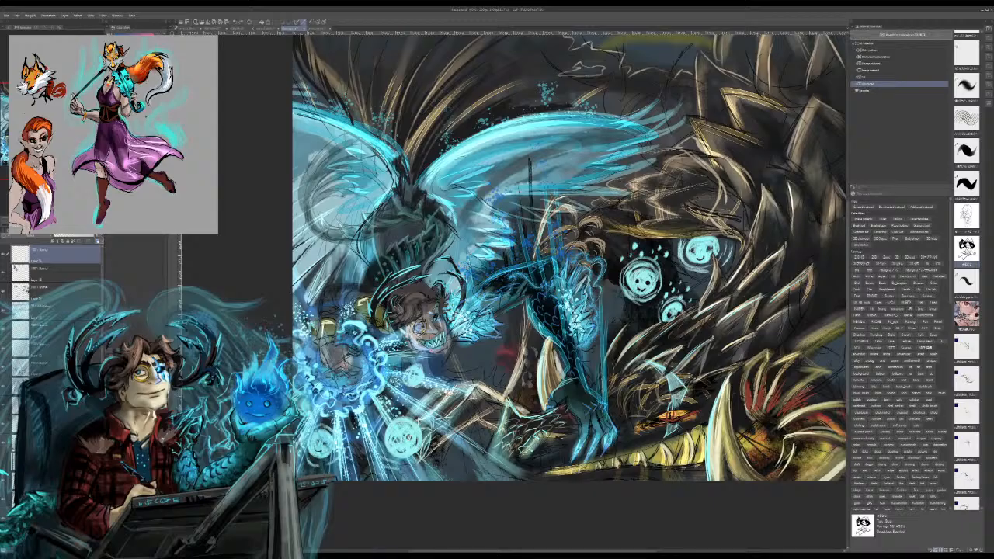
pyautogui.click(64, 272)
pyautogui.click(63, 292)
pyautogui.click(64, 310)
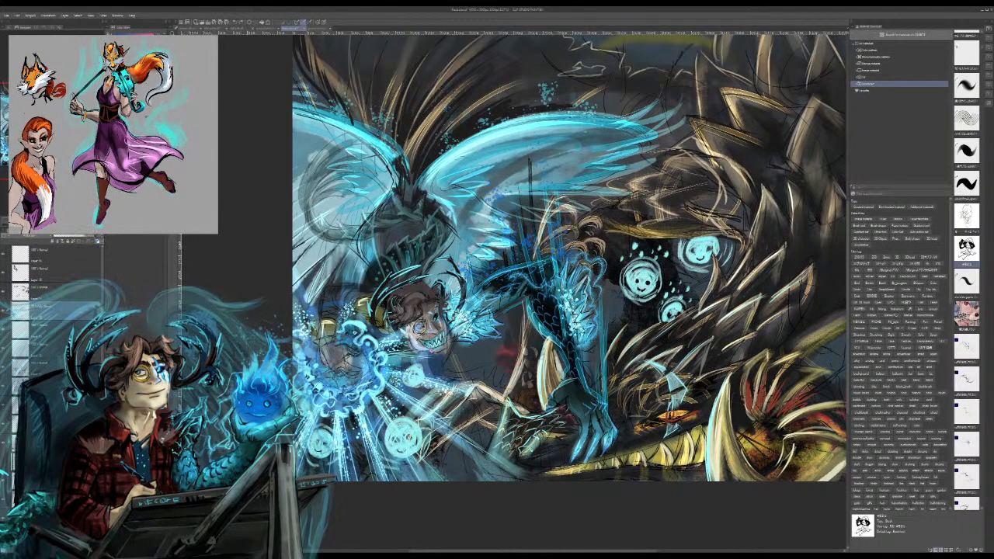
pyautogui.moveTo(339, 368); pyautogui.dragTo(351, 387)
pyautogui.moveTo(326, 353); pyautogui.dragTo(357, 368)
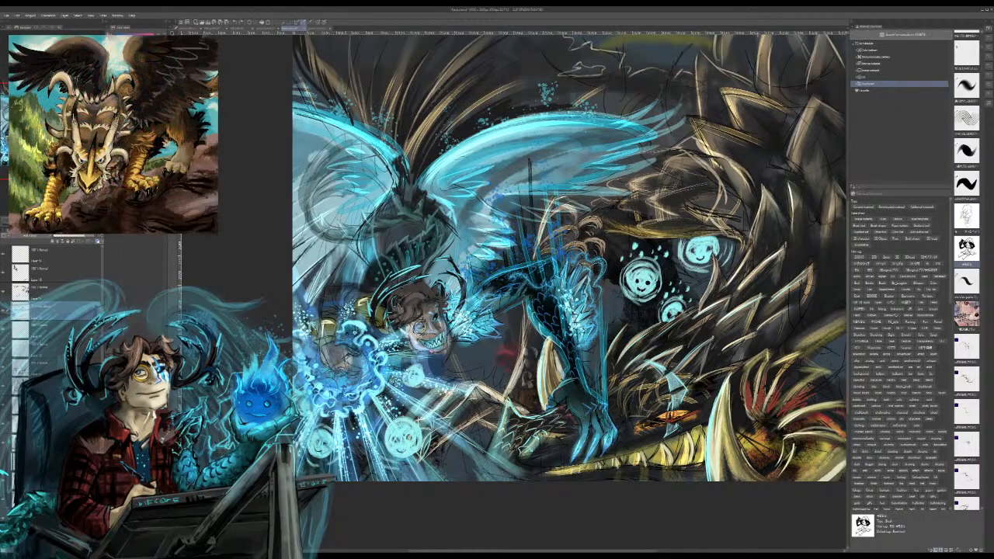
pyautogui.click(63, 254)
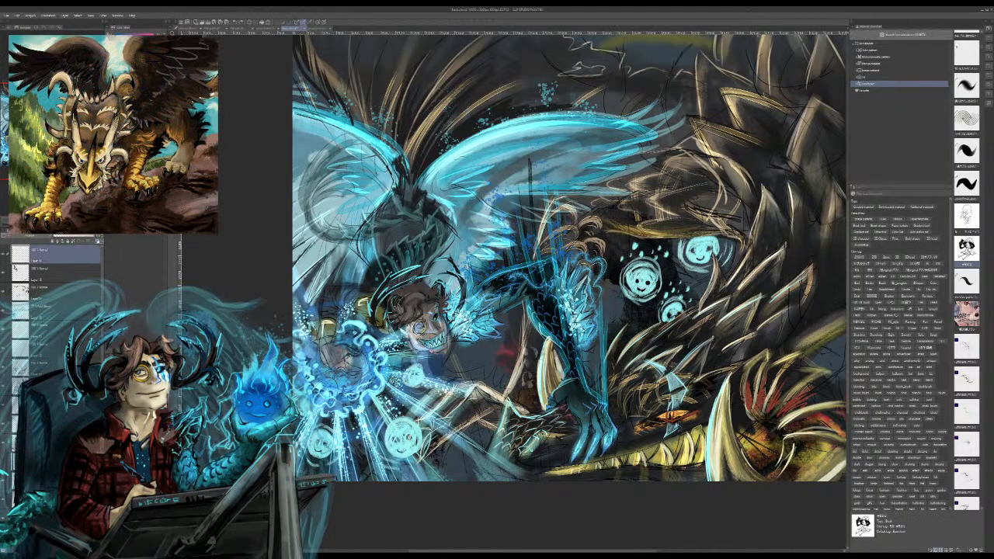
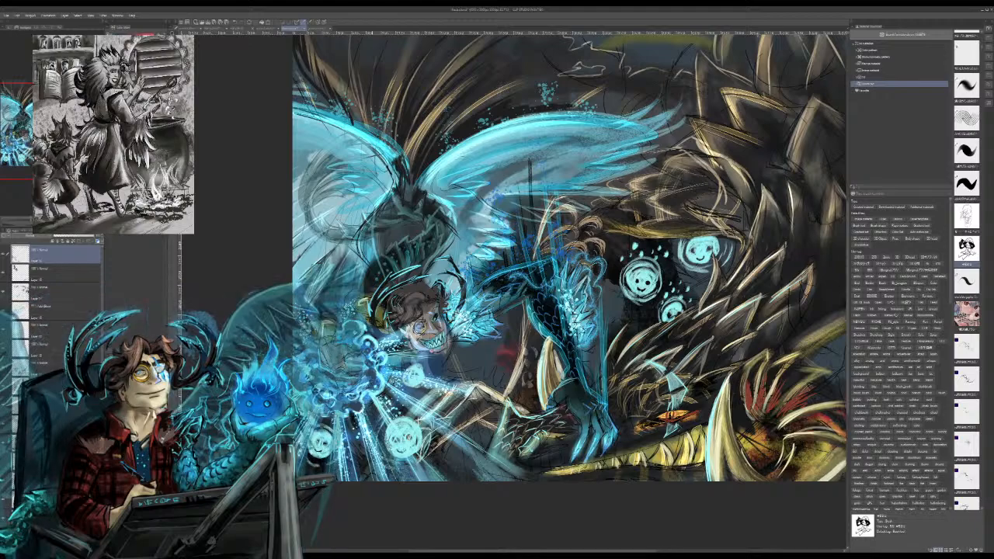
# Step: Repaint the figure's hand at the centre of the magic burst in grey-brown and blend a soft cyan glow around the surrounding swirls
pyautogui.moveTo(466, 272); pyautogui.dragTo(668, 266)
pyautogui.hotkey('ctrl', '+')
pyautogui.hotkey('ctrl', '+')
pyautogui.hotkey('ctrl', '+')
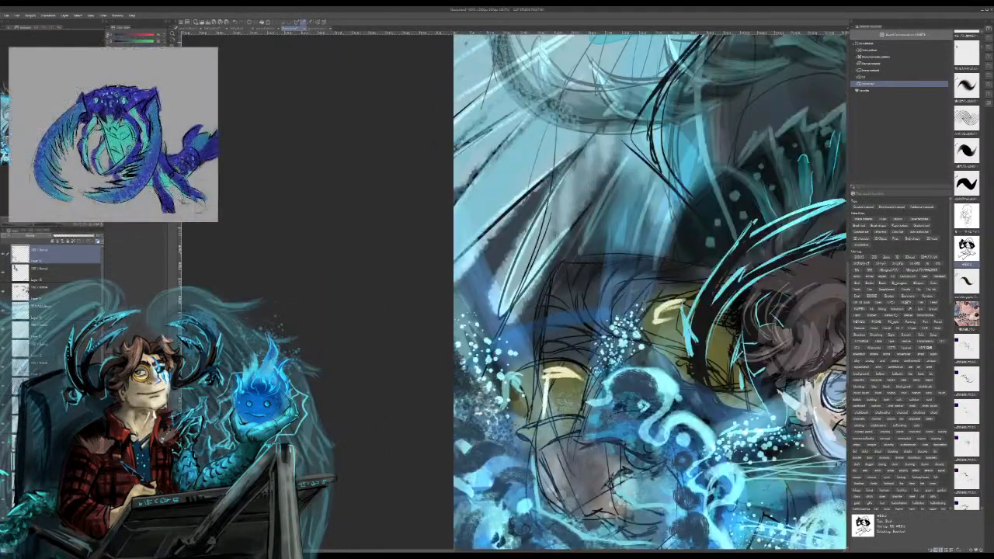
pyautogui.moveTo(489, 497); pyautogui.dragTo(395, 314)
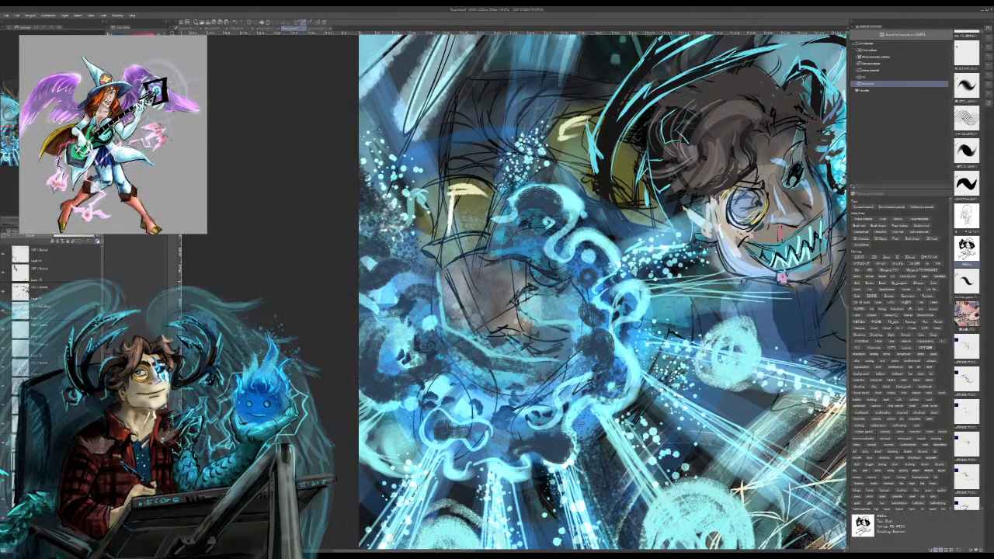
pyautogui.moveTo(462, 270)
pyautogui.mouseDown()
pyautogui.moveTo(483, 327)
pyautogui.moveTo(470, 281)
pyautogui.mouseUp()
pyautogui.moveTo(457, 205)
pyautogui.mouseDown()
pyautogui.moveTo(456, 235)
pyautogui.moveTo(446, 221)
pyautogui.mouseUp()
pyautogui.moveTo(468, 182); pyautogui.dragTo(477, 189)
pyautogui.moveTo(459, 242)
pyautogui.mouseDown()
pyautogui.moveTo(462, 250)
pyautogui.moveTo(464, 239)
pyautogui.mouseUp()
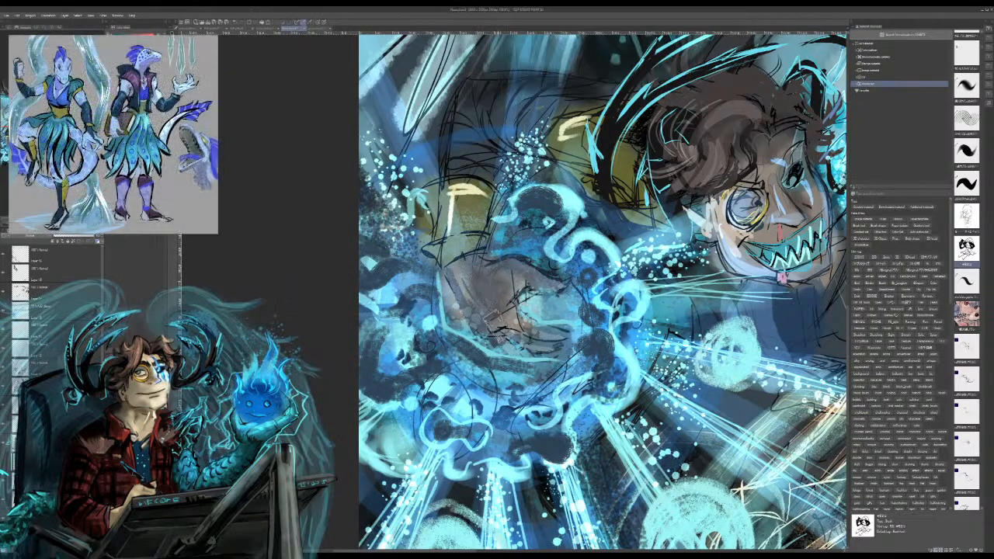
pyautogui.moveTo(534, 283)
pyautogui.mouseDown()
pyautogui.moveTo(505, 308)
pyautogui.moveTo(517, 293)
pyautogui.moveTo(567, 281)
pyautogui.mouseUp()
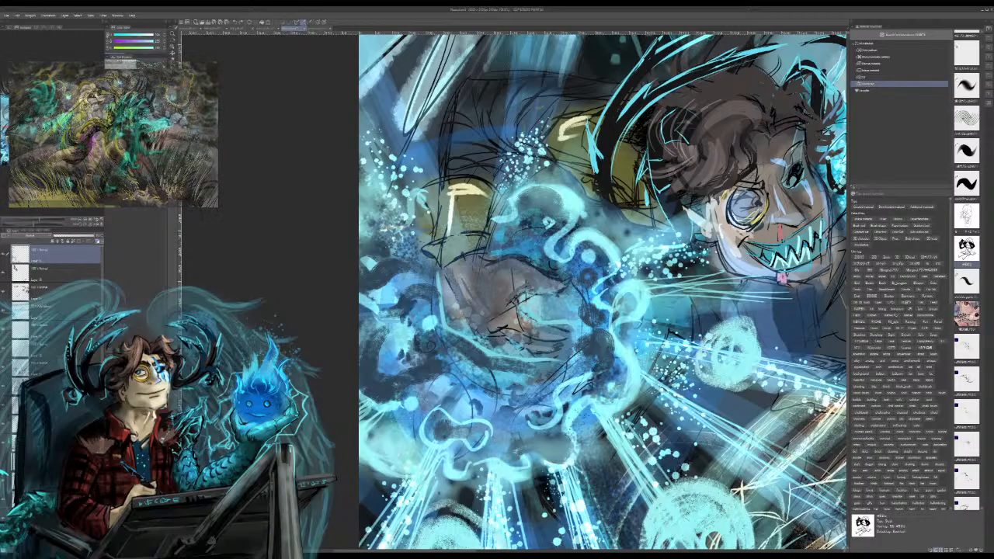
pyautogui.moveTo(379, 389); pyautogui.dragTo(389, 385)
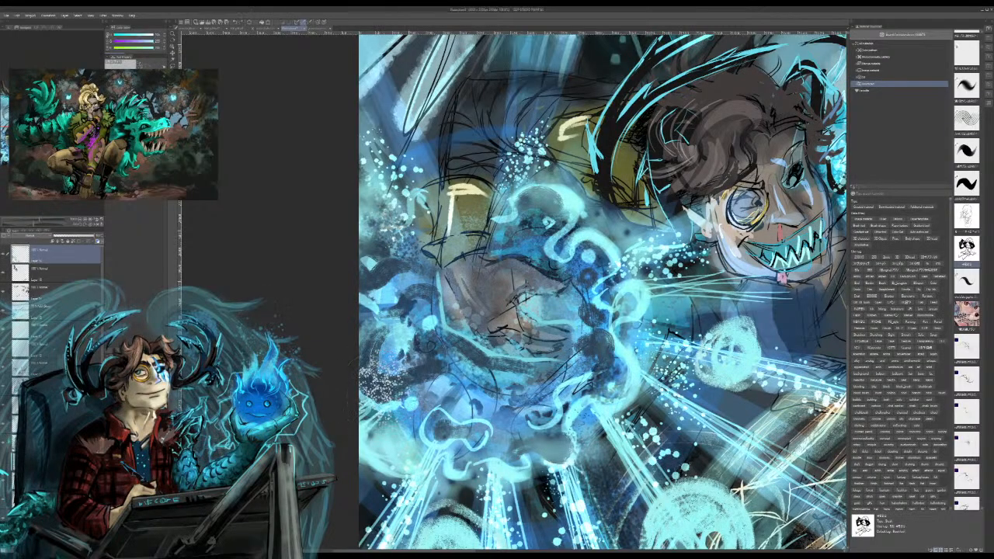
pyautogui.hotkey('ctrl', 'z')
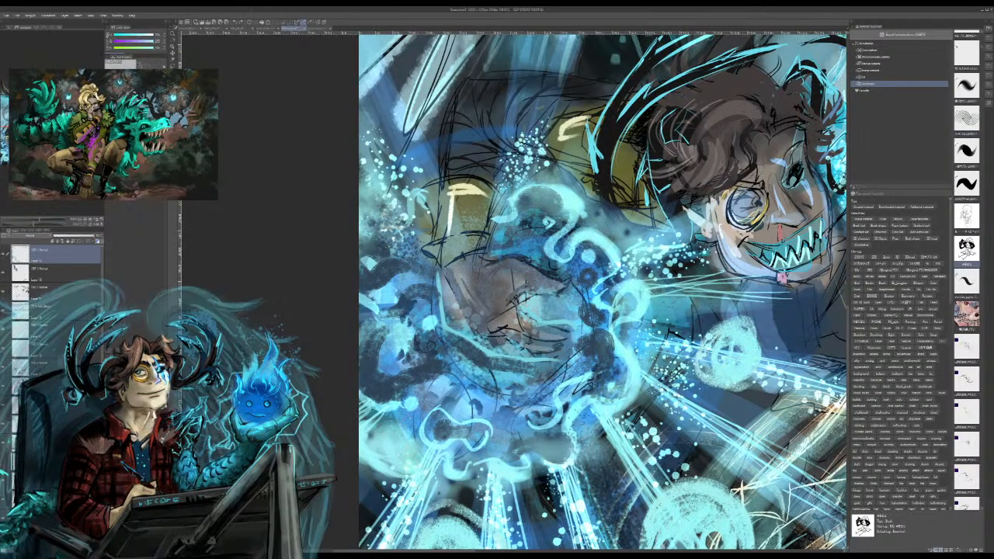
# Step: Choose a jagged lightning-style brush and paint light cyan electric arcs along the lower edge of the hand in the magic burst
pyautogui.scroll(-5, 966, 272)
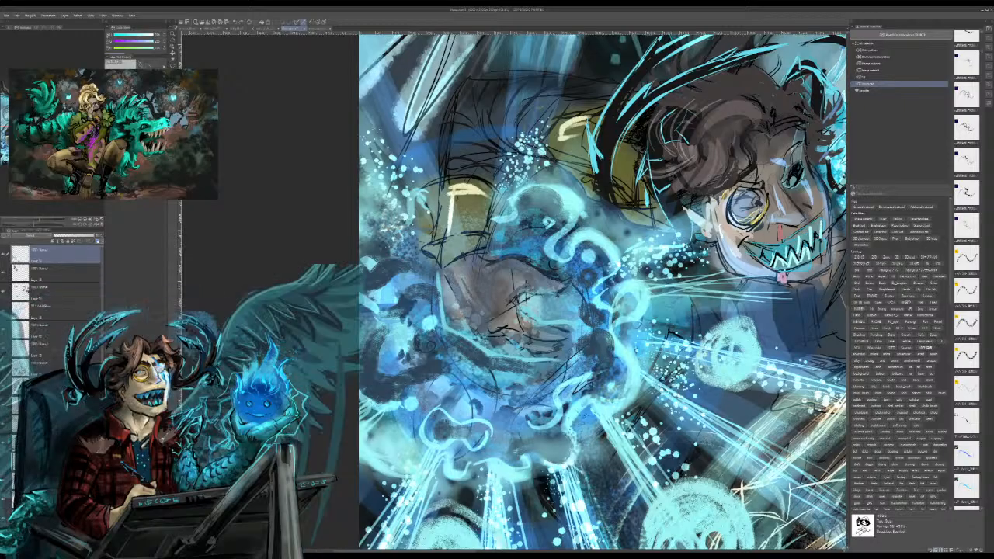
pyautogui.click(967, 193)
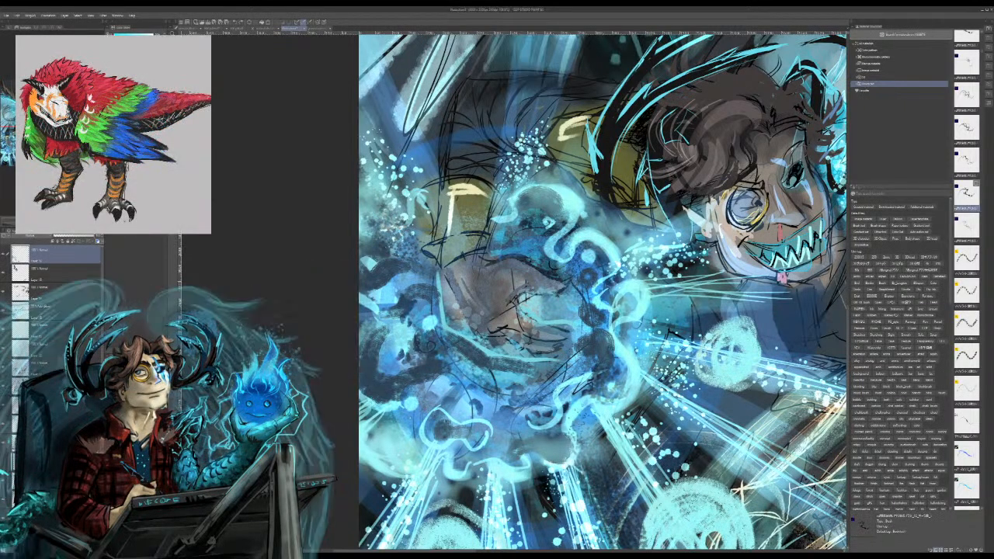
pyautogui.moveTo(465, 355); pyautogui.dragTo(436, 459)
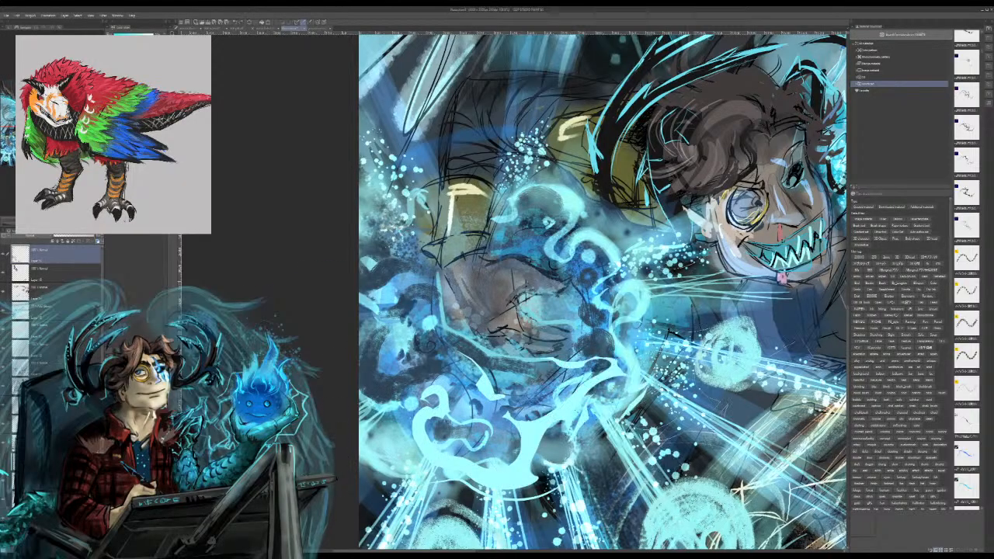
pyautogui.hotkey('ctrl', 'z')
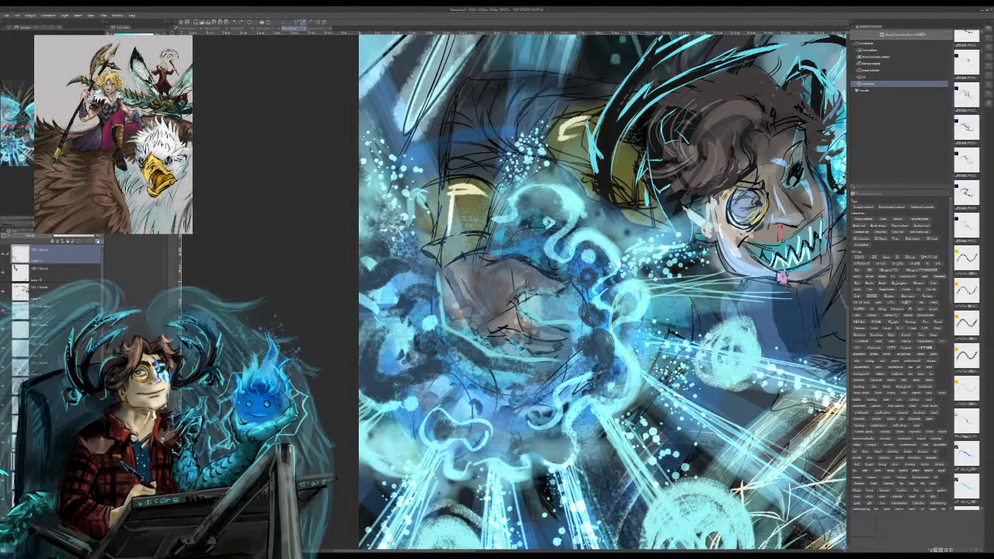
pyautogui.moveTo(571, 367)
pyautogui.mouseDown()
pyautogui.moveTo(539, 385)
pyautogui.moveTo(561, 402)
pyautogui.moveTo(536, 424)
pyautogui.moveTo(503, 402)
pyautogui.moveTo(469, 354)
pyautogui.mouseUp()
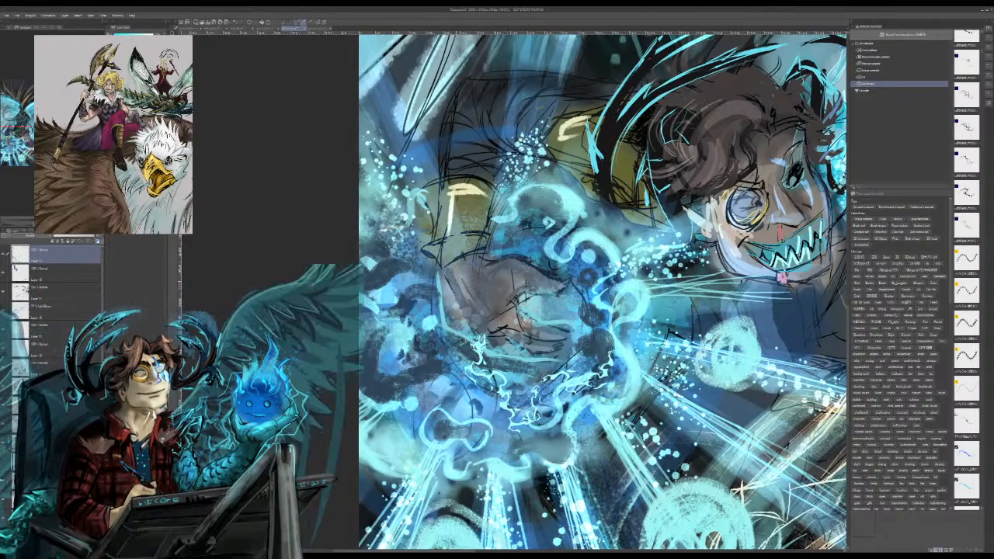
# Step: Paint light cyan electric arcs over the dark swirls on the outer left side of the magic burst
pyautogui.moveTo(470, 347); pyautogui.dragTo(435, 342)
pyautogui.moveTo(411, 298); pyautogui.dragTo(360, 266)
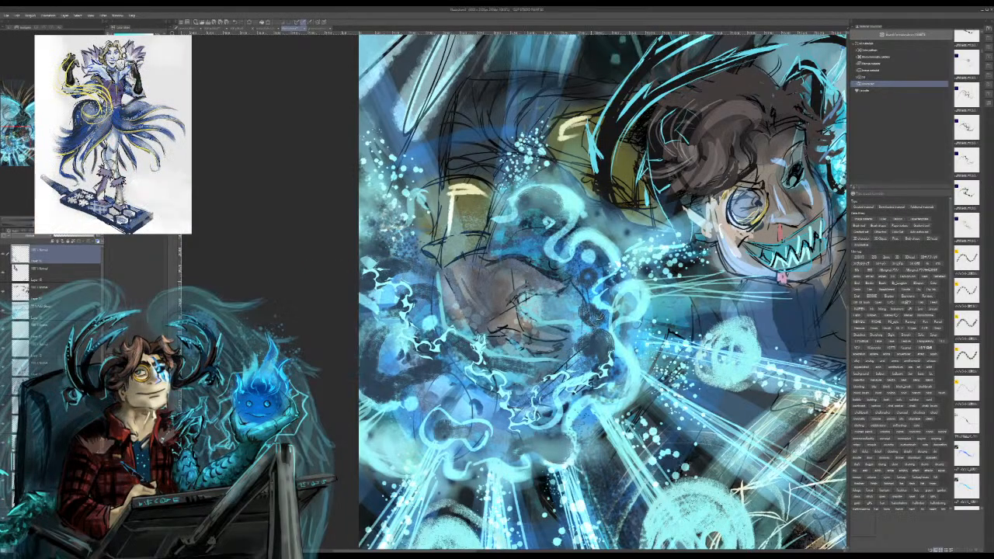
pyautogui.hotkey('ctrl', 'z')
pyautogui.hotkey('ctrl', 'z')
pyautogui.moveTo(427, 371); pyautogui.dragTo(390, 379)
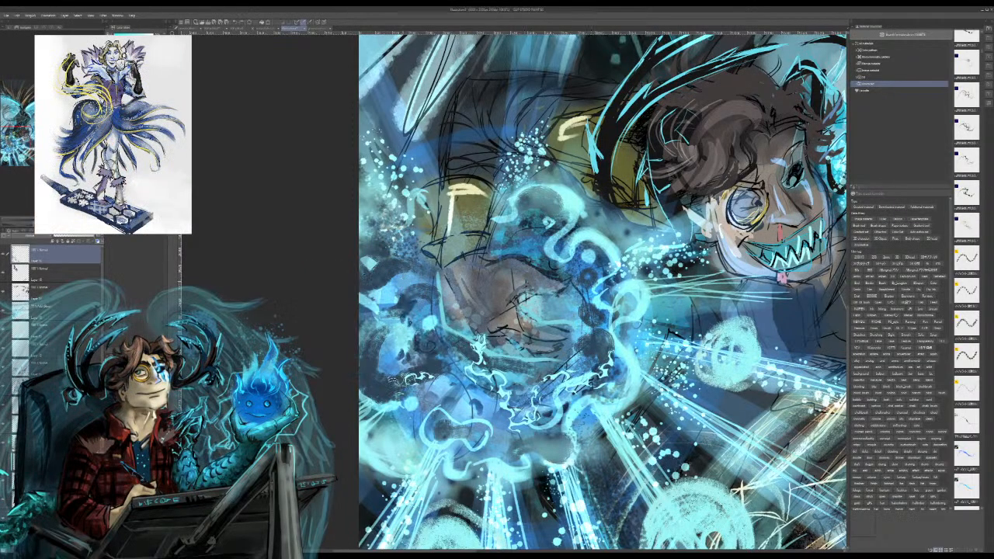
pyautogui.moveTo(438, 294); pyautogui.dragTo(393, 334)
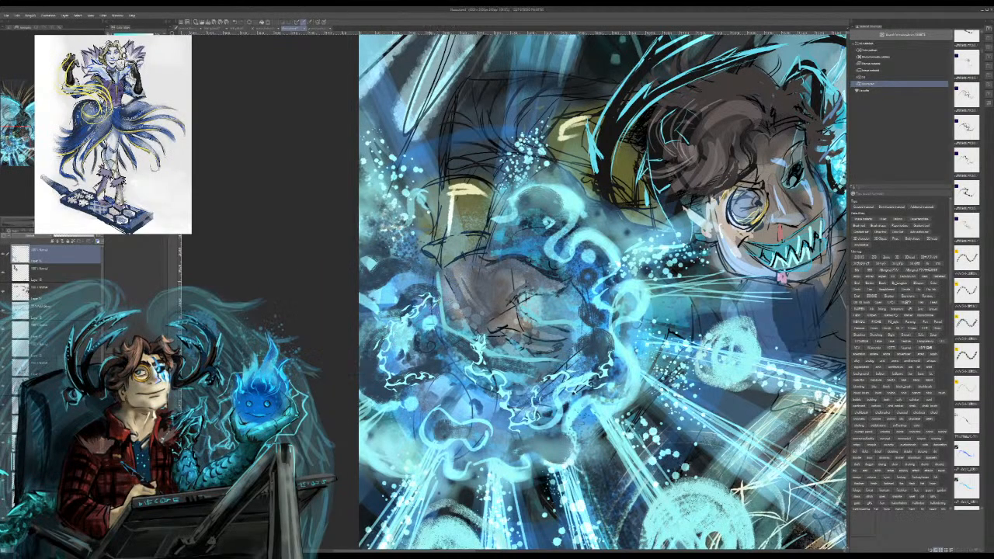
pyautogui.hotkey('ctrl', 'z')
# Step: Extend the electric arcs upward from the burst's swirls along the figure's wrist and across the yellow cuff
pyautogui.moveTo(368, 294); pyautogui.dragTo(433, 225)
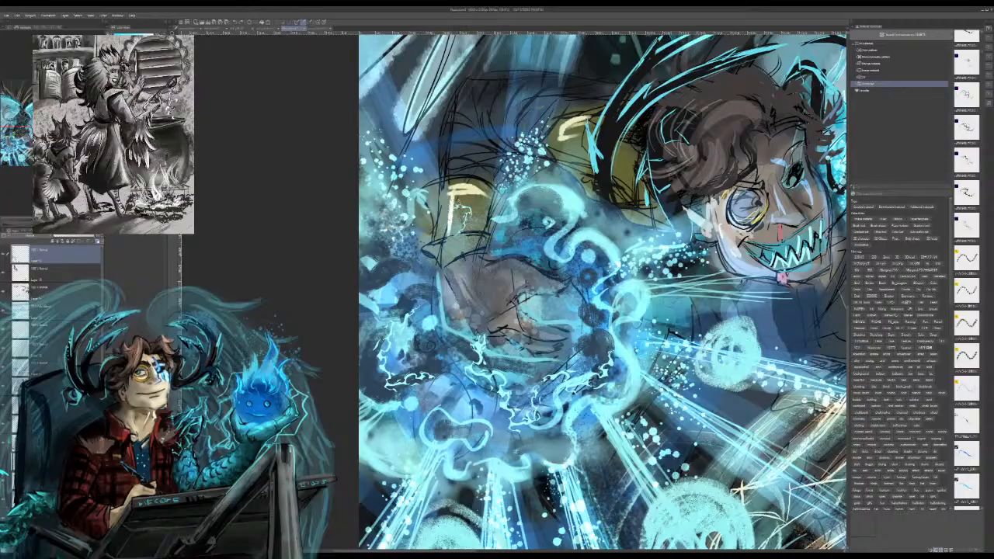
pyautogui.moveTo(423, 209)
pyautogui.mouseDown()
pyautogui.moveTo(429, 169)
pyautogui.moveTo(462, 175)
pyautogui.mouseUp()
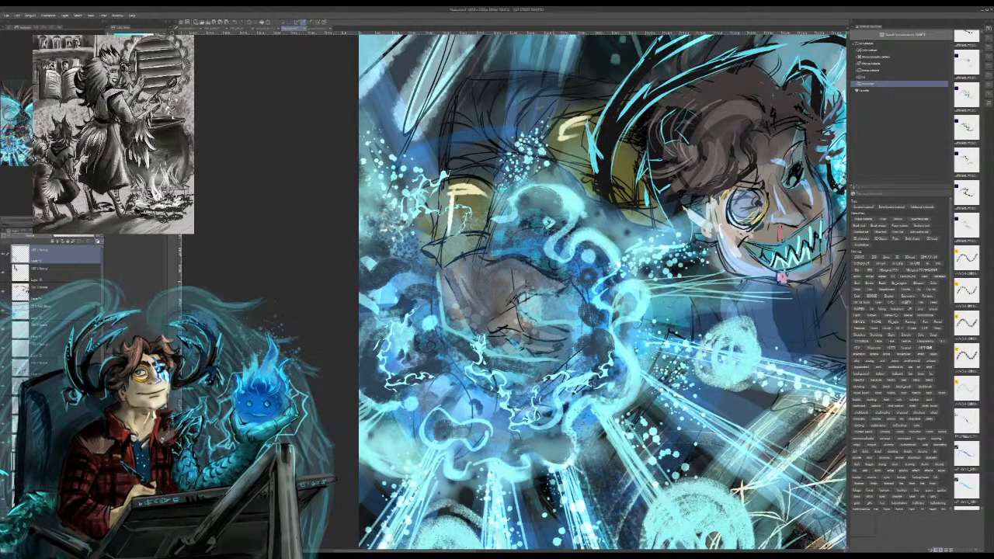
pyautogui.hotkey('ctrl', 'z')
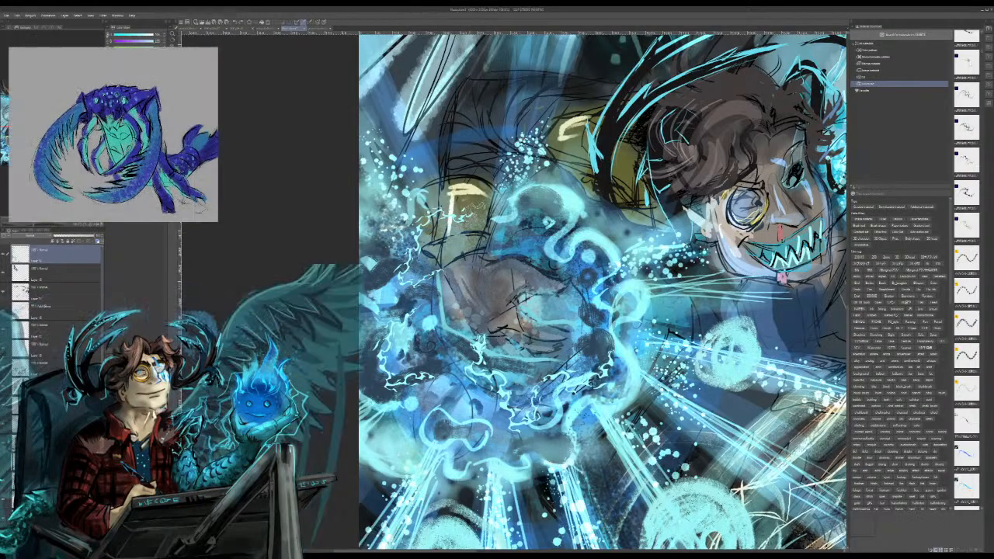
pyautogui.moveTo(472, 207); pyautogui.dragTo(500, 155)
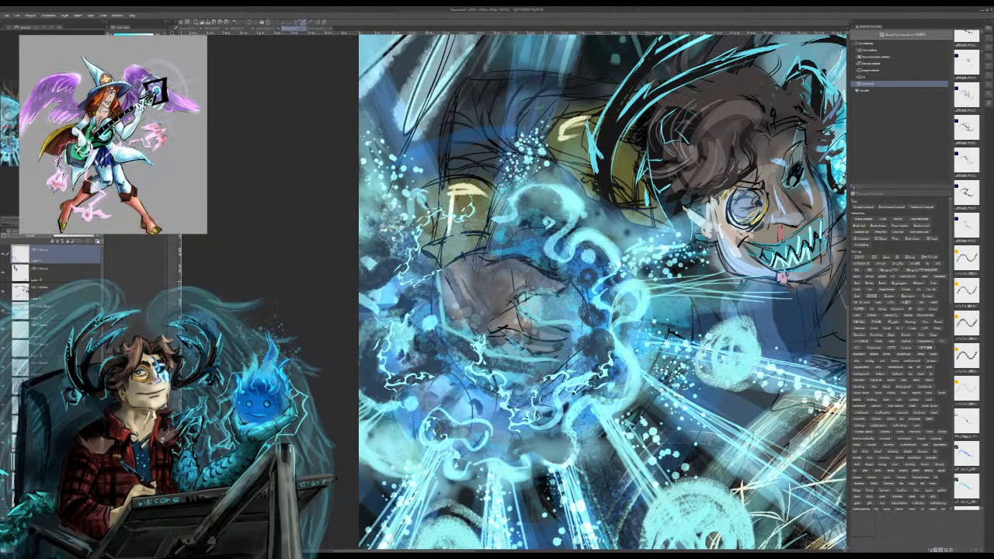
# Step: Paint electric arcs on the bottom rim of the magic burst and branching out where the light rays begin
pyautogui.moveTo(453, 469)
pyautogui.mouseDown()
pyautogui.moveTo(492, 483)
pyautogui.moveTo(536, 426)
pyautogui.moveTo(567, 438)
pyautogui.mouseUp()
pyautogui.moveTo(539, 492); pyautogui.dragTo(588, 468)
pyautogui.hotkey('ctrl', 'z')
pyautogui.hotkey('ctrl', 'z')
pyautogui.hotkey('ctrl', 'z')
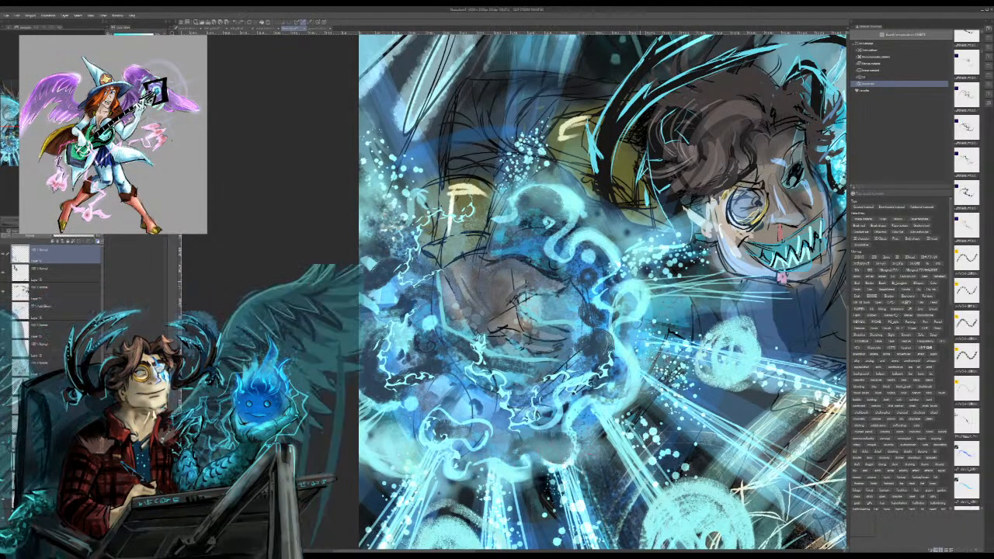
pyautogui.moveTo(626, 426)
pyautogui.mouseDown()
pyautogui.moveTo(665, 383)
pyautogui.moveTo(665, 424)
pyautogui.moveTo(649, 426)
pyautogui.mouseUp()
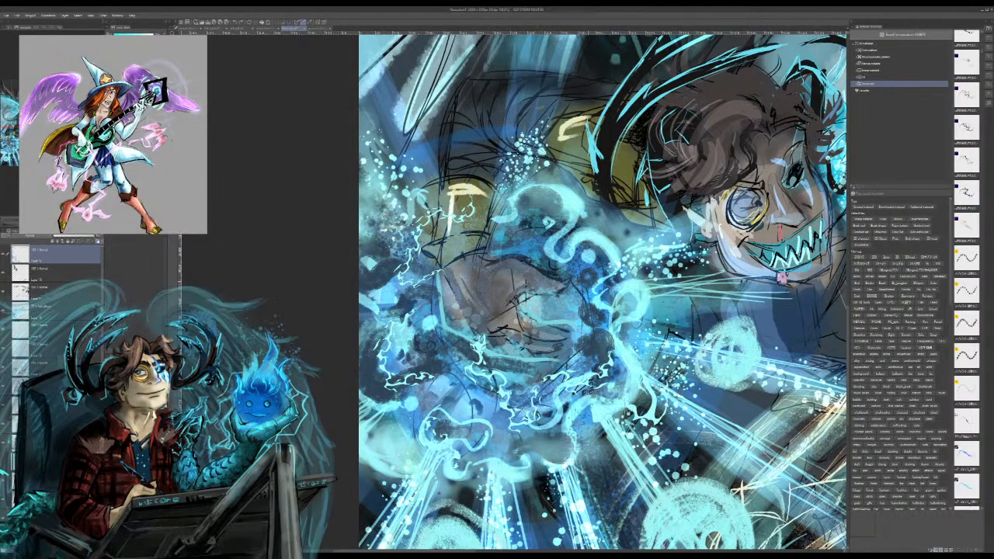
pyautogui.moveTo(600, 456); pyautogui.dragTo(615, 487)
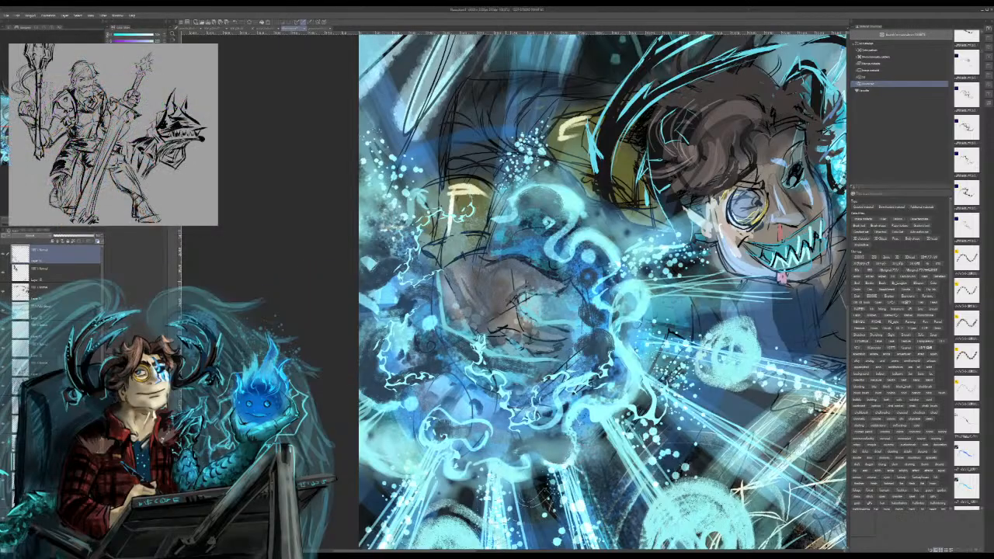
pyautogui.moveTo(576, 452); pyautogui.dragTo(545, 509)
pyautogui.hotkey('ctrl', 'z')
# Step: Paint bright cyan electric arcs along the top edge of the feathered tuft on the figure's scaled limb
pyautogui.hotkey('ctrl', '-')
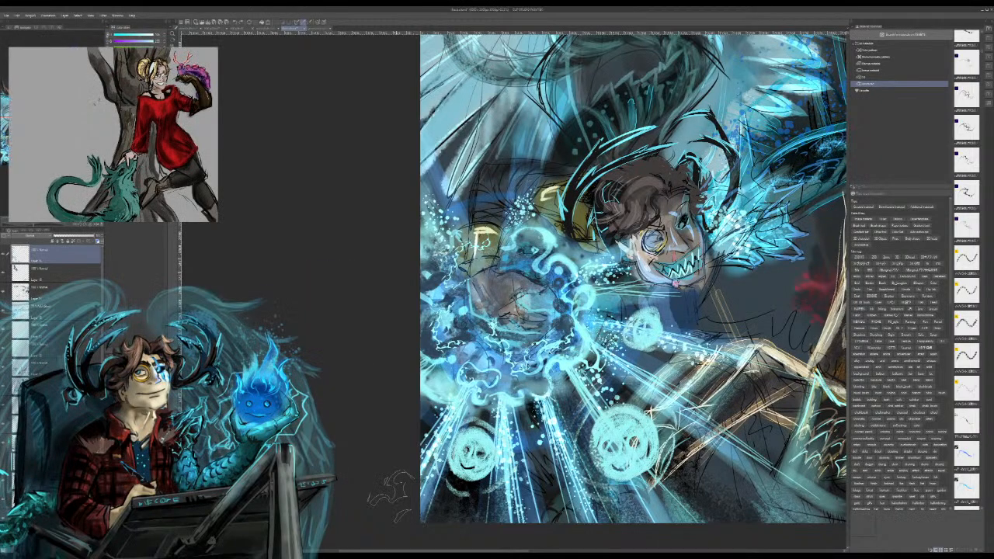
pyautogui.moveTo(668, 257)
pyautogui.mouseDown()
pyautogui.moveTo(465, 312)
pyautogui.moveTo(348, 314)
pyautogui.moveTo(343, 289)
pyautogui.mouseUp()
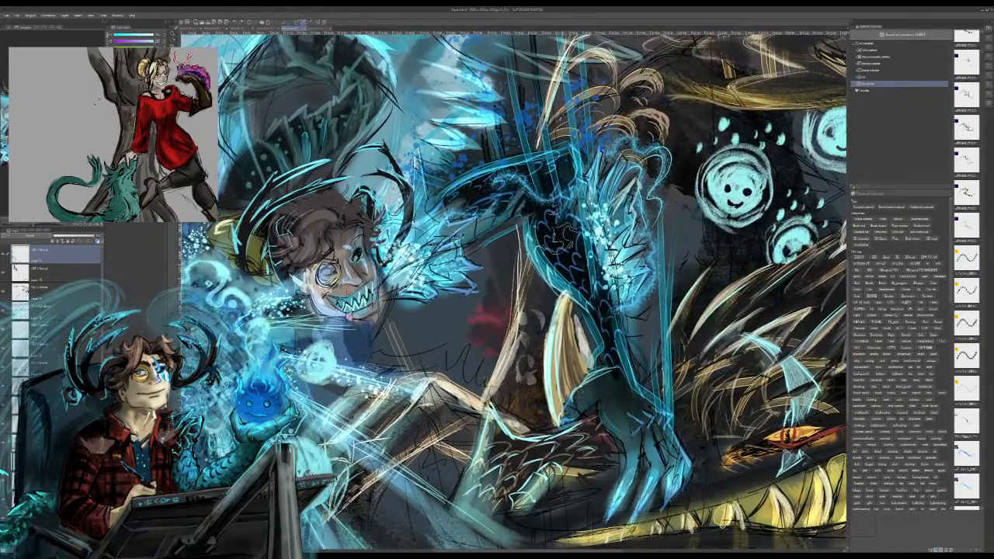
pyautogui.moveTo(563, 235); pyautogui.dragTo(596, 314)
pyautogui.hotkey('ctrl', 'z')
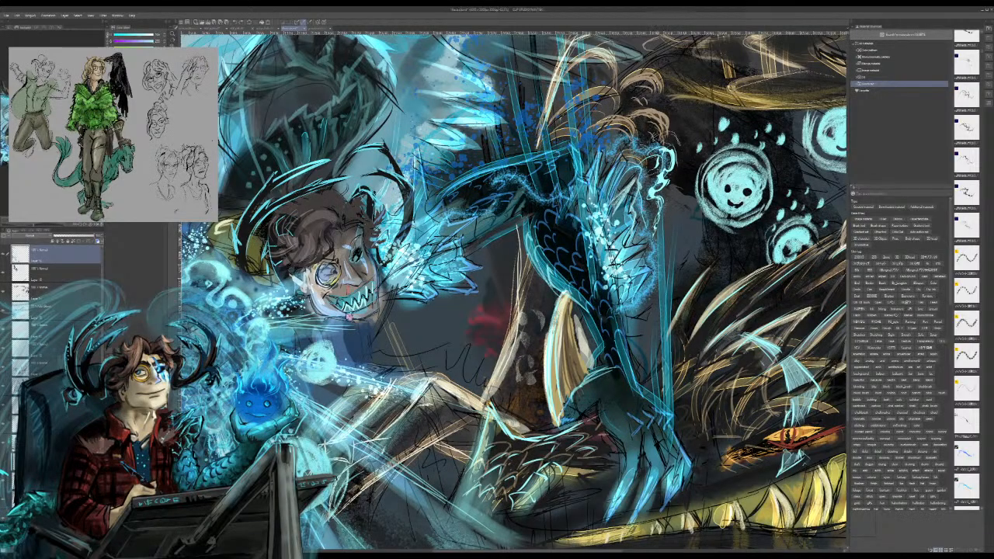
pyautogui.moveTo(646, 149)
pyautogui.mouseDown()
pyautogui.moveTo(614, 132)
pyautogui.moveTo(593, 155)
pyautogui.mouseUp()
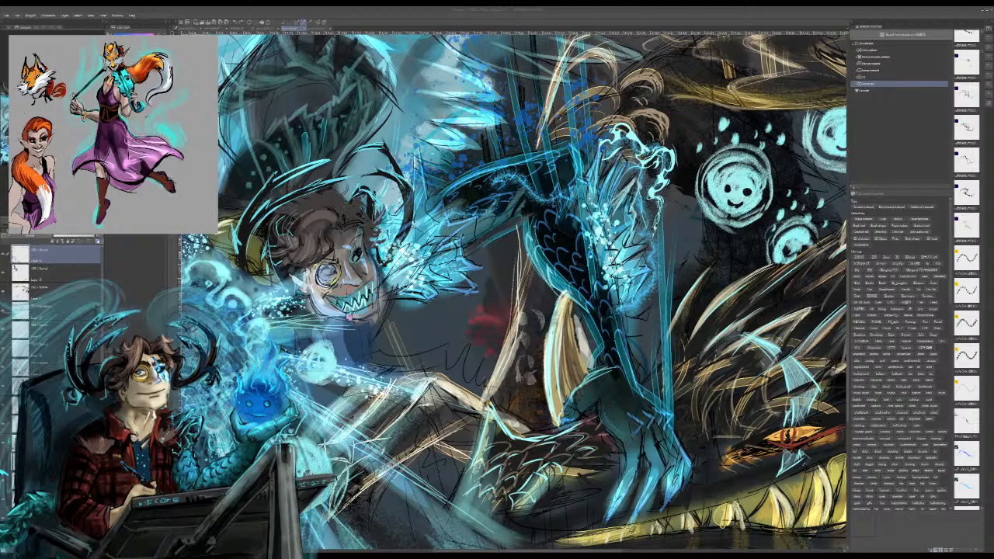
# Step: Paint darker blue electric arcs across the upper part of the scaled limb and around the rim of the magic burst
pyautogui.moveTo(446, 208)
pyautogui.mouseDown()
pyautogui.moveTo(505, 131)
pyautogui.moveTo(558, 165)
pyautogui.mouseUp()
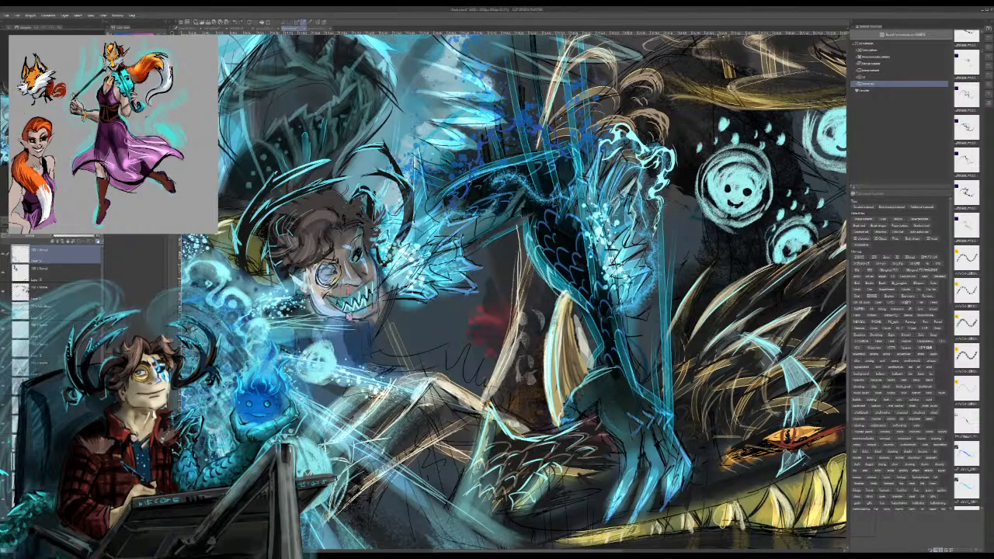
pyautogui.moveTo(622, 196)
pyautogui.mouseDown()
pyautogui.moveTo(646, 219)
pyautogui.moveTo(649, 182)
pyautogui.mouseUp()
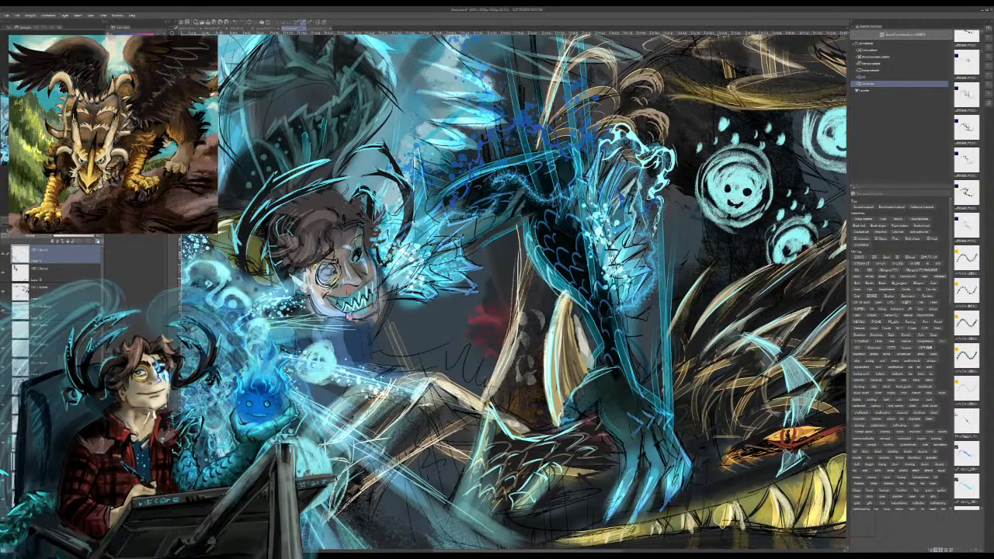
pyautogui.moveTo(435, 341); pyautogui.dragTo(648, 161)
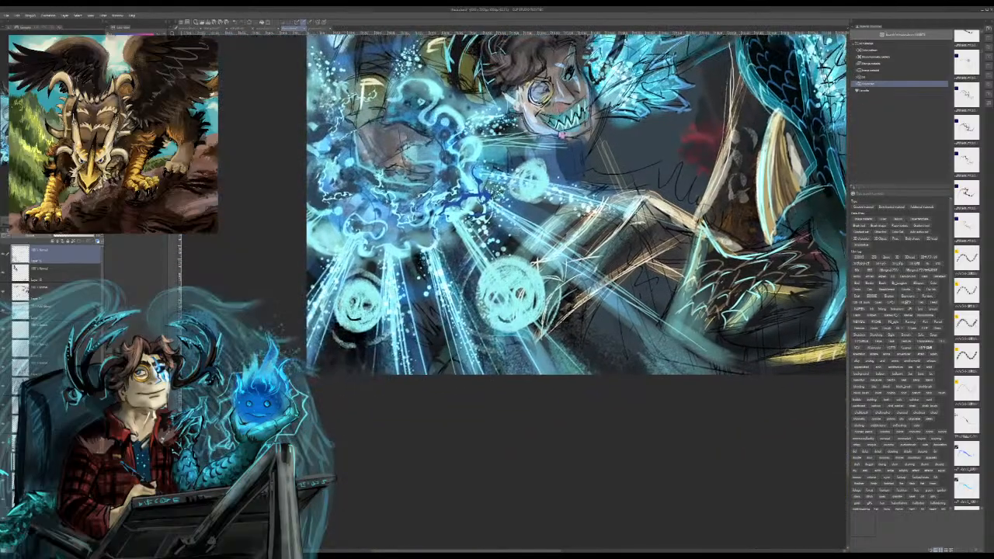
pyautogui.moveTo(419, 269)
pyautogui.mouseDown()
pyautogui.moveTo(416, 250)
pyautogui.moveTo(376, 241)
pyautogui.moveTo(344, 203)
pyautogui.moveTo(295, 203)
pyautogui.mouseUp()
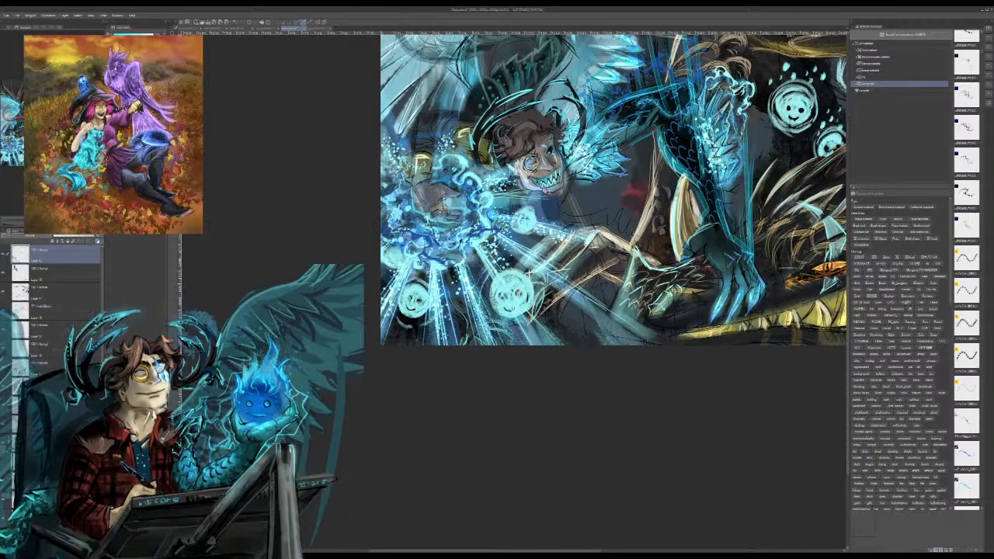
# Step: Look through the brush material library for a suitable brush, checking the effect, texture and round-tip entries
pyautogui.click(64, 311)
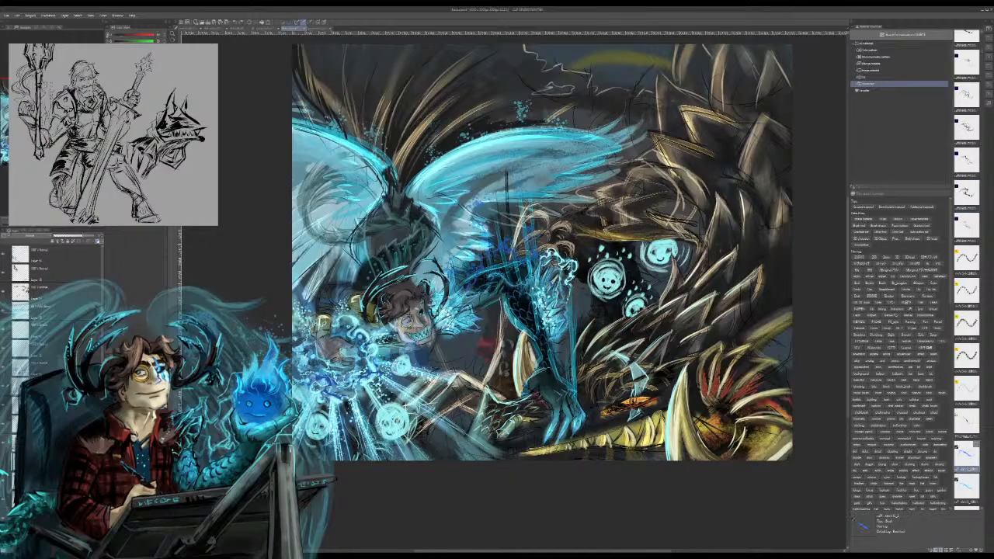
pyautogui.moveTo(505, 390)
pyautogui.mouseDown()
pyautogui.moveTo(451, 439)
pyautogui.moveTo(452, 471)
pyautogui.mouseUp()
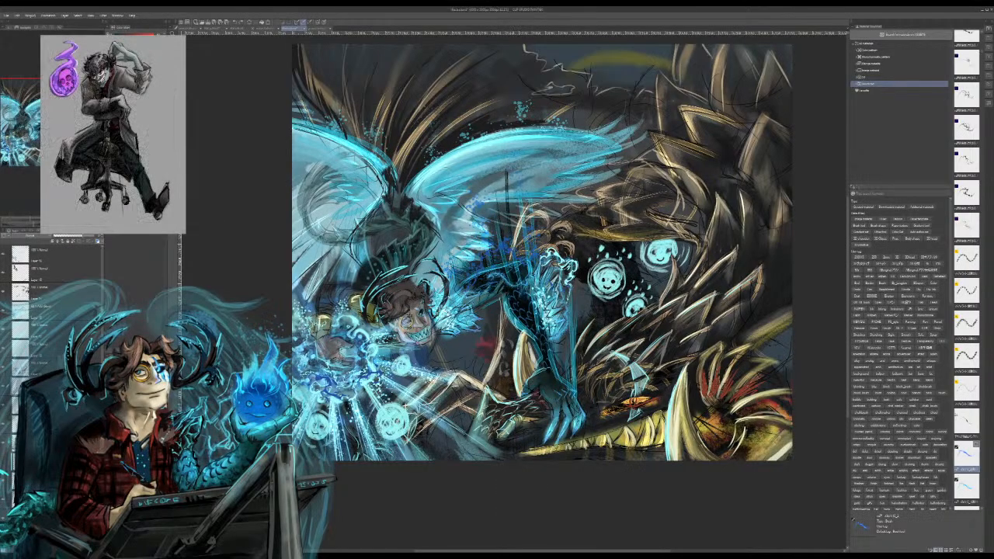
pyautogui.scroll(-5, 967, 464)
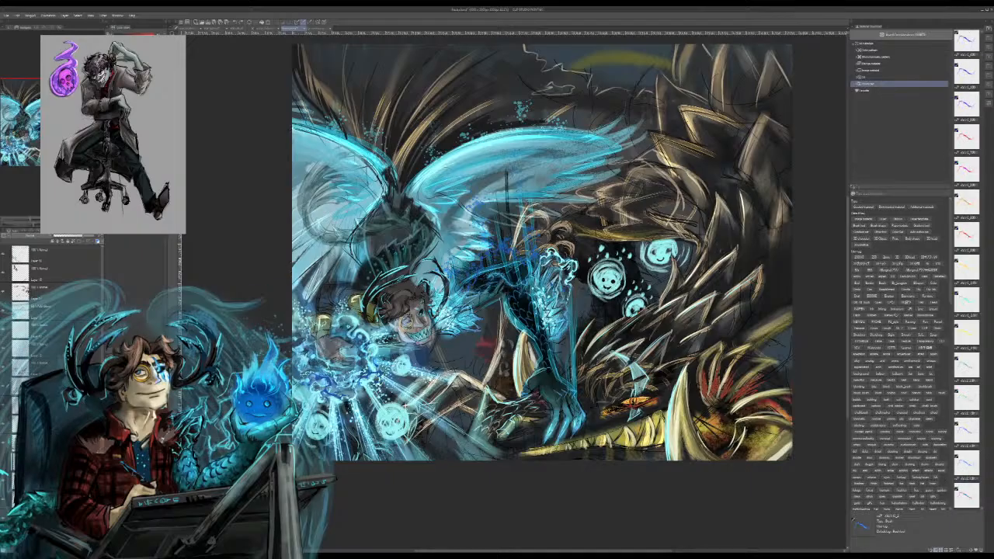
pyautogui.scroll(-3, 967, 311)
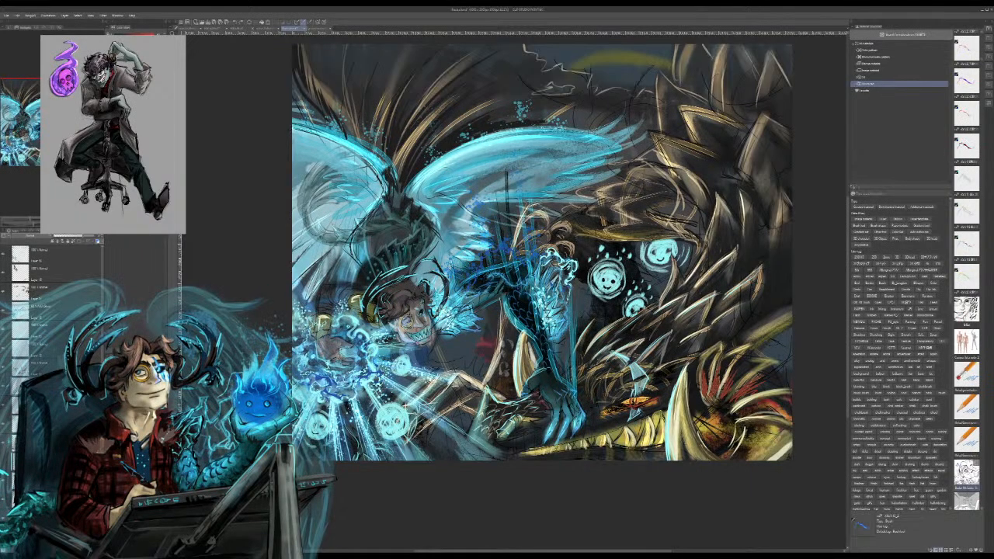
pyautogui.click(967, 311)
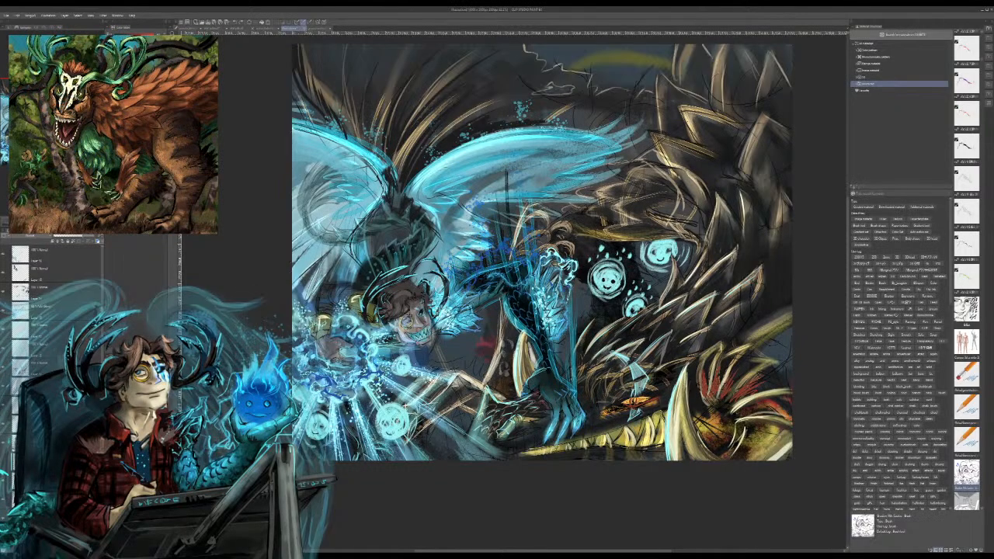
pyautogui.scroll(-10, 966, 478)
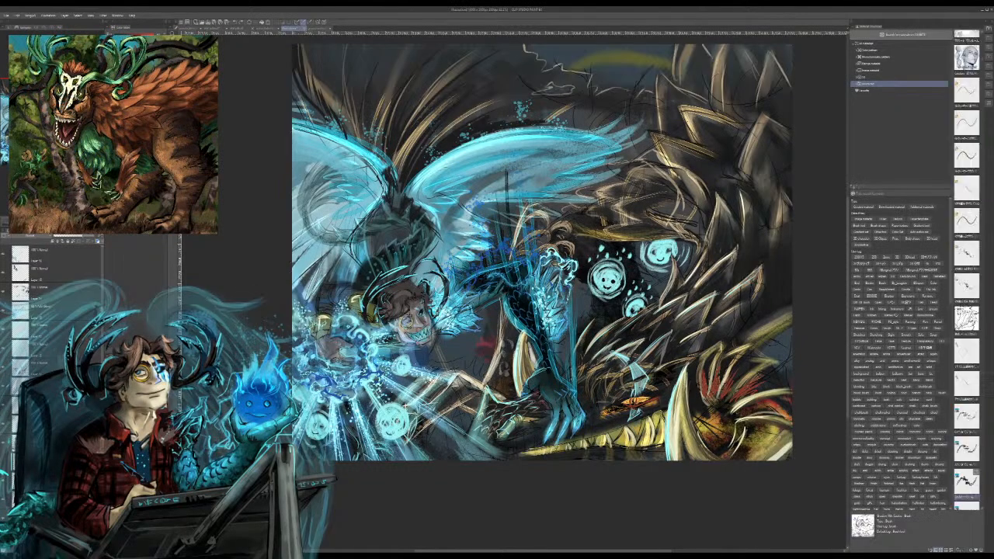
pyautogui.scroll(-10, 966, 480)
pyautogui.scroll(-10, 966, 311)
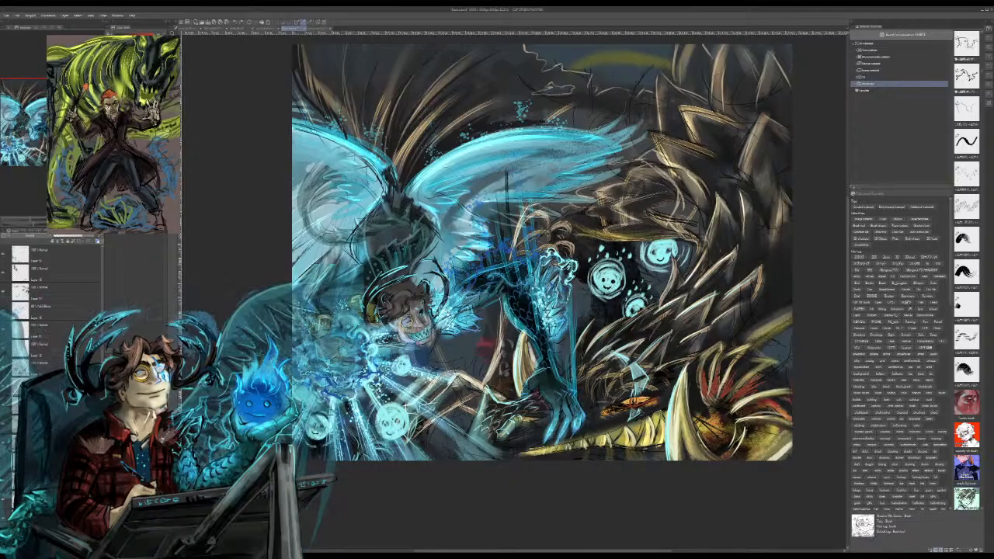
pyautogui.scroll(-10, 968, 483)
pyautogui.scroll(10, 968, 310)
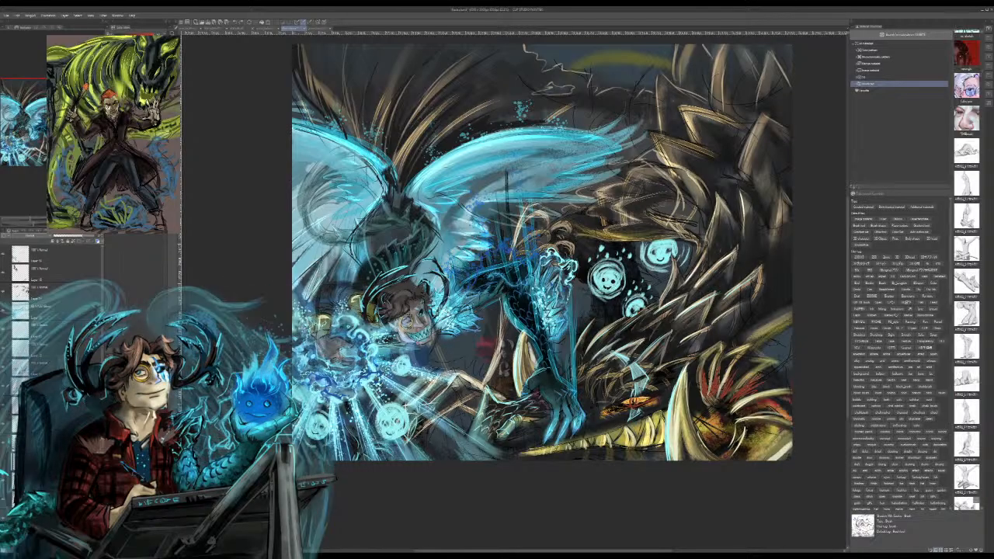
pyautogui.scroll(-6, 968, 311)
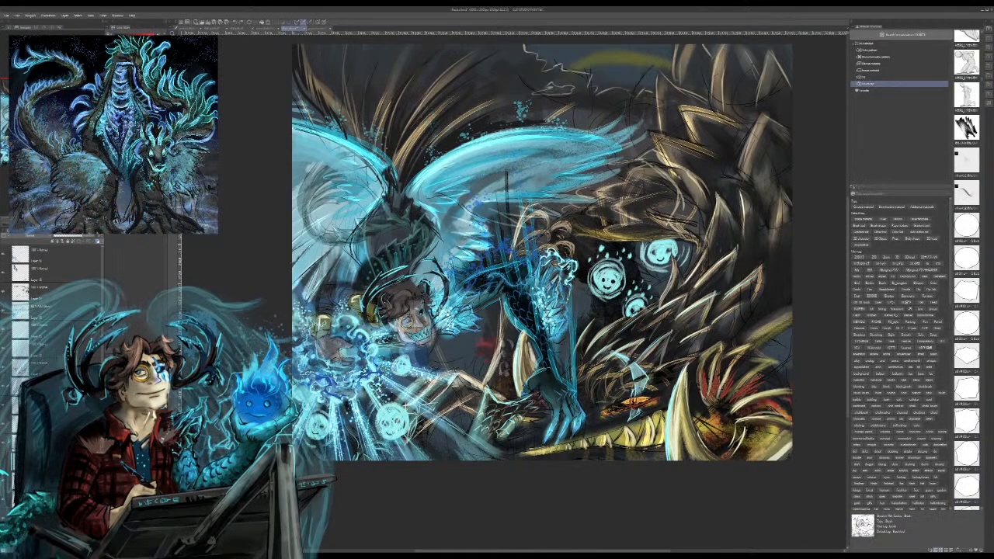
pyautogui.scroll(-5, 968, 311)
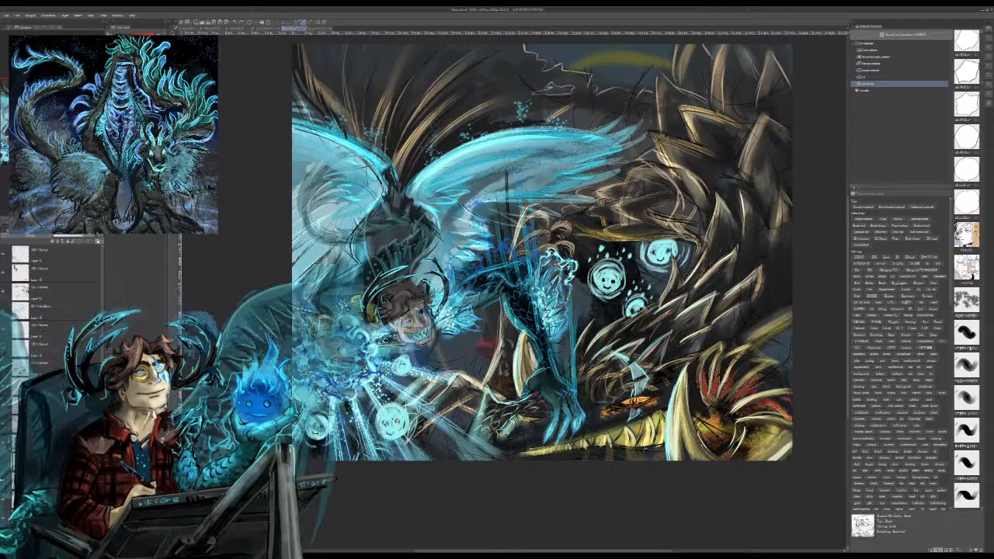
pyautogui.click(967, 236)
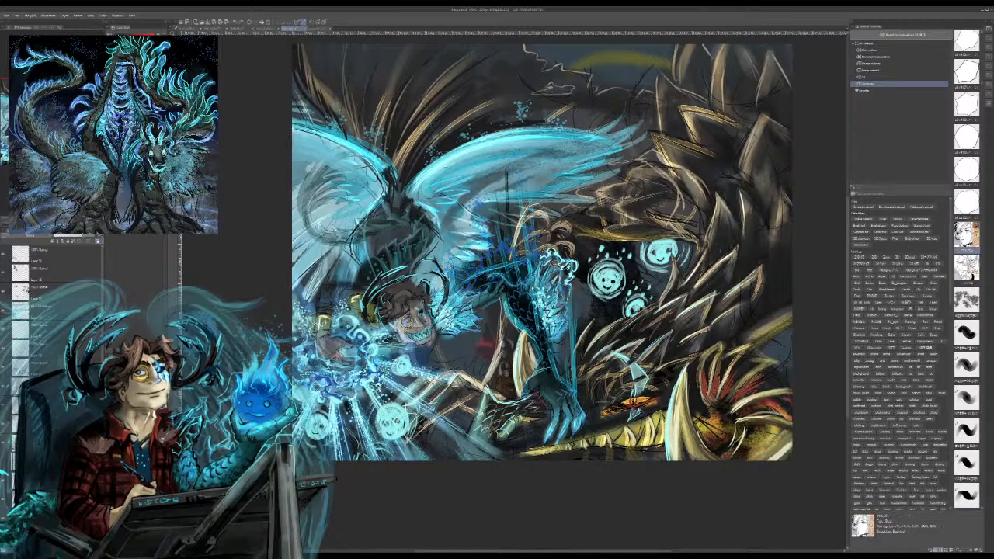
pyautogui.click(967, 236)
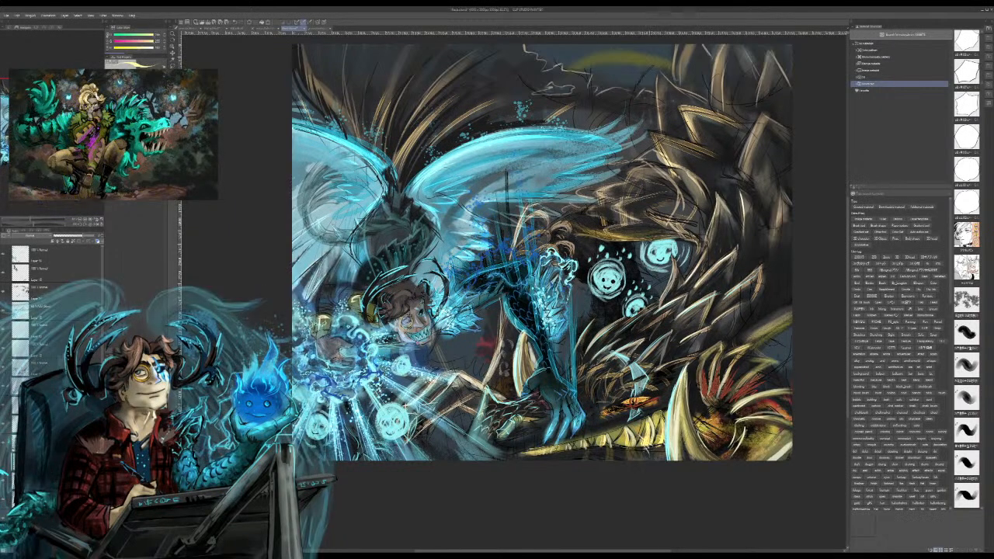
# Step: Paint bright red rim highlights along the dragon's large tusk and the curved frill spikes around its head
pyautogui.moveTo(612, 442); pyautogui.dragTo(614, 460)
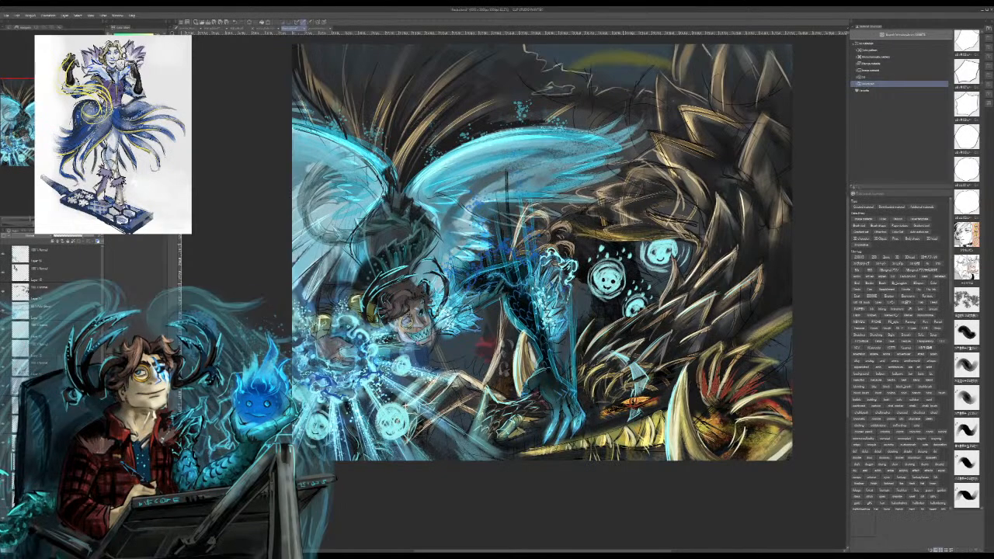
pyautogui.keyDown('alt'); pyautogui.click(625, 440); pyautogui.keyUp('alt')
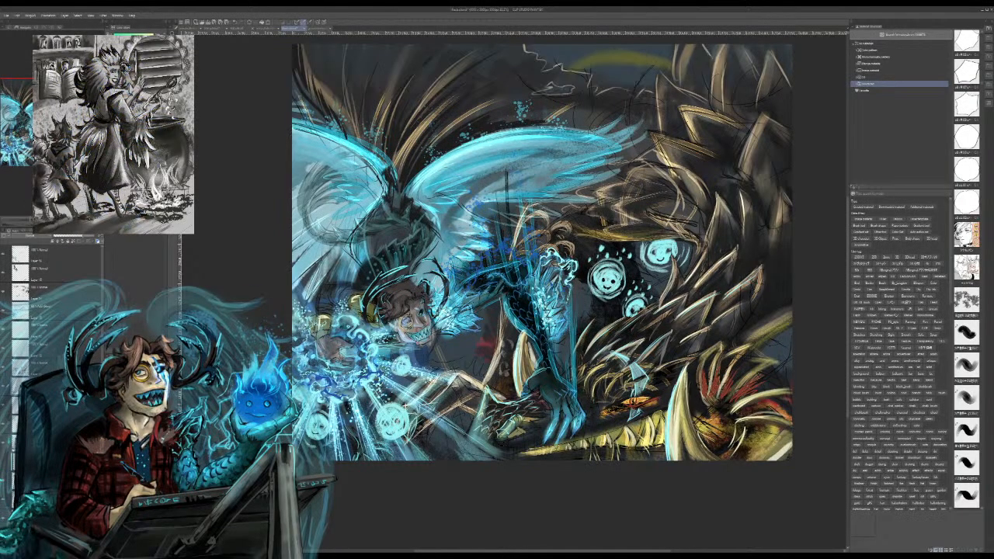
pyautogui.click(62, 254)
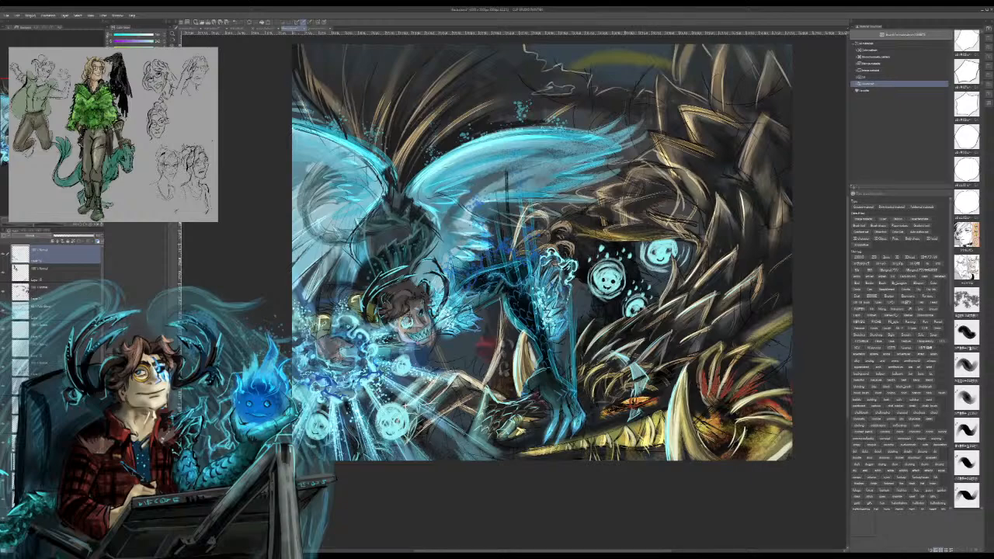
pyautogui.keyDown('alt'); pyautogui.click(628, 401); pyautogui.keyUp('alt')
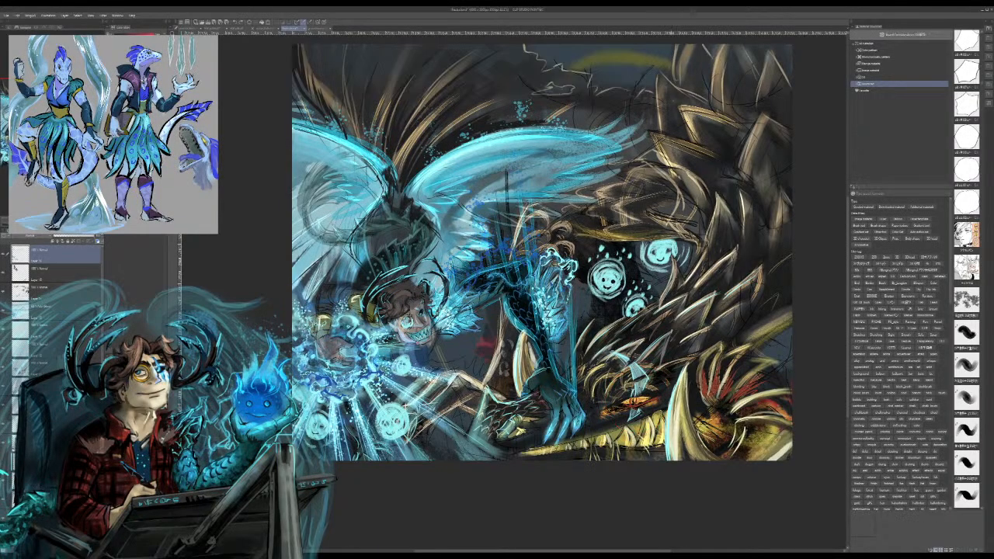
pyautogui.moveTo(675, 461)
pyautogui.mouseDown()
pyautogui.moveTo(687, 431)
pyautogui.moveTo(683, 399)
pyautogui.mouseUp()
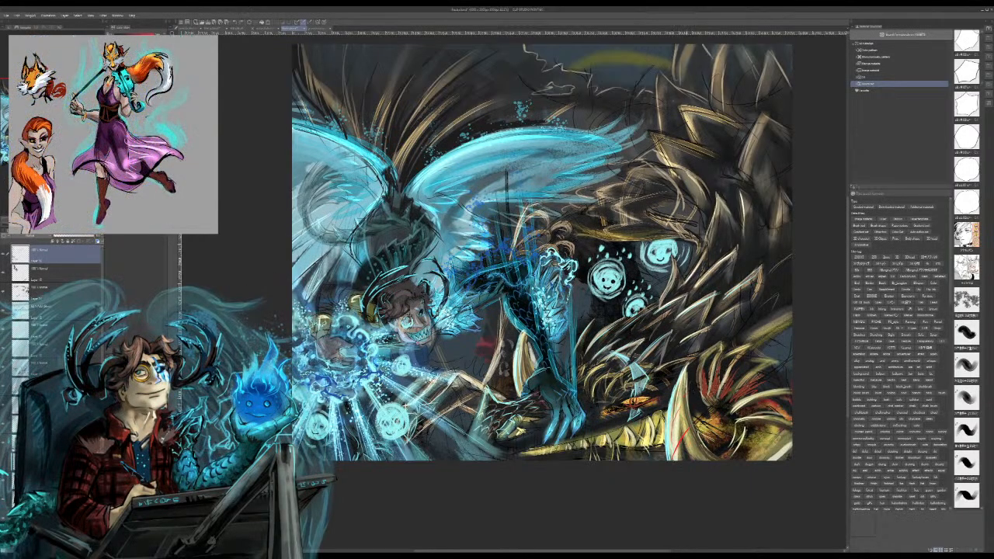
pyautogui.moveTo(673, 444); pyautogui.dragTo(682, 404)
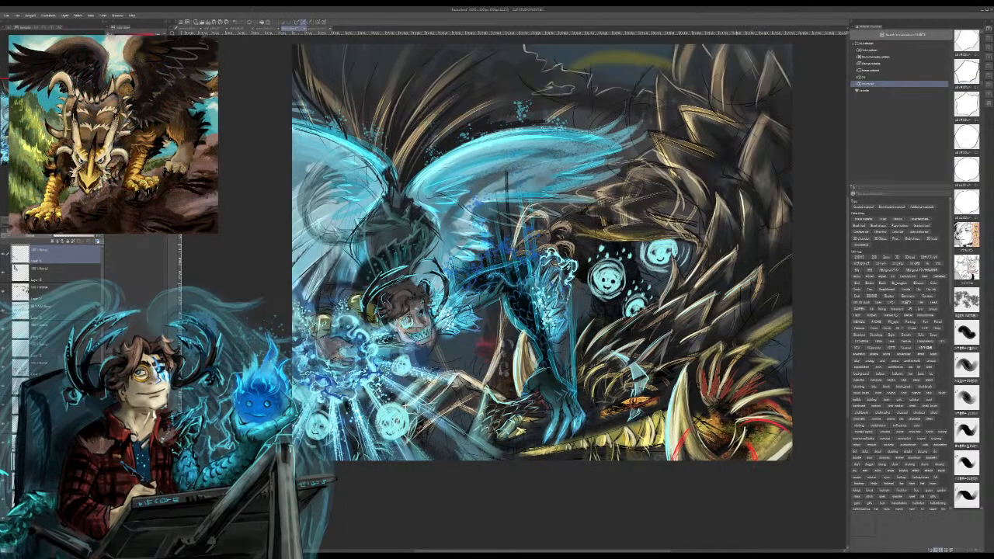
pyautogui.moveTo(758, 393); pyautogui.dragTo(788, 389)
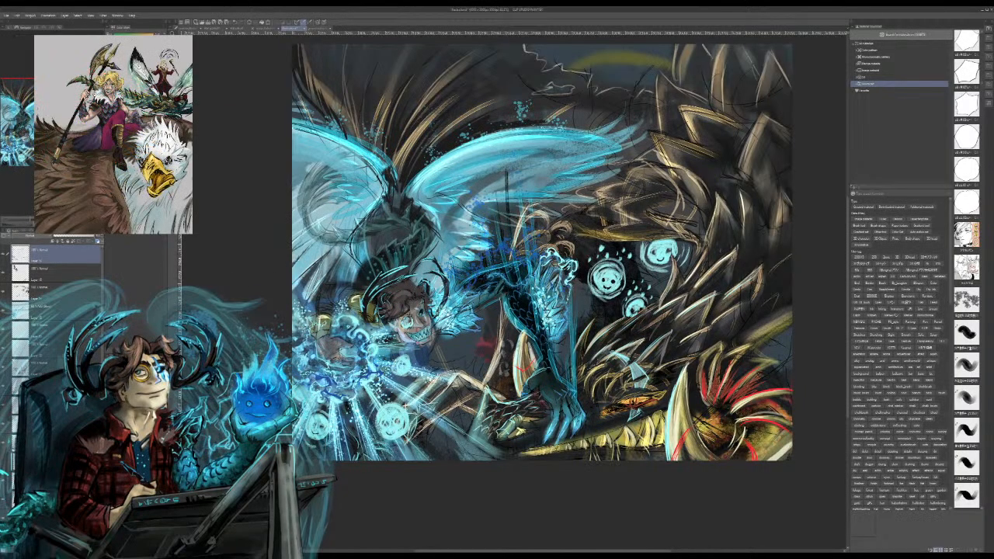
# Step: Paint fine light-cyan feathery strokes fanning upward over the figure's dark forearm, from the particle spray above the yellow cuff
pyautogui.scroll(5, 514, 295)
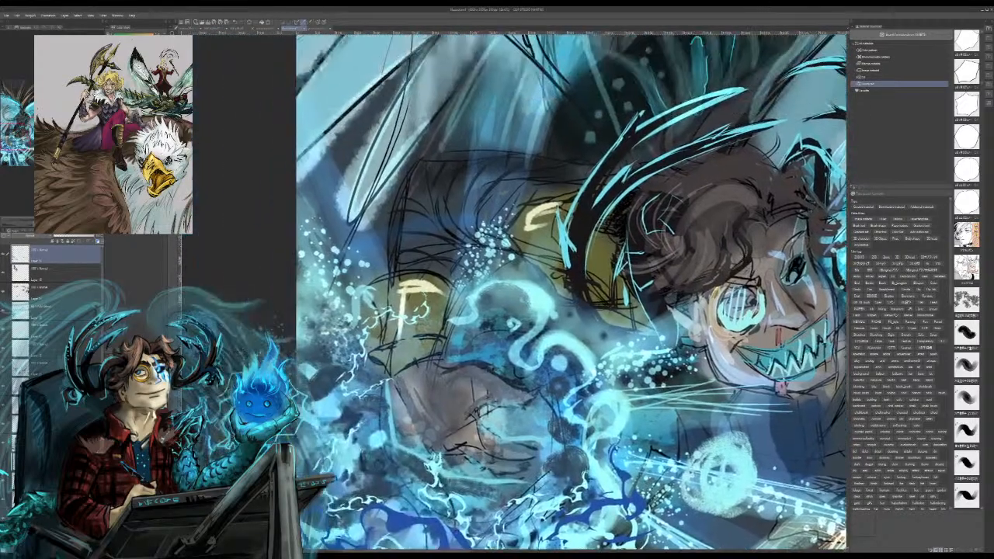
pyautogui.scroll(-1, 567, 291)
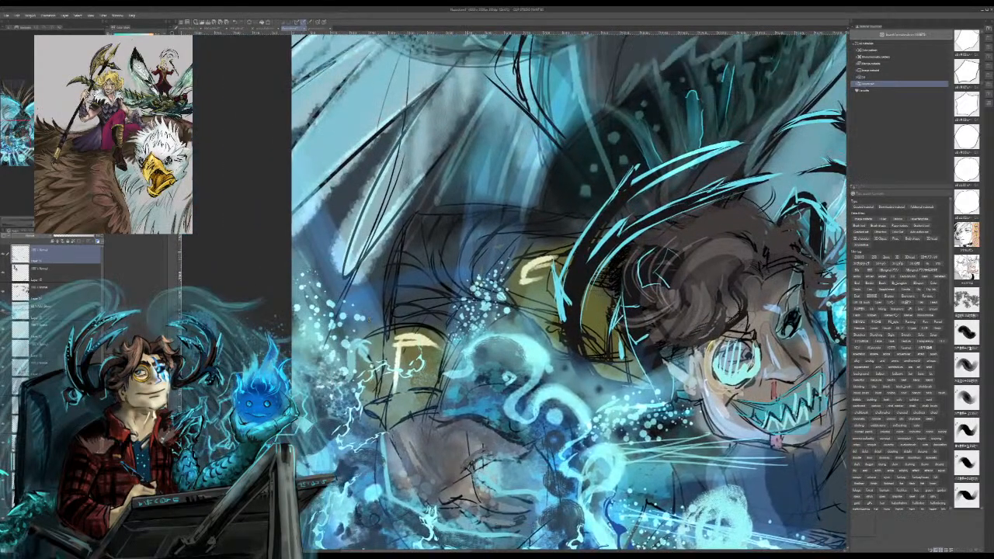
pyautogui.moveTo(414, 299)
pyautogui.mouseDown()
pyautogui.moveTo(452, 313)
pyautogui.moveTo(440, 334)
pyautogui.moveTo(416, 324)
pyautogui.moveTo(410, 320)
pyautogui.moveTo(445, 319)
pyautogui.mouseUp()
pyautogui.moveTo(420, 276)
pyautogui.mouseDown()
pyautogui.moveTo(456, 302)
pyautogui.moveTo(464, 295)
pyautogui.mouseUp()
pyautogui.moveTo(432, 238); pyautogui.dragTo(473, 297)
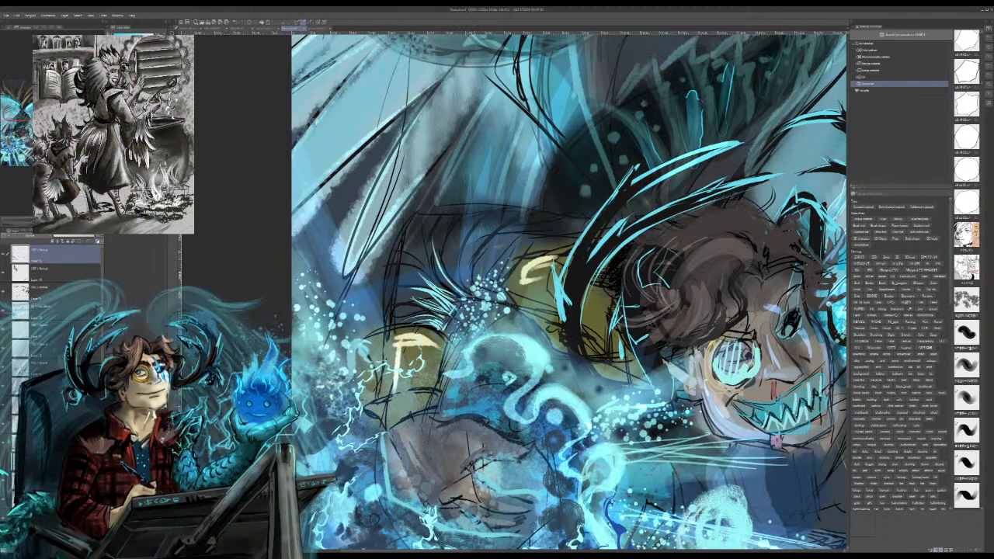
pyautogui.moveTo(436, 255); pyautogui.dragTo(485, 303)
pyautogui.moveTo(454, 268); pyautogui.dragTo(483, 303)
pyautogui.moveTo(460, 249); pyautogui.dragTo(485, 296)
pyautogui.moveTo(493, 296); pyautogui.dragTo(499, 304)
pyautogui.moveTo(475, 249); pyautogui.dragTo(494, 299)
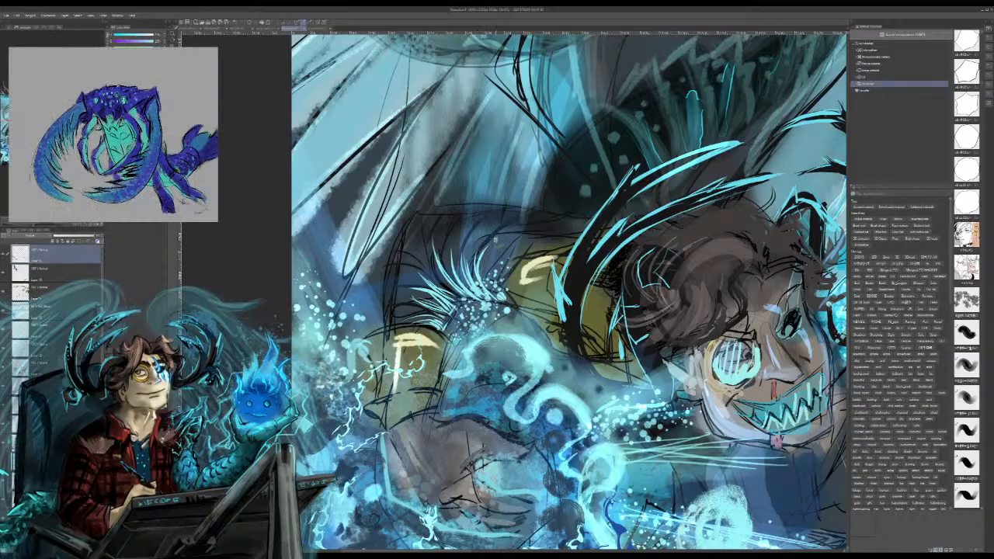
pyautogui.moveTo(483, 249)
pyautogui.mouseDown()
pyautogui.moveTo(476, 273)
pyautogui.moveTo(500, 306)
pyautogui.moveTo(530, 320)
pyautogui.mouseUp()
pyautogui.moveTo(482, 296); pyautogui.dragTo(525, 317)
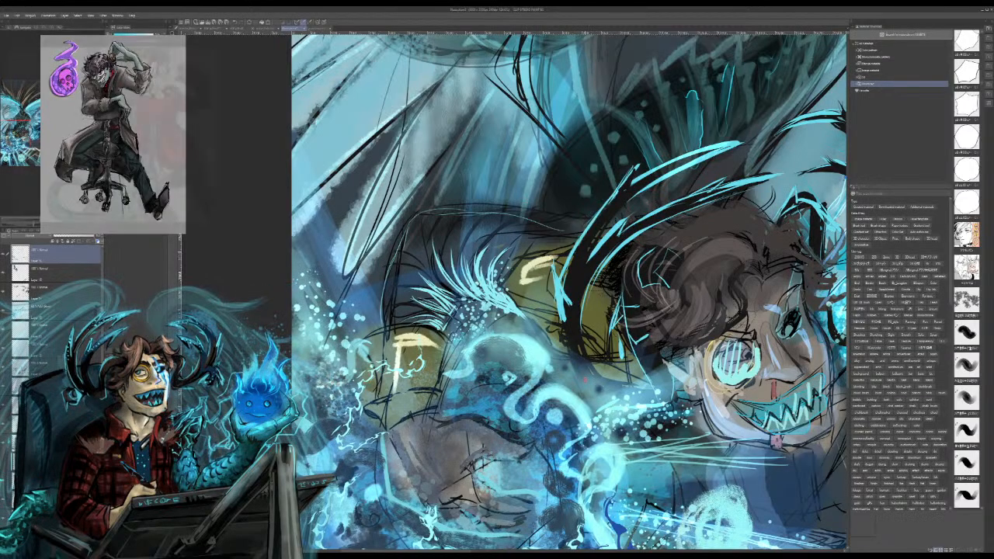
pyautogui.moveTo(585, 379); pyautogui.dragTo(498, 361)
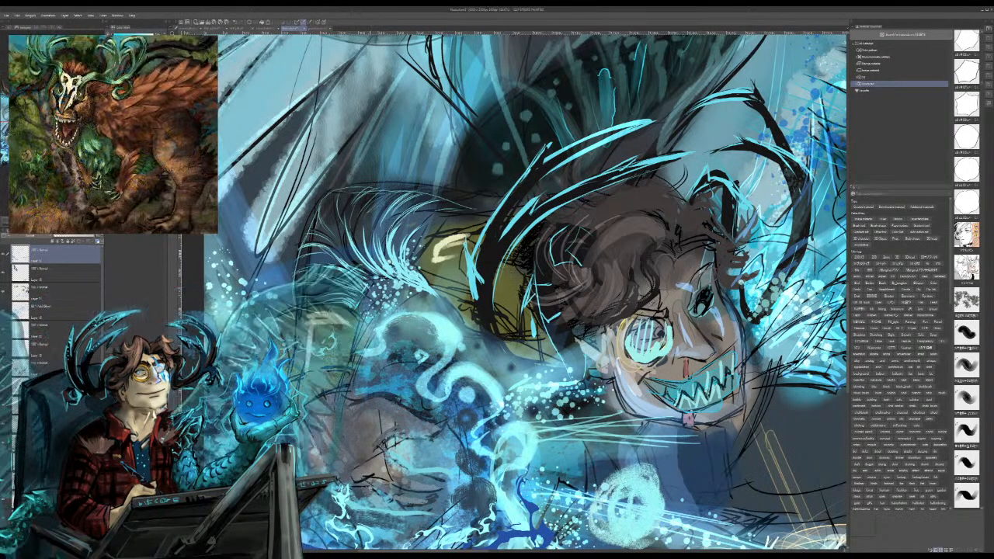
pyautogui.moveTo(648, 338); pyautogui.dragTo(646, 314)
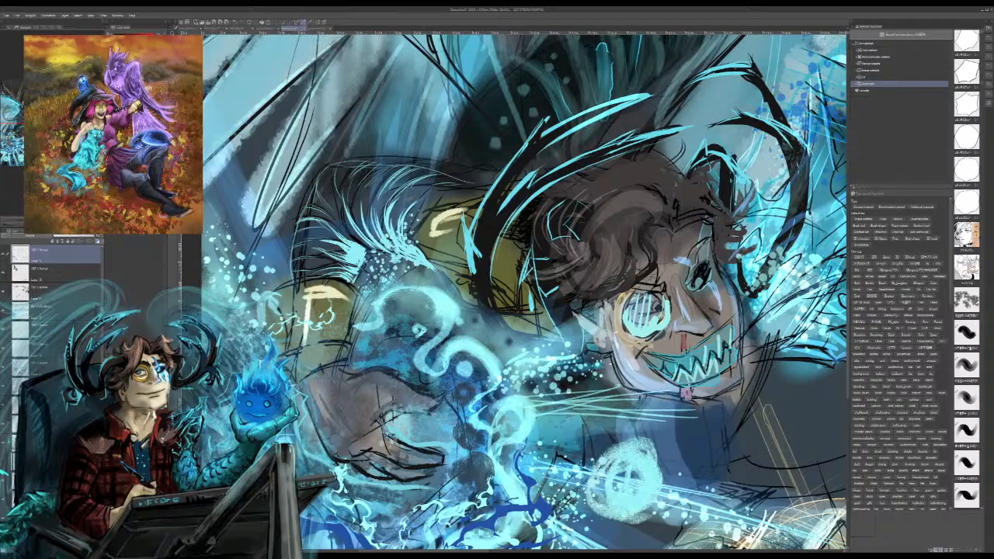
pyautogui.moveTo(387, 410)
pyautogui.mouseDown()
pyautogui.moveTo(417, 415)
pyautogui.moveTo(433, 398)
pyautogui.moveTo(360, 375)
pyautogui.moveTo(343, 382)
pyautogui.mouseUp()
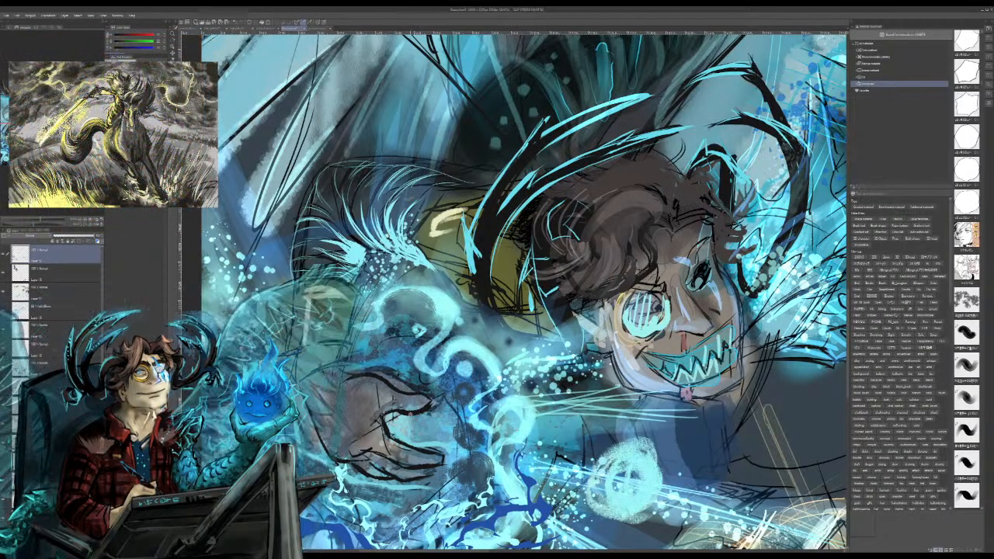
pyautogui.hotkey('ctrl', 'z')
pyautogui.hotkey('ctrl', 'z')
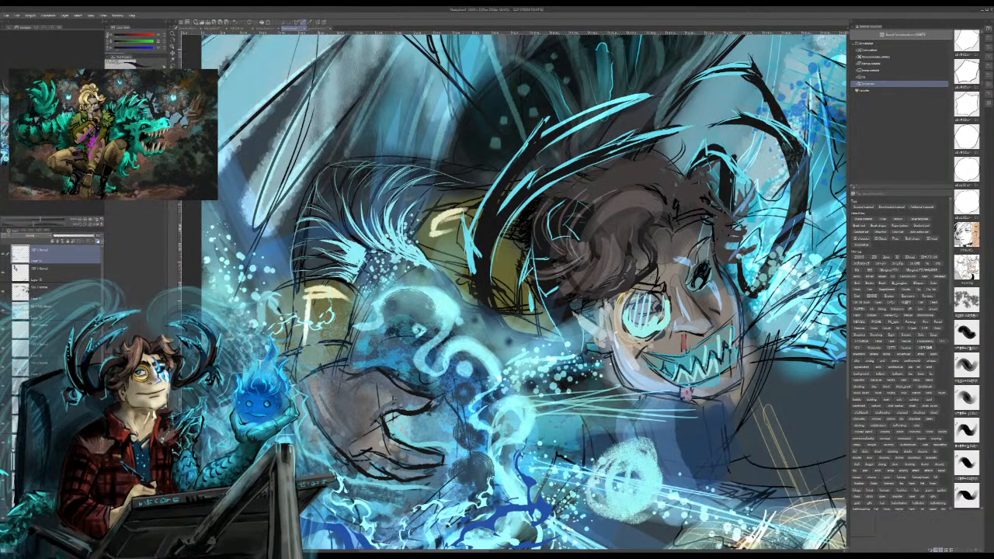
# Step: Ink bold dark outlines around the casting hand's wrist, the rim of the yellow cuff and the curled fingers
pyautogui.moveTo(351, 381); pyautogui.dragTo(355, 358)
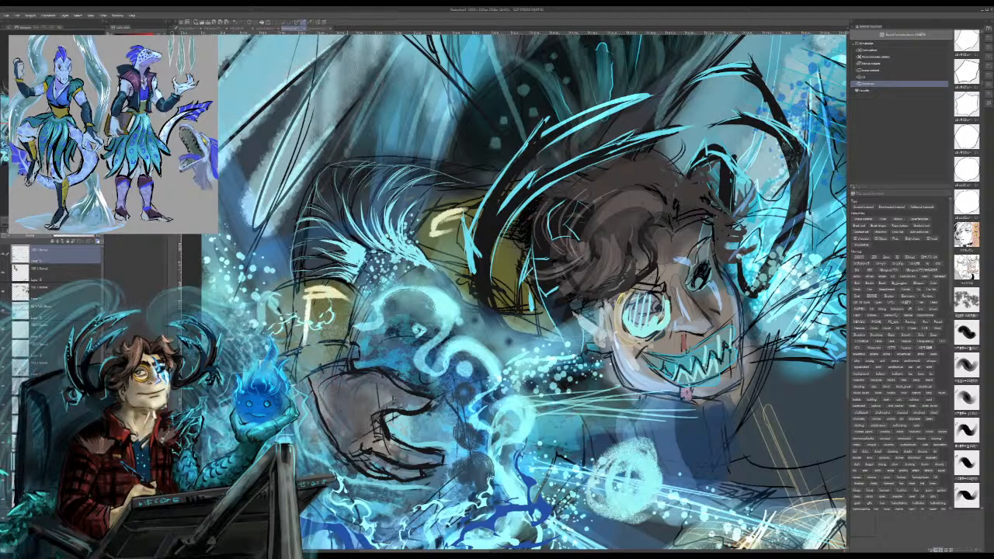
pyautogui.moveTo(369, 299)
pyautogui.mouseDown()
pyautogui.moveTo(351, 340)
pyautogui.moveTo(319, 275)
pyautogui.mouseUp()
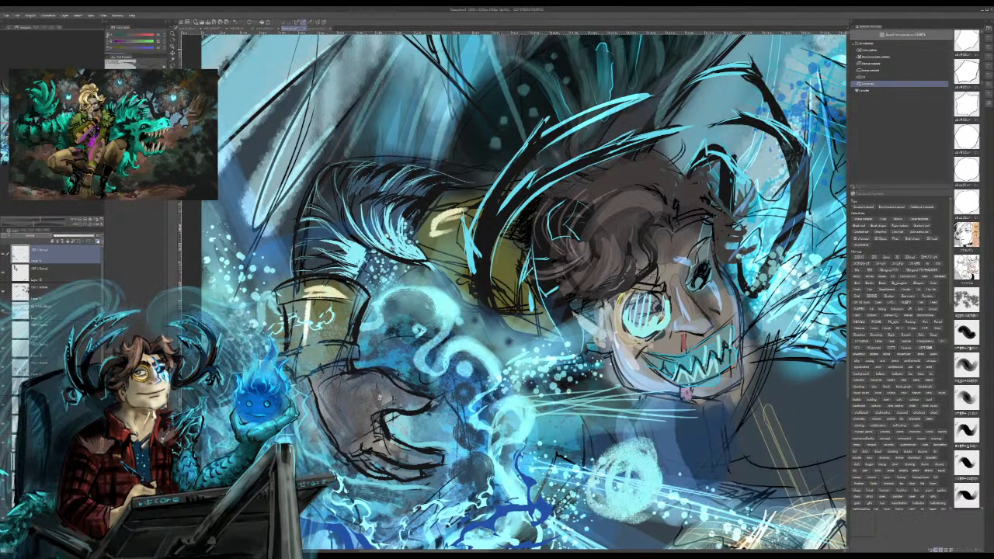
pyautogui.moveTo(380, 397)
pyautogui.mouseDown()
pyautogui.moveTo(381, 405)
pyautogui.moveTo(427, 410)
pyautogui.mouseUp()
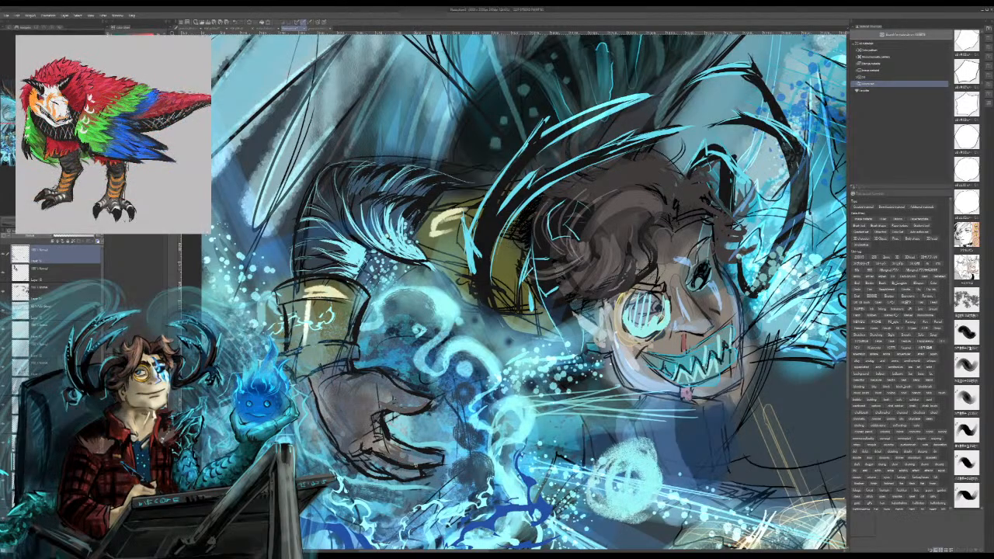
pyautogui.moveTo(413, 468); pyautogui.dragTo(439, 462)
pyautogui.moveTo(367, 459); pyautogui.dragTo(393, 474)
pyautogui.moveTo(386, 471); pyautogui.dragTo(408, 479)
pyautogui.moveTo(354, 461); pyautogui.dragTo(376, 472)
pyautogui.keyDown('alt'); pyautogui.click(324, 411); pyautogui.keyUp('alt')
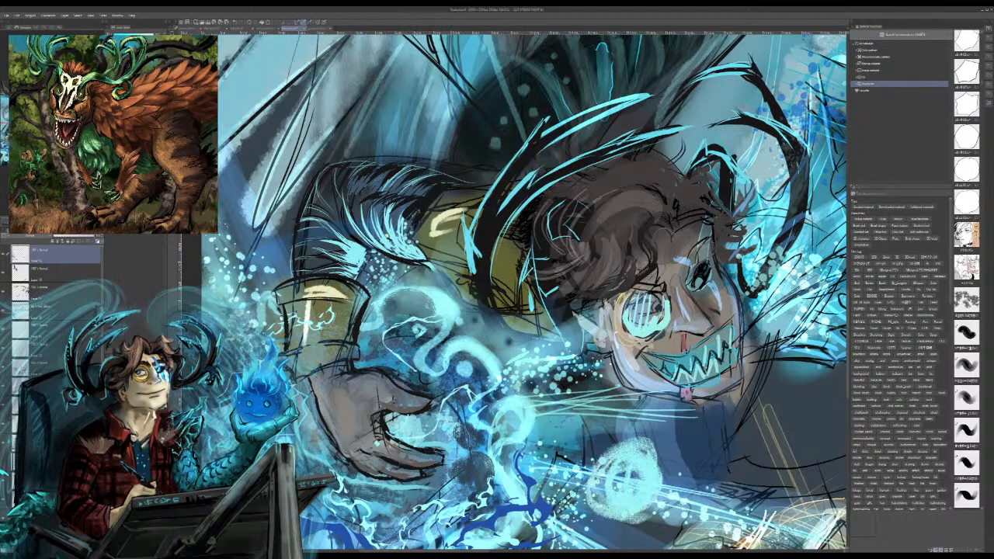
# Step: Paint a curved trail of glowing cyan particles arching from the wrist around the fingertips of the casting hand
pyautogui.moveTo(423, 377); pyautogui.dragTo(353, 365)
pyautogui.moveTo(458, 431)
pyautogui.mouseDown()
pyautogui.moveTo(431, 474)
pyautogui.moveTo(451, 410)
pyautogui.moveTo(386, 368)
pyautogui.moveTo(449, 403)
pyautogui.moveTo(427, 472)
pyautogui.mouseUp()
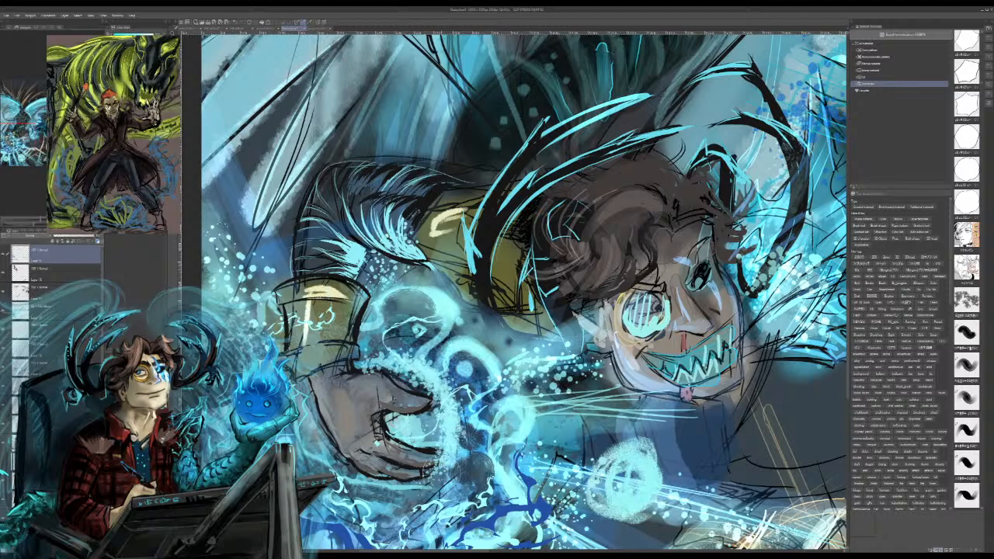
pyautogui.moveTo(366, 346); pyautogui.dragTo(446, 403)
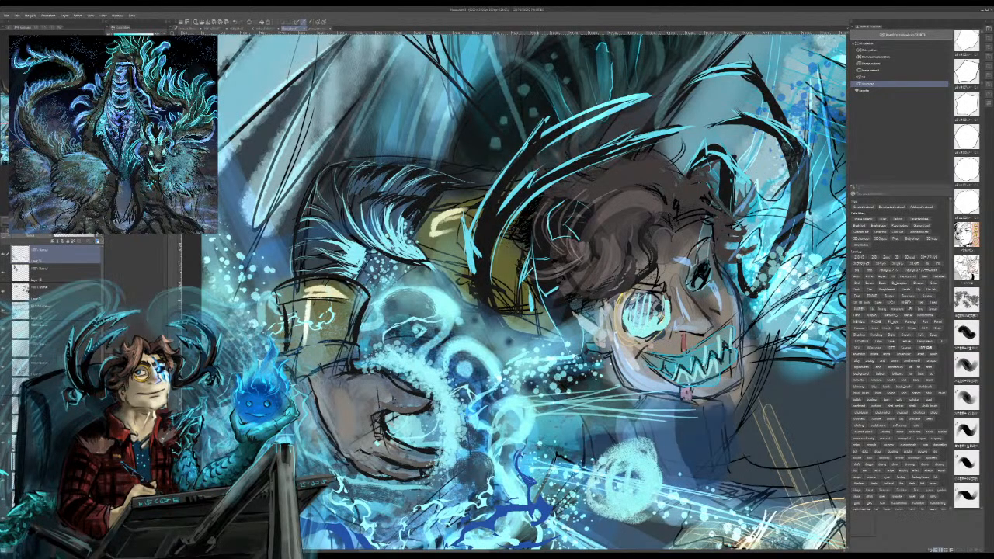
pyautogui.moveTo(536, 435); pyautogui.dragTo(518, 90)
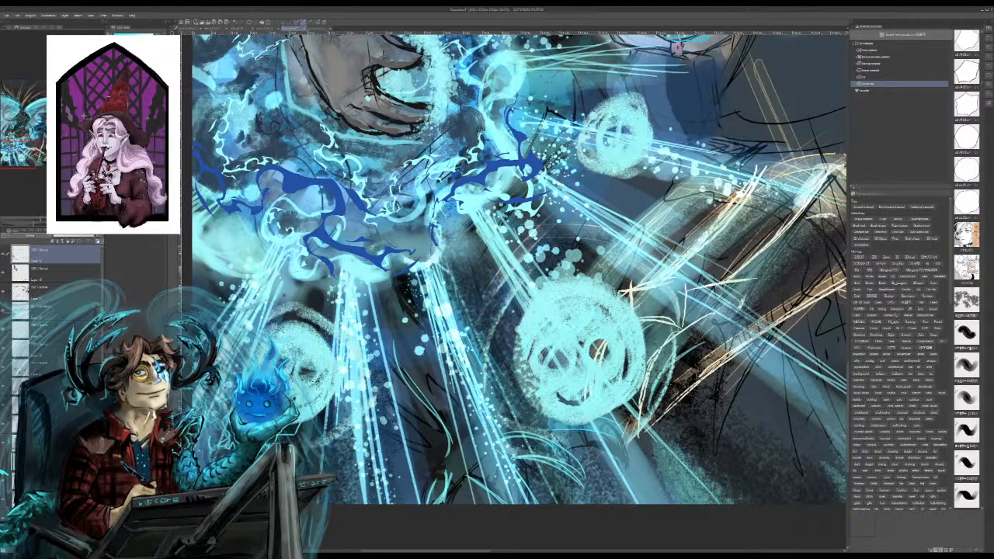
# Step: Spray fine cyan particles around the smiling spirit orbs, with flecks above and along the lower rim of the upper orb beside the spikes
pyautogui.moveTo(311, 333); pyautogui.dragTo(295, 339)
pyautogui.moveTo(628, 104)
pyautogui.mouseDown()
pyautogui.moveTo(615, 102)
pyautogui.moveTo(626, 98)
pyautogui.mouseUp()
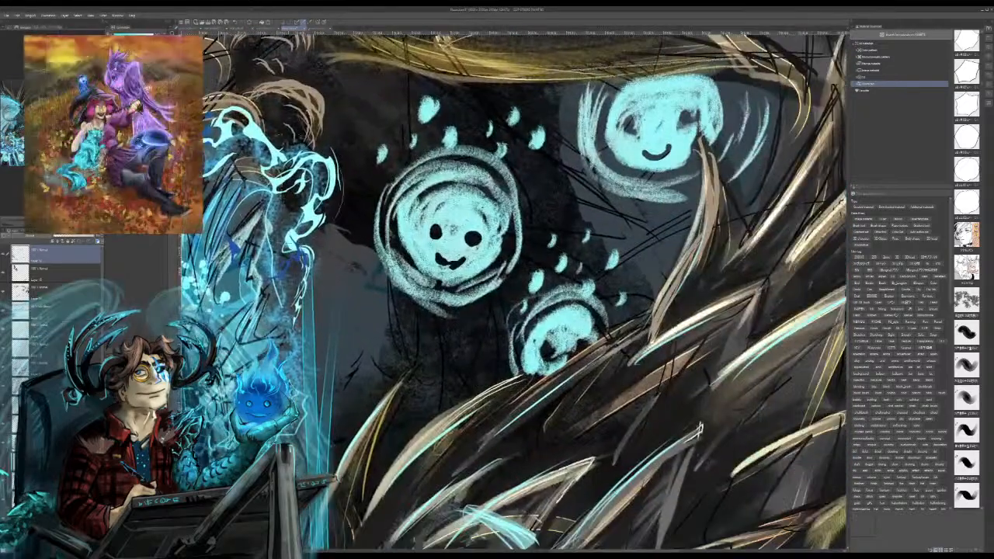
pyautogui.moveTo(469, 154); pyautogui.dragTo(452, 176)
pyautogui.moveTo(586, 292)
pyautogui.mouseDown()
pyautogui.moveTo(573, 288)
pyautogui.moveTo(553, 320)
pyautogui.mouseUp()
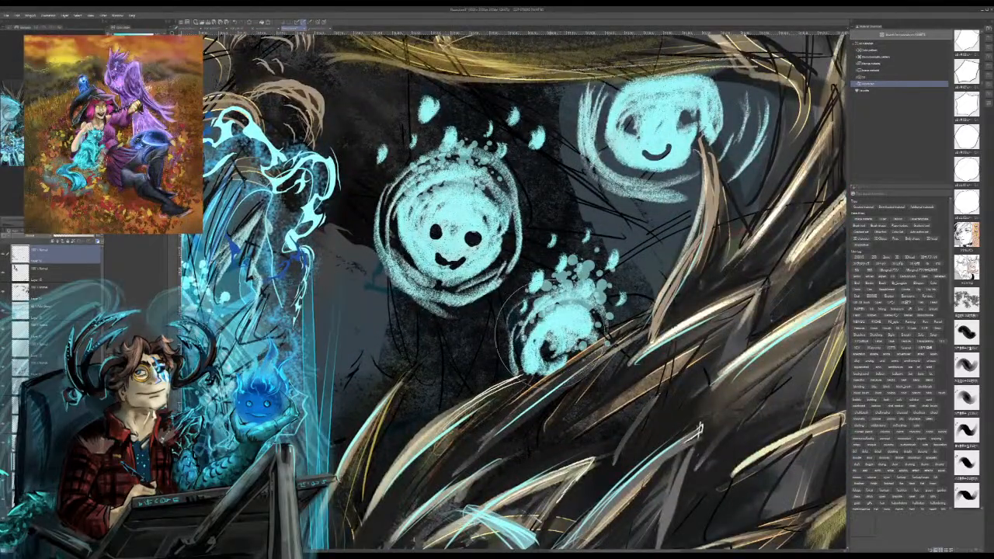
pyautogui.moveTo(618, 108)
pyautogui.mouseDown()
pyautogui.moveTo(621, 96)
pyautogui.moveTo(658, 85)
pyautogui.moveTo(720, 102)
pyautogui.mouseUp()
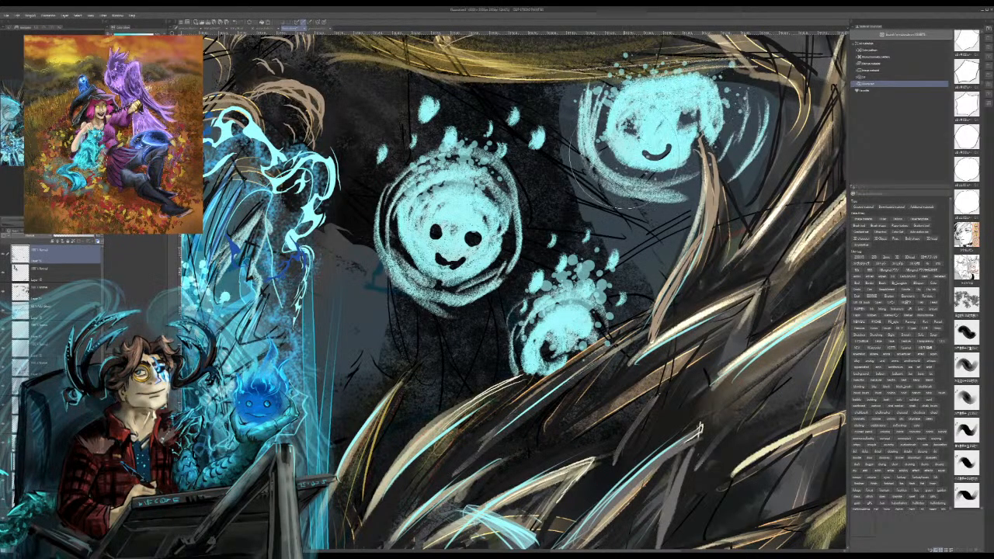
pyautogui.moveTo(623, 157)
pyautogui.mouseDown()
pyautogui.moveTo(662, 171)
pyautogui.moveTo(600, 148)
pyautogui.moveTo(669, 158)
pyautogui.mouseUp()
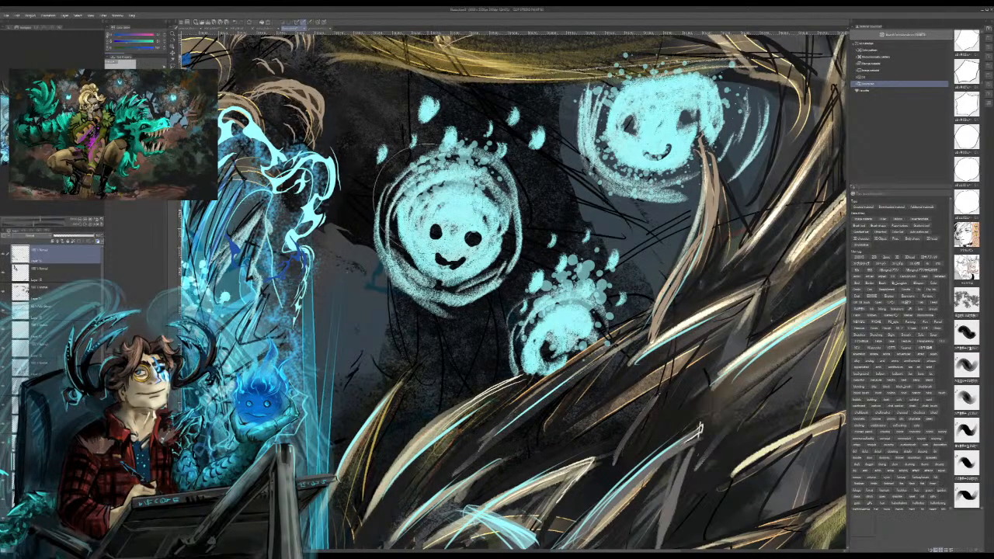
# Step: Speckle deep blue particles across the upper parts of the three spirit orbs beside the dragon's spikes
pyautogui.moveTo(463, 183)
pyautogui.mouseDown()
pyautogui.moveTo(457, 192)
pyautogui.moveTo(455, 154)
pyautogui.moveTo(457, 210)
pyautogui.mouseUp()
pyautogui.hotkey('ctrl', 'z')
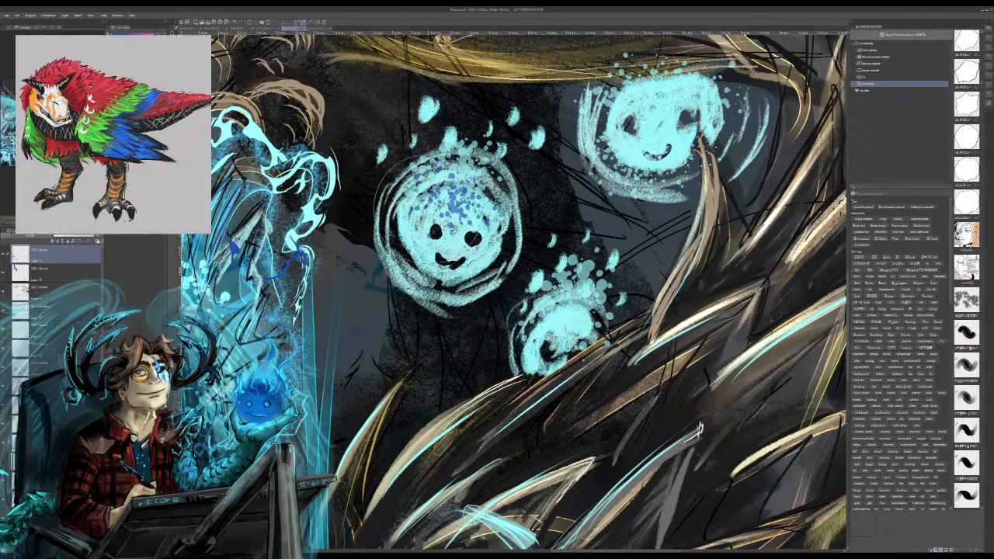
pyautogui.moveTo(427, 226); pyautogui.dragTo(425, 233)
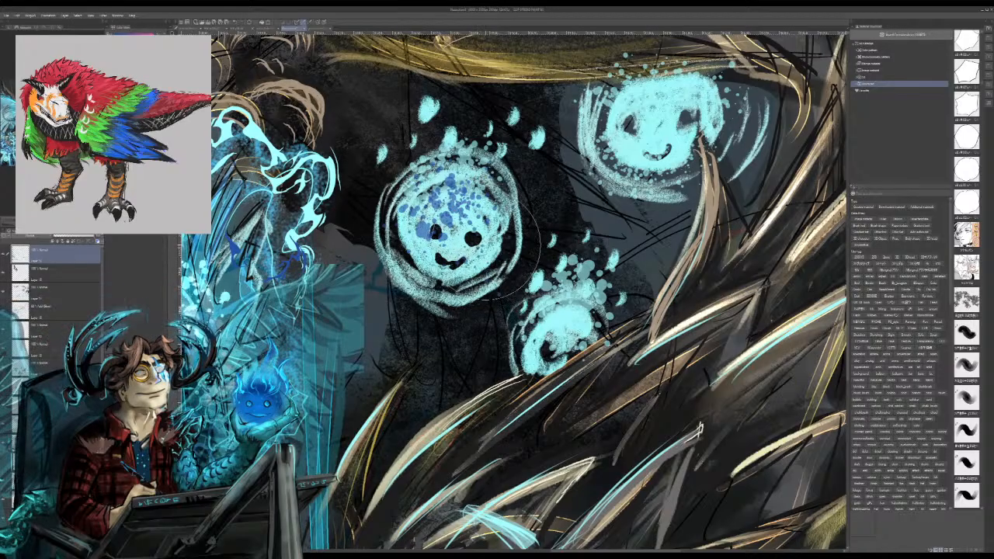
pyautogui.moveTo(486, 236)
pyautogui.mouseDown()
pyautogui.moveTo(490, 182)
pyautogui.moveTo(475, 173)
pyautogui.moveTo(470, 180)
pyautogui.mouseUp()
pyautogui.moveTo(620, 112)
pyautogui.mouseDown()
pyautogui.moveTo(680, 91)
pyautogui.moveTo(650, 110)
pyautogui.moveTo(633, 64)
pyautogui.mouseUp()
pyautogui.hotkey('ctrl', 'z')
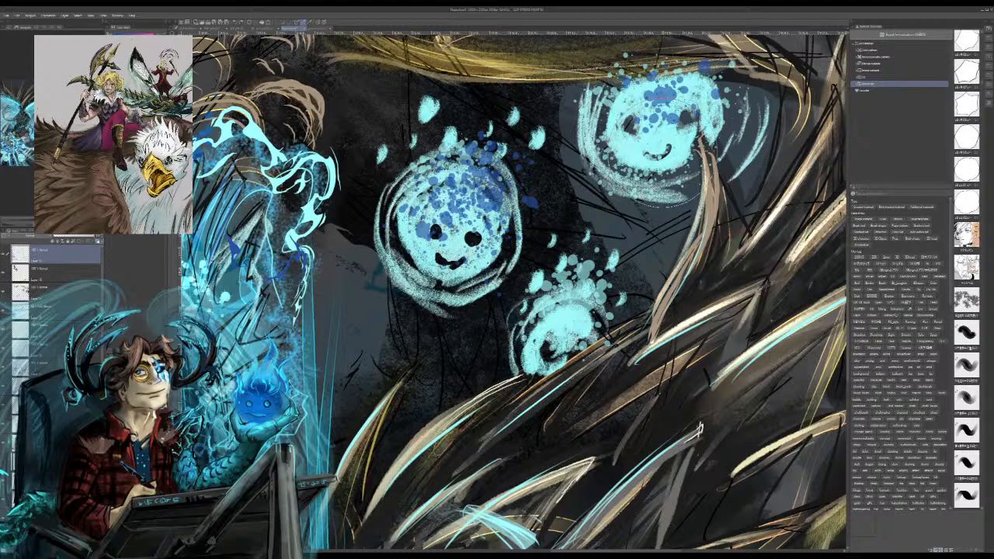
pyautogui.hotkey('ctrl', 'z')
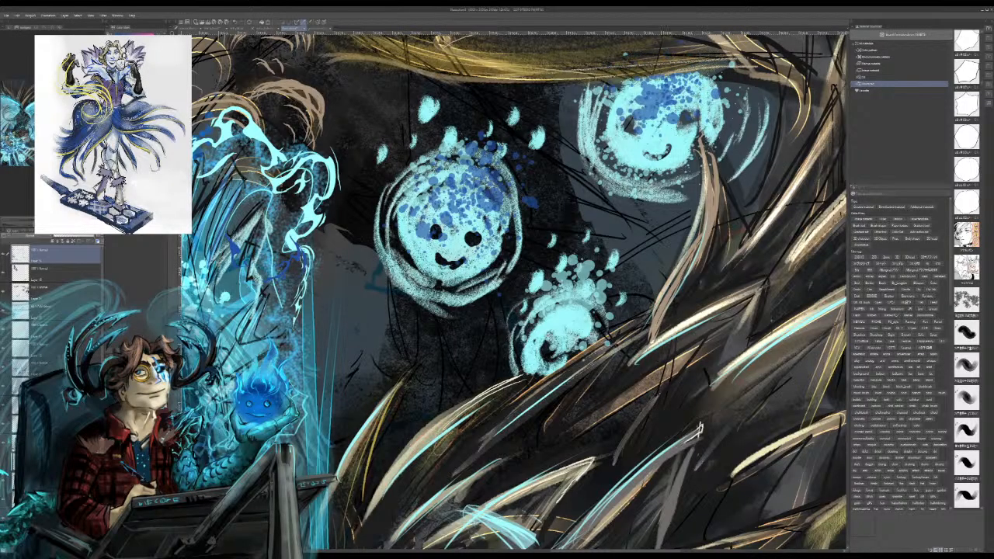
pyautogui.moveTo(584, 292)
pyautogui.mouseDown()
pyautogui.moveTo(592, 264)
pyautogui.moveTo(600, 308)
pyautogui.mouseUp()
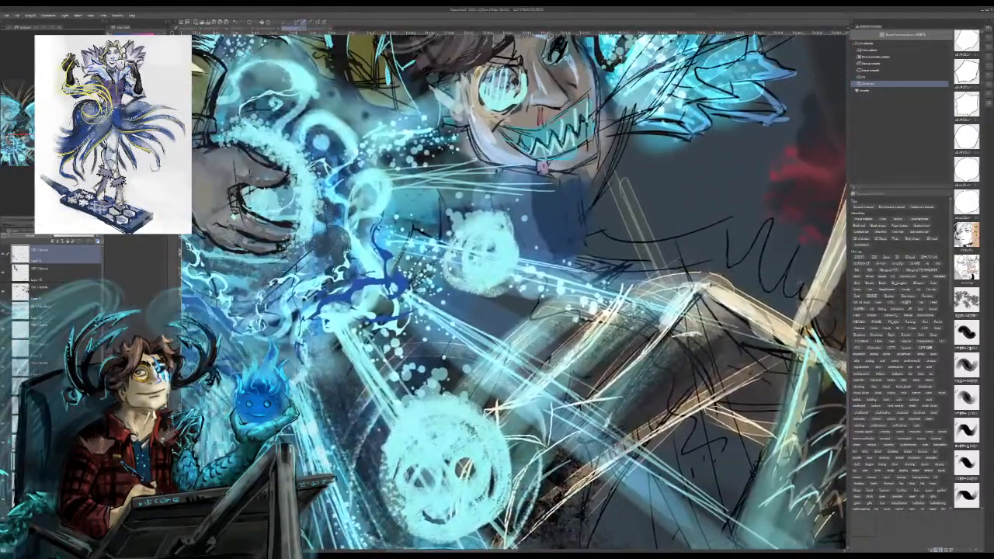
# Step: Speckle deep blue particles over the spirit orbs around and below the casting hand and along the light rays reaching them
pyautogui.moveTo(486, 217); pyautogui.dragTo(489, 221)
pyautogui.moveTo(439, 410)
pyautogui.mouseDown()
pyautogui.moveTo(393, 394)
pyautogui.moveTo(402, 418)
pyautogui.moveTo(476, 409)
pyautogui.moveTo(380, 380)
pyautogui.moveTo(577, 371)
pyautogui.mouseUp()
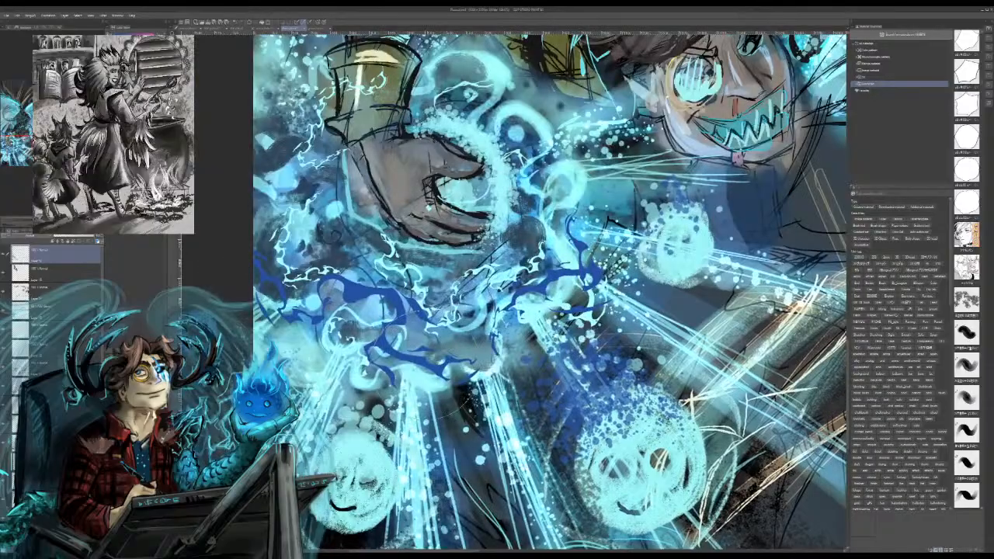
pyautogui.moveTo(394, 381)
pyautogui.mouseDown()
pyautogui.moveTo(377, 409)
pyautogui.moveTo(359, 411)
pyautogui.moveTo(379, 405)
pyautogui.moveTo(388, 369)
pyautogui.mouseUp()
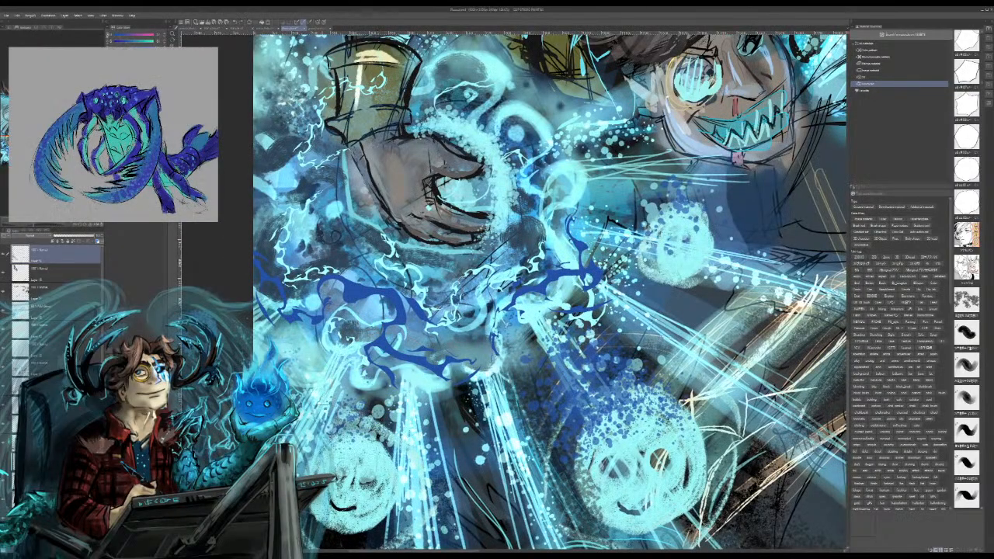
pyautogui.moveTo(341, 432)
pyautogui.mouseDown()
pyautogui.moveTo(380, 427)
pyautogui.moveTo(368, 439)
pyautogui.mouseUp()
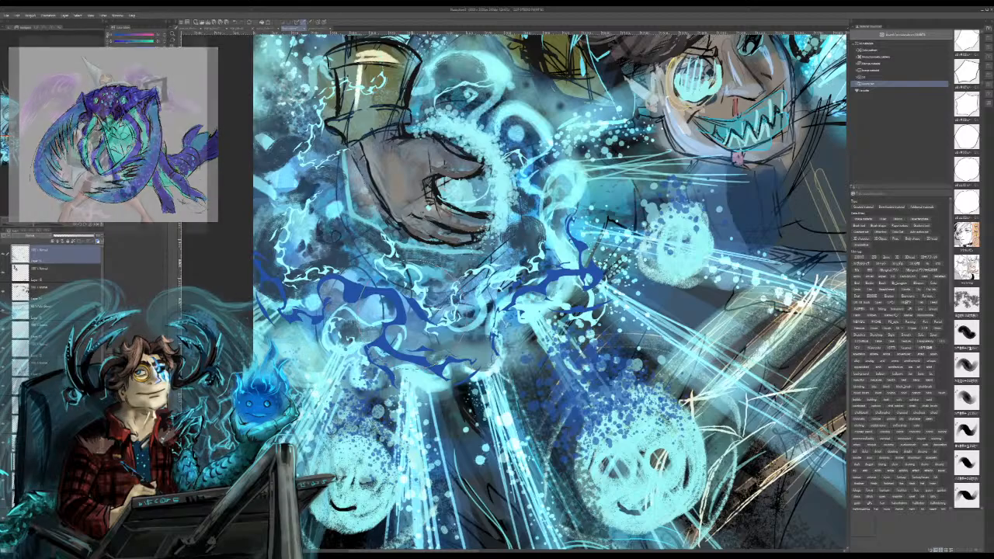
# Step: Spray a curved band of light cyan particles along the lower edge of the casting hand and its curled fingers
pyautogui.moveTo(528, 264); pyautogui.dragTo(605, 378)
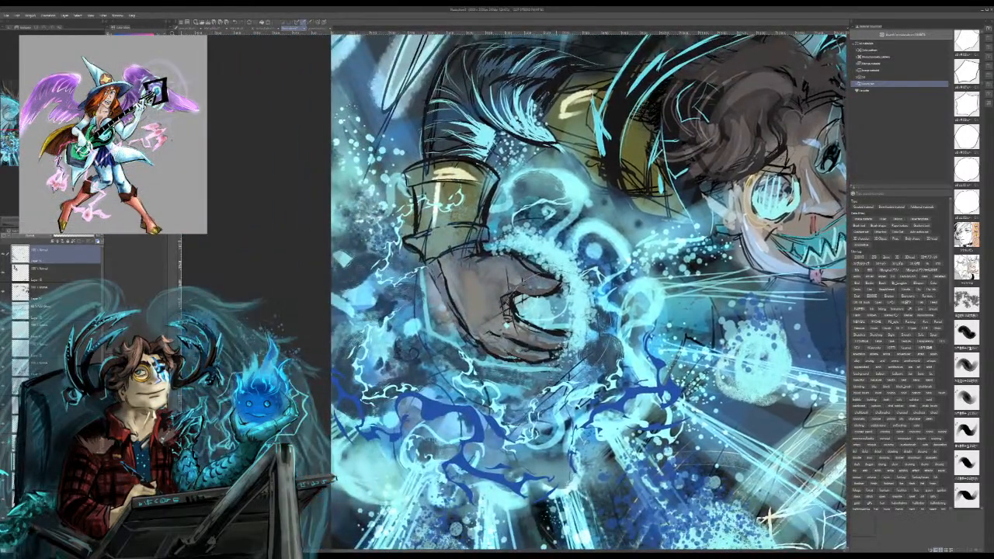
pyautogui.moveTo(472, 304)
pyautogui.mouseDown()
pyautogui.moveTo(474, 342)
pyautogui.moveTo(547, 359)
pyautogui.moveTo(483, 355)
pyautogui.moveTo(450, 313)
pyautogui.moveTo(458, 351)
pyautogui.moveTo(448, 299)
pyautogui.moveTo(459, 352)
pyautogui.moveTo(506, 362)
pyautogui.moveTo(553, 354)
pyautogui.mouseUp()
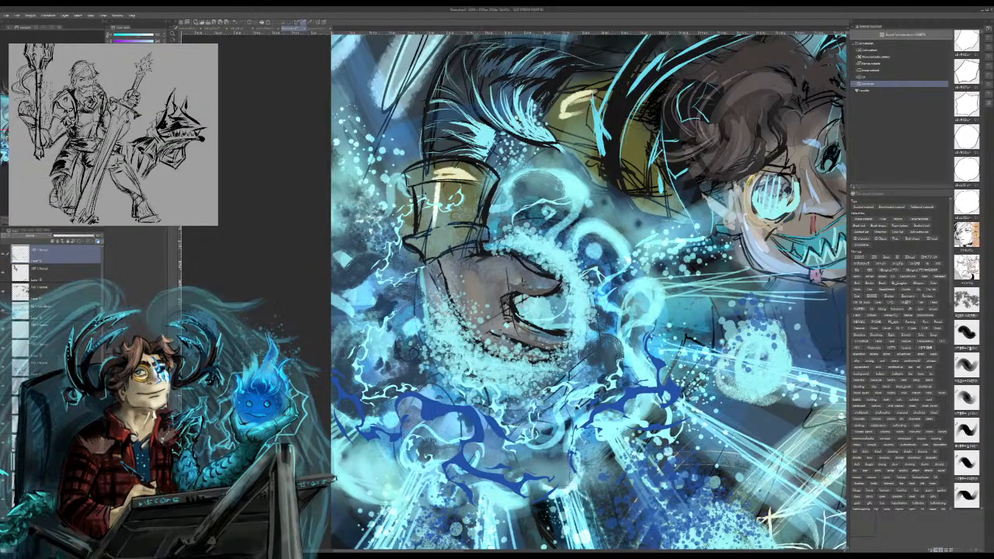
pyautogui.hotkey('ctrl', '-')
pyautogui.hotkey('ctrl', '-')
pyautogui.hotkey('ctrl', '-')
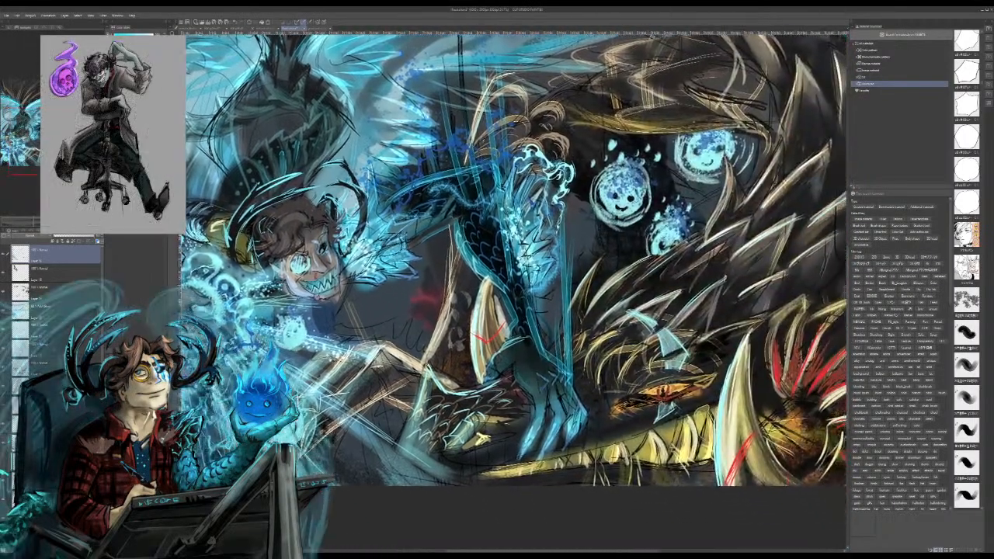
# Step: Try a broad soft cyan airbrush glow over the lower part of the scene
pyautogui.moveTo(512, 264); pyautogui.dragTo(635, 304)
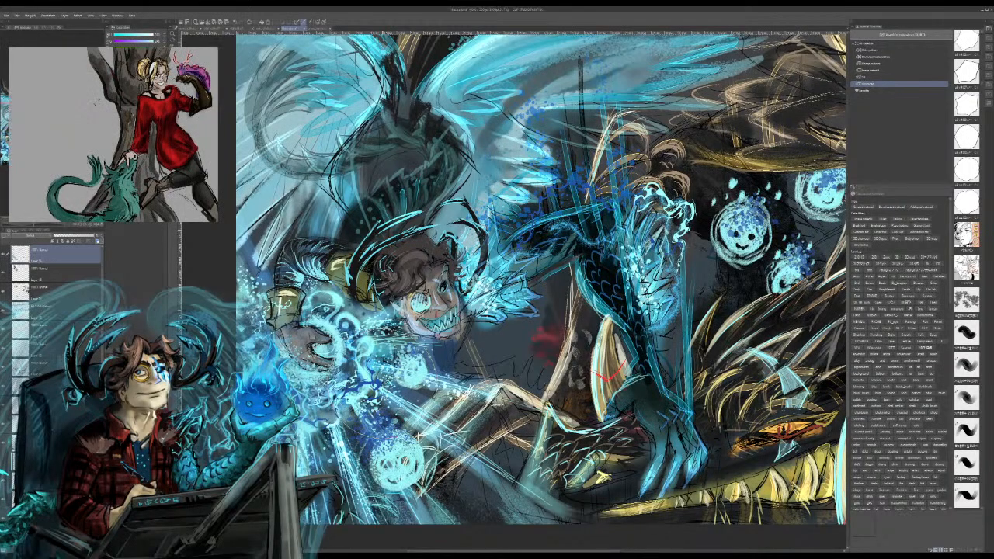
pyautogui.moveTo(668, 279); pyautogui.dragTo(589, 339)
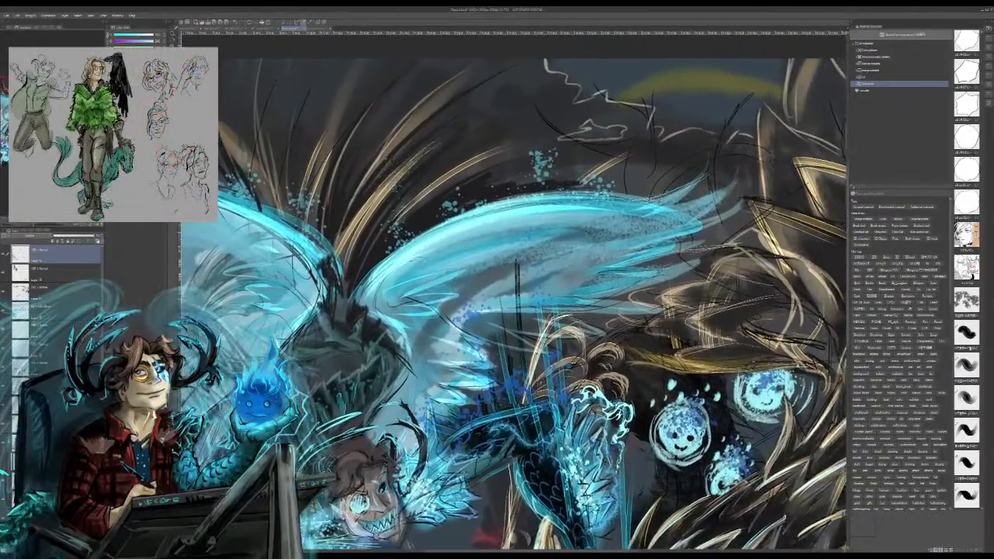
pyautogui.moveTo(516, 291); pyautogui.dragTo(528, 223)
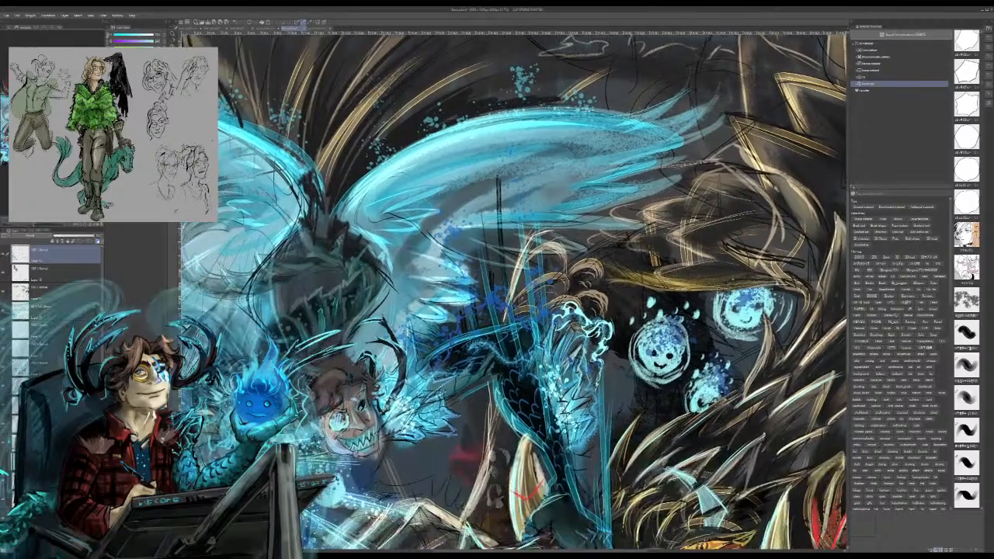
pyautogui.hotkey('ctrl', '-')
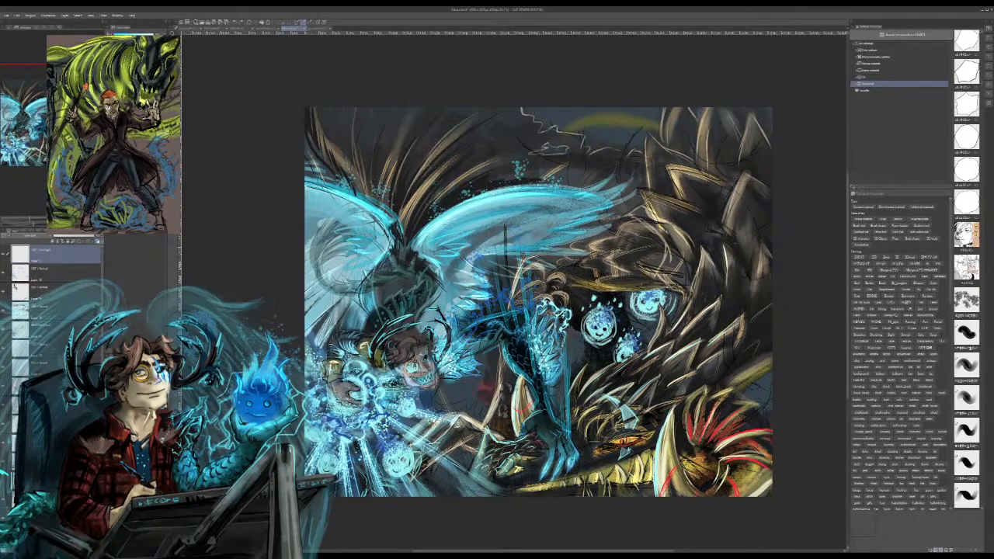
pyautogui.moveTo(500, 346); pyautogui.dragTo(540, 250)
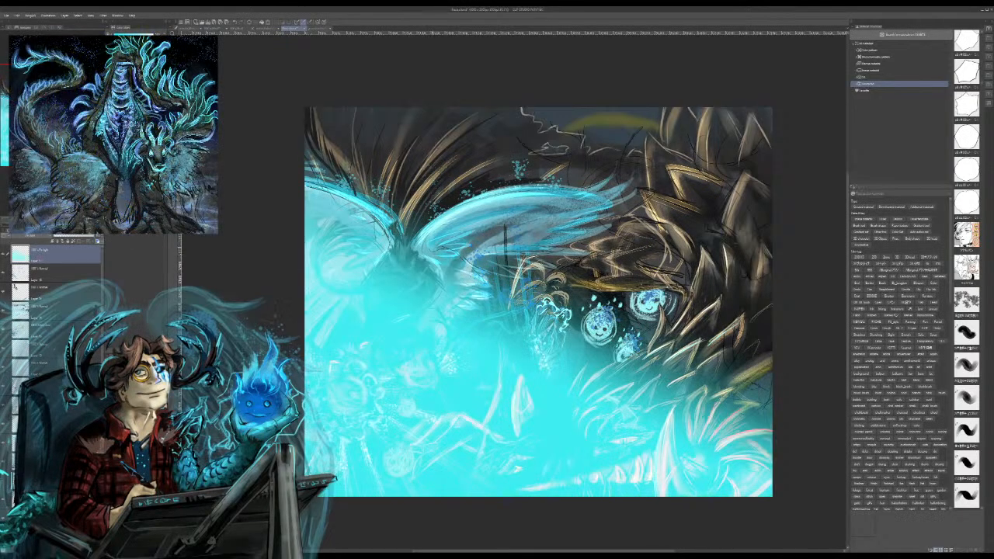
pyautogui.hotkey('ctrl', 'z')
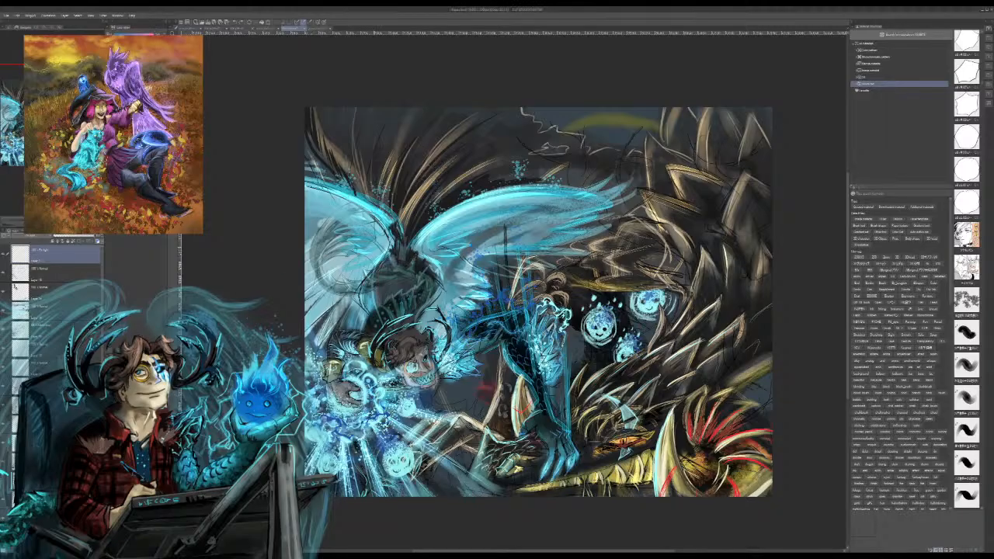
# Step: Airbrush a soft blue glow around the casting hand and shade the rest of the scene with a dark shadow on the lighting layer
pyautogui.moveTo(373, 450); pyautogui.dragTo(621, 264)
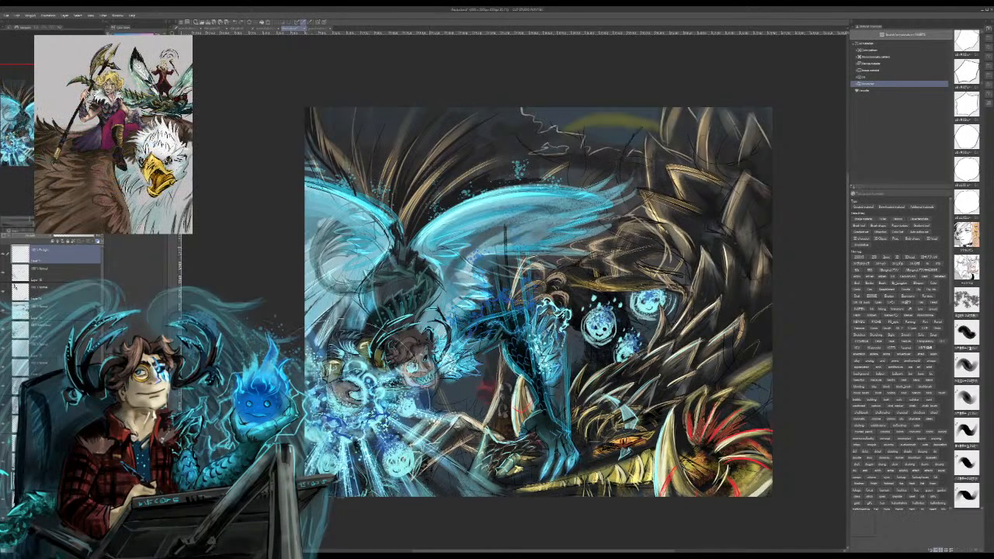
pyautogui.hotkey('ctrl', 'y')
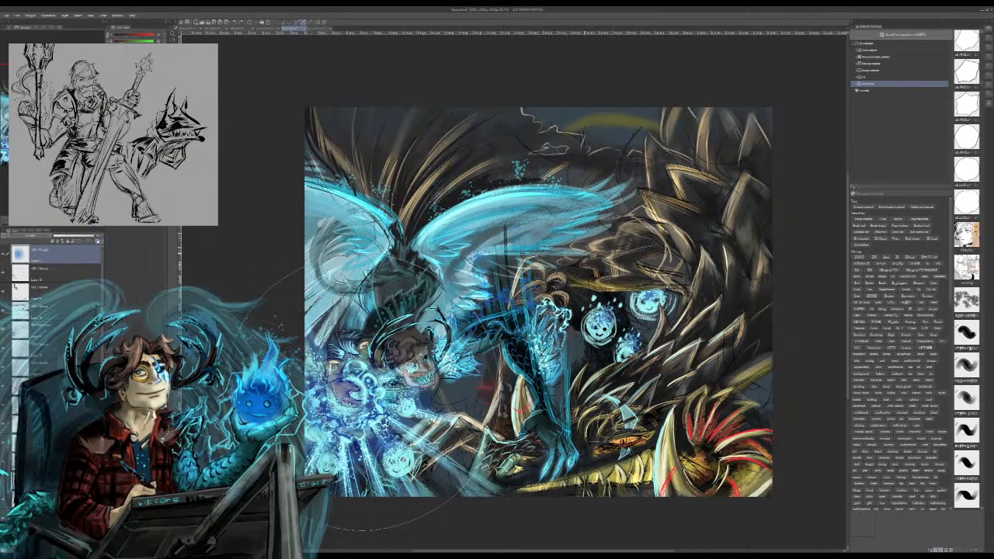
pyautogui.hotkey('ctrl', 'z')
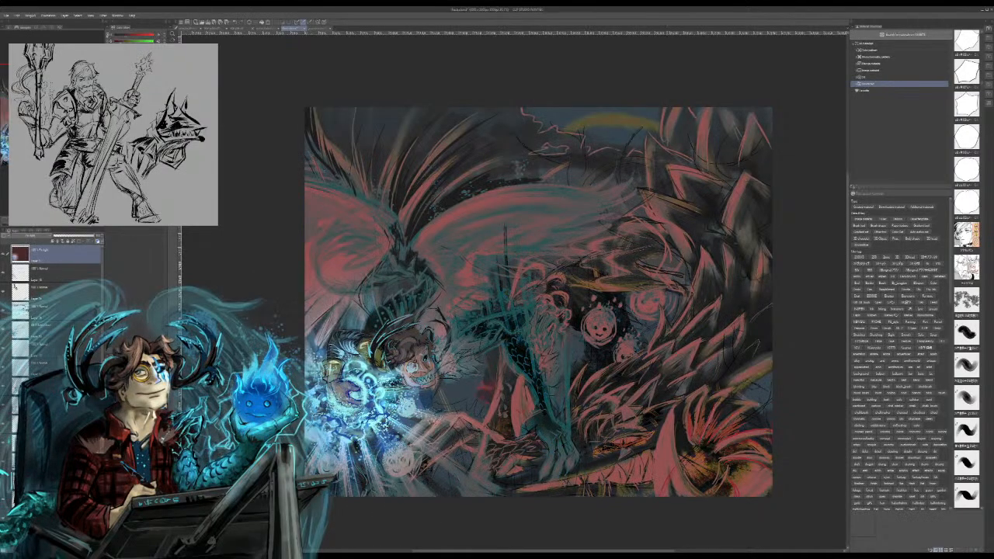
pyautogui.hotkey('ctrl', 'y')
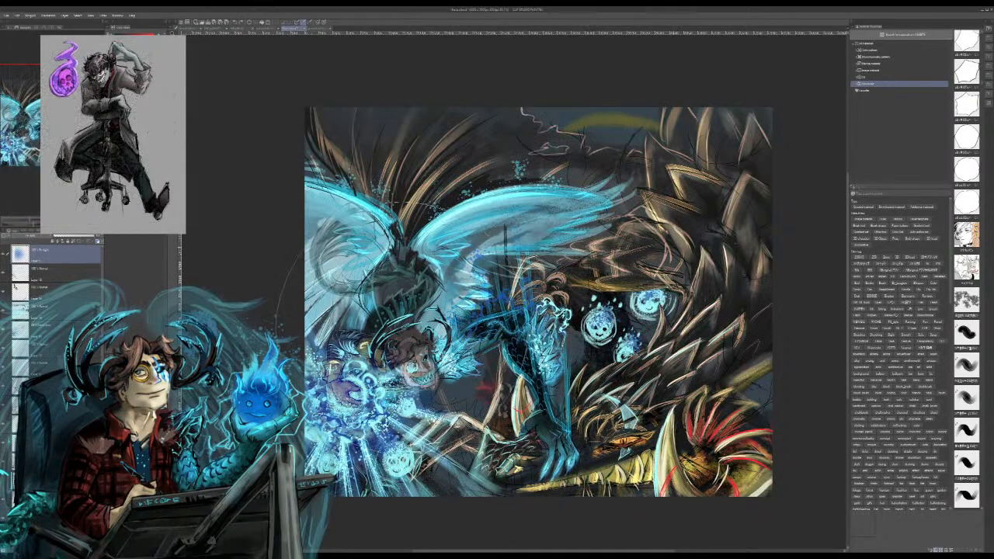
pyautogui.hotkey('ctrl', 'z')
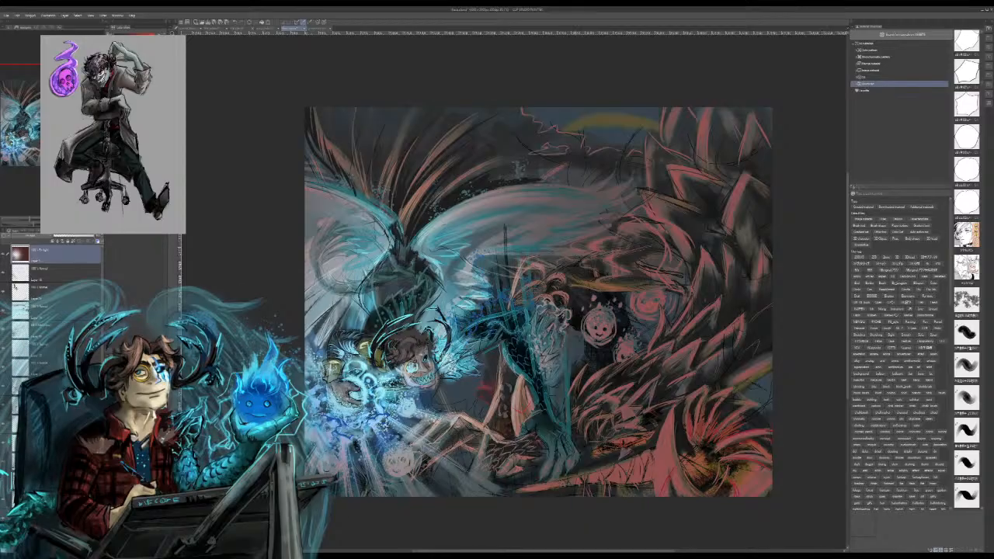
pyautogui.hotkey('ctrl', 'y')
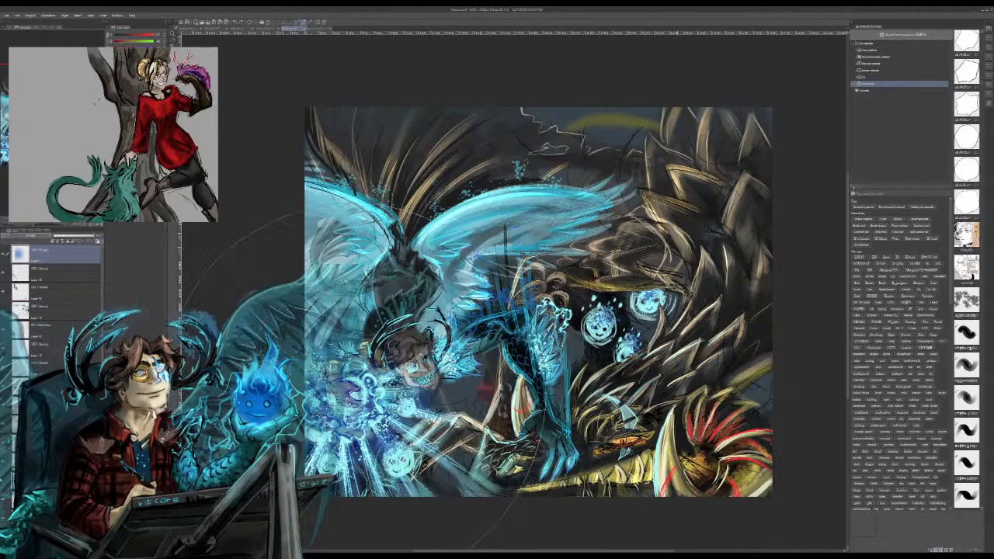
pyautogui.moveTo(435, 178); pyautogui.dragTo(660, 404)
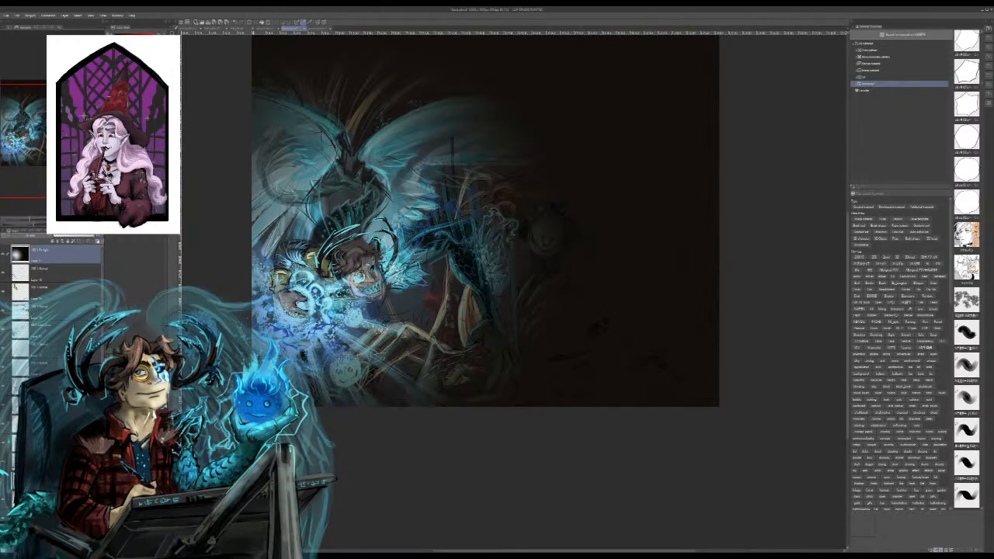
pyautogui.moveTo(465, 233)
pyautogui.mouseDown()
pyautogui.moveTo(465, 283)
pyautogui.moveTo(449, 287)
pyautogui.moveTo(437, 267)
pyautogui.moveTo(413, 262)
pyautogui.moveTo(406, 277)
pyautogui.mouseUp()
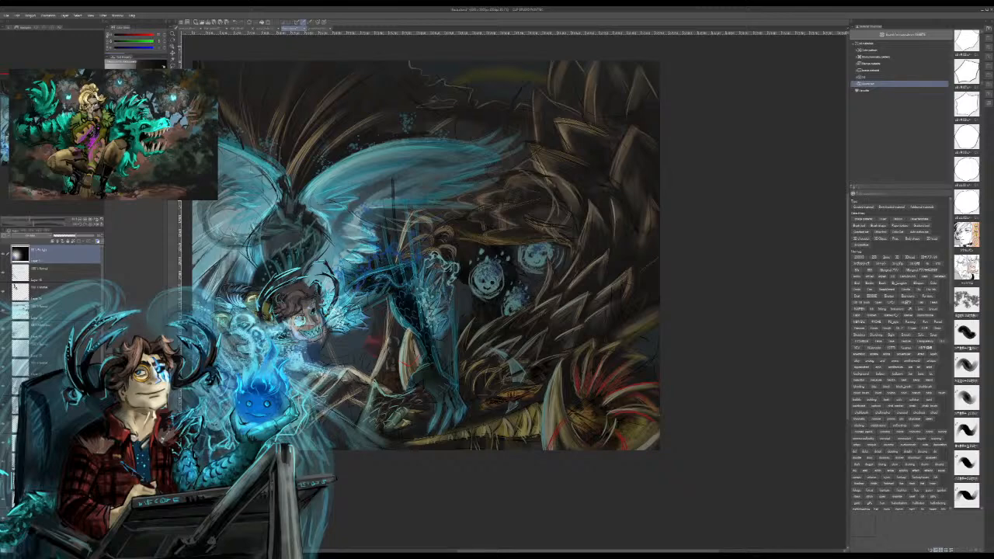
# Step: On a new layer, paint a glowing orange dragon eye, red-orange highlights on the frill spikes and bright yellow highlights along the teeth
pyautogui.hotkey('ctrl', 'shift', 'n')
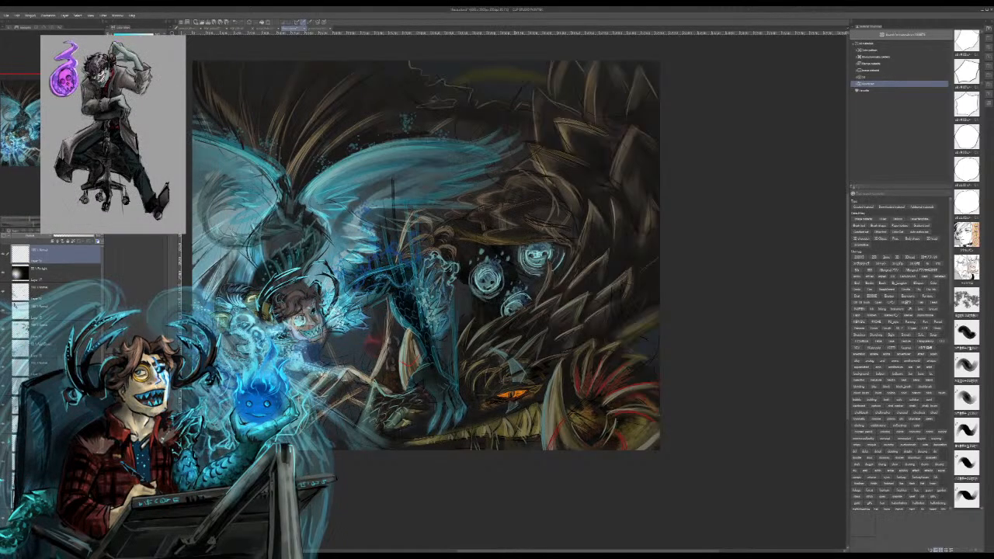
pyautogui.moveTo(466, 257)
pyautogui.mouseDown()
pyautogui.moveTo(575, 235)
pyautogui.moveTo(576, 268)
pyautogui.moveTo(551, 231)
pyautogui.mouseUp()
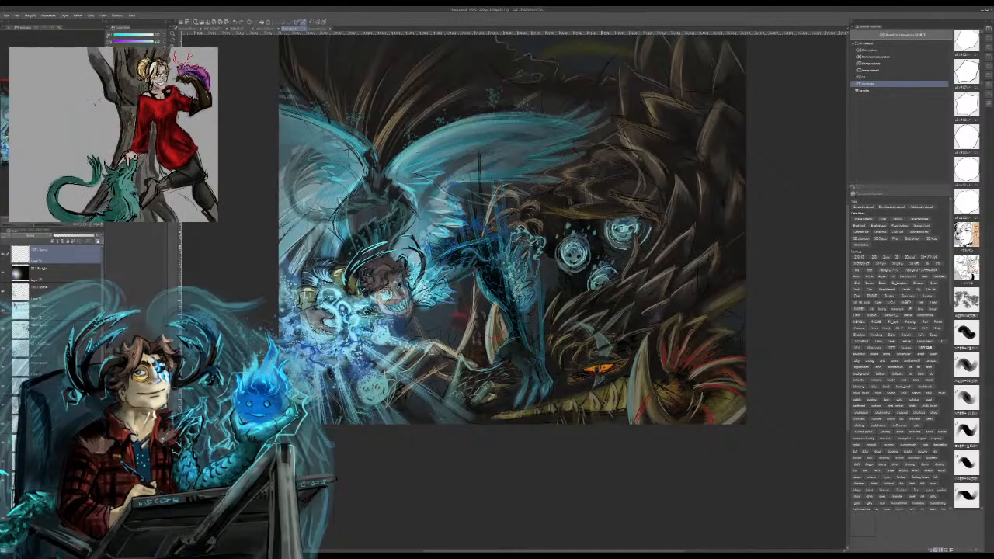
pyautogui.keyDown('alt'); pyautogui.click(602, 371); pyautogui.keyUp('alt')
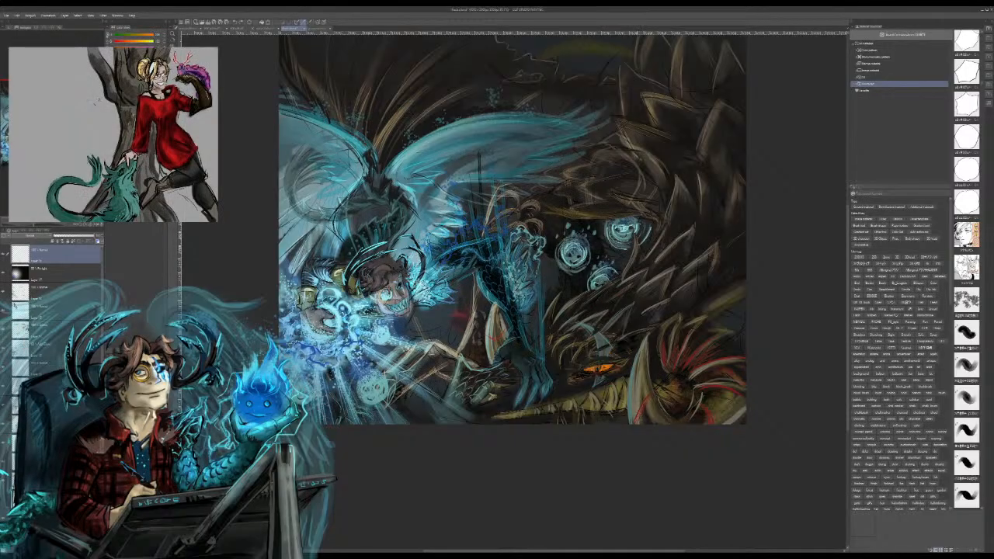
pyautogui.moveTo(688, 359); pyautogui.dragTo(703, 347)
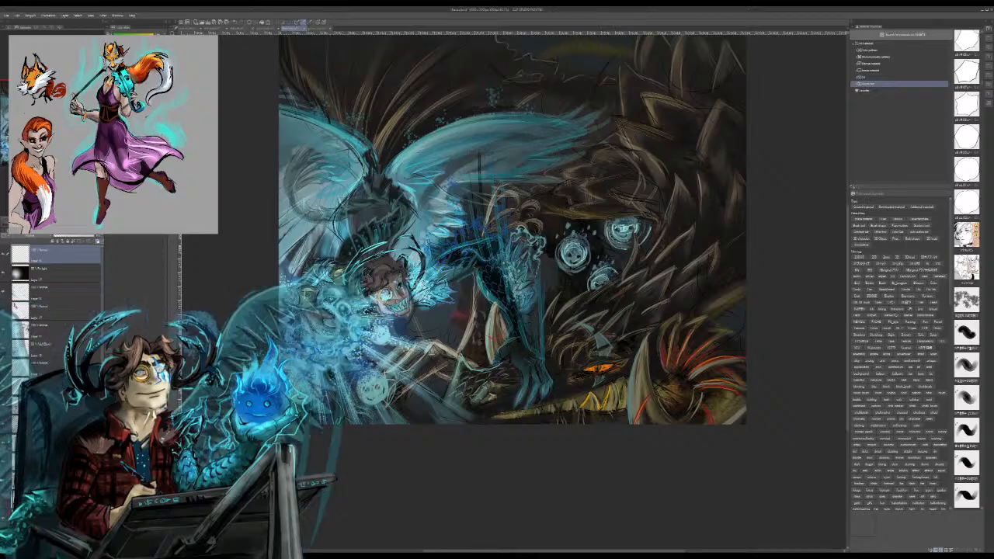
pyautogui.hotkey('ctrl', 'z')
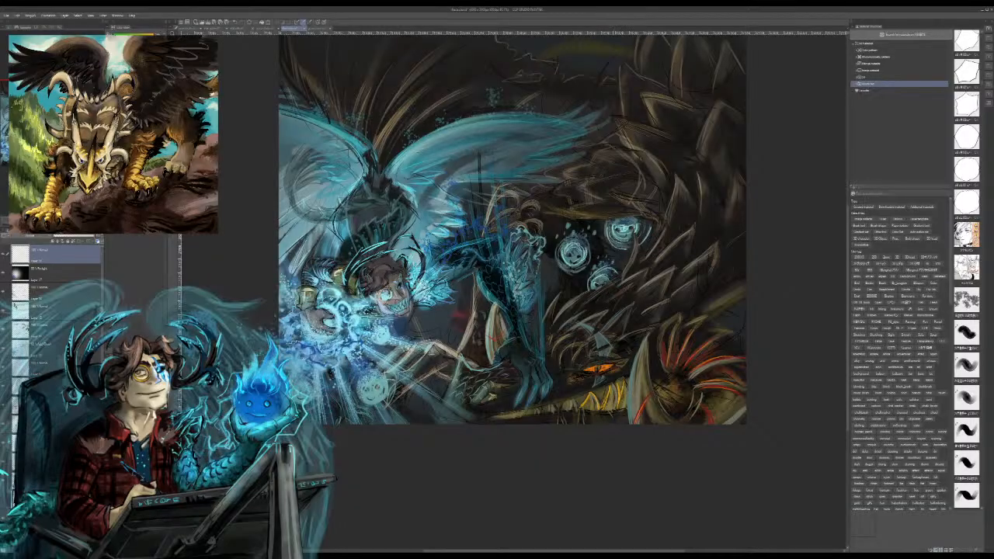
pyautogui.moveTo(579, 399); pyautogui.dragTo(542, 413)
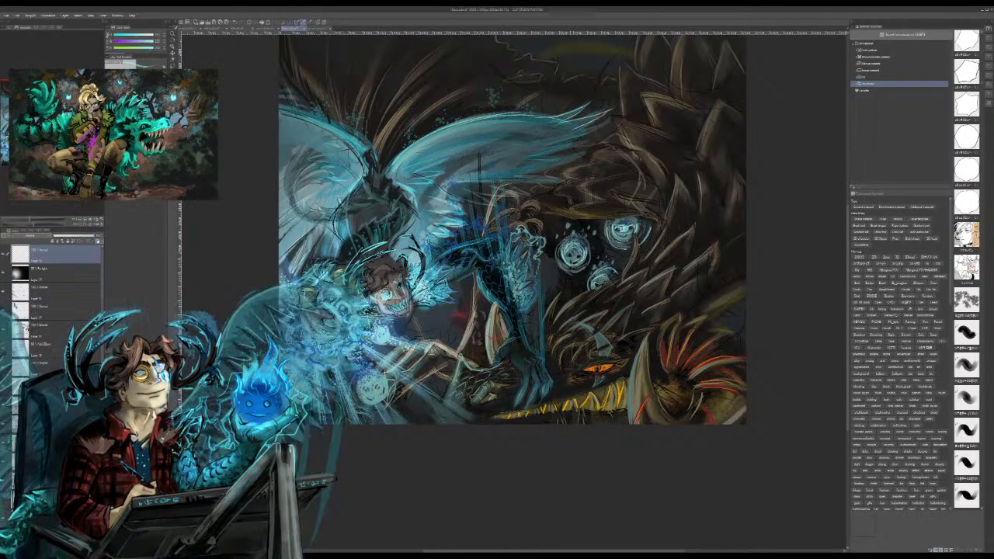
# Step: Paint thin bright cyan highlight strokes along the feather tips of the wing nearest the dragon
pyautogui.moveTo(609, 125); pyautogui.dragTo(575, 138)
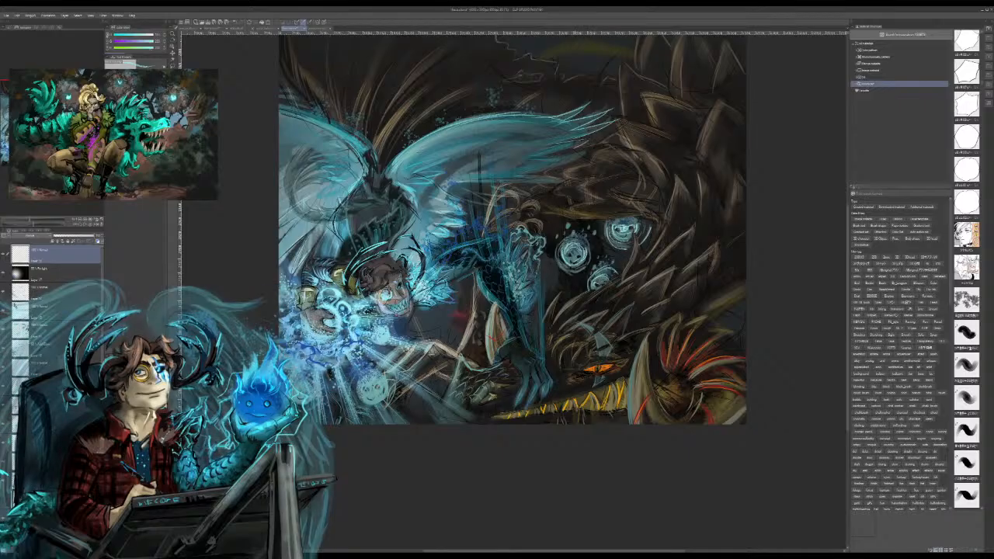
pyautogui.moveTo(537, 156); pyautogui.dragTo(584, 152)
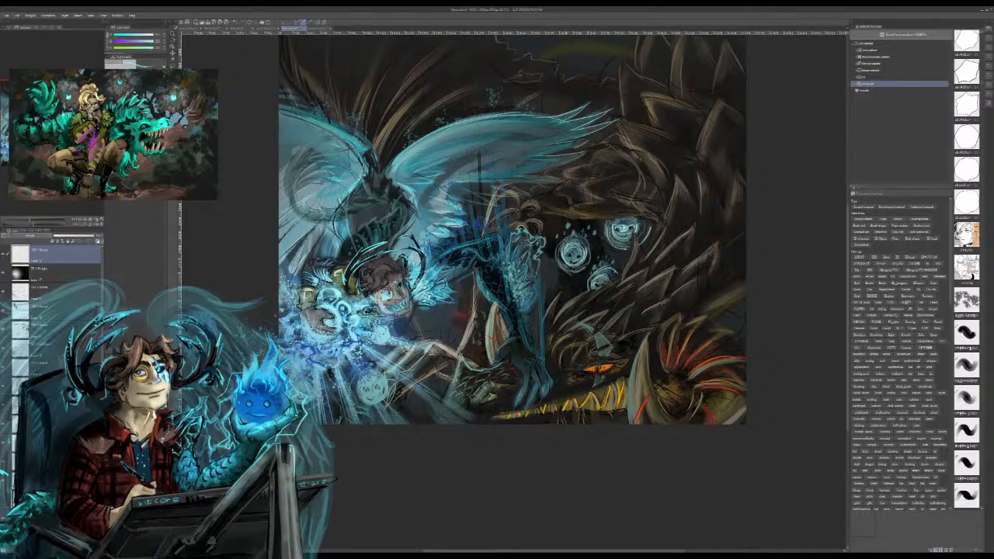
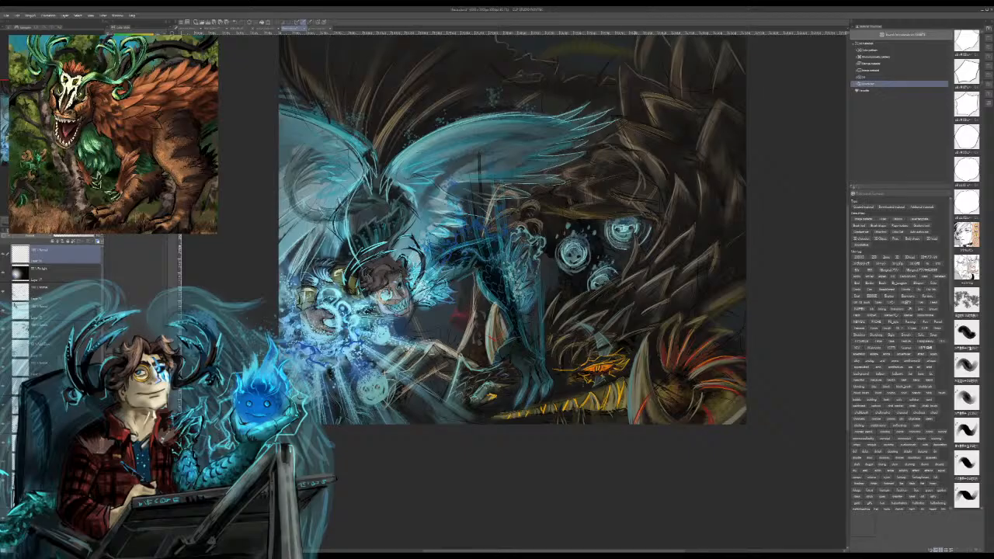
# Step: Paint bright cyan highlight strokes on the winged creature's claws and along the feathery fringe of its foreleg
pyautogui.moveTo(558, 356); pyautogui.dragTo(565, 369)
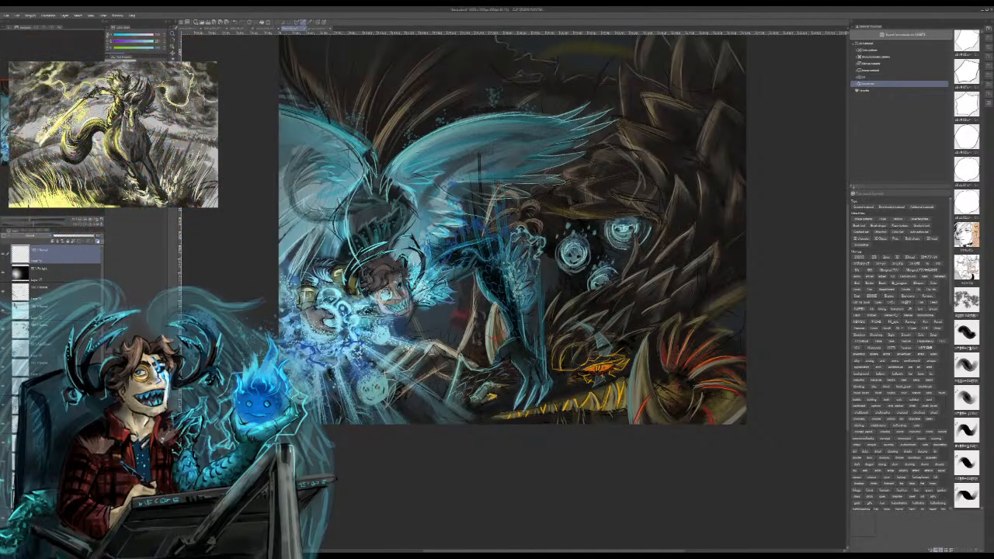
pyautogui.moveTo(497, 256)
pyautogui.mouseDown()
pyautogui.moveTo(551, 234)
pyautogui.moveTo(559, 290)
pyautogui.mouseUp()
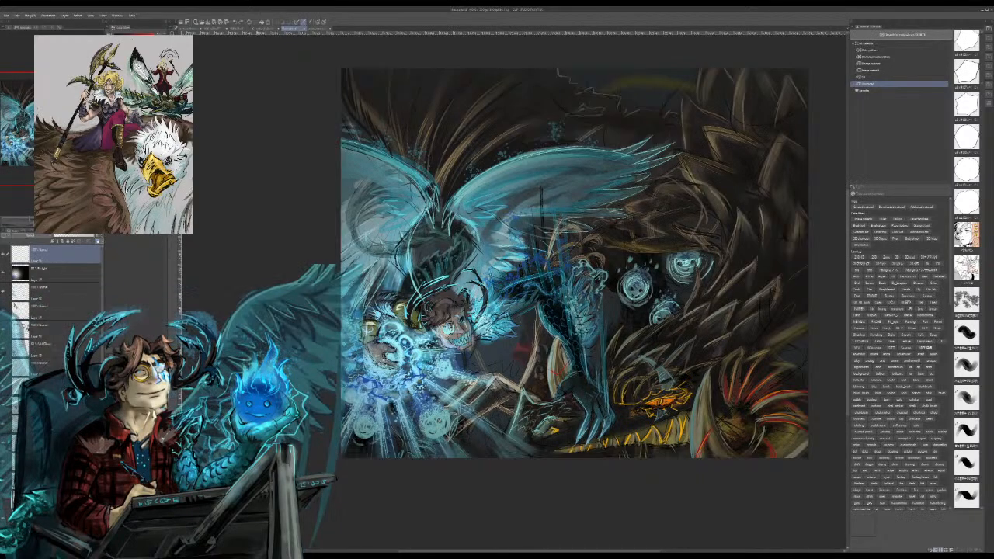
pyautogui.moveTo(559, 326); pyautogui.dragTo(507, 255)
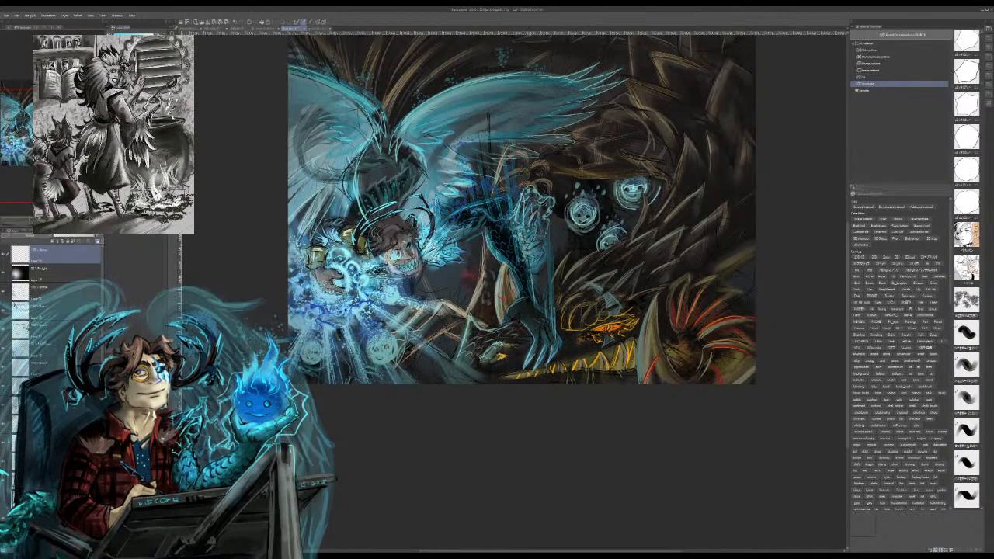
pyautogui.moveTo(534, 212); pyautogui.dragTo(537, 222)
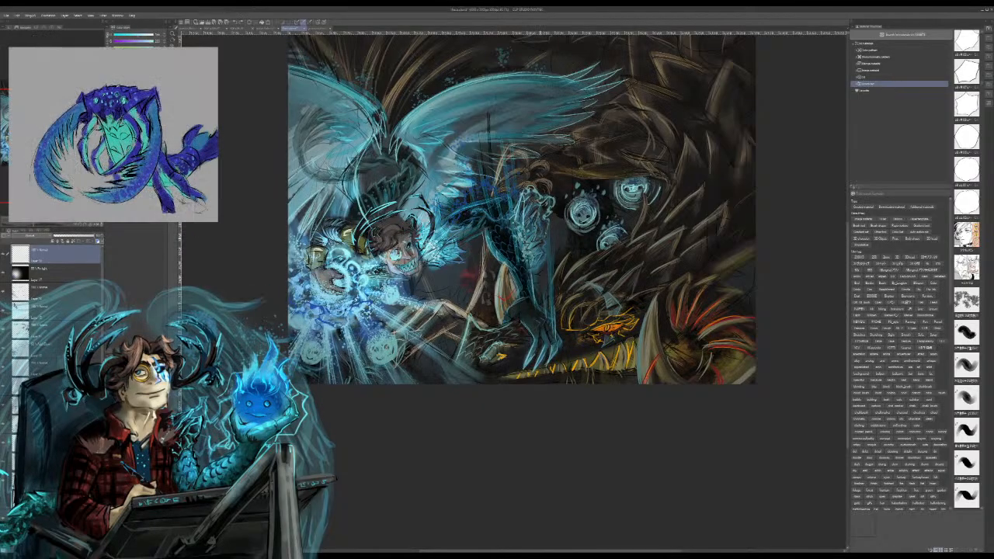
pyautogui.moveTo(527, 202)
pyautogui.mouseDown()
pyautogui.moveTo(541, 264)
pyautogui.moveTo(542, 239)
pyautogui.mouseUp()
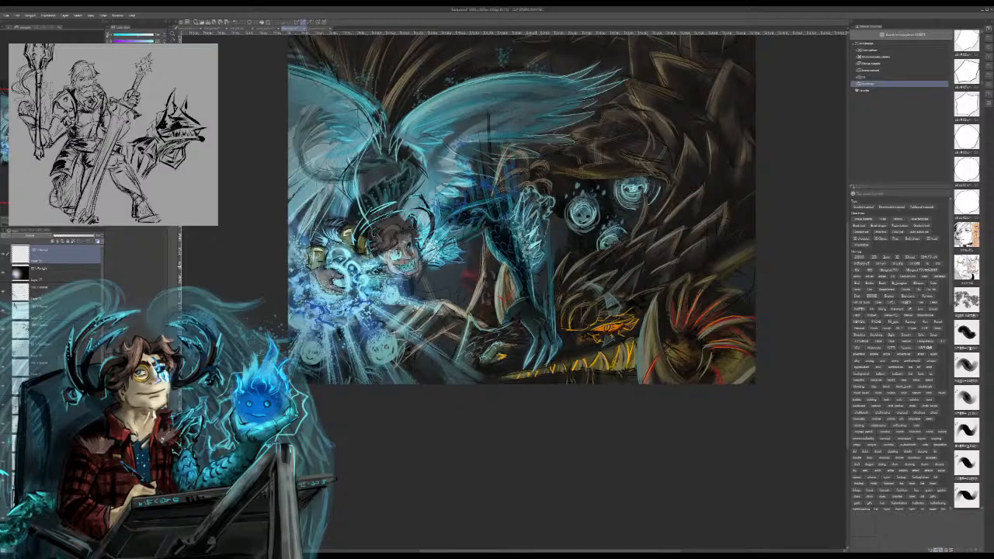
pyautogui.moveTo(513, 249); pyautogui.dragTo(515, 257)
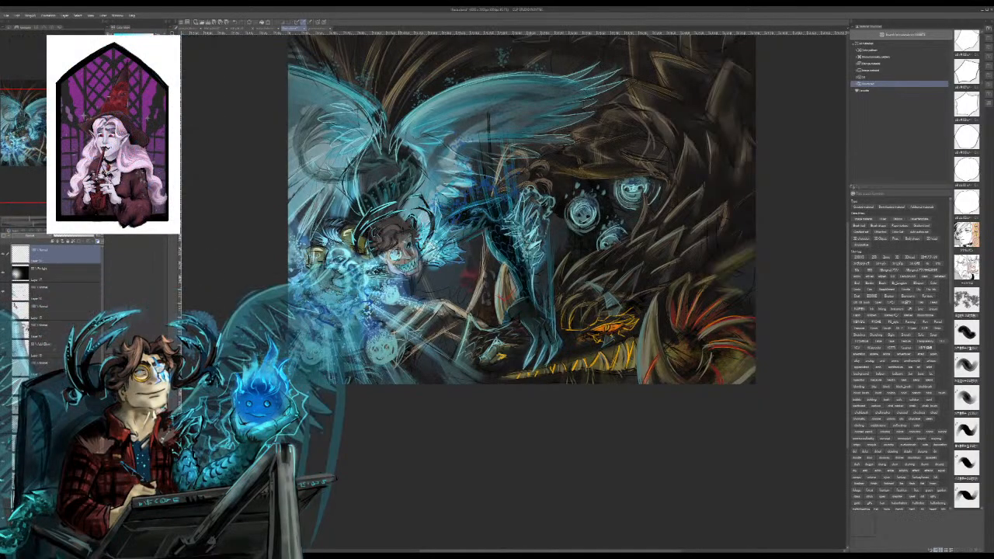
# Step: On the lighting layer, softly airbrush more blue glow over the casting hand and its surroundings
pyautogui.moveTo(497, 233); pyautogui.dragTo(439, 350)
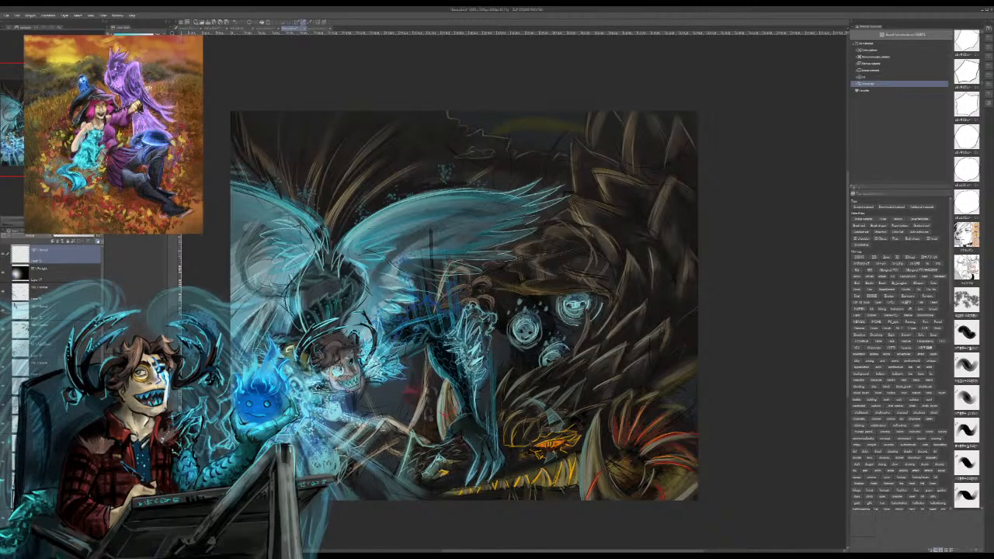
pyautogui.click(64, 273)
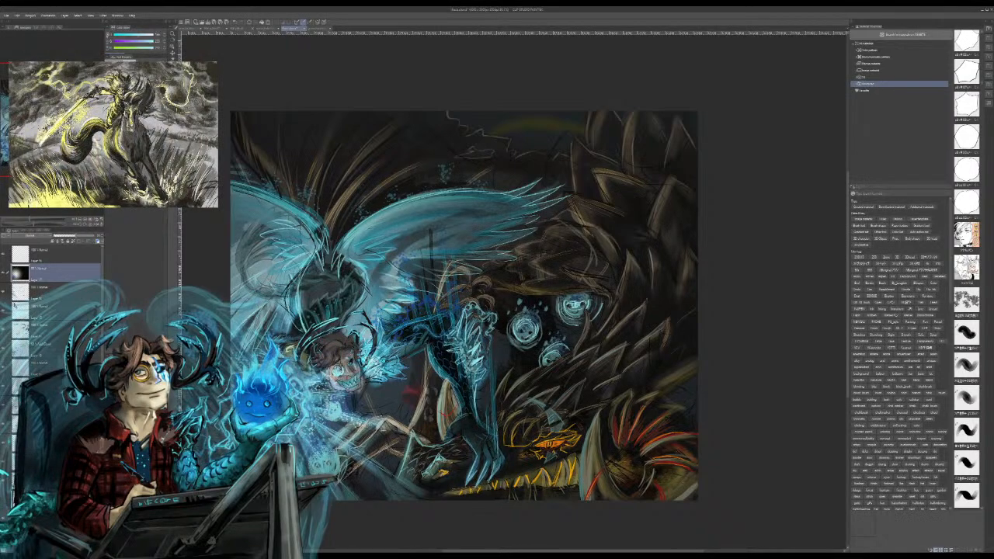
pyautogui.moveTo(482, 311); pyautogui.dragTo(582, 242)
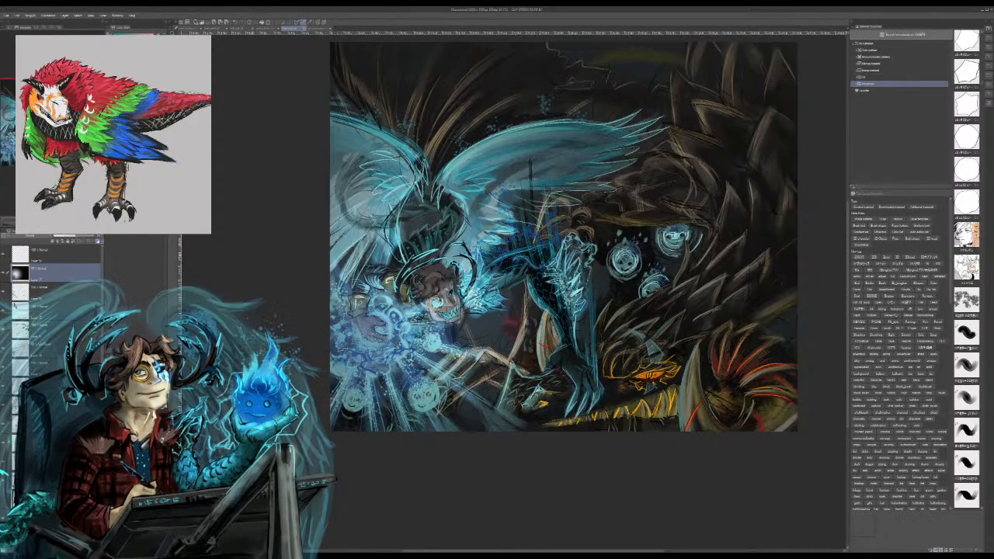
# Step: Add a new layer at the top of the layer stack for glowing detail around the casting hand
pyautogui.click(66, 254)
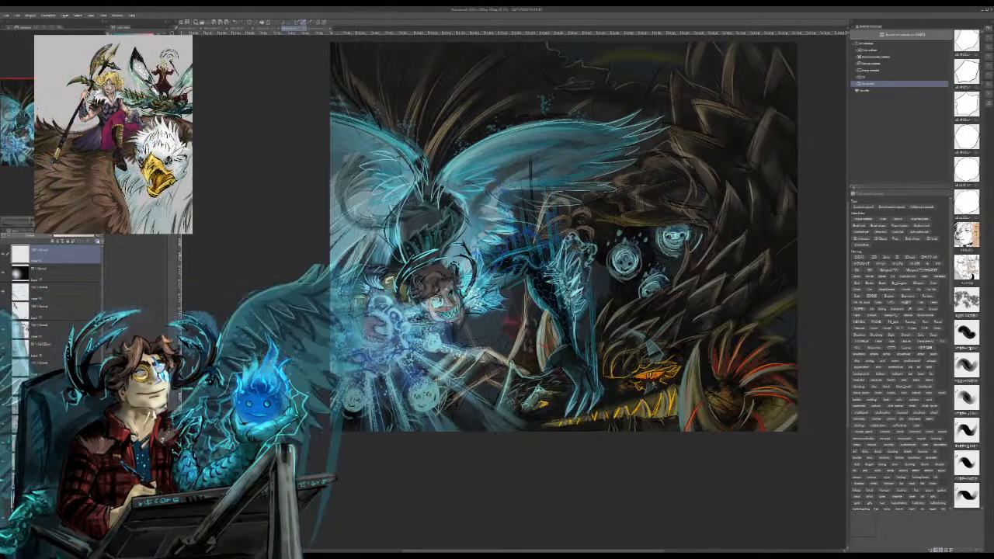
pyautogui.hotkey('ctrl', '+')
pyautogui.hotkey('ctrl', '+')
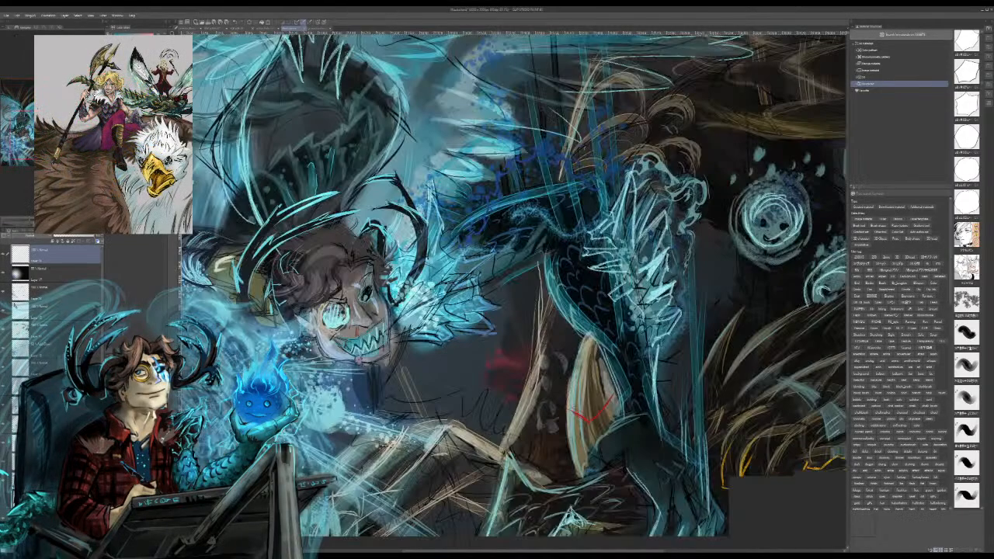
pyautogui.moveTo(409, 280); pyautogui.dragTo(610, 194)
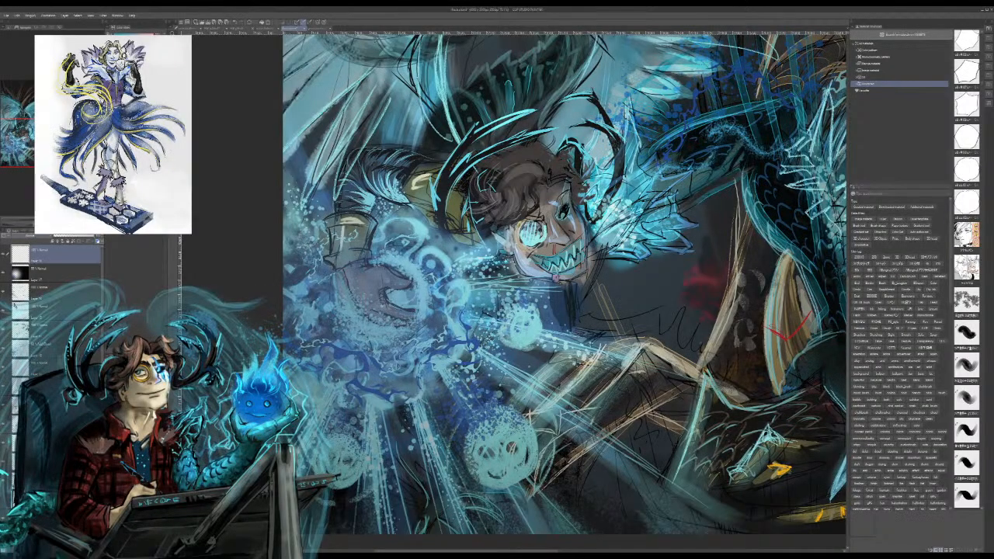
pyautogui.hotkey('ctrl', 'shift', 'n')
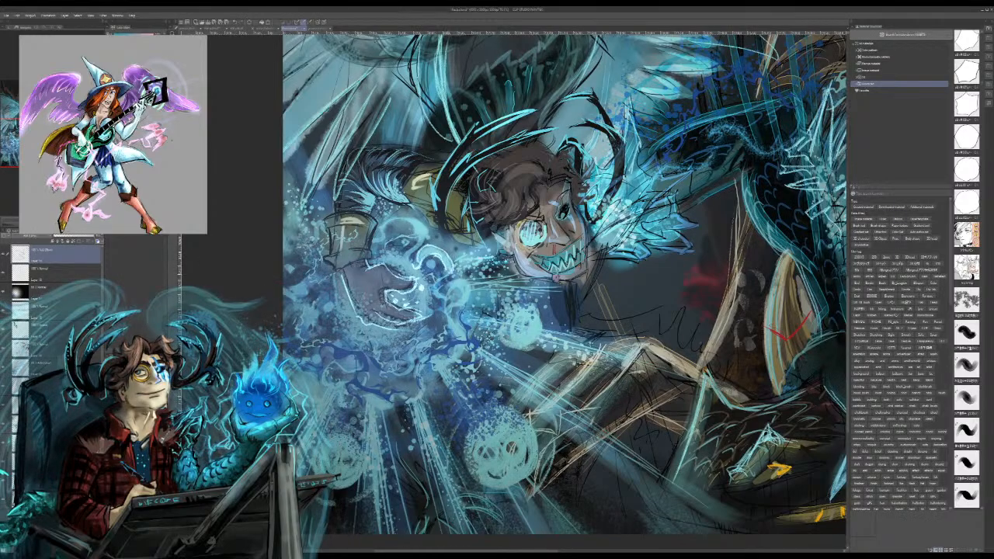
pyautogui.moveTo(448, 275); pyautogui.dragTo(443, 300)
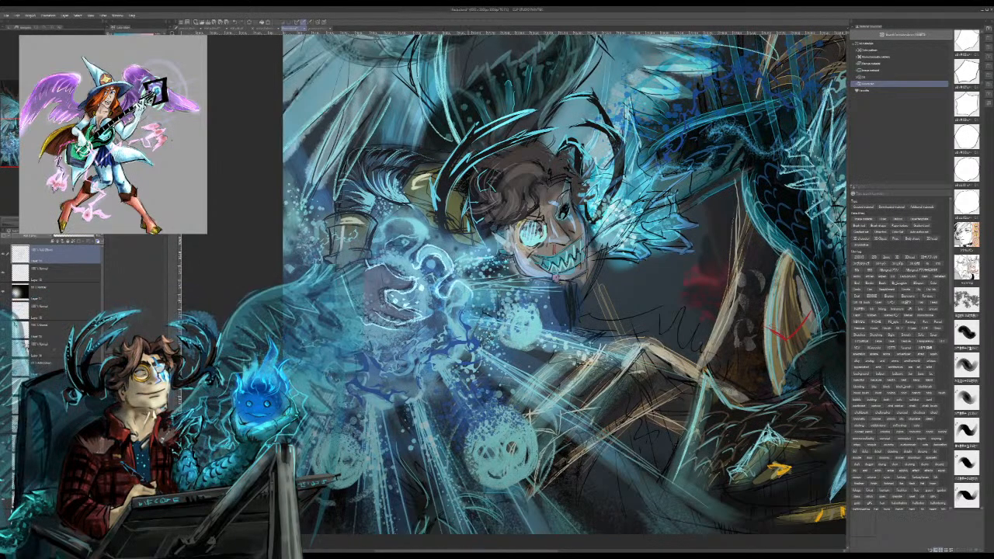
pyautogui.hotkey('ctrl', 'z')
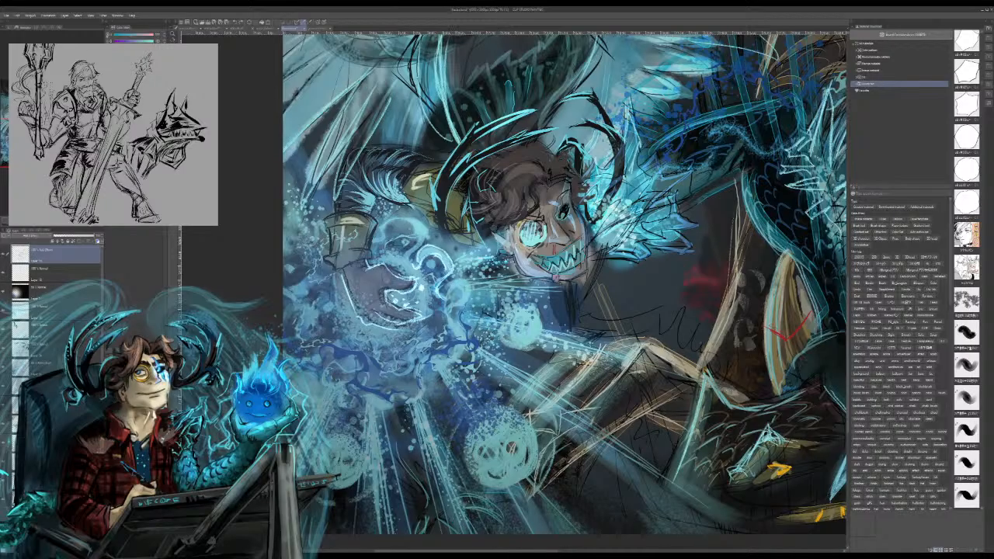
pyautogui.moveTo(443, 296)
pyautogui.mouseDown()
pyautogui.moveTo(469, 305)
pyautogui.moveTo(453, 291)
pyautogui.moveTo(464, 280)
pyautogui.moveTo(465, 331)
pyautogui.mouseUp()
pyautogui.hotkey('ctrl', 'z')
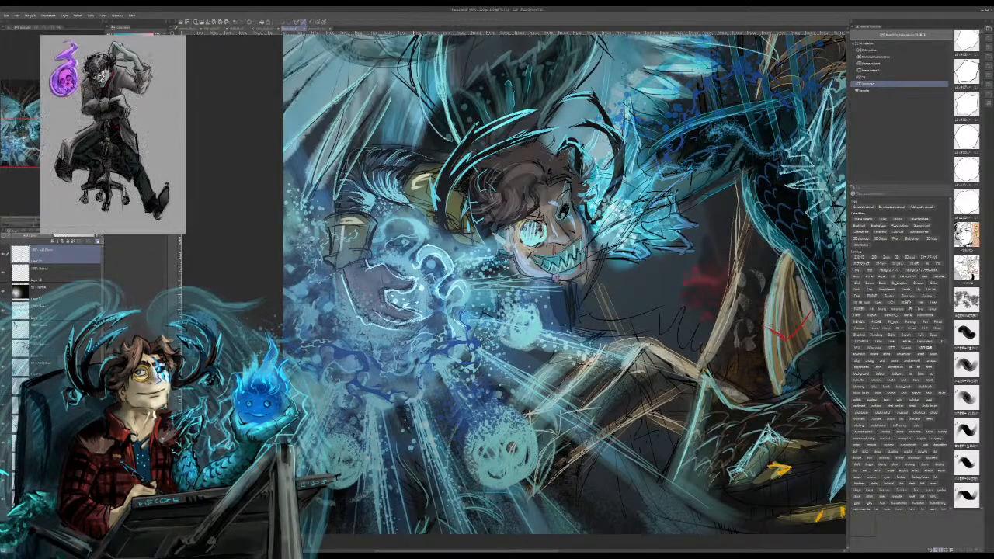
# Step: Paint thin pale-blue swirls around the casting hand and bright highlights on the bracer face's eyes and the horned figure's eye and teeth
pyautogui.moveTo(417, 359); pyautogui.dragTo(348, 333)
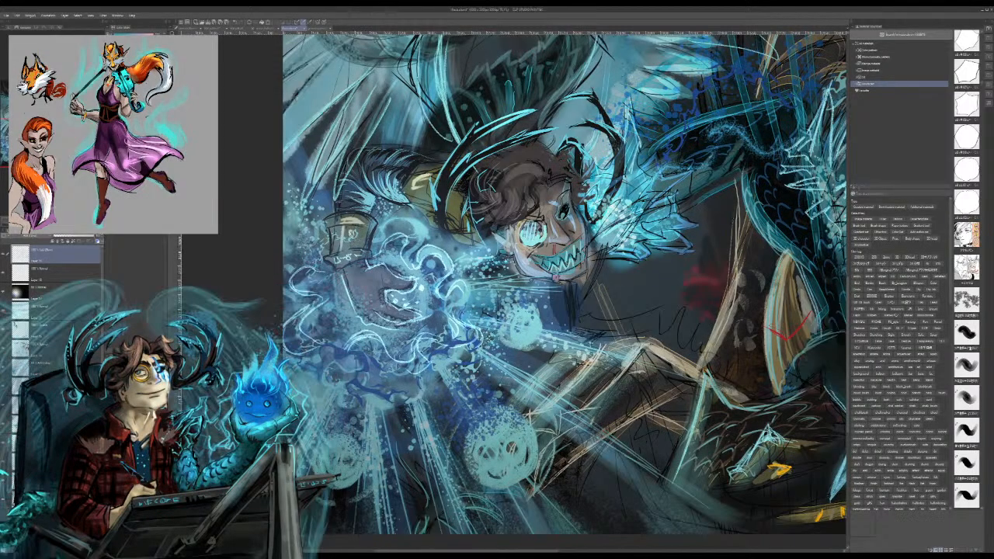
pyautogui.moveTo(351, 232)
pyautogui.mouseDown()
pyautogui.moveTo(330, 241)
pyautogui.moveTo(341, 240)
pyautogui.mouseUp()
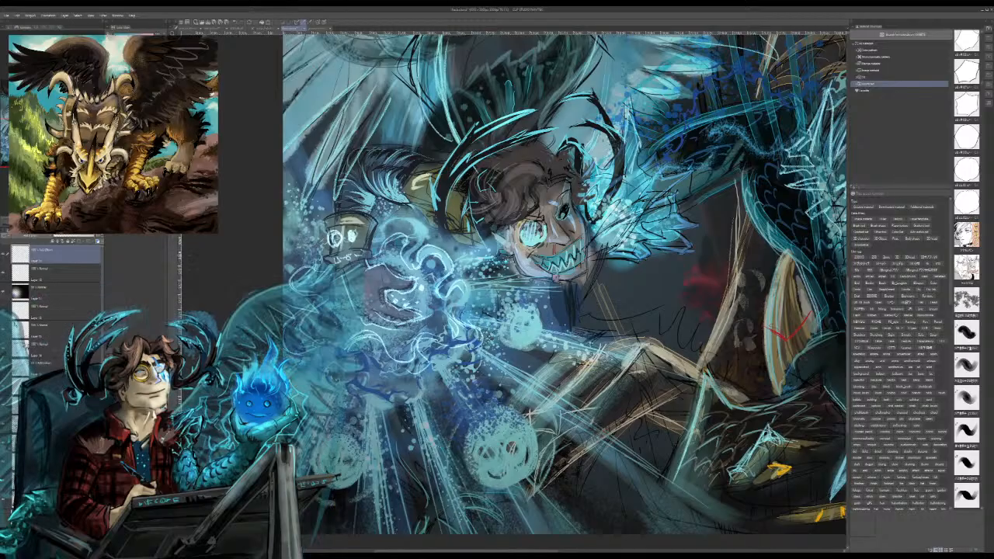
pyautogui.moveTo(528, 232); pyautogui.dragTo(539, 235)
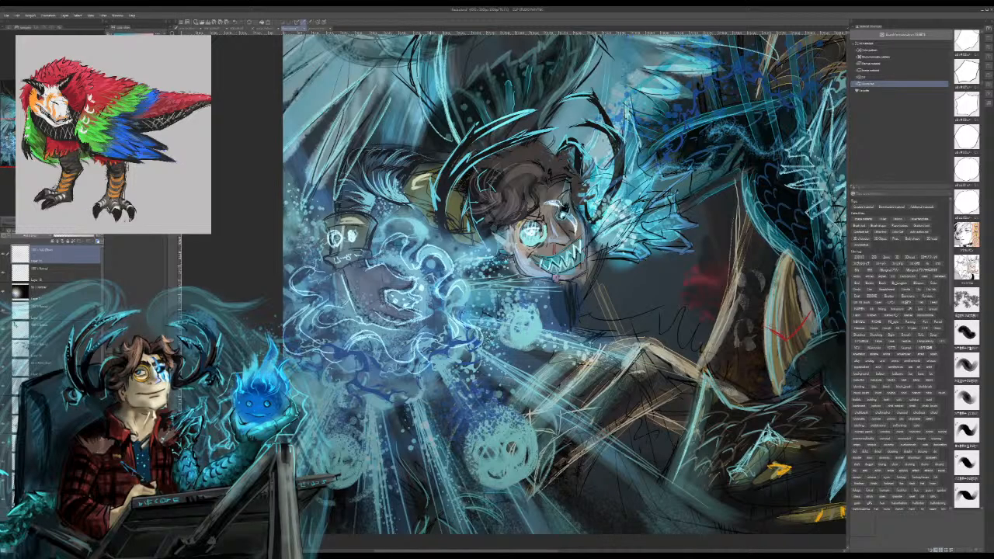
pyautogui.hotkey('ctrl', '-')
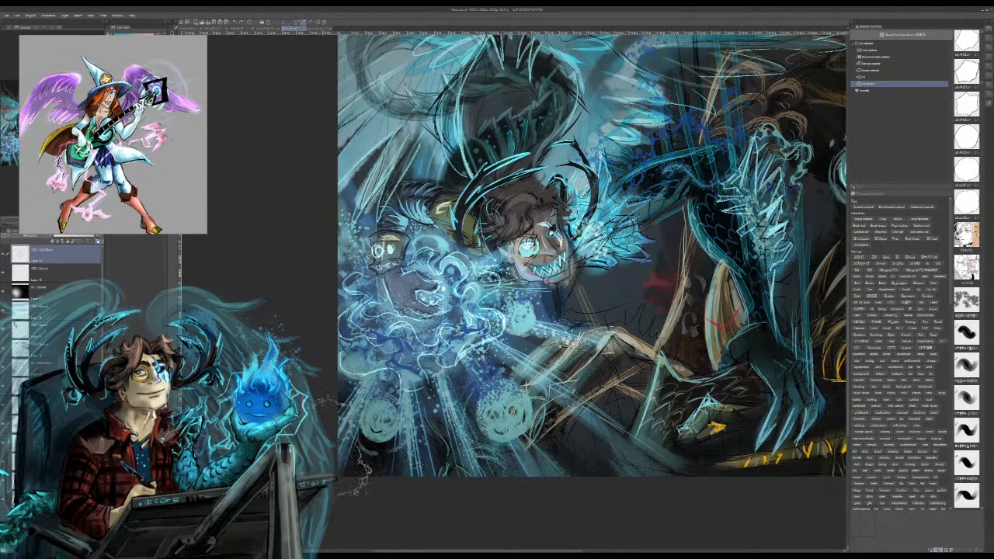
pyautogui.click(505, 404)
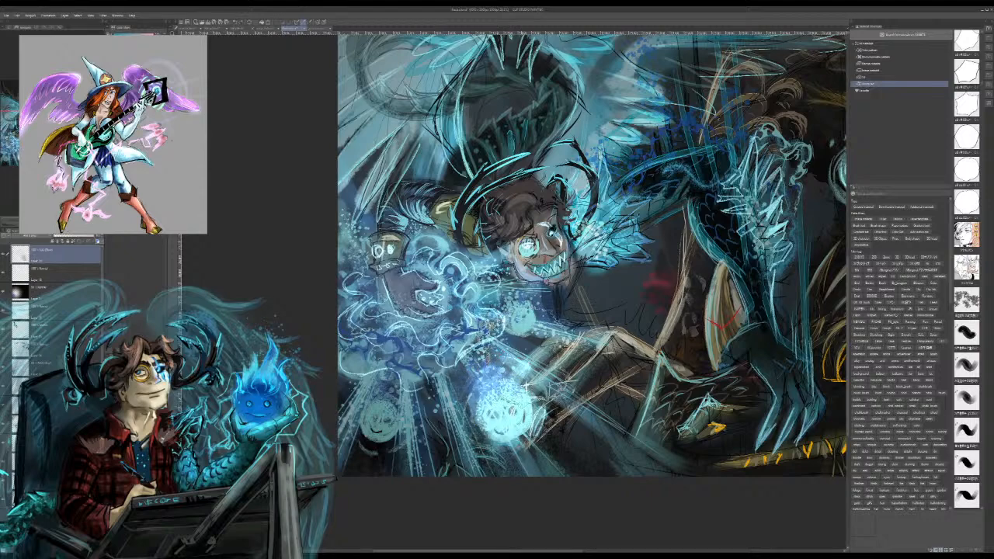
pyautogui.hotkey('ctrl', 'z')
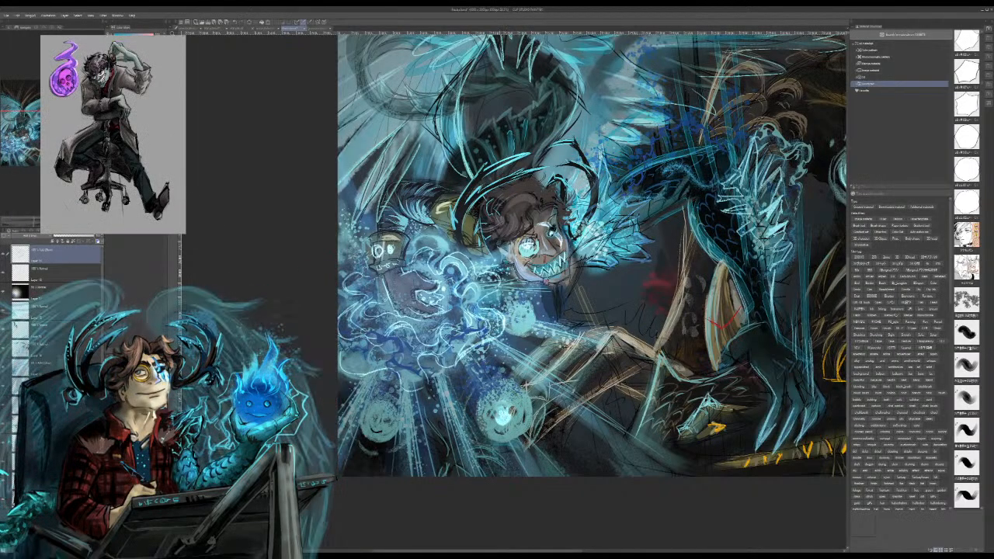
pyautogui.moveTo(485, 398)
pyautogui.mouseDown()
pyautogui.moveTo(511, 443)
pyautogui.moveTo(528, 418)
pyautogui.moveTo(516, 436)
pyautogui.moveTo(519, 427)
pyautogui.moveTo(486, 420)
pyautogui.moveTo(507, 424)
pyautogui.moveTo(507, 399)
pyautogui.moveTo(520, 417)
pyautogui.mouseUp()
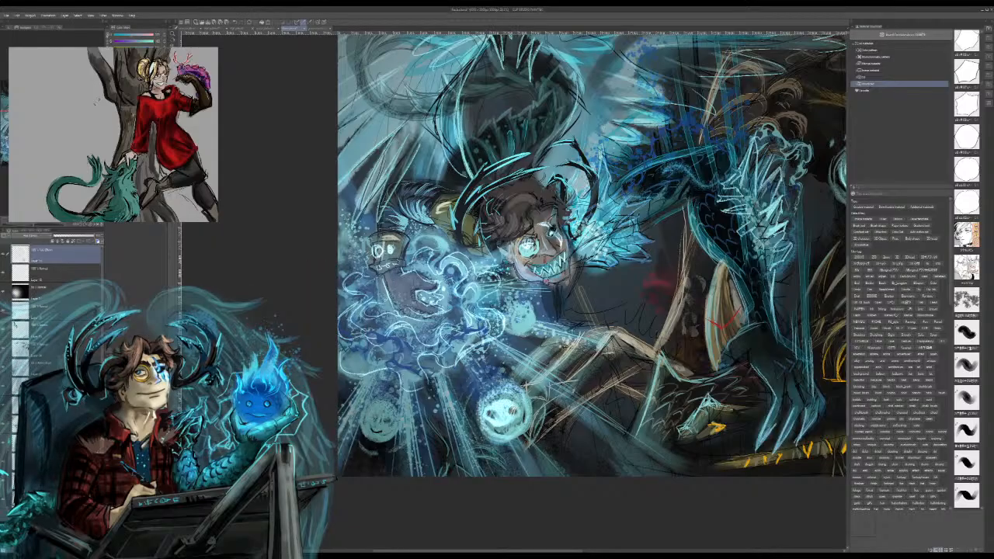
pyautogui.moveTo(372, 413); pyautogui.dragTo(387, 427)
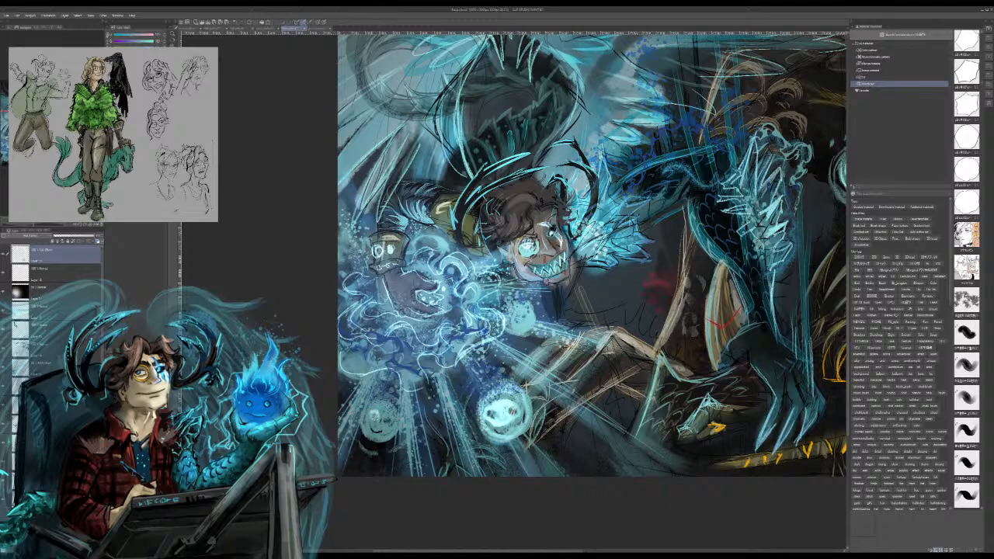
pyautogui.moveTo(386, 427)
pyautogui.mouseDown()
pyautogui.moveTo(393, 415)
pyautogui.moveTo(381, 426)
pyautogui.mouseUp()
pyautogui.hotkey('ctrl', 'z')
pyautogui.hotkey('ctrl', 'z')
pyautogui.hotkey('ctrl', 'z')
# Step: Paint a bright pale-blue rim around the larger spirit orb below the casting hand and brighten its face
pyautogui.moveTo(511, 402)
pyautogui.mouseDown()
pyautogui.moveTo(519, 418)
pyautogui.moveTo(506, 426)
pyautogui.mouseUp()
pyautogui.moveTo(501, 424)
pyautogui.mouseDown()
pyautogui.moveTo(488, 425)
pyautogui.moveTo(516, 432)
pyautogui.moveTo(499, 436)
pyautogui.mouseUp()
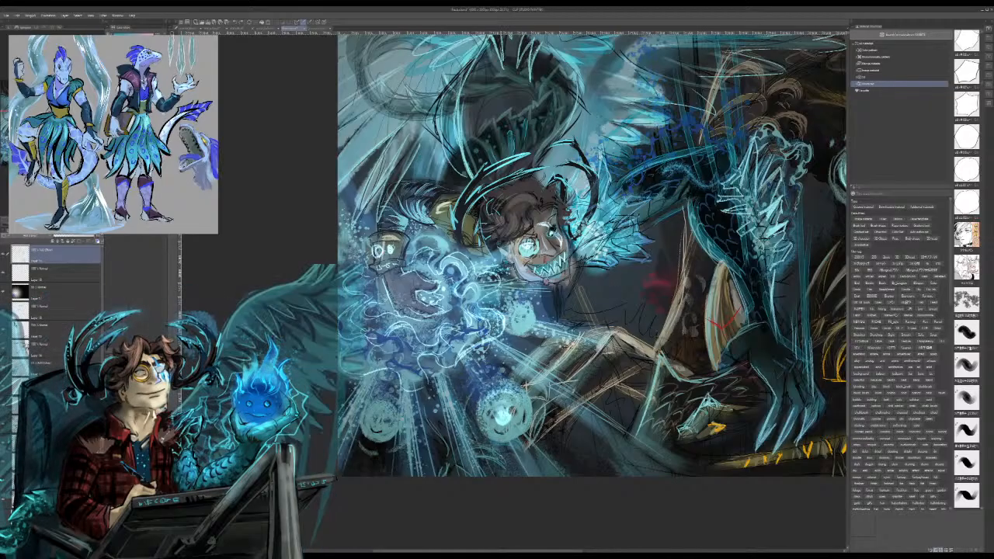
pyautogui.moveTo(513, 398)
pyautogui.mouseDown()
pyautogui.moveTo(499, 406)
pyautogui.moveTo(511, 421)
pyautogui.moveTo(493, 443)
pyautogui.mouseUp()
pyautogui.moveTo(479, 401)
pyautogui.mouseDown()
pyautogui.moveTo(508, 387)
pyautogui.moveTo(516, 442)
pyautogui.moveTo(499, 435)
pyautogui.moveTo(520, 435)
pyautogui.moveTo(493, 422)
pyautogui.moveTo(519, 412)
pyautogui.mouseUp()
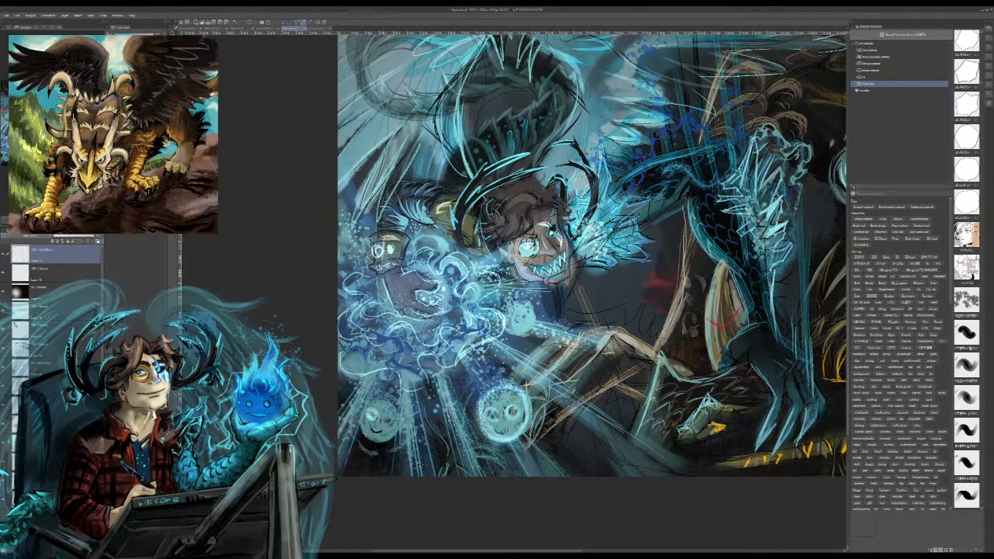
# Step: Brighten the eyes of the smaller spirit orb below the casting hand and ring it with a pale-blue rim
pyautogui.moveTo(392, 424); pyautogui.dragTo(387, 420)
pyautogui.hotkey('ctrl', 'z')
pyautogui.moveTo(368, 431)
pyautogui.mouseDown()
pyautogui.moveTo(394, 404)
pyautogui.moveTo(395, 428)
pyautogui.moveTo(370, 439)
pyautogui.moveTo(386, 446)
pyautogui.mouseUp()
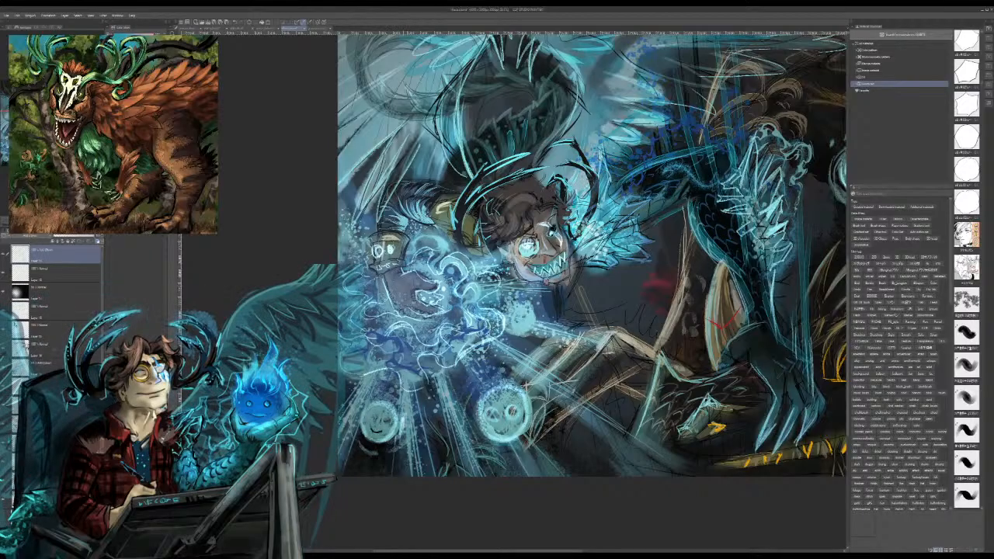
pyautogui.moveTo(404, 407)
pyautogui.mouseDown()
pyautogui.moveTo(406, 424)
pyautogui.moveTo(405, 399)
pyautogui.mouseUp()
pyautogui.moveTo(359, 424)
pyautogui.mouseDown()
pyautogui.moveTo(367, 455)
pyautogui.moveTo(384, 454)
pyautogui.moveTo(399, 447)
pyautogui.moveTo(411, 415)
pyautogui.mouseUp()
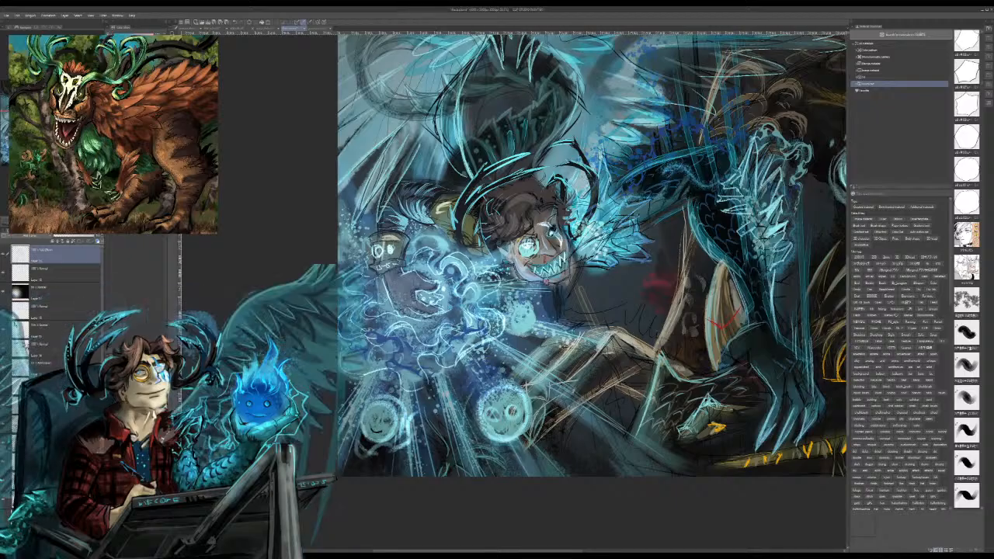
# Step: Paint thick glowing wisps curling around and trailing up from both spirit orbs below the casting hand
pyautogui.moveTo(480, 396)
pyautogui.mouseDown()
pyautogui.moveTo(464, 421)
pyautogui.moveTo(509, 459)
pyautogui.moveTo(547, 432)
pyautogui.mouseUp()
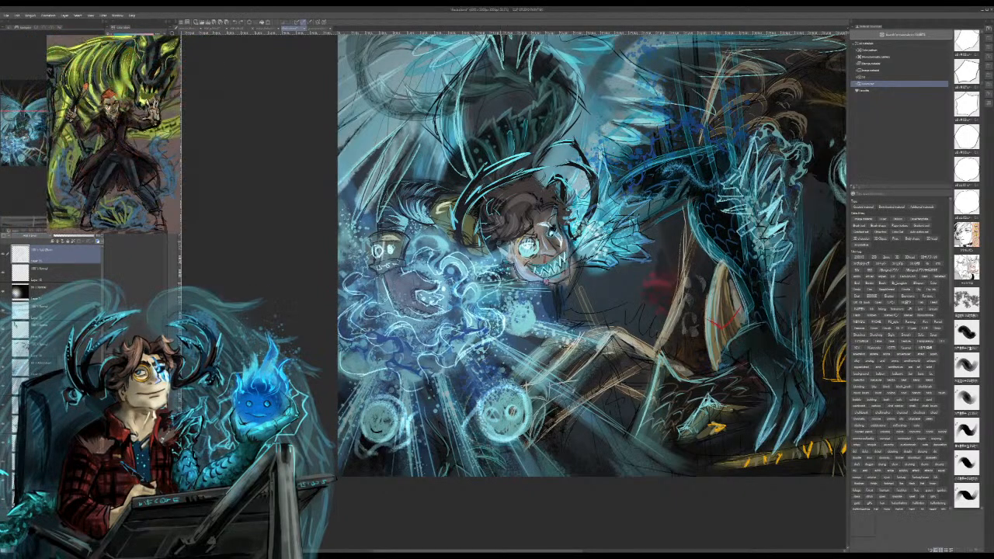
pyautogui.moveTo(474, 436)
pyautogui.mouseDown()
pyautogui.moveTo(498, 449)
pyautogui.moveTo(529, 440)
pyautogui.moveTo(489, 373)
pyautogui.moveTo(459, 358)
pyautogui.moveTo(475, 383)
pyautogui.moveTo(497, 374)
pyautogui.moveTo(537, 384)
pyautogui.moveTo(529, 411)
pyautogui.moveTo(511, 377)
pyautogui.mouseUp()
pyautogui.moveTo(409, 410)
pyautogui.mouseDown()
pyautogui.moveTo(379, 380)
pyautogui.moveTo(396, 377)
pyautogui.moveTo(357, 432)
pyautogui.moveTo(381, 440)
pyautogui.mouseUp()
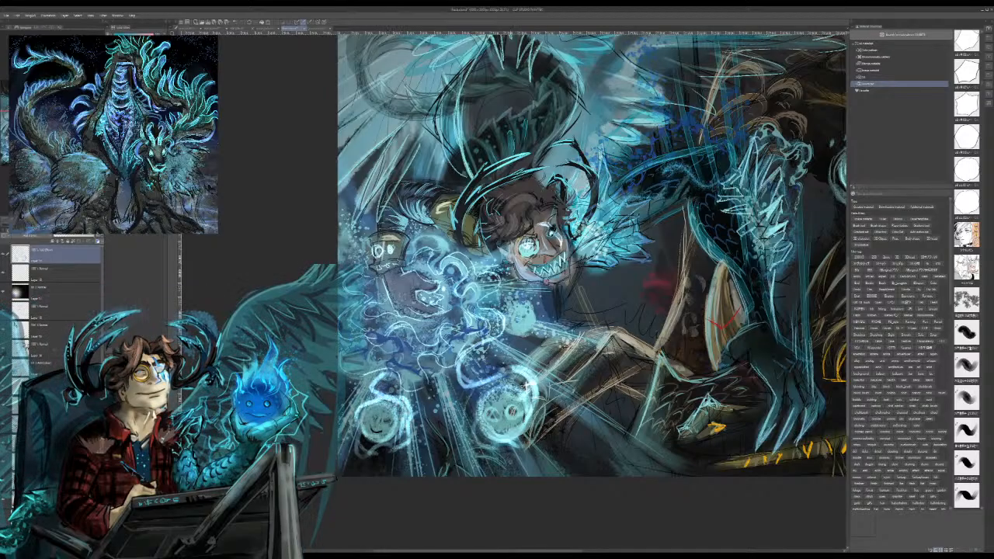
pyautogui.moveTo(489, 387)
pyautogui.mouseDown()
pyautogui.moveTo(476, 405)
pyautogui.moveTo(483, 434)
pyautogui.moveTo(510, 449)
pyautogui.moveTo(530, 440)
pyautogui.moveTo(545, 412)
pyautogui.moveTo(536, 398)
pyautogui.mouseUp()
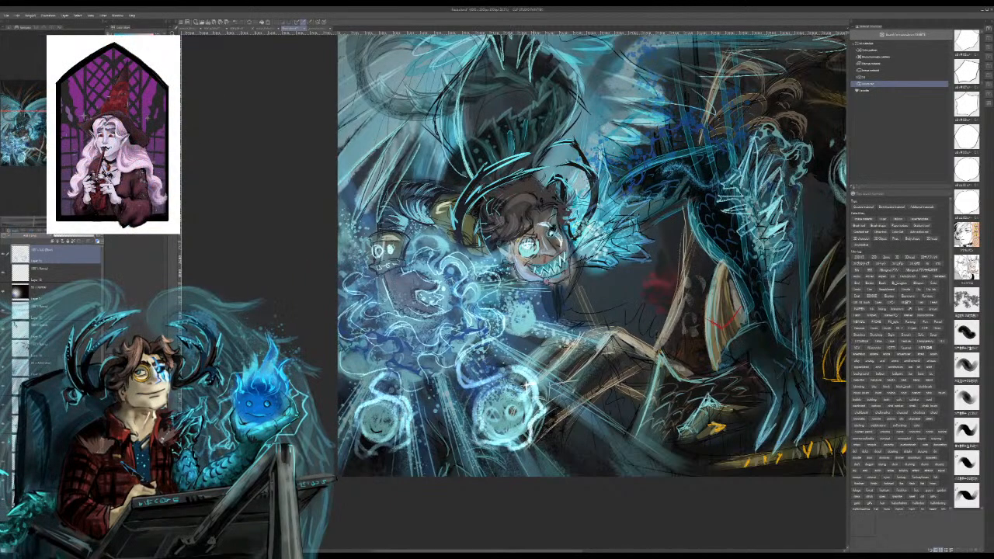
pyautogui.moveTo(474, 398); pyautogui.dragTo(469, 412)
pyautogui.moveTo(530, 371)
pyautogui.mouseDown()
pyautogui.moveTo(487, 382)
pyautogui.moveTo(481, 361)
pyautogui.moveTo(486, 381)
pyautogui.moveTo(515, 361)
pyautogui.mouseUp()
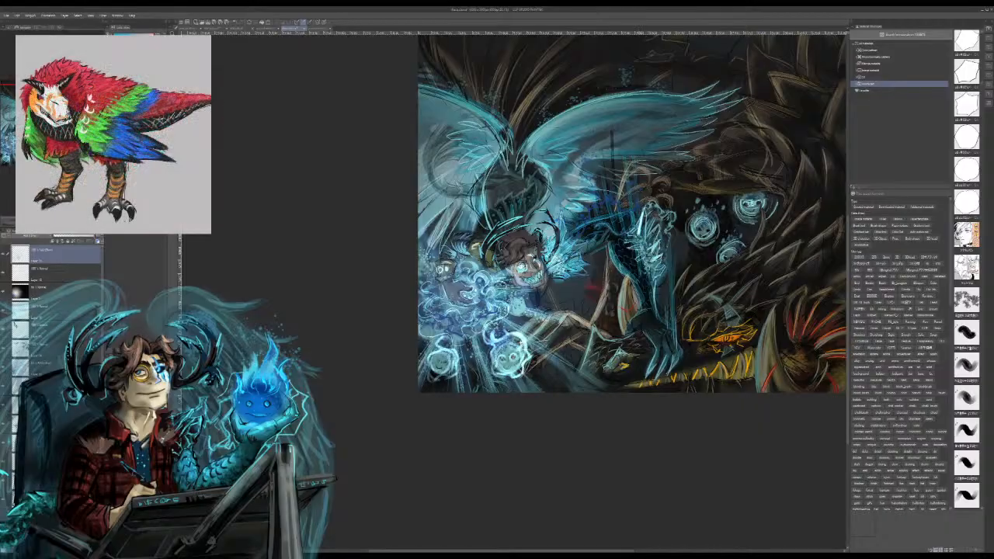
# Step: Paint bright cyan highlights along the upper edges of both wings and touch up the foreleg and shoulder feathers
pyautogui.moveTo(632, 218); pyautogui.dragTo(639, 231)
pyautogui.moveTo(562, 253)
pyautogui.mouseDown()
pyautogui.moveTo(577, 233)
pyautogui.moveTo(574, 260)
pyautogui.mouseUp()
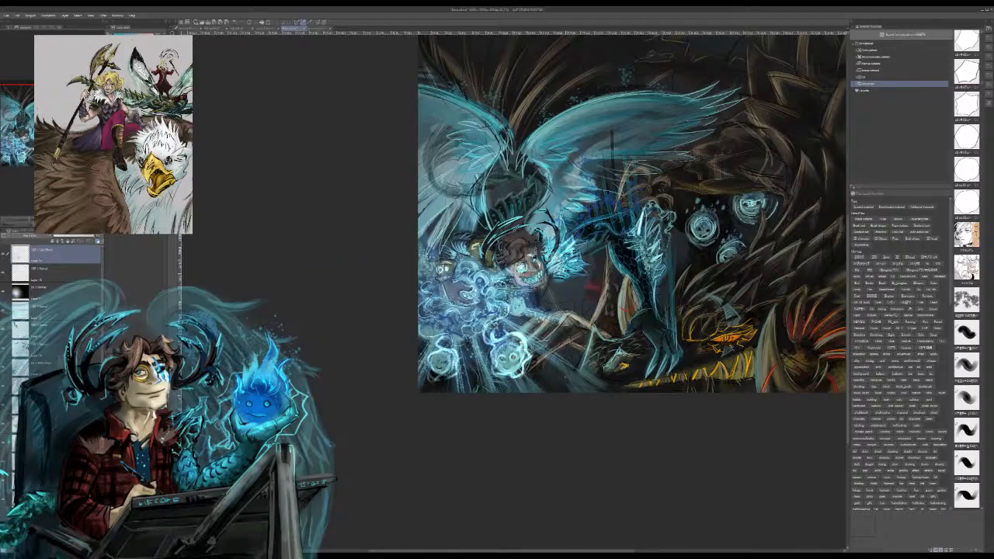
pyautogui.moveTo(528, 145)
pyautogui.mouseDown()
pyautogui.moveTo(614, 93)
pyautogui.moveTo(601, 96)
pyautogui.mouseUp()
pyautogui.moveTo(502, 135); pyautogui.dragTo(436, 94)
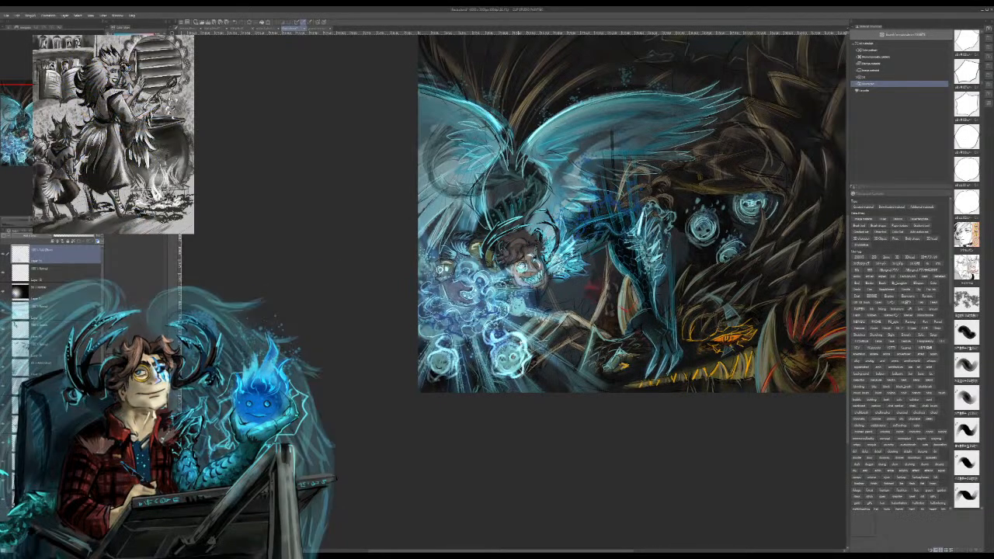
# Step: On the layer below the active one, paint short glowing wisp strokes around the larger spirit orb below the casting hand
pyautogui.click(63, 273)
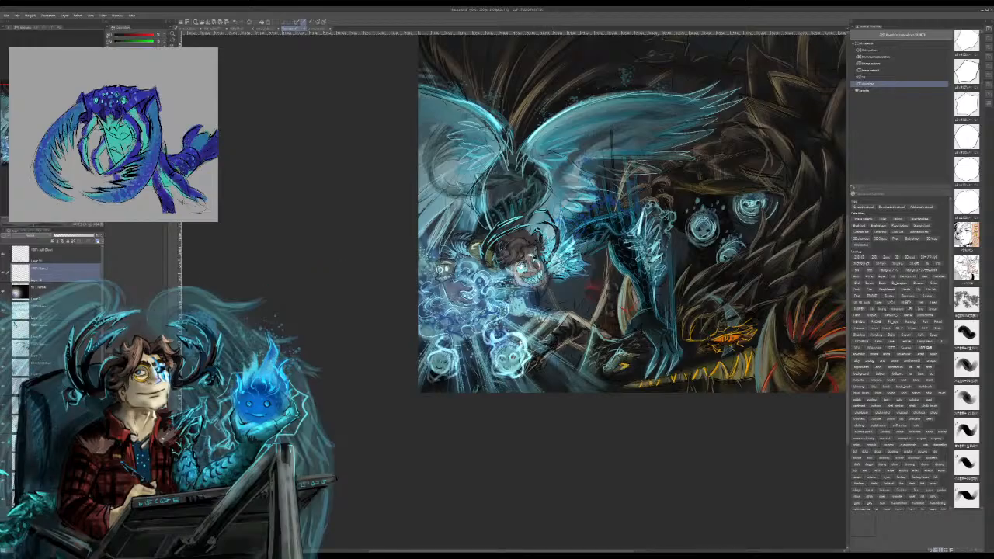
pyautogui.moveTo(539, 359); pyautogui.dragTo(535, 372)
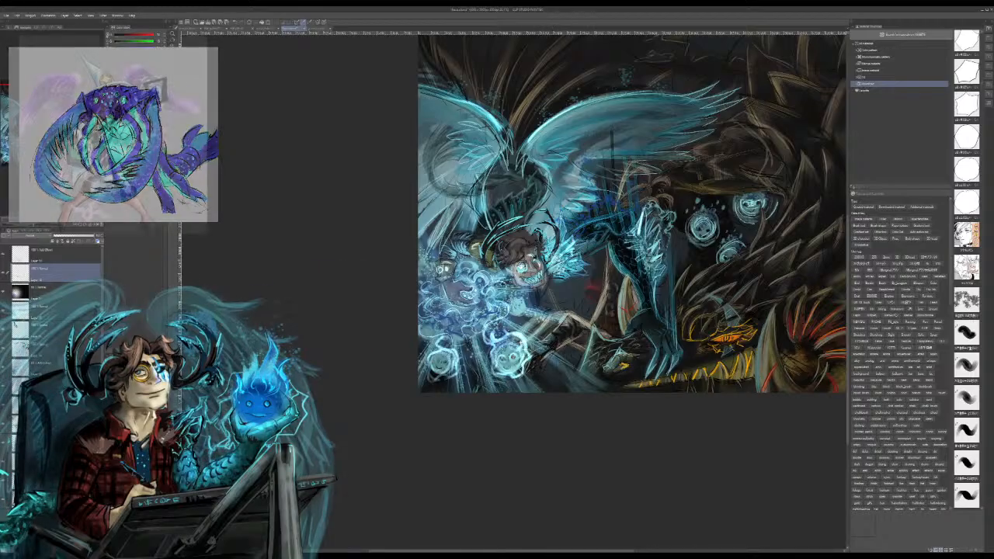
pyautogui.moveTo(547, 330); pyautogui.dragTo(527, 332)
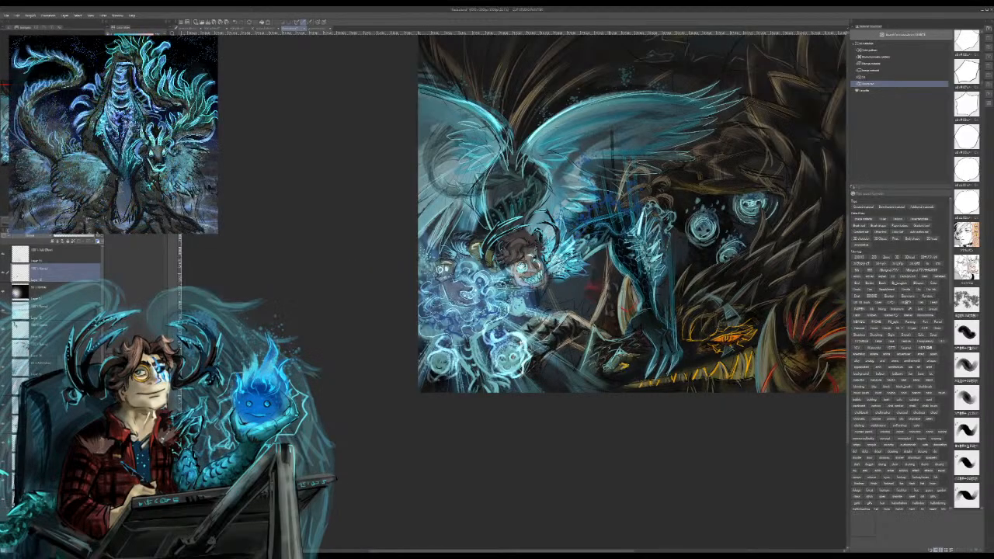
# Step: Switch to the comic page document and frame the panel of the mustached man holding a glass
pyautogui.moveTo(590, 264)
pyautogui.mouseDown()
pyautogui.moveTo(523, 198)
pyautogui.moveTo(528, 171)
pyautogui.moveTo(563, 171)
pyautogui.moveTo(584, 222)
pyautogui.moveTo(563, 273)
pyautogui.moveTo(478, 330)
pyautogui.mouseUp()
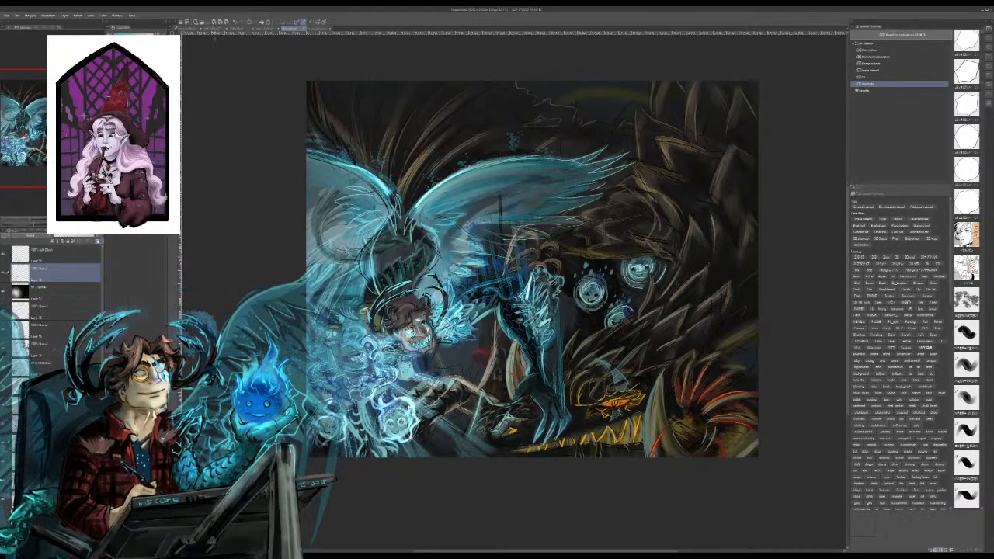
pyautogui.click(212, 29)
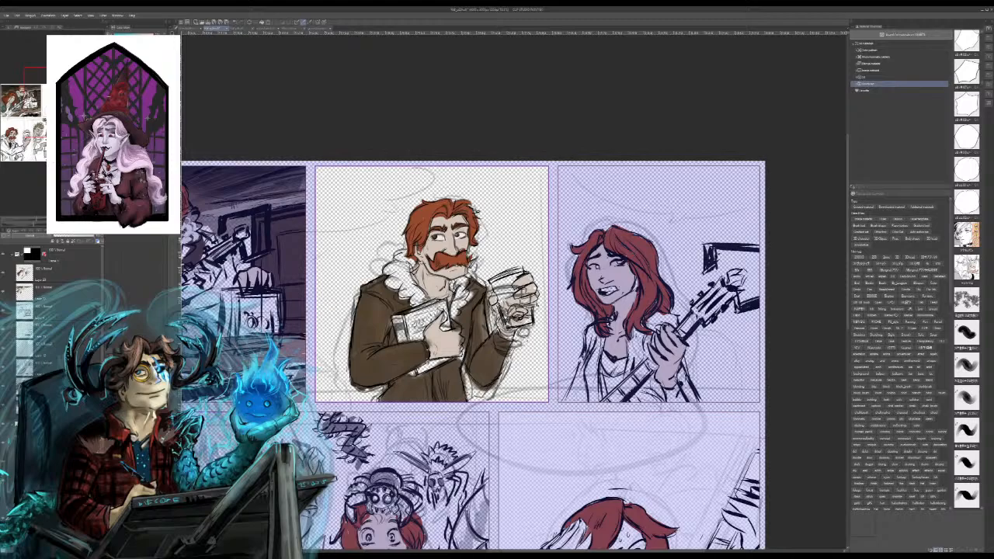
pyautogui.hotkey('ctrl', '-')
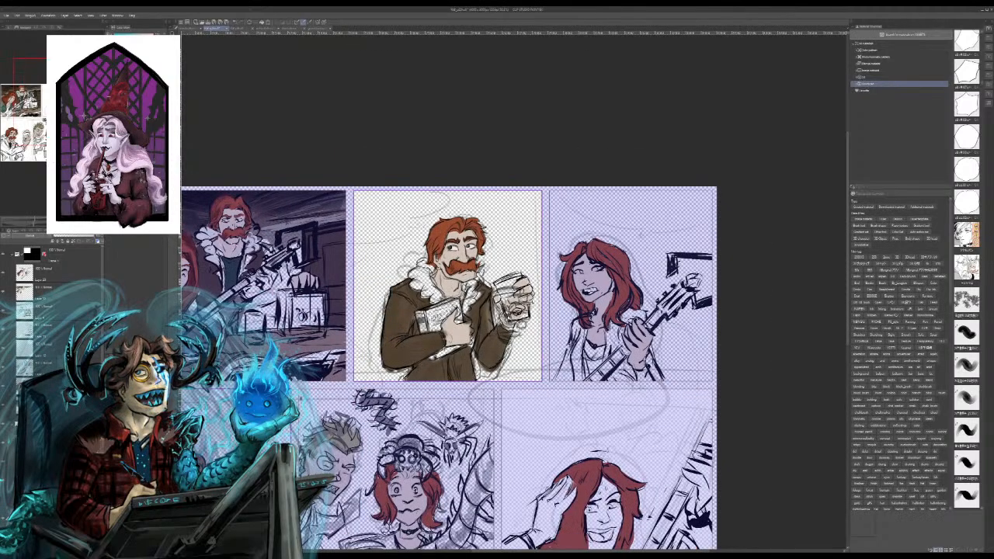
pyautogui.moveTo(481, 327); pyautogui.dragTo(520, 333)
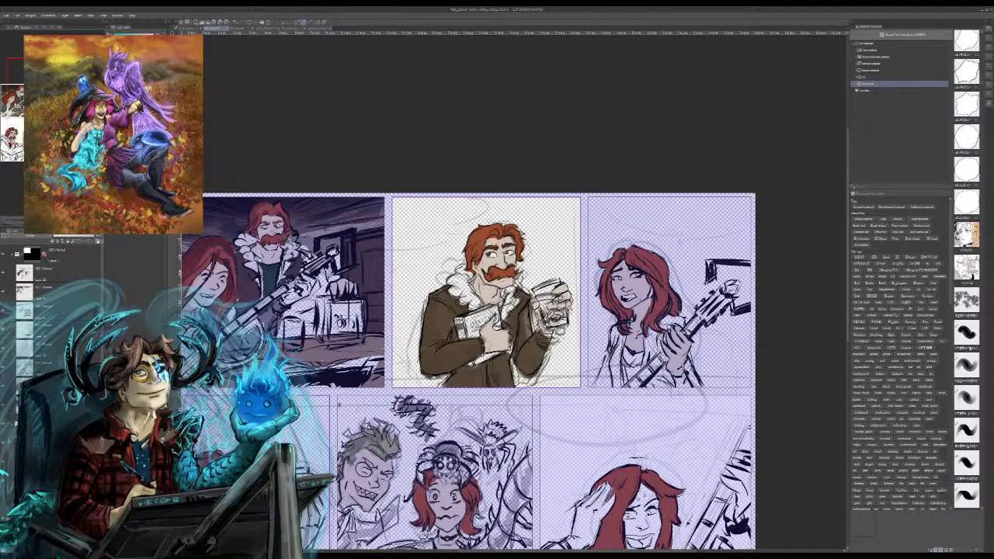
# Step: Lower the opacity of the coloured sketch in the mustached man's panel as an inking guide and frame his head
pyautogui.click(59, 255)
pyautogui.click(59, 434)
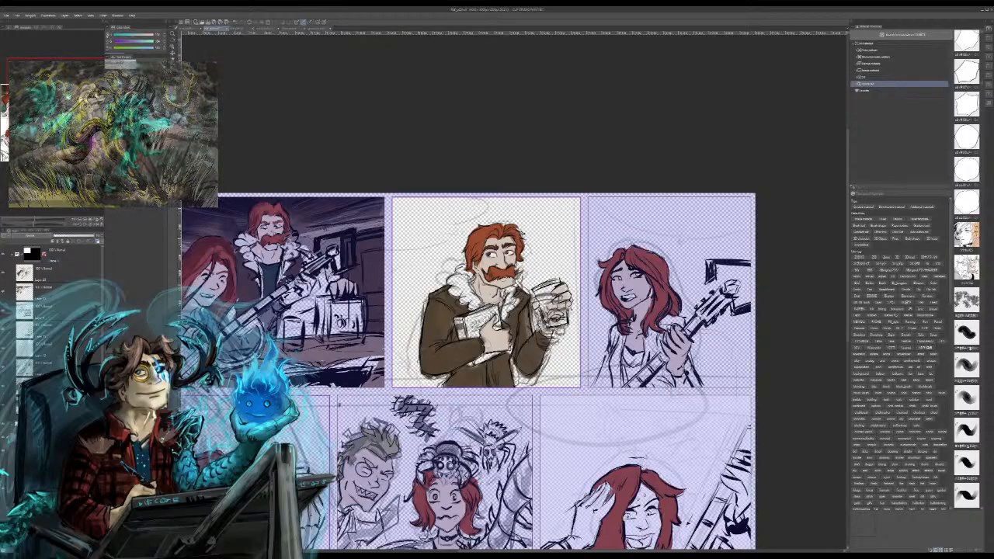
pyautogui.click(68, 235)
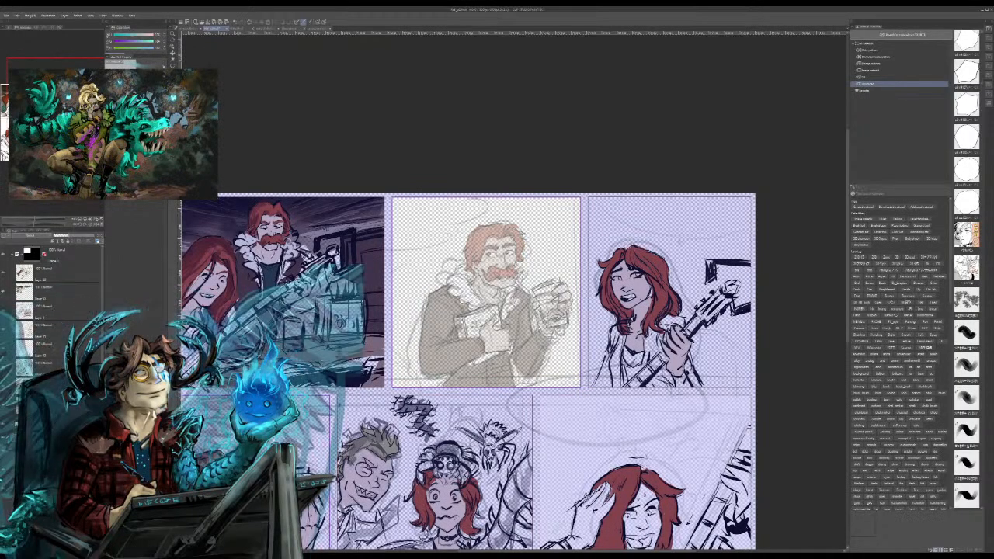
pyautogui.moveTo(102, 267); pyautogui.dragTo(103, 310)
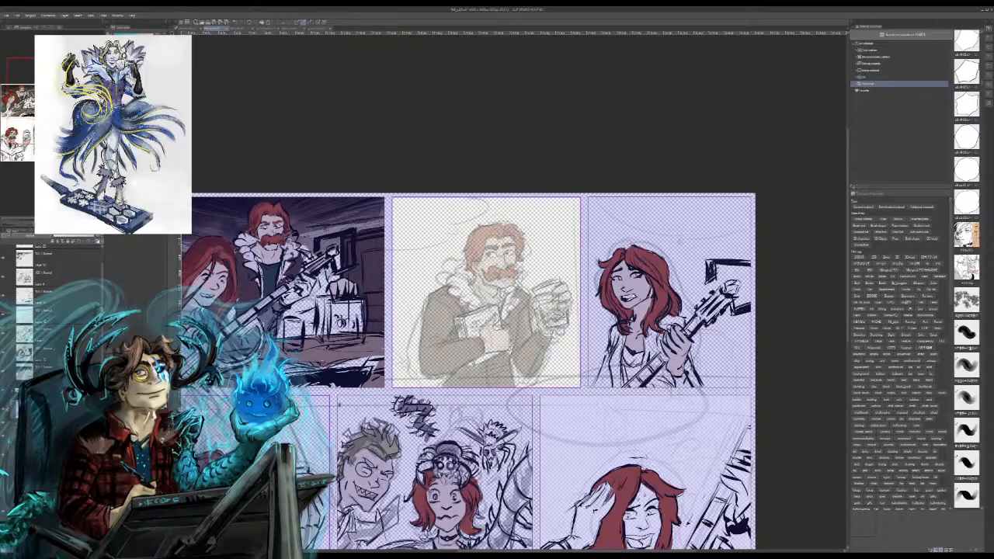
pyautogui.scroll(5, 514, 296)
pyautogui.moveTo(514, 226); pyautogui.dragTo(499, 365)
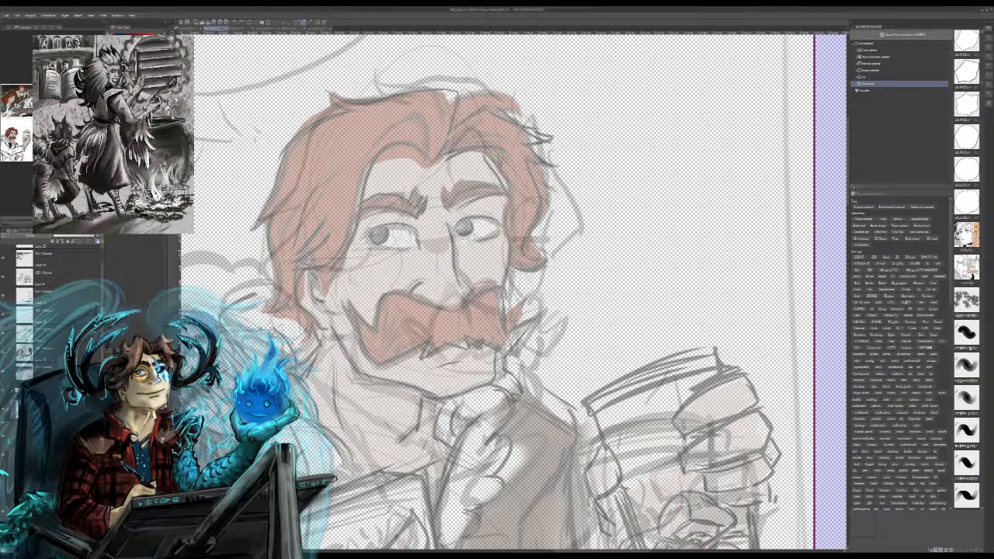
pyautogui.moveTo(483, 151)
pyautogui.mouseDown()
pyautogui.moveTo(509, 198)
pyautogui.moveTo(507, 233)
pyautogui.mouseUp()
pyautogui.hotkey('ctrl', 'z')
pyautogui.hotkey('ctrl', 'z')
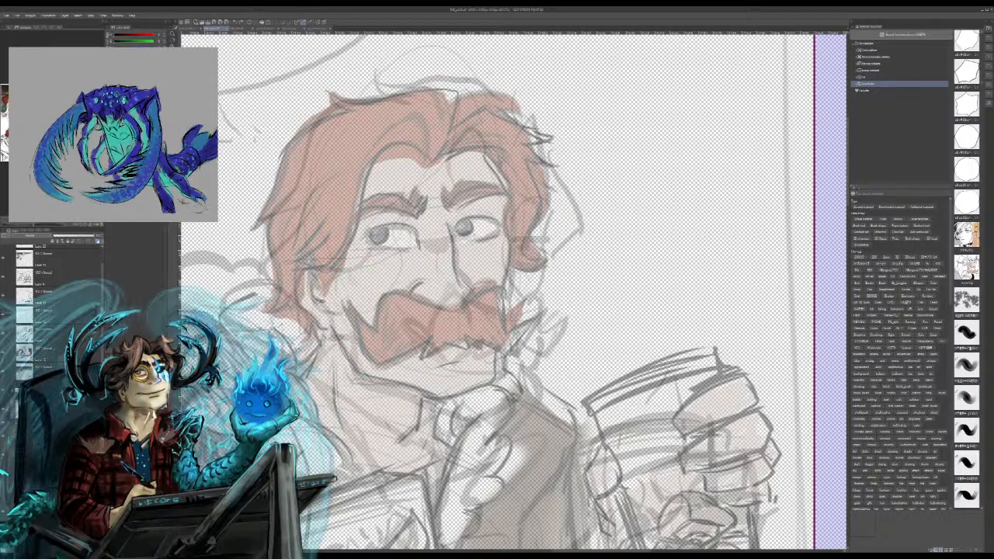
pyautogui.moveTo(314, 396)
pyautogui.mouseDown()
pyautogui.moveTo(331, 386)
pyautogui.moveTo(375, 444)
pyautogui.moveTo(444, 430)
pyautogui.mouseUp()
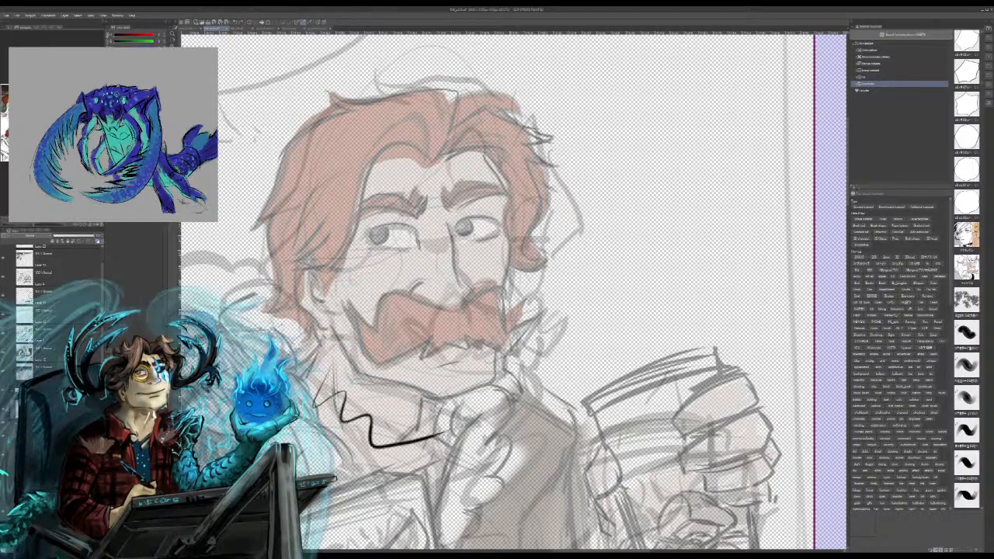
pyautogui.hotkey('ctrl', 'z')
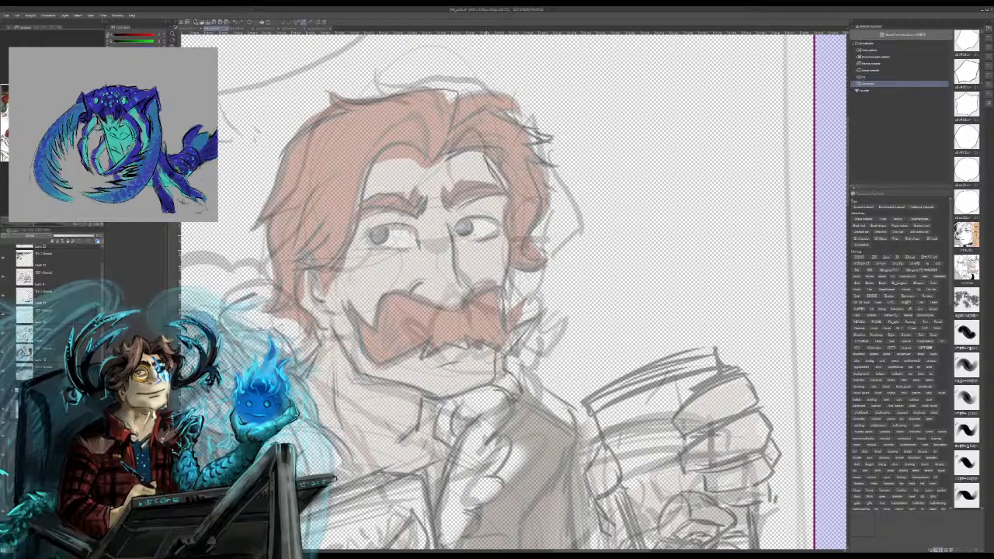
# Step: Ink the mustached man's face contour in black, from the far forehead and cheek to the jawline and chin
pyautogui.moveTo(485, 153)
pyautogui.mouseDown()
pyautogui.moveTo(508, 198)
pyautogui.moveTo(502, 271)
pyautogui.mouseUp()
pyautogui.moveTo(326, 326)
pyautogui.mouseDown()
pyautogui.moveTo(339, 369)
pyautogui.moveTo(426, 407)
pyautogui.mouseUp()
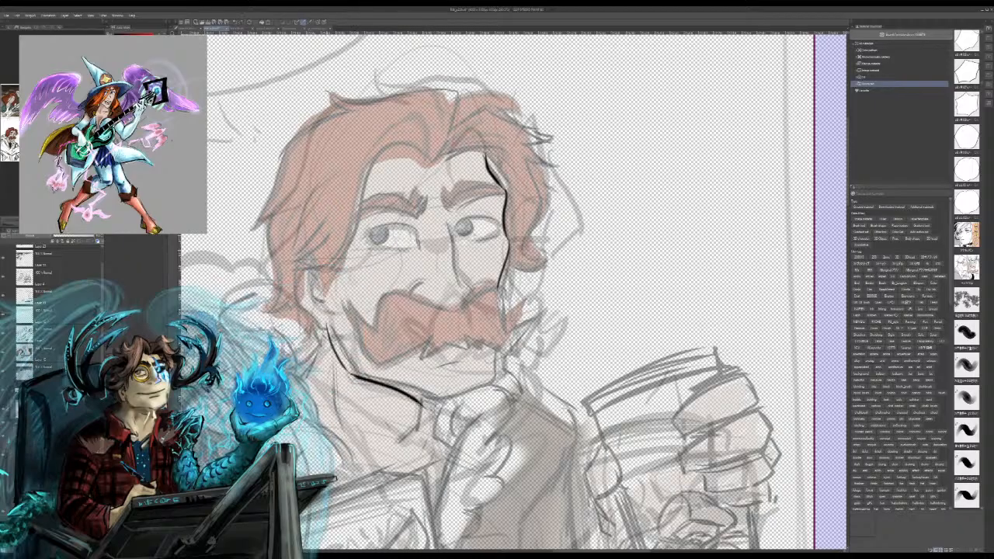
pyautogui.hotkey('ctrl', 'z')
pyautogui.moveTo(349, 374)
pyautogui.mouseDown()
pyautogui.moveTo(442, 408)
pyautogui.moveTo(503, 389)
pyautogui.mouseUp()
pyautogui.moveTo(438, 406)
pyautogui.mouseDown()
pyautogui.moveTo(506, 379)
pyautogui.moveTo(501, 352)
pyautogui.moveTo(494, 385)
pyautogui.mouseUp()
pyautogui.hotkey('ctrl', 'z')
pyautogui.hotkey('ctrl', 'z')
# Step: Ink the man's mouth and the far half of his mustache with its pointed, upturned tip
pyautogui.moveTo(405, 356); pyautogui.dragTo(446, 363)
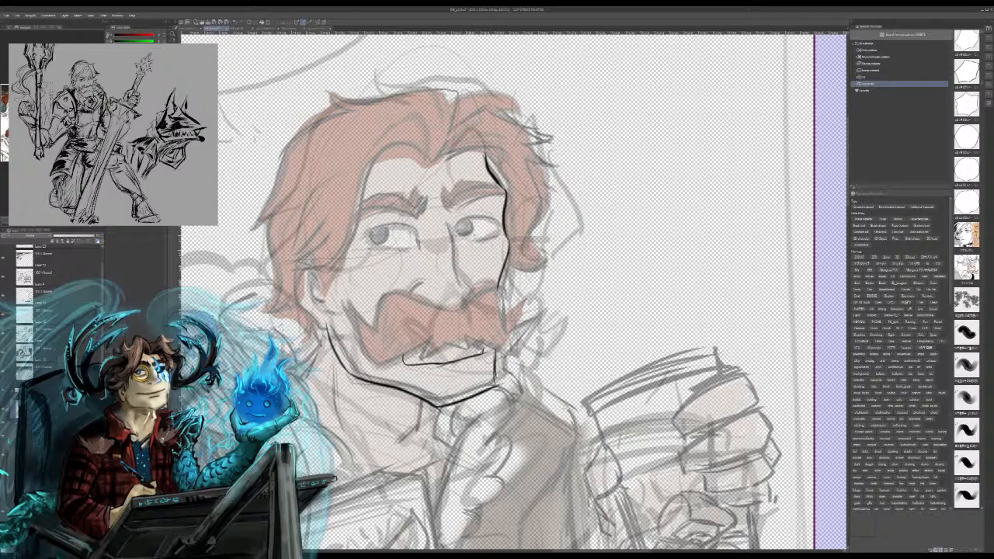
pyautogui.moveTo(433, 337)
pyautogui.mouseDown()
pyautogui.moveTo(423, 350)
pyautogui.moveTo(449, 337)
pyautogui.moveTo(508, 342)
pyautogui.moveTo(545, 291)
pyautogui.mouseUp()
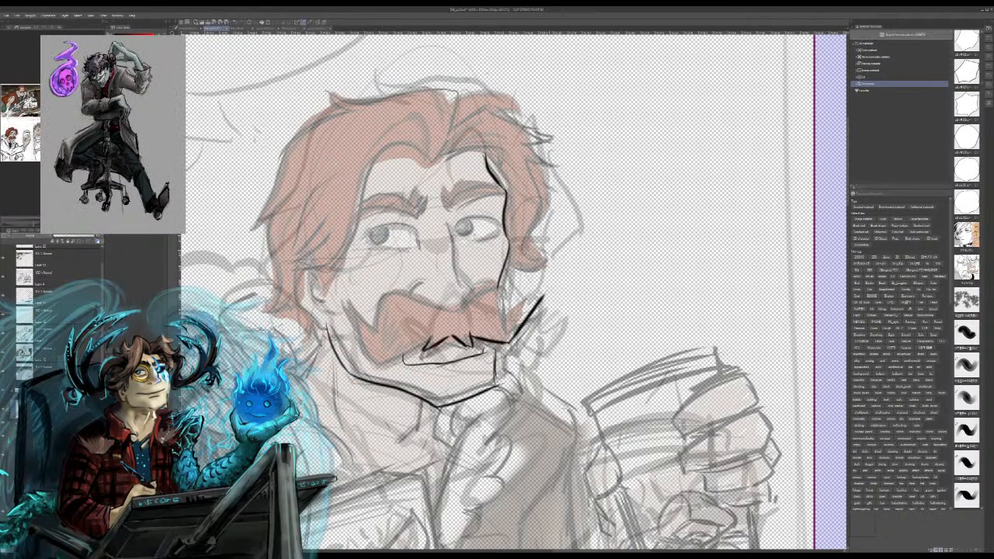
pyautogui.hotkey('ctrl', 'z')
pyautogui.moveTo(483, 340)
pyautogui.mouseDown()
pyautogui.moveTo(518, 340)
pyautogui.moveTo(547, 301)
pyautogui.moveTo(505, 319)
pyautogui.moveTo(469, 294)
pyautogui.mouseUp()
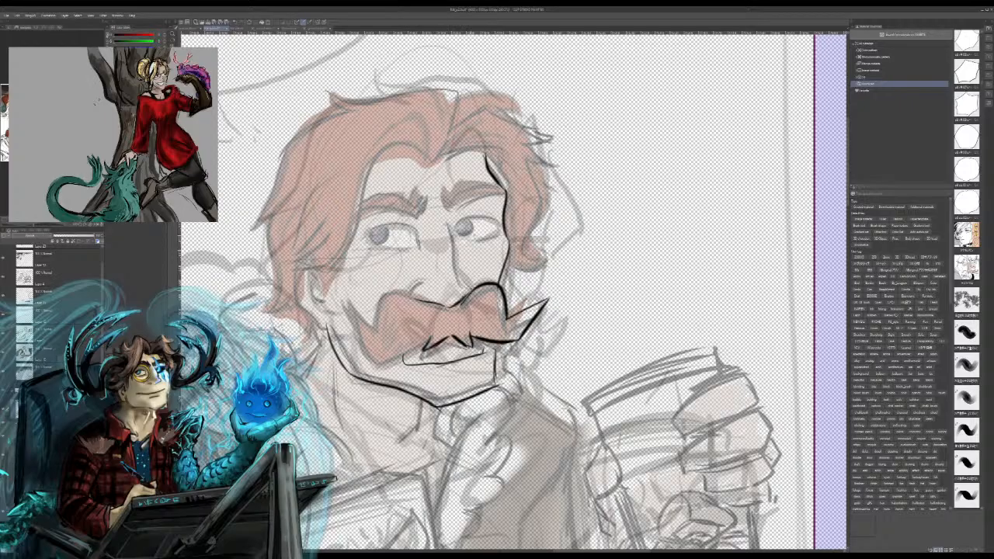
# Step: Ink the man's nose, from the bridge down to the tip and nostril above the mustache
pyautogui.moveTo(463, 299)
pyautogui.mouseDown()
pyautogui.moveTo(468, 291)
pyautogui.moveTo(450, 275)
pyautogui.mouseUp()
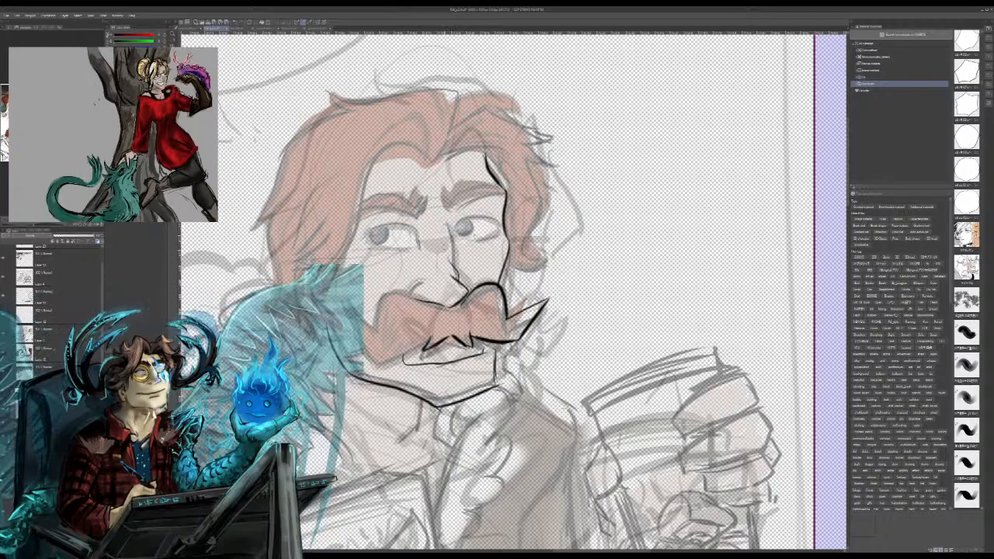
pyautogui.moveTo(448, 239); pyautogui.dragTo(458, 280)
pyautogui.moveTo(445, 220); pyautogui.dragTo(459, 284)
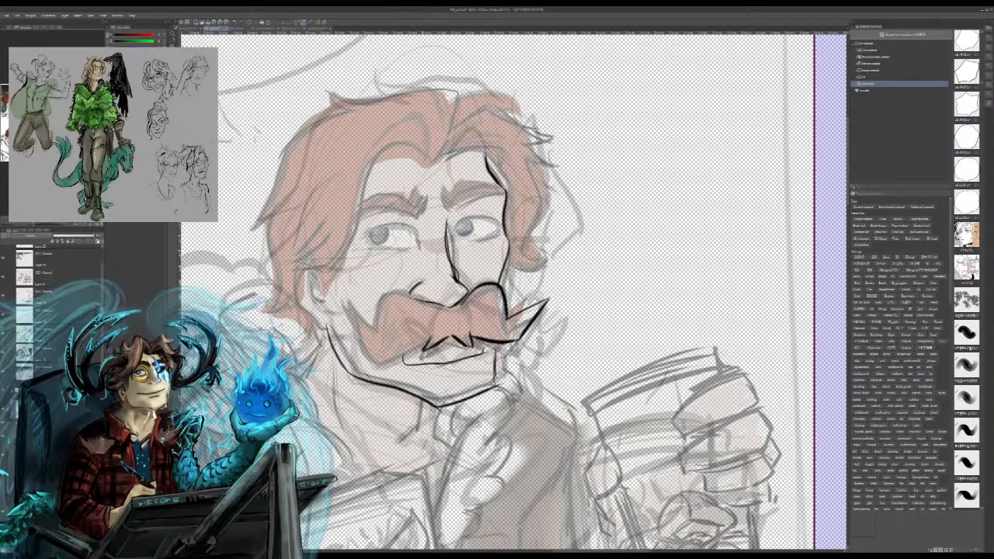
# Step: Ink the near half of the mustache with its curled tip and finish the lines around the mouth and chin
pyautogui.moveTo(424, 303)
pyautogui.mouseDown()
pyautogui.moveTo(372, 321)
pyautogui.moveTo(374, 335)
pyautogui.mouseUp()
pyautogui.moveTo(346, 304)
pyautogui.mouseDown()
pyautogui.moveTo(373, 359)
pyautogui.moveTo(429, 341)
pyautogui.moveTo(409, 349)
pyautogui.moveTo(397, 374)
pyautogui.moveTo(466, 346)
pyautogui.moveTo(447, 347)
pyautogui.moveTo(481, 339)
pyautogui.moveTo(483, 353)
pyautogui.mouseUp()
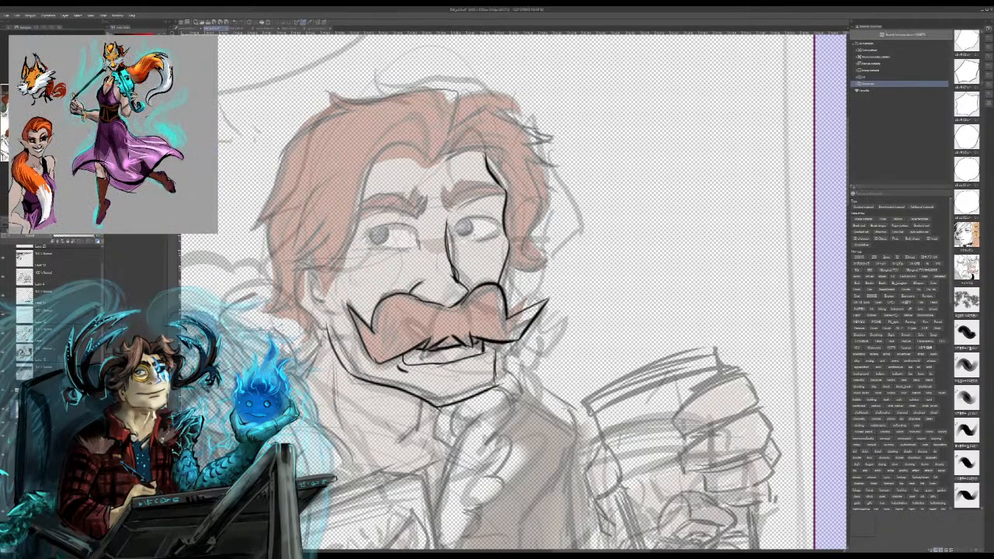
pyautogui.moveTo(491, 343); pyautogui.dragTo(499, 380)
# Step: Ink the man's near ear and the outer hair contour from the nape up to the crown
pyautogui.moveTo(297, 270); pyautogui.dragTo(329, 334)
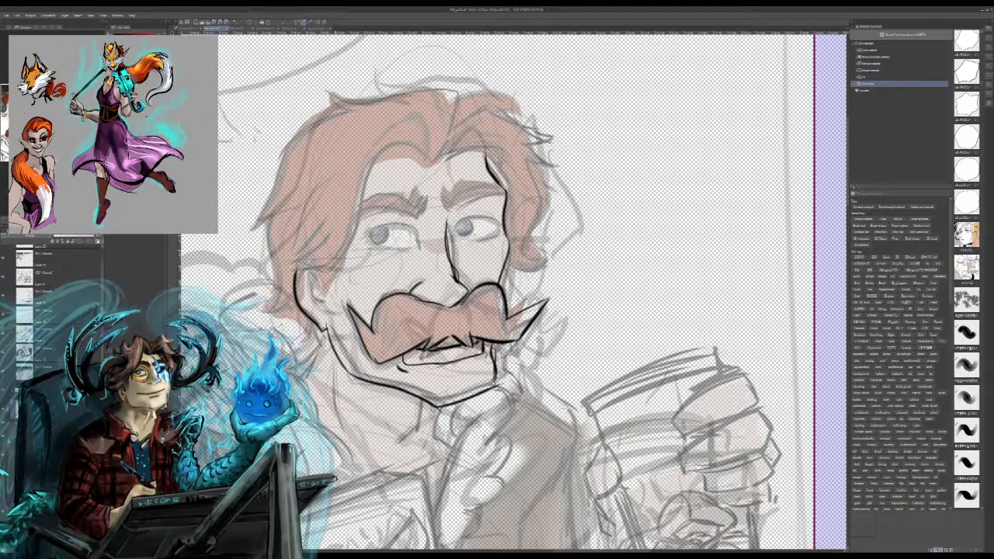
pyautogui.moveTo(277, 291)
pyautogui.mouseDown()
pyautogui.moveTo(320, 270)
pyautogui.moveTo(313, 259)
pyautogui.mouseUp()
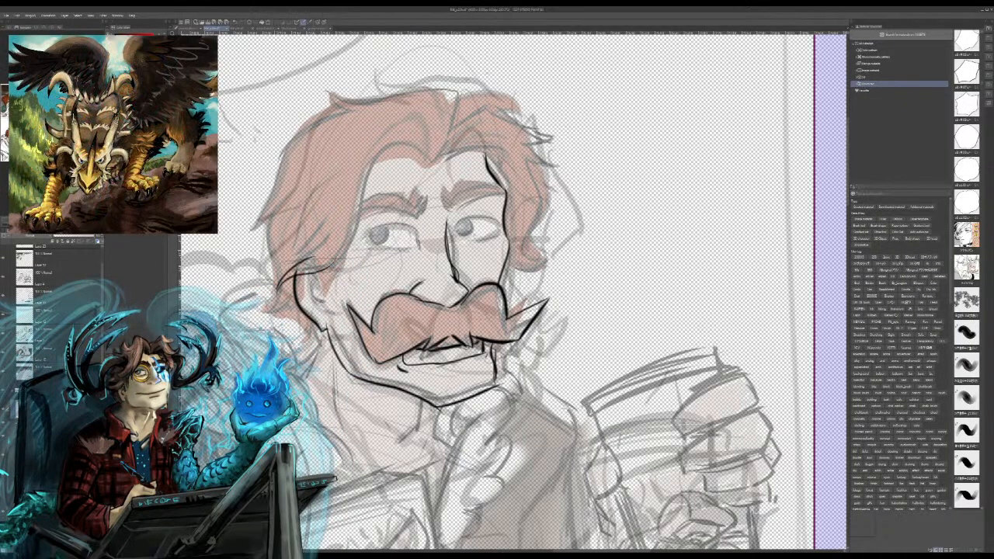
pyautogui.moveTo(269, 315)
pyautogui.mouseDown()
pyautogui.moveTo(273, 217)
pyautogui.moveTo(252, 234)
pyautogui.moveTo(280, 176)
pyautogui.mouseUp()
pyautogui.moveTo(280, 176)
pyautogui.mouseDown()
pyautogui.moveTo(347, 107)
pyautogui.moveTo(327, 110)
pyautogui.moveTo(327, 89)
pyautogui.moveTo(409, 98)
pyautogui.moveTo(476, 81)
pyautogui.mouseUp()
pyautogui.hotkey('ctrl', 'z')
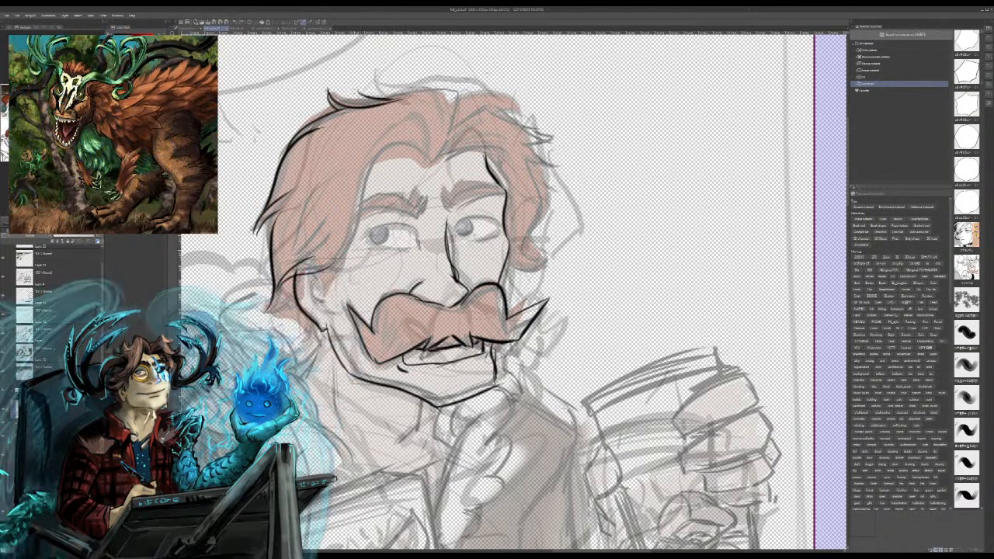
# Step: Ink the front hairline and parting, the strands inside the near-side hair, and the locks on the far side
pyautogui.moveTo(358, 92)
pyautogui.mouseDown()
pyautogui.moveTo(466, 93)
pyautogui.moveTo(449, 150)
pyautogui.moveTo(366, 182)
pyautogui.mouseUp()
pyautogui.hotkey('ctrl', 'z')
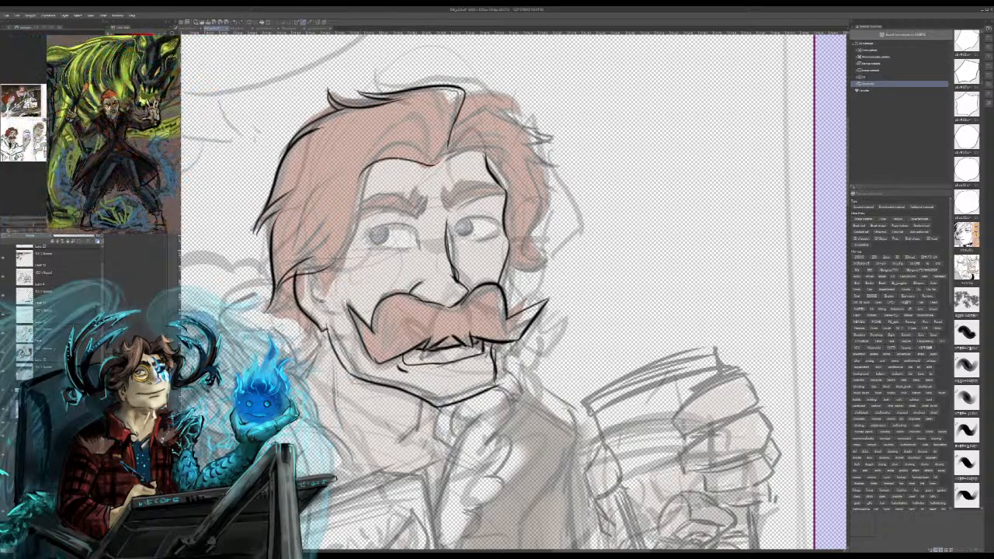
pyautogui.moveTo(425, 158)
pyautogui.mouseDown()
pyautogui.moveTo(376, 157)
pyautogui.moveTo(350, 242)
pyautogui.moveTo(317, 272)
pyautogui.moveTo(349, 160)
pyautogui.mouseUp()
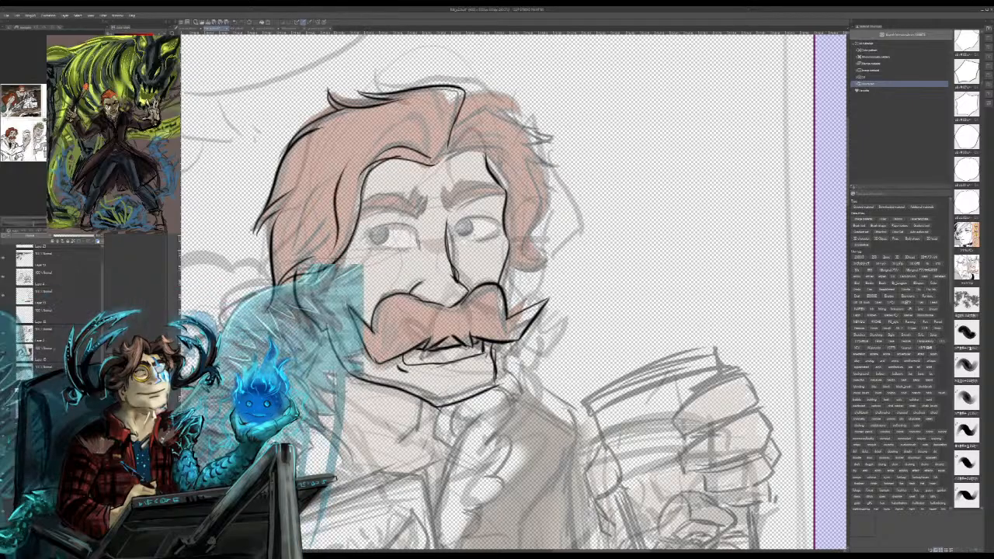
pyautogui.moveTo(323, 190); pyautogui.dragTo(339, 154)
pyautogui.moveTo(320, 194); pyautogui.dragTo(339, 145)
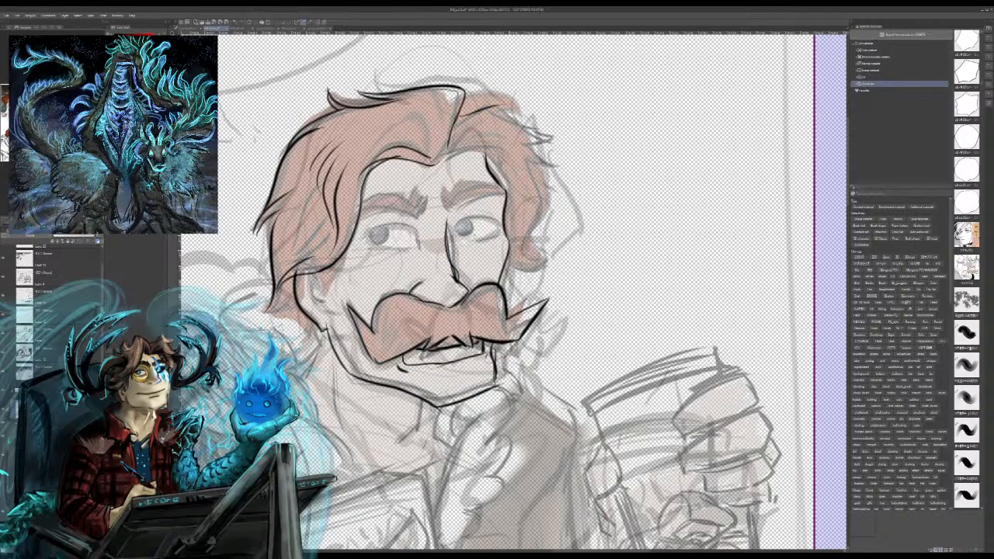
pyautogui.moveTo(512, 116)
pyautogui.mouseDown()
pyautogui.moveTo(521, 159)
pyautogui.moveTo(551, 211)
pyautogui.moveTo(529, 267)
pyautogui.moveTo(513, 280)
pyautogui.moveTo(519, 272)
pyautogui.moveTo(502, 266)
pyautogui.mouseUp()
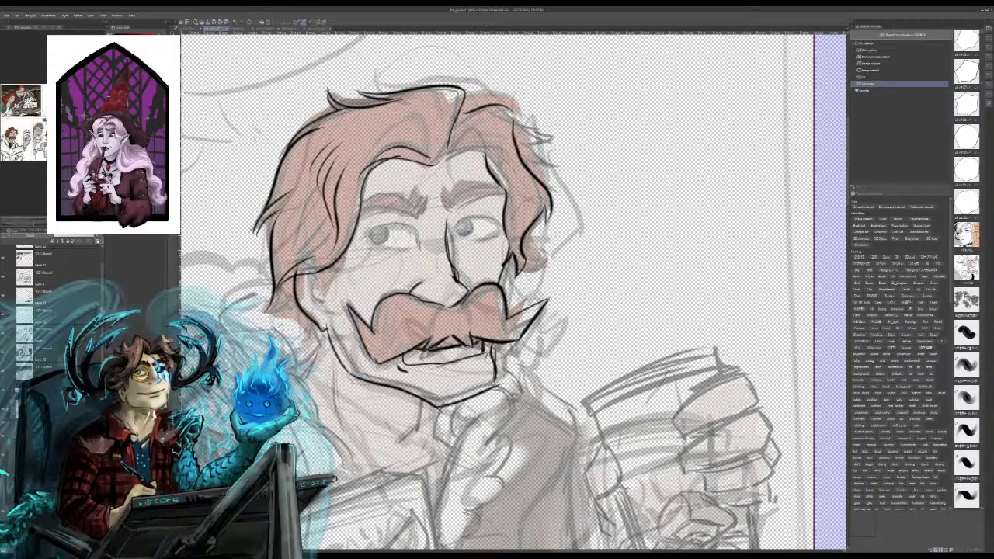
pyautogui.moveTo(372, 229); pyautogui.dragTo(413, 217)
pyautogui.moveTo(373, 247)
pyautogui.mouseDown()
pyautogui.moveTo(490, 237)
pyautogui.moveTo(489, 211)
pyautogui.mouseUp()
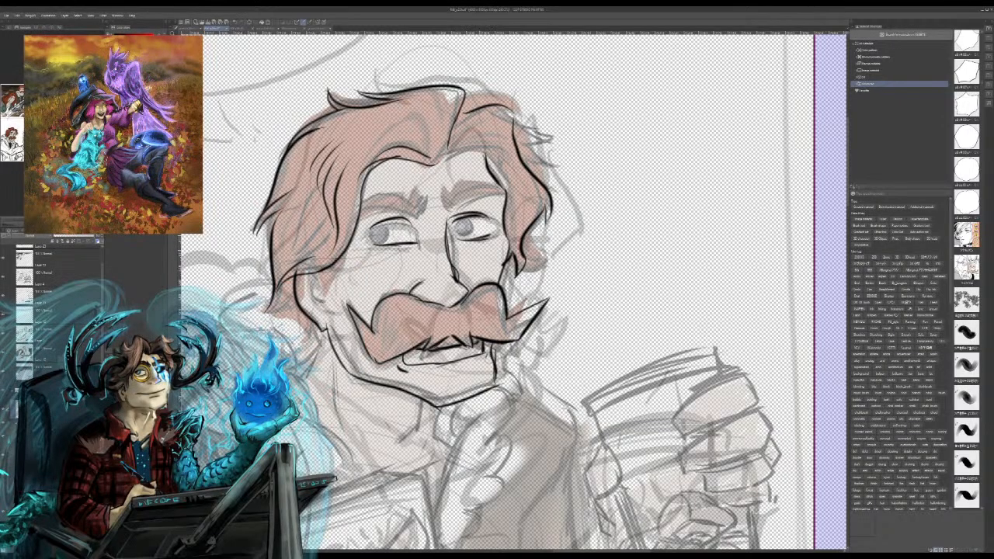
pyautogui.hotkey('ctrl', 'z')
pyautogui.hotkey('ctrl', 'z')
pyautogui.hotkey('ctrl', 'z')
pyautogui.hotkey('ctrl', 'z')
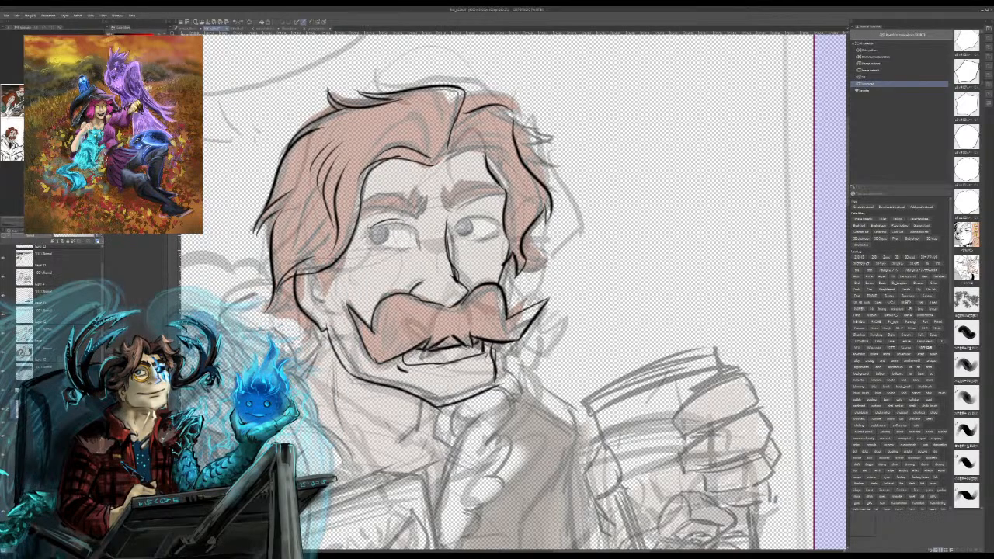
pyautogui.hotkey('ctrl', 'z')
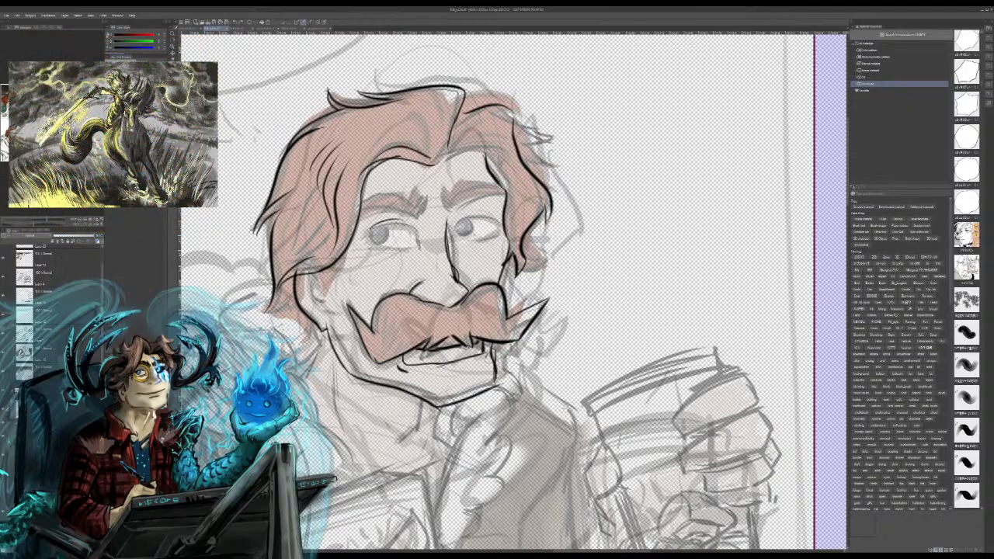
# Step: Ink the upper and lower lids of both of the man's eyes over the faded sketch
pyautogui.moveTo(371, 232)
pyautogui.mouseDown()
pyautogui.moveTo(409, 227)
pyautogui.moveTo(421, 246)
pyautogui.mouseUp()
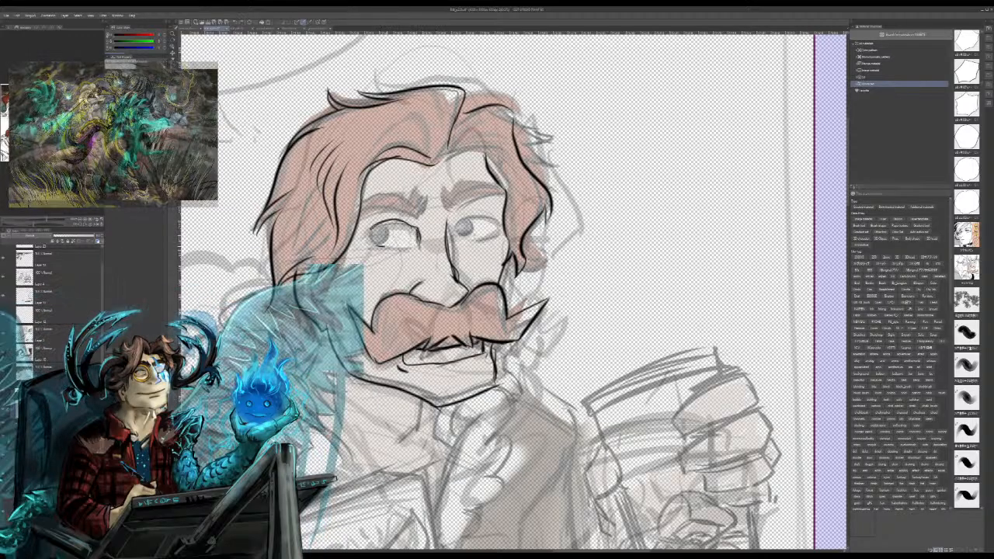
pyautogui.hotkey('ctrl', 'z')
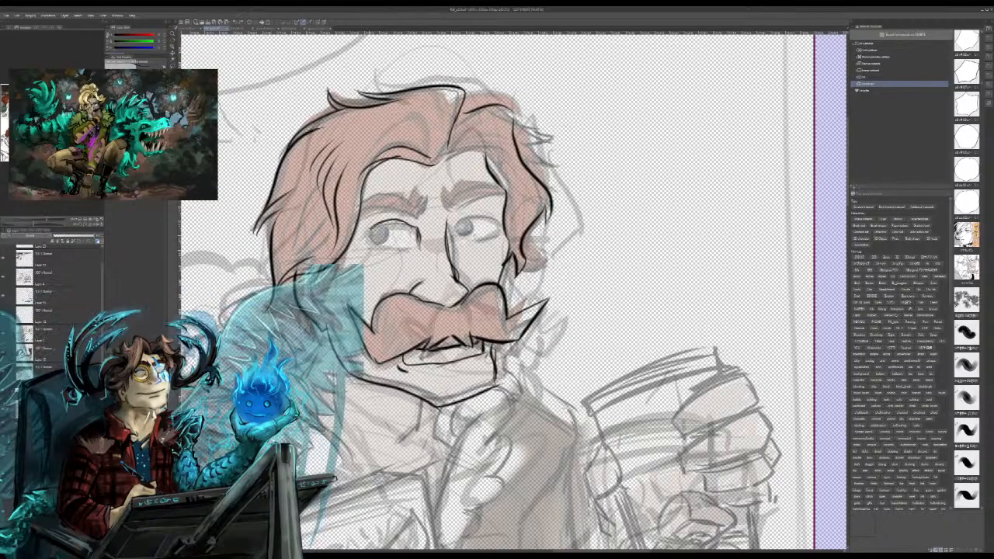
pyautogui.moveTo(372, 238); pyautogui.dragTo(392, 246)
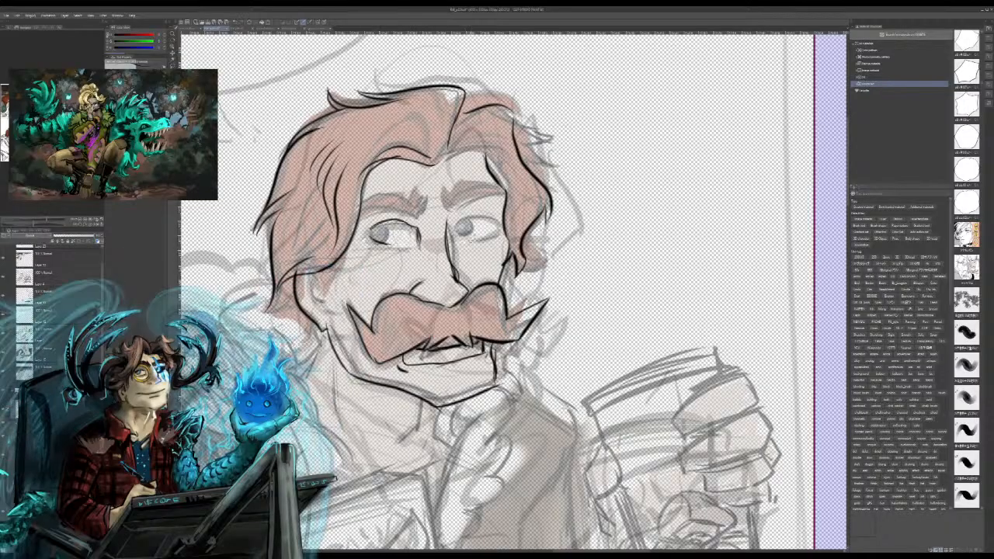
pyautogui.moveTo(466, 241)
pyautogui.mouseDown()
pyautogui.moveTo(496, 232)
pyautogui.moveTo(458, 221)
pyautogui.moveTo(499, 210)
pyautogui.moveTo(509, 253)
pyautogui.mouseUp()
pyautogui.hotkey('ctrl', 'z')
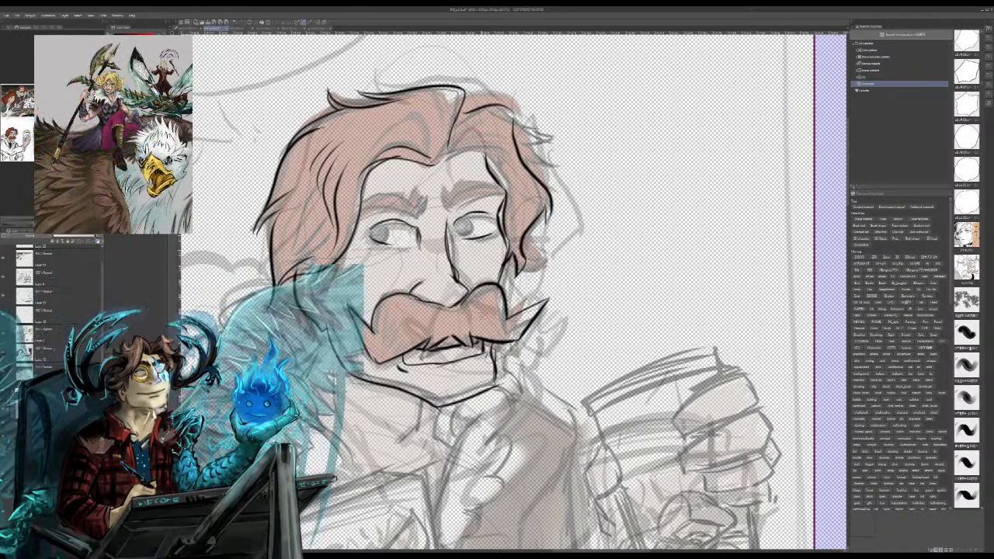
# Step: Ink the near cheek line, rework the far-side hairline, and add strands within the hair on both sides
pyautogui.moveTo(355, 261); pyautogui.dragTo(375, 294)
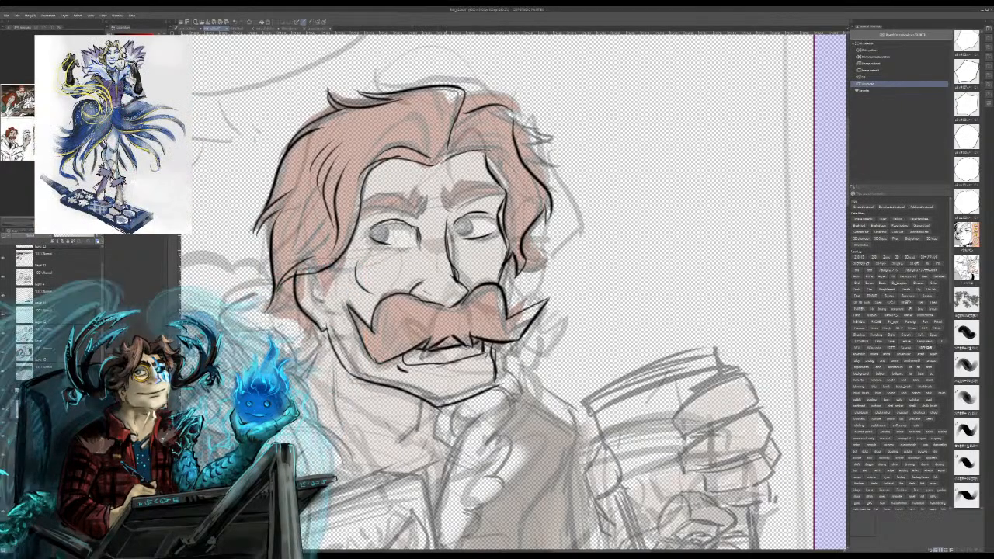
pyautogui.moveTo(441, 163); pyautogui.dragTo(490, 143)
pyautogui.hotkey('ctrl', 'z')
pyautogui.moveTo(452, 157)
pyautogui.mouseDown()
pyautogui.moveTo(492, 132)
pyautogui.moveTo(488, 171)
pyautogui.moveTo(514, 199)
pyautogui.moveTo(510, 247)
pyautogui.mouseUp()
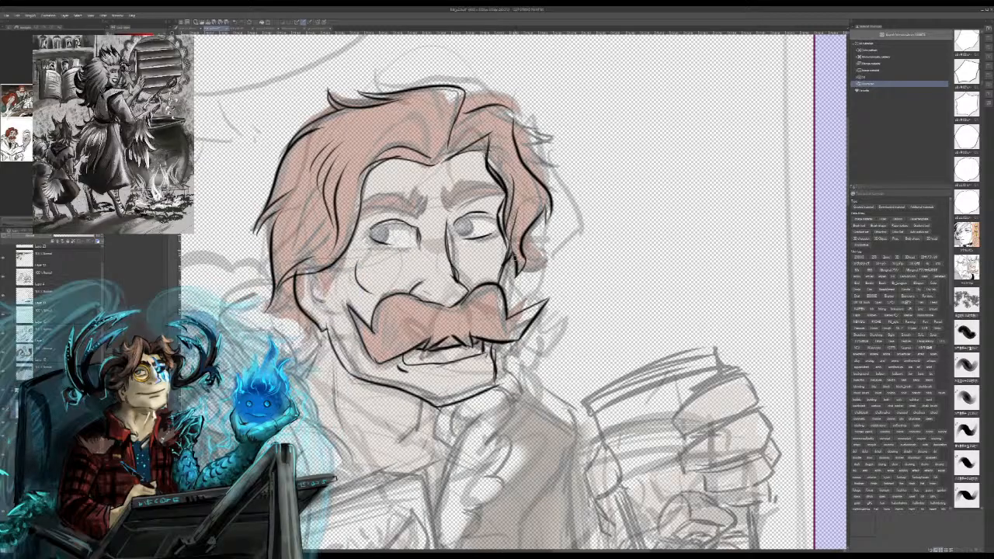
pyautogui.moveTo(534, 201); pyautogui.dragTo(515, 245)
pyautogui.moveTo(279, 223)
pyautogui.mouseDown()
pyautogui.moveTo(297, 260)
pyautogui.moveTo(280, 240)
pyautogui.mouseUp()
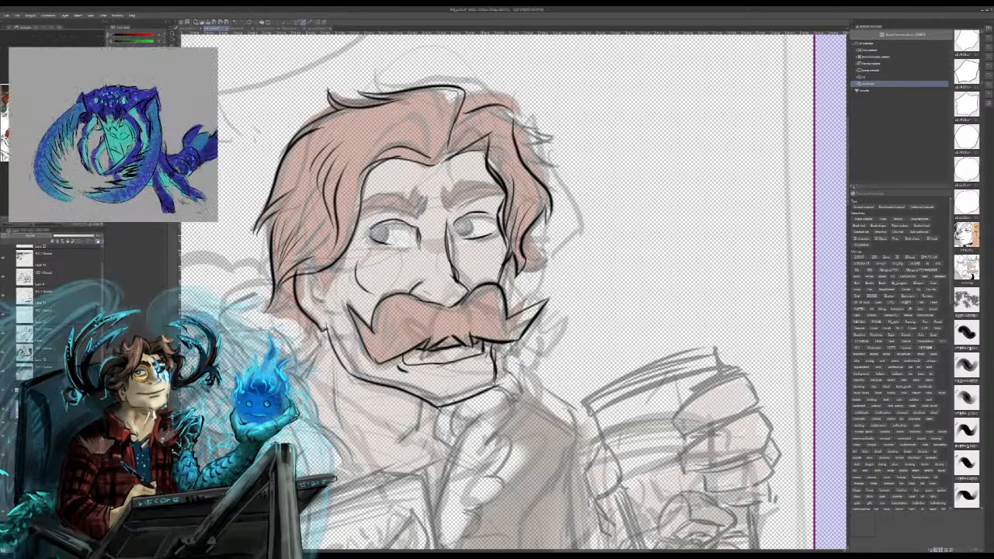
# Step: Ink the neck lines beneath the chin and the folds of the ruffled collar at the throat
pyautogui.moveTo(453, 403)
pyautogui.mouseDown()
pyautogui.moveTo(439, 441)
pyautogui.moveTo(468, 463)
pyautogui.mouseUp()
pyautogui.moveTo(429, 411); pyautogui.dragTo(388, 457)
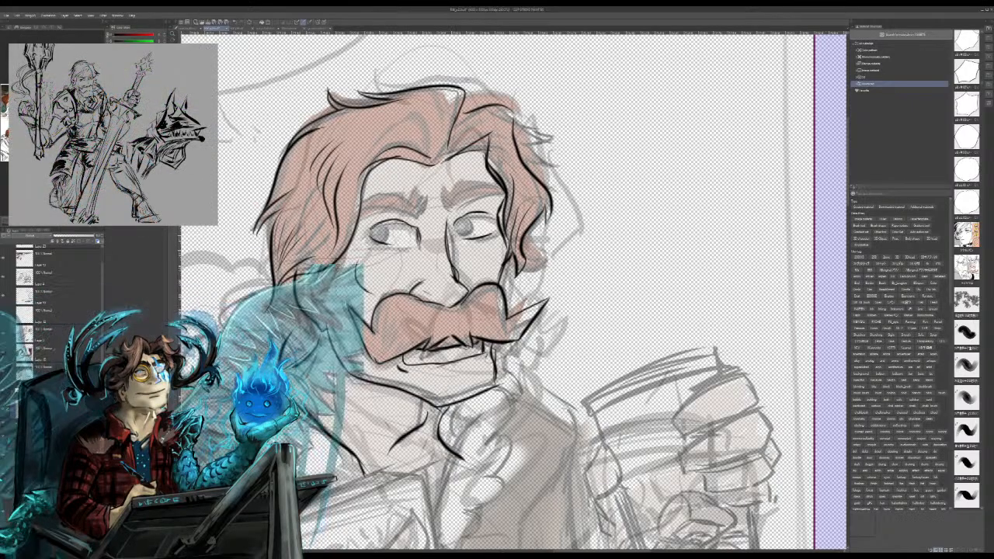
pyautogui.moveTo(486, 430); pyautogui.dragTo(444, 502)
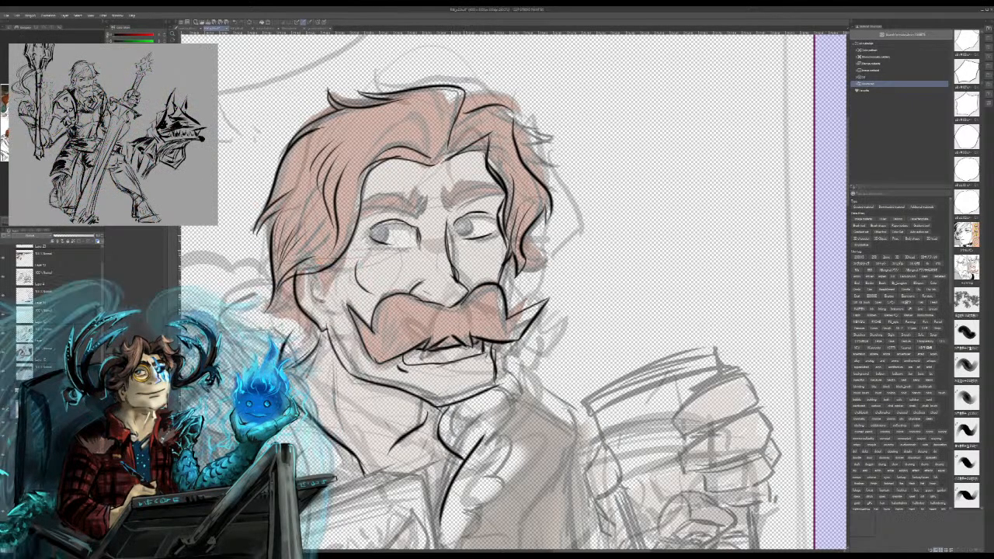
pyautogui.moveTo(465, 445)
pyautogui.mouseDown()
pyautogui.moveTo(470, 400)
pyautogui.moveTo(529, 427)
pyautogui.moveTo(488, 459)
pyautogui.moveTo(466, 511)
pyautogui.mouseUp()
pyautogui.moveTo(500, 454); pyautogui.dragTo(512, 466)
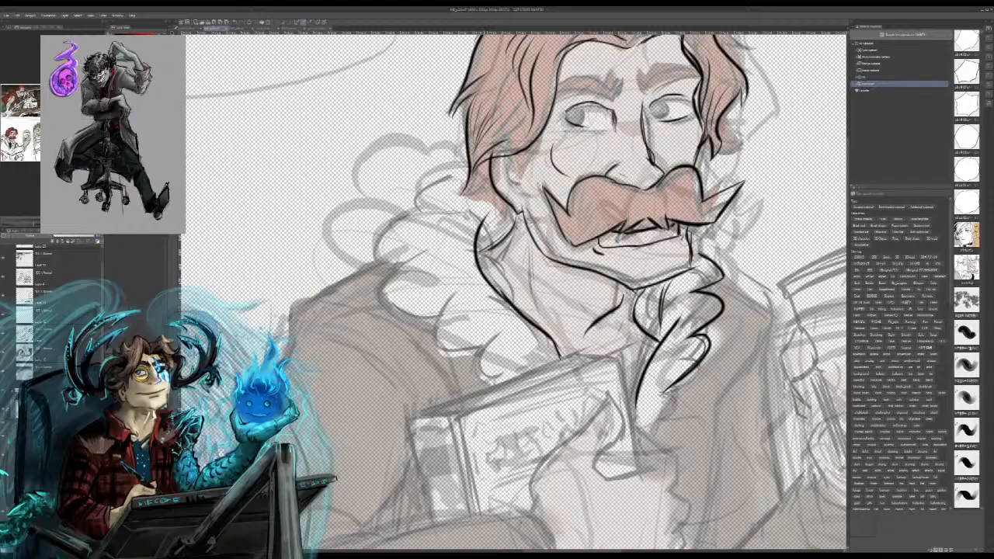
# Step: Ink the scalloped outer edge of the near-side collar ruffle from the book up to the nape
pyautogui.moveTo(492, 382)
pyautogui.mouseDown()
pyautogui.moveTo(503, 341)
pyautogui.moveTo(515, 344)
pyautogui.moveTo(461, 301)
pyautogui.mouseUp()
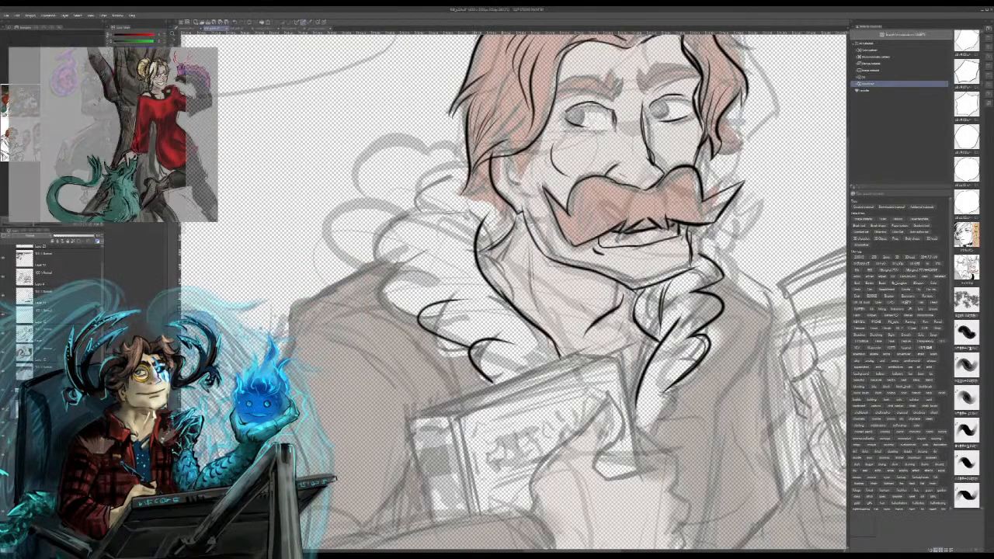
pyautogui.moveTo(438, 237); pyautogui.dragTo(381, 278)
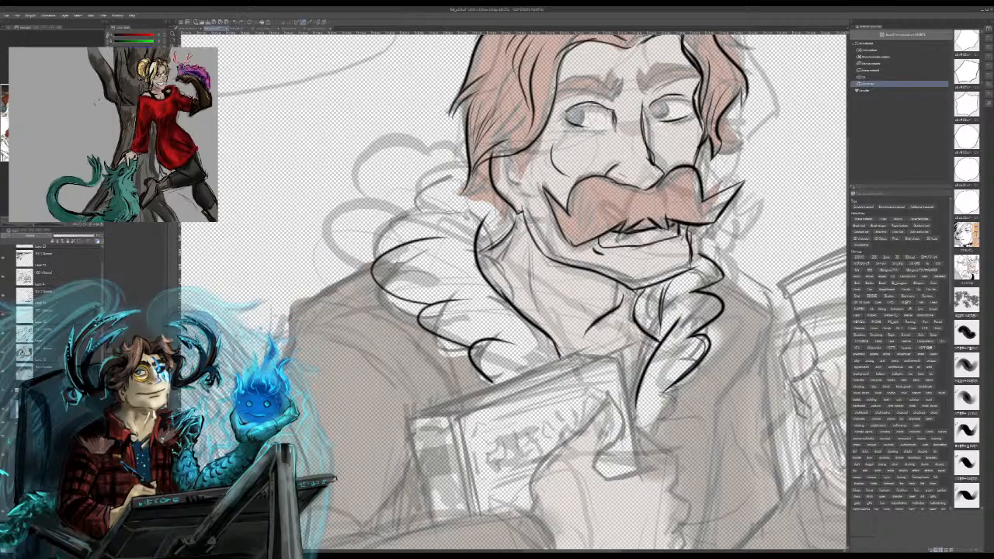
pyautogui.moveTo(395, 244)
pyautogui.mouseDown()
pyautogui.moveTo(458, 202)
pyautogui.moveTo(470, 174)
pyautogui.mouseUp()
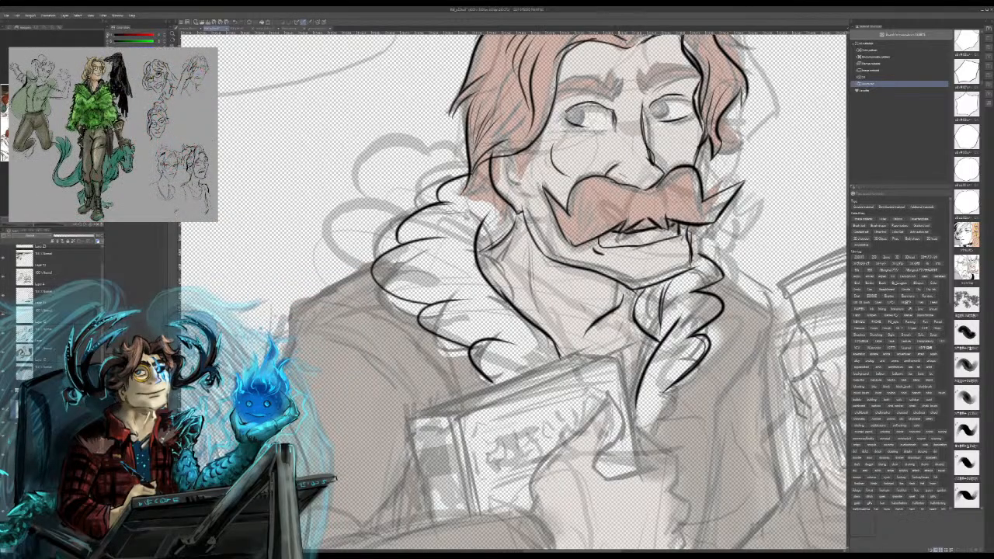
# Step: Ink the book's far edge and the outline of the hand gripping it, including the thumb and knuckles
pyautogui.moveTo(619, 360); pyautogui.dragTo(642, 468)
pyautogui.moveTo(634, 433)
pyautogui.mouseDown()
pyautogui.moveTo(643, 467)
pyautogui.moveTo(672, 454)
pyautogui.moveTo(694, 501)
pyautogui.moveTo(692, 537)
pyautogui.moveTo(592, 129)
pyautogui.moveTo(585, 177)
pyautogui.moveTo(501, 188)
pyautogui.mouseUp()
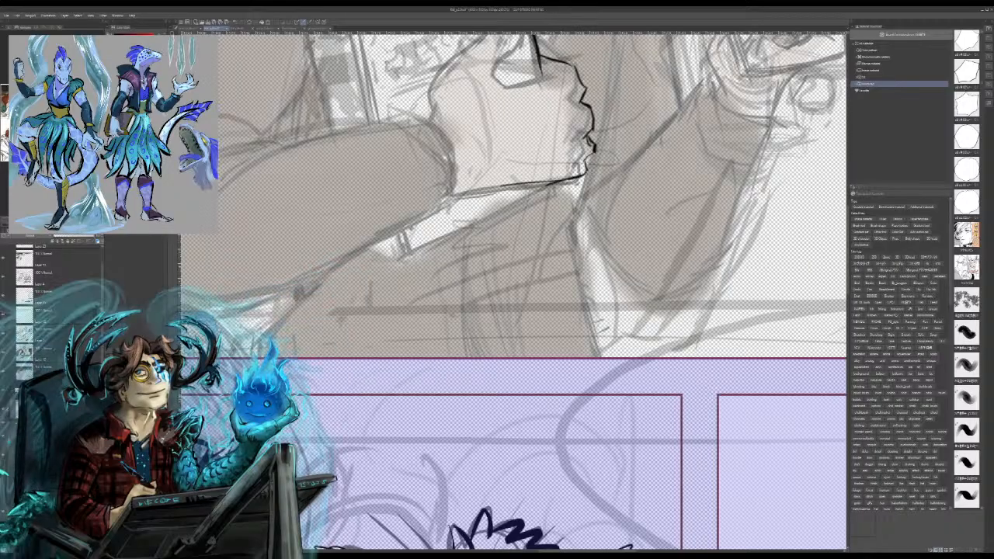
pyautogui.moveTo(572, 181); pyautogui.dragTo(449, 194)
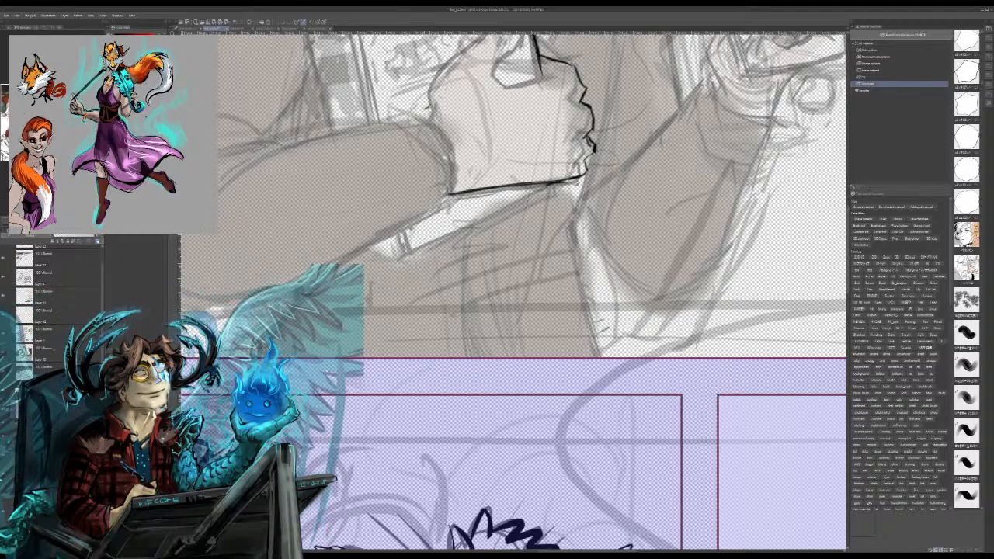
pyautogui.moveTo(422, 119)
pyautogui.mouseDown()
pyautogui.moveTo(471, 51)
pyautogui.moveTo(487, 263)
pyautogui.moveTo(436, 244)
pyautogui.moveTo(493, 207)
pyautogui.moveTo(477, 235)
pyautogui.mouseUp()
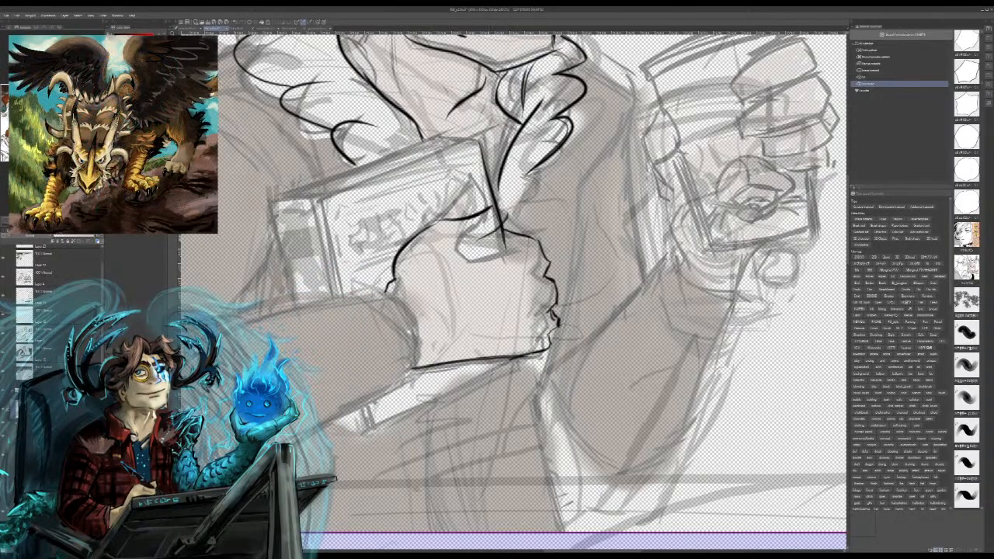
pyautogui.moveTo(502, 203)
pyautogui.mouseDown()
pyautogui.moveTo(505, 221)
pyautogui.moveTo(463, 262)
pyautogui.moveTo(531, 249)
pyautogui.mouseUp()
pyautogui.moveTo(477, 264)
pyautogui.mouseDown()
pyautogui.moveTo(521, 252)
pyautogui.moveTo(508, 256)
pyautogui.mouseUp()
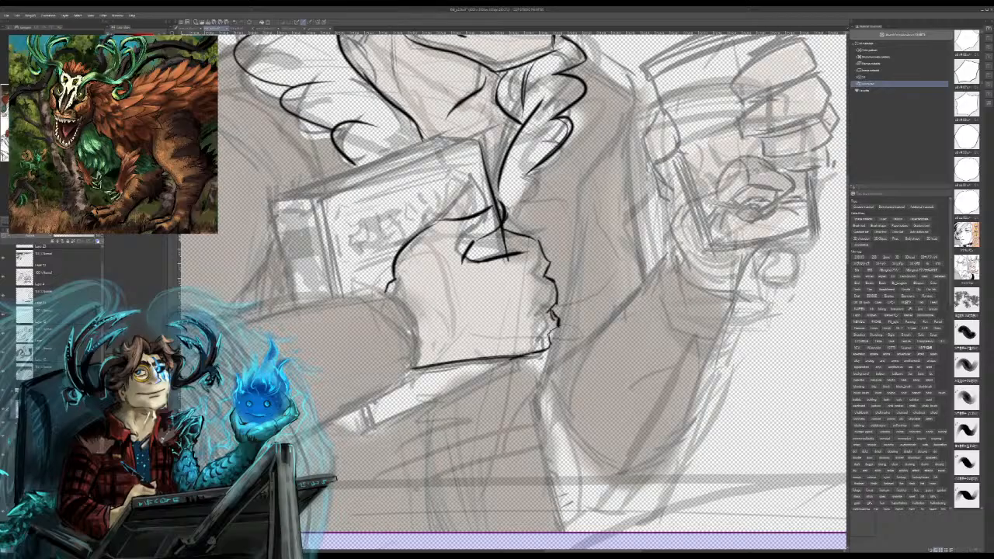
# Step: Ink the near sleeve's cuff opening, the upper edge of the forearm, and the wrist line inside the cuff
pyautogui.moveTo(361, 312); pyautogui.dragTo(375, 379)
pyautogui.moveTo(327, 298); pyautogui.dragTo(386, 296)
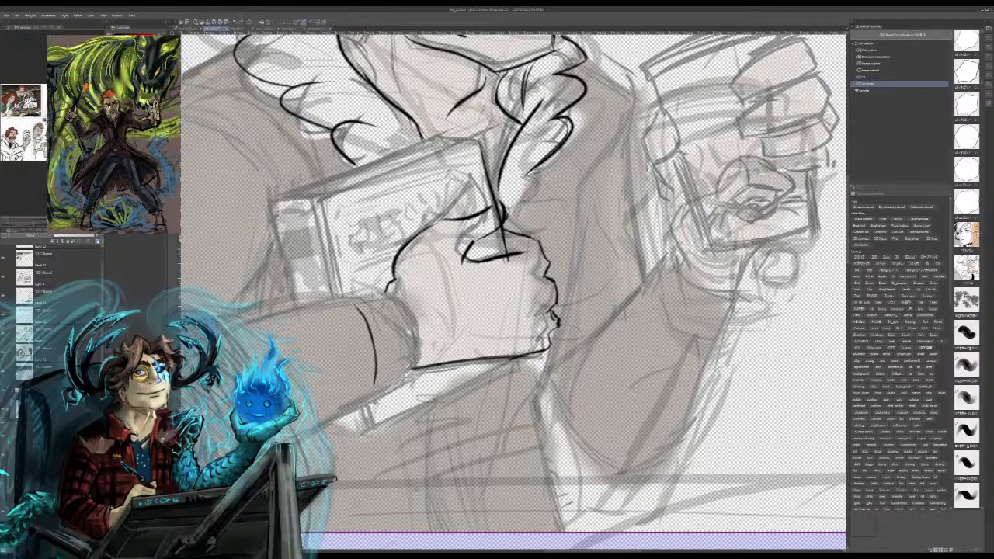
pyautogui.moveTo(362, 298); pyautogui.dragTo(388, 380)
pyautogui.moveTo(377, 324); pyautogui.dragTo(384, 381)
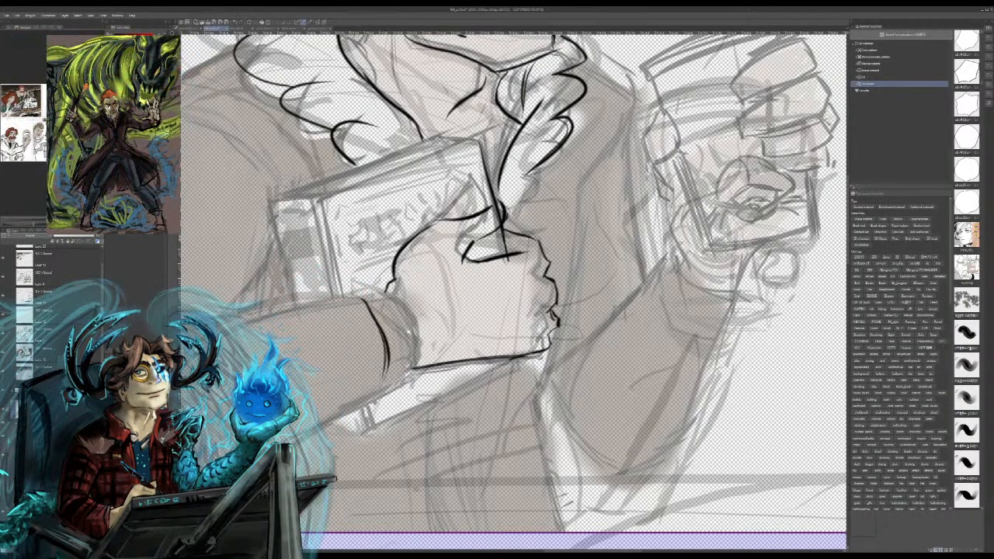
pyautogui.moveTo(359, 299)
pyautogui.mouseDown()
pyautogui.moveTo(311, 291)
pyautogui.moveTo(204, 322)
pyautogui.mouseUp()
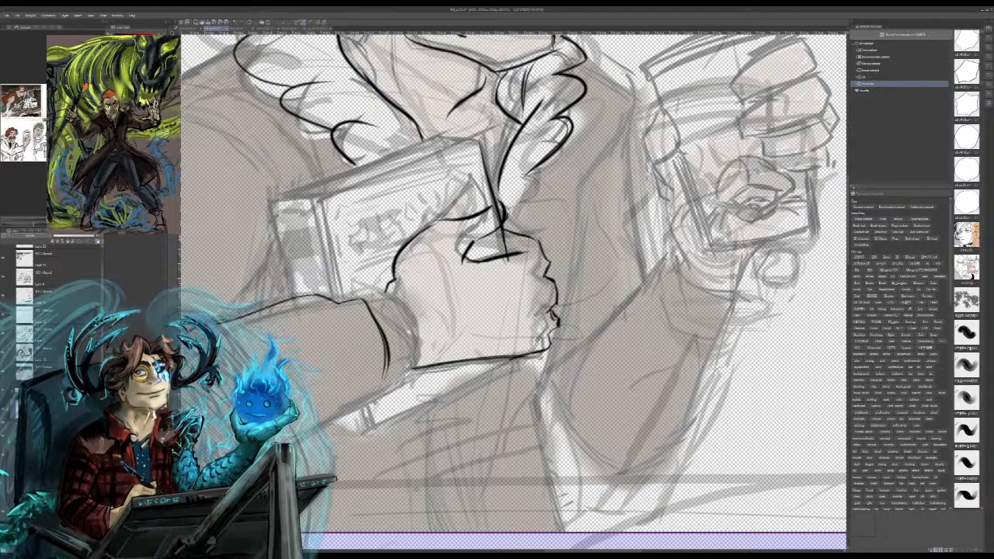
pyautogui.moveTo(422, 363); pyautogui.dragTo(388, 376)
pyautogui.moveTo(417, 327)
pyautogui.mouseDown()
pyautogui.moveTo(421, 365)
pyautogui.moveTo(503, 346)
pyautogui.mouseUp()
pyautogui.hotkey('ctrl', 'z')
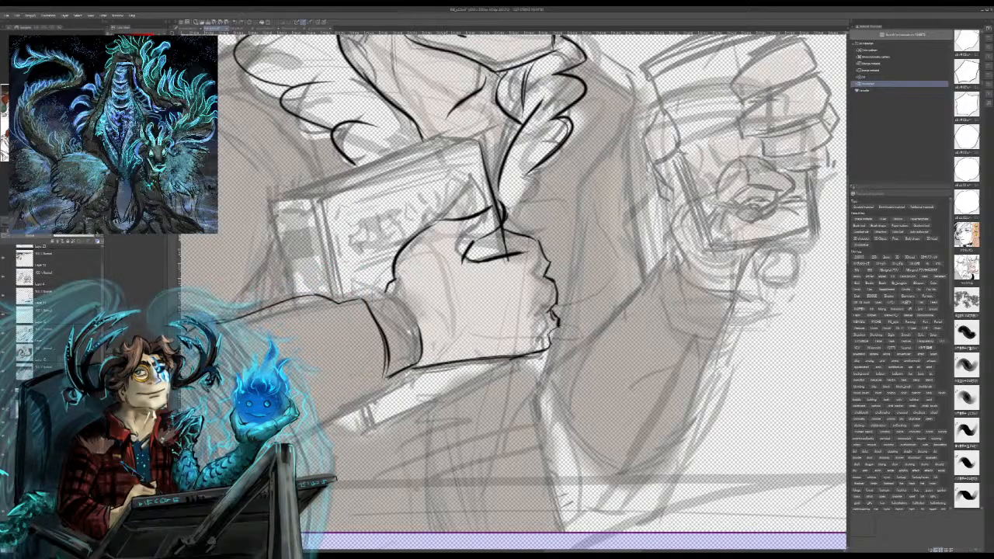
# Step: Refine the lower edge of the gripping hand and the bumpy contour of its curled fingers
pyautogui.moveTo(424, 366); pyautogui.dragTo(497, 354)
pyautogui.moveTo(547, 335); pyautogui.dragTo(473, 360)
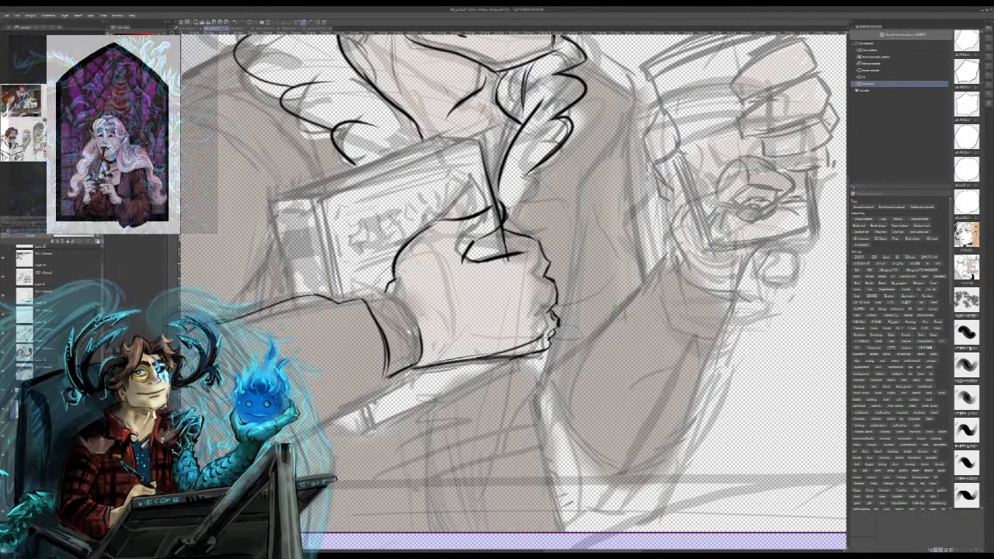
pyautogui.moveTo(550, 337); pyautogui.dragTo(487, 359)
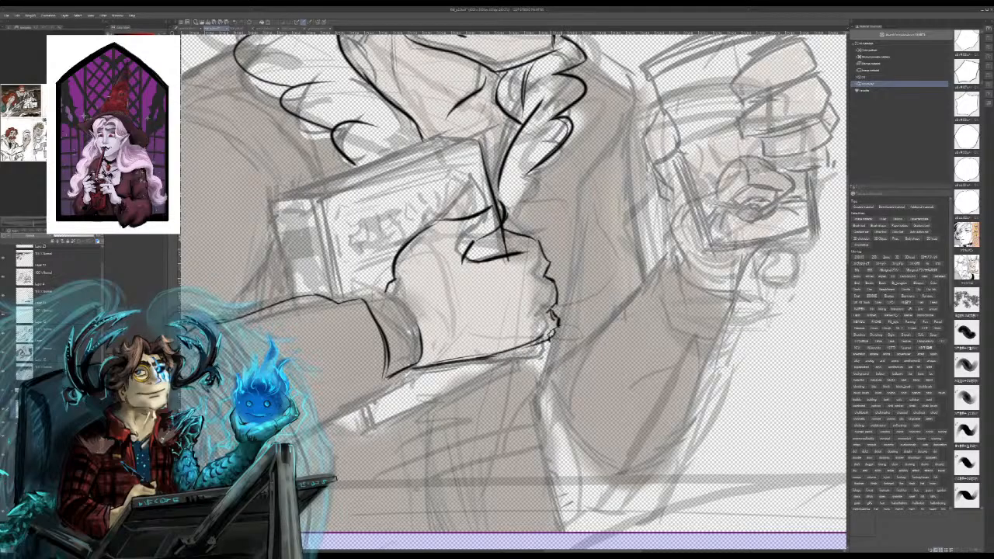
pyautogui.moveTo(550, 319)
pyautogui.mouseDown()
pyautogui.moveTo(553, 278)
pyautogui.moveTo(546, 341)
pyautogui.moveTo(553, 330)
pyautogui.mouseUp()
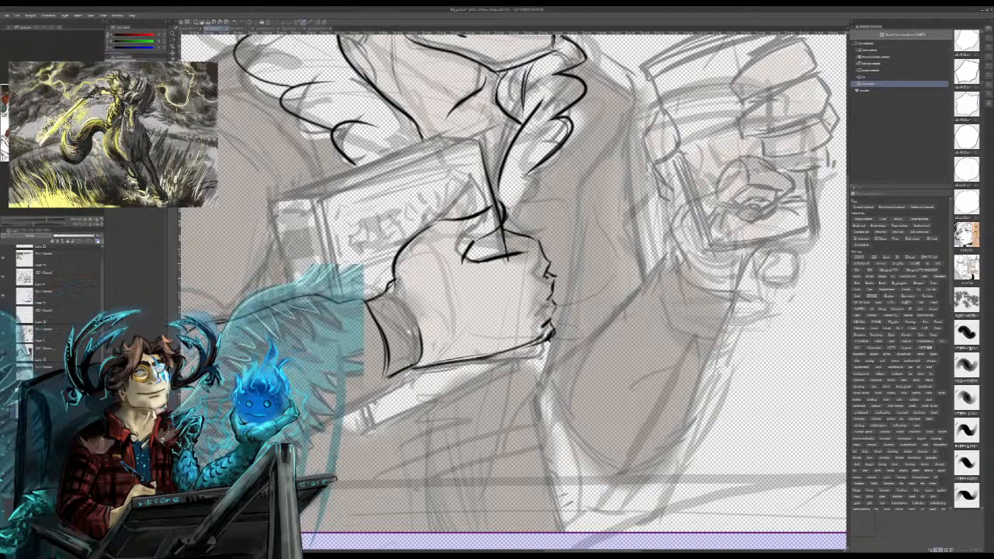
# Step: Ink the held book's spine edges, its front cover's upper edge, and the top face behind it
pyautogui.moveTo(315, 191); pyautogui.dragTo(334, 299)
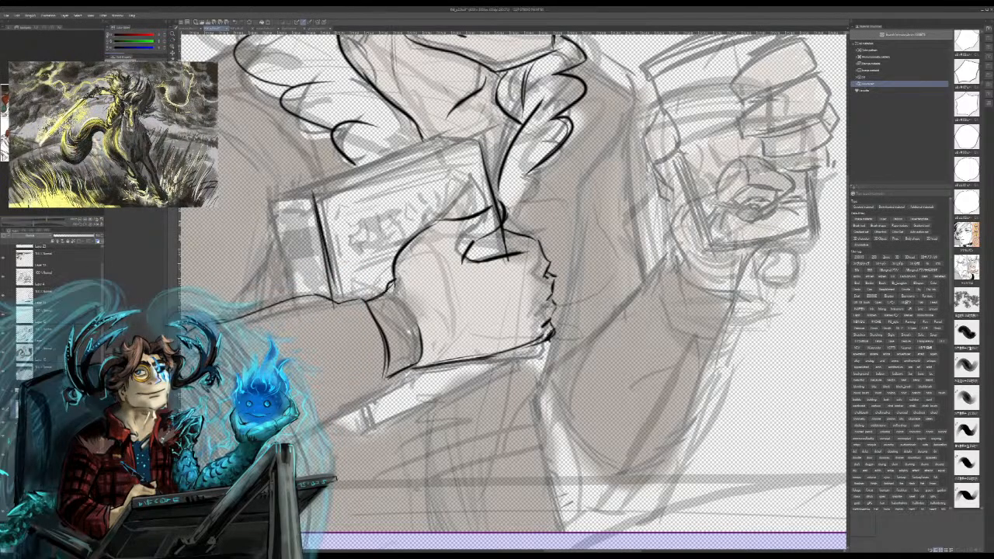
pyautogui.moveTo(317, 194); pyautogui.dragTo(478, 132)
pyautogui.hotkey('ctrl', 'z')
pyautogui.moveTo(313, 194); pyautogui.dragTo(480, 139)
pyautogui.moveTo(344, 184); pyautogui.dragTo(483, 138)
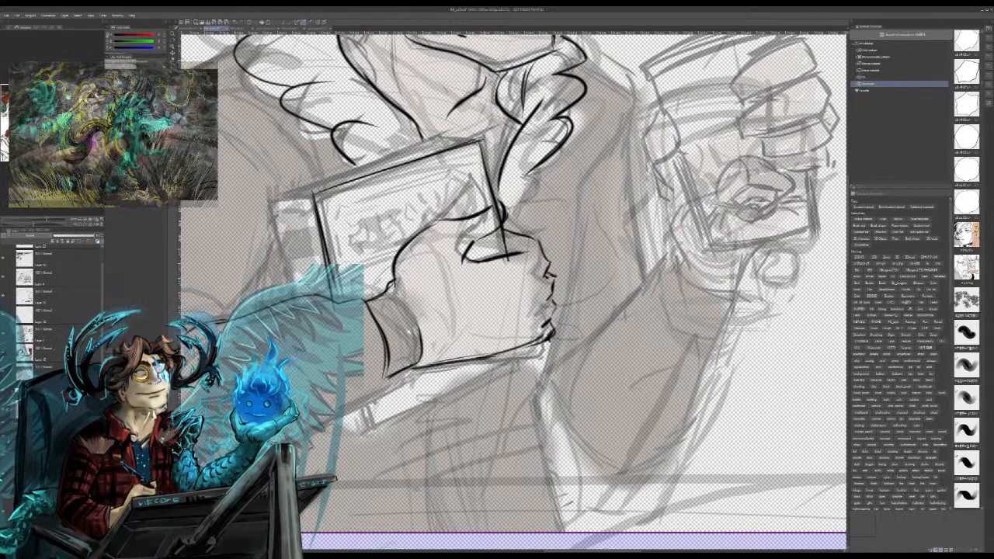
pyautogui.moveTo(276, 196)
pyautogui.mouseDown()
pyautogui.moveTo(459, 131)
pyautogui.moveTo(477, 136)
pyautogui.mouseUp()
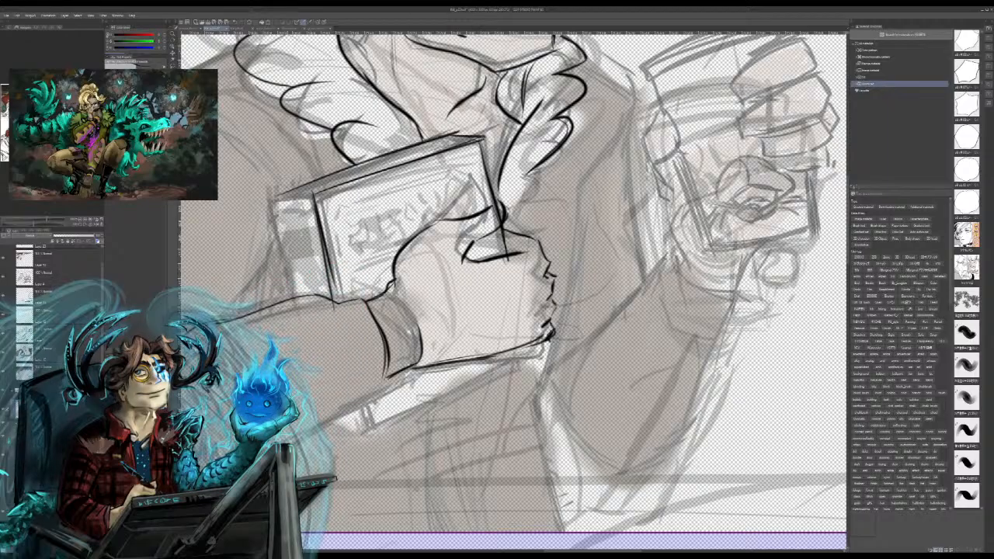
pyautogui.moveTo(272, 203)
pyautogui.mouseDown()
pyautogui.moveTo(325, 191)
pyautogui.moveTo(282, 226)
pyautogui.mouseUp()
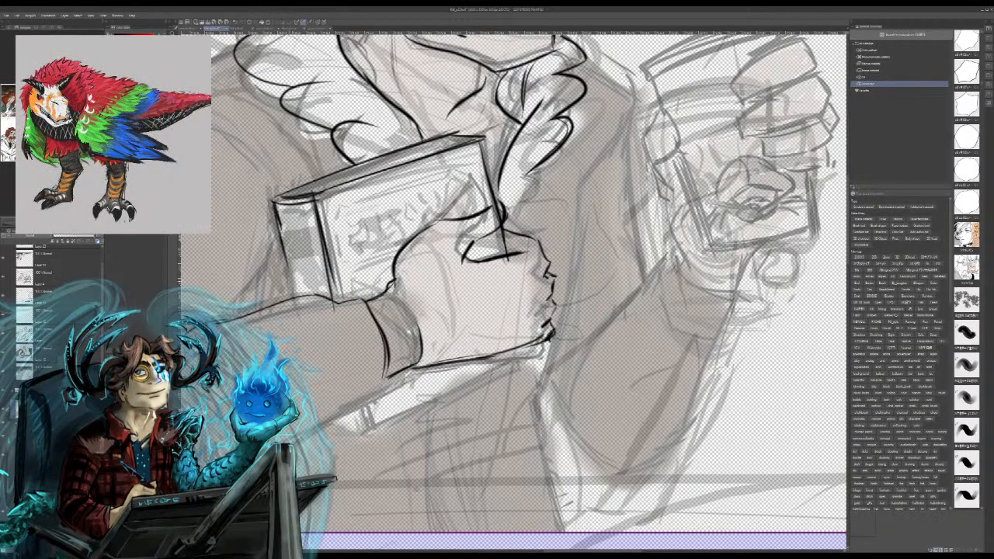
pyautogui.hotkey('ctrl', 'z')
pyautogui.hotkey('ctrl', 'z')
pyautogui.moveTo(275, 201); pyautogui.dragTo(300, 301)
pyautogui.hotkey('ctrl', 'z')
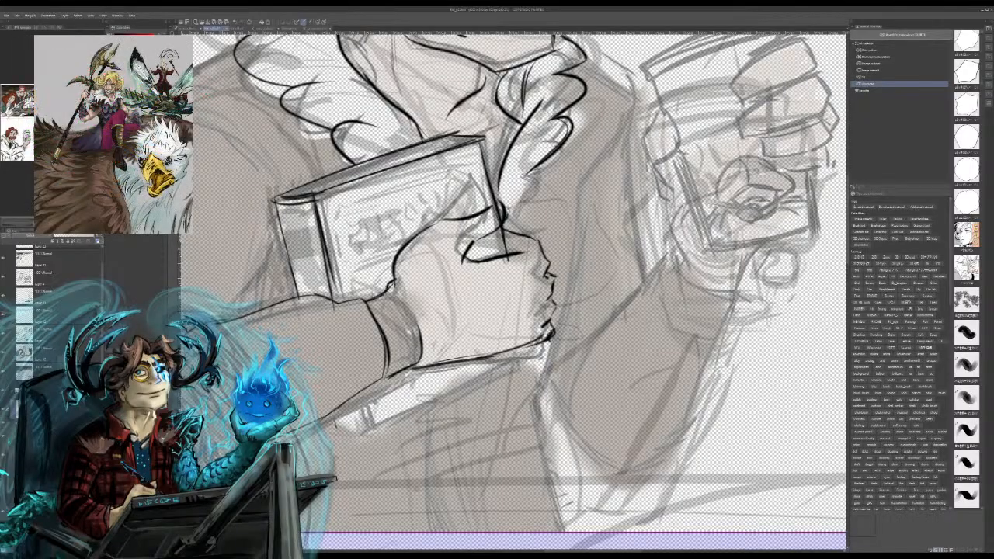
# Step: Ink the underside of the near forearm, the rounded elbow, and the outer arm contour up over the shoulder
pyautogui.moveTo(373, 357); pyautogui.dragTo(649, 219)
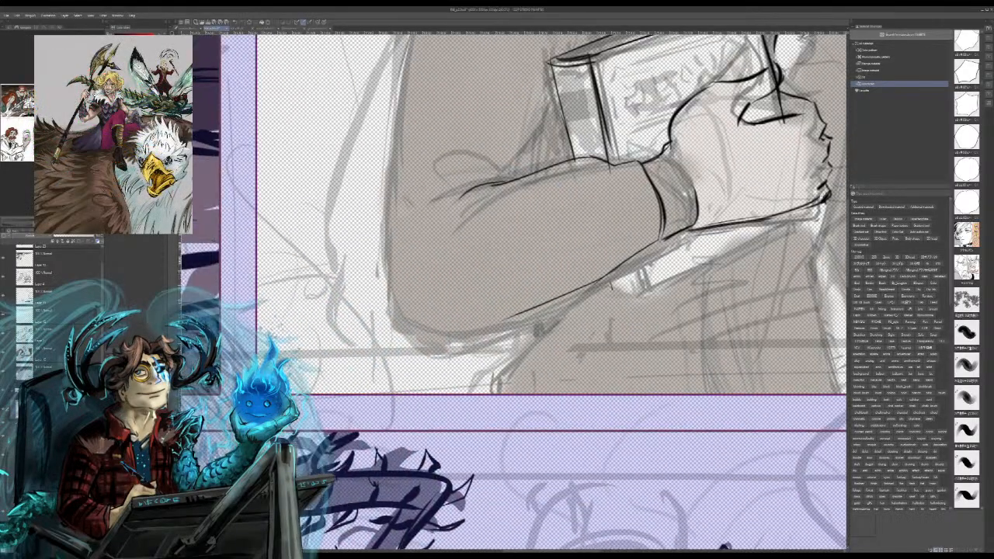
pyautogui.moveTo(520, 315); pyautogui.dragTo(411, 313)
pyautogui.moveTo(408, 239); pyautogui.dragTo(405, 315)
pyautogui.moveTo(396, 102); pyautogui.dragTo(388, 264)
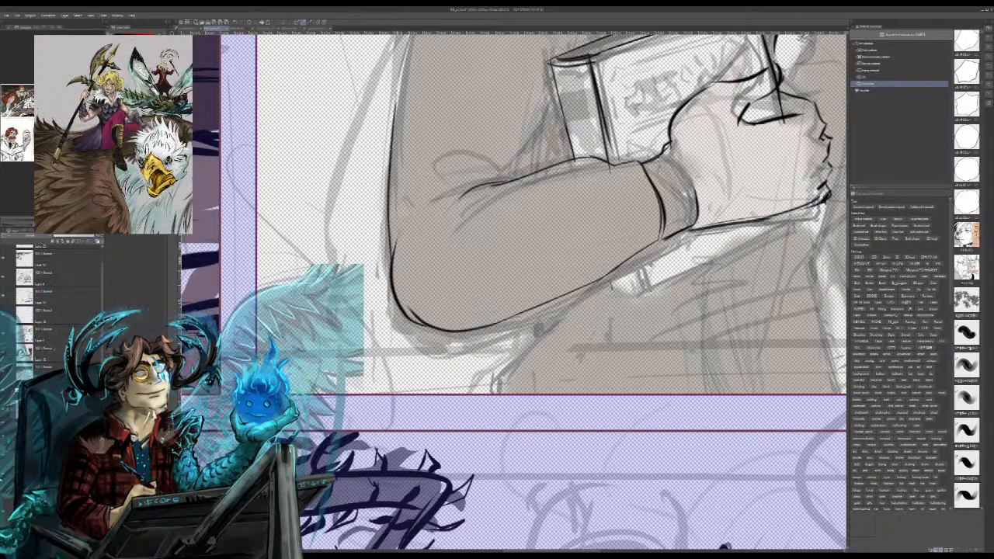
pyautogui.moveTo(482, 202); pyautogui.dragTo(511, 355)
pyautogui.moveTo(424, 278)
pyautogui.mouseDown()
pyautogui.moveTo(458, 107)
pyautogui.moveTo(508, 72)
pyautogui.mouseUp()
pyautogui.moveTo(461, 104); pyautogui.dragTo(541, 60)
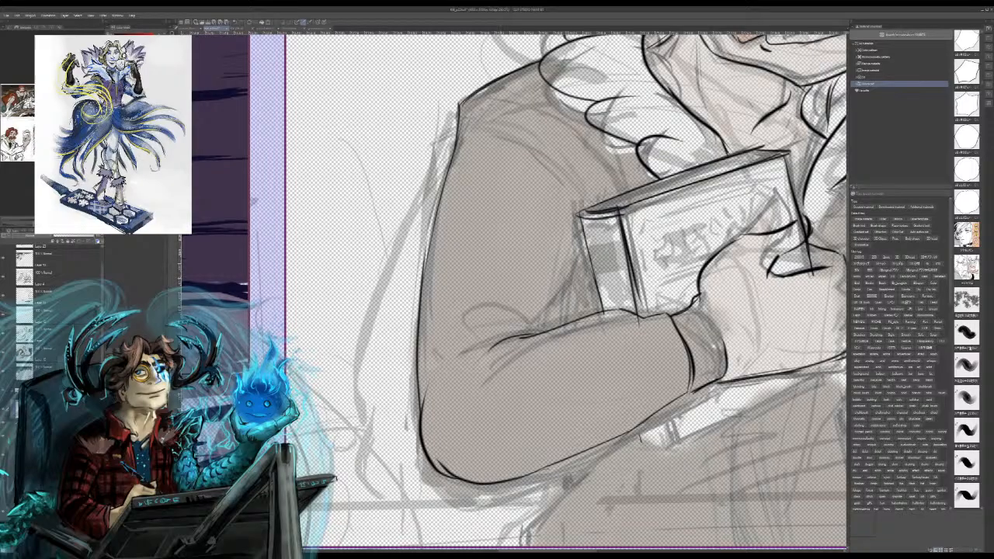
# Step: Ink the near shoulder's folded garment edge running from the shoulder point down to the book
pyautogui.moveTo(463, 103); pyautogui.dragTo(599, 178)
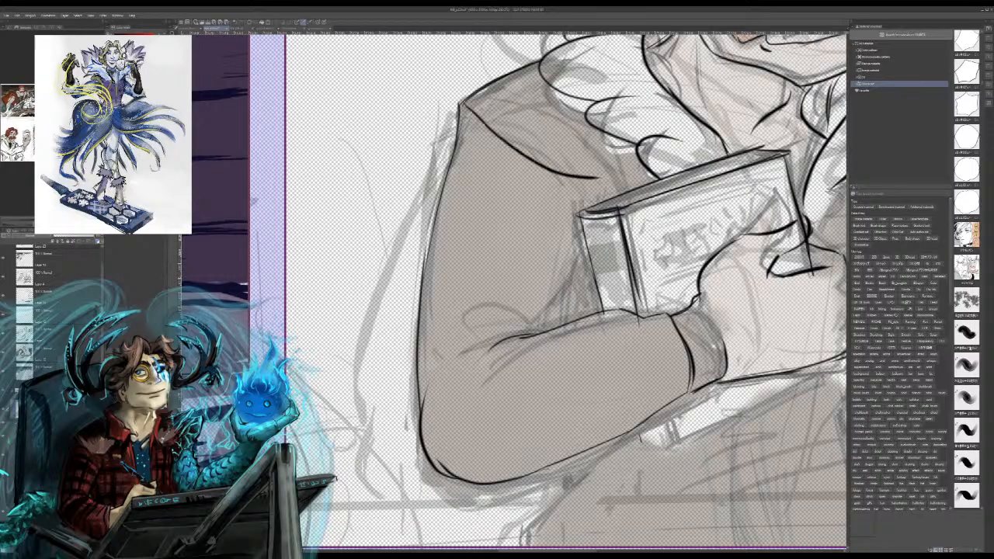
pyautogui.hotkey('ctrl', 'z')
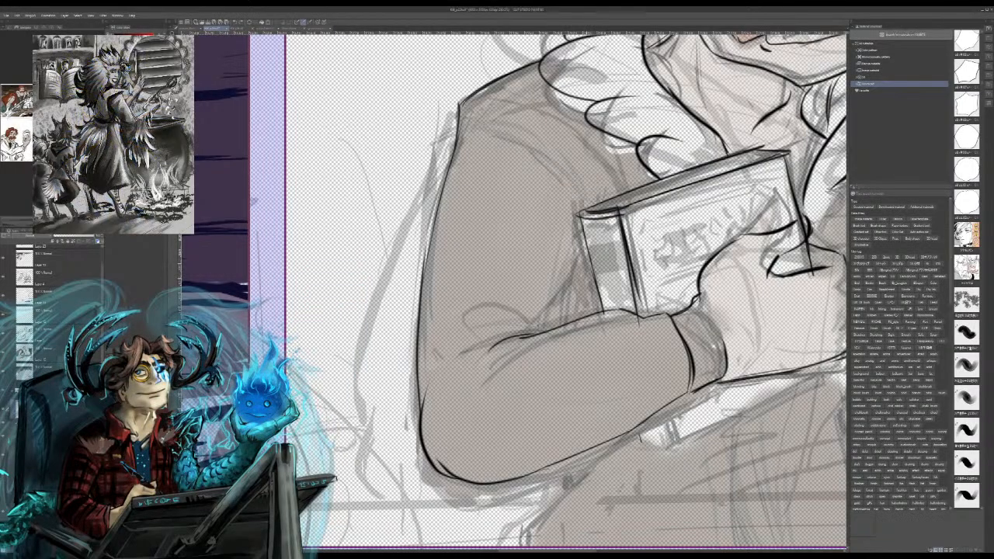
pyautogui.moveTo(464, 107)
pyautogui.mouseDown()
pyautogui.moveTo(564, 155)
pyautogui.moveTo(609, 201)
pyautogui.mouseUp()
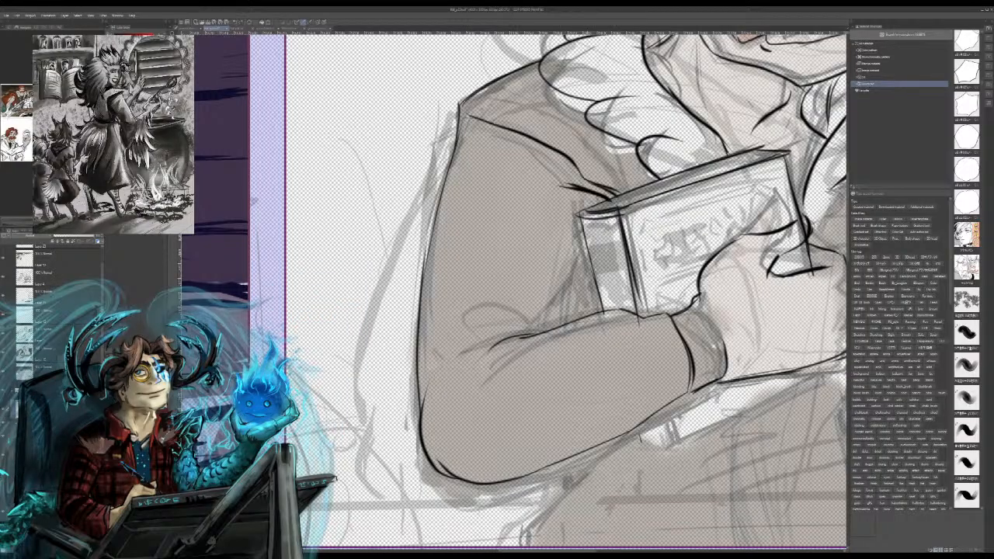
pyautogui.moveTo(553, 161); pyautogui.dragTo(566, 190)
pyautogui.moveTo(539, 144); pyautogui.dragTo(565, 192)
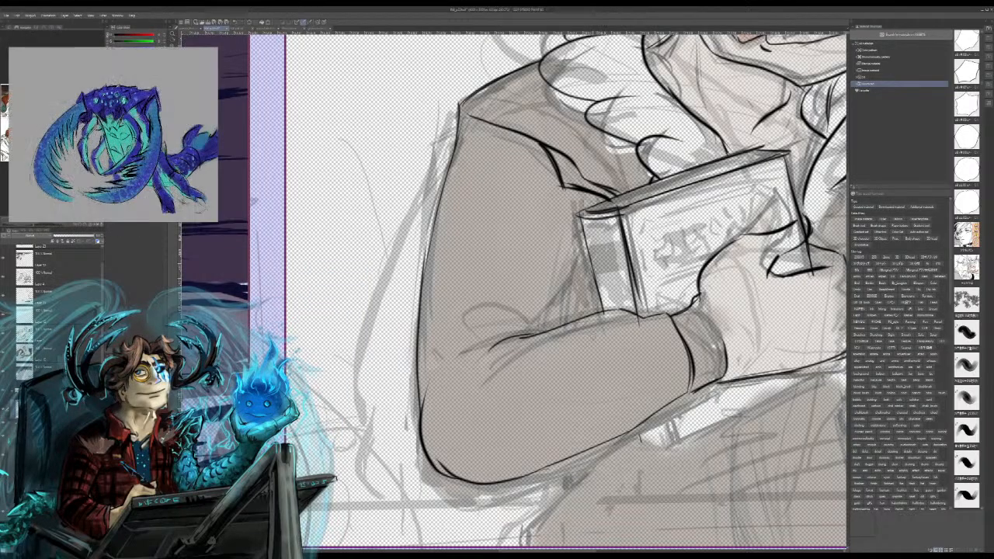
# Step: Ink the inner edge of the near upper arm from beside the book down to the elbow crease
pyautogui.moveTo(578, 248); pyautogui.dragTo(539, 343)
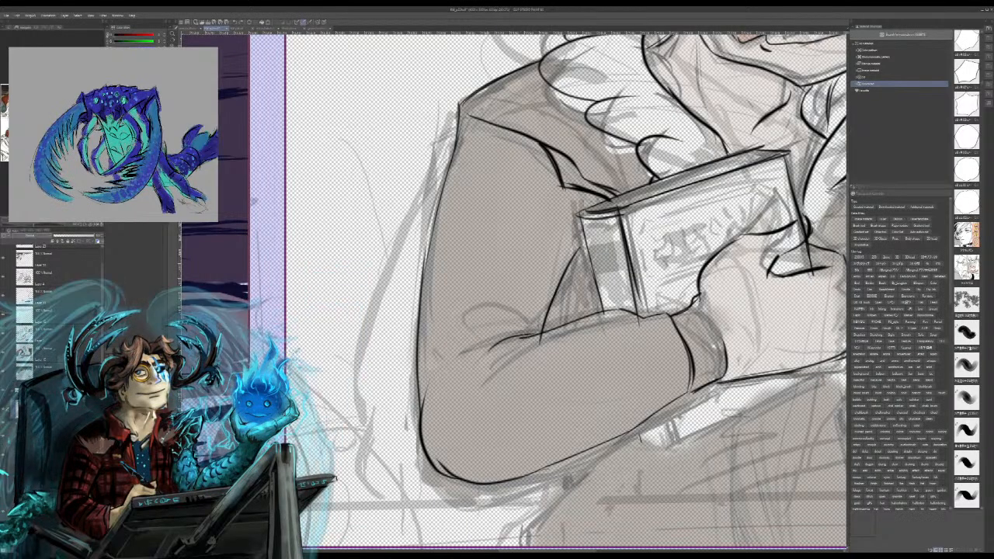
pyautogui.moveTo(505, 338); pyautogui.dragTo(485, 344)
pyautogui.moveTo(508, 336); pyautogui.dragTo(484, 341)
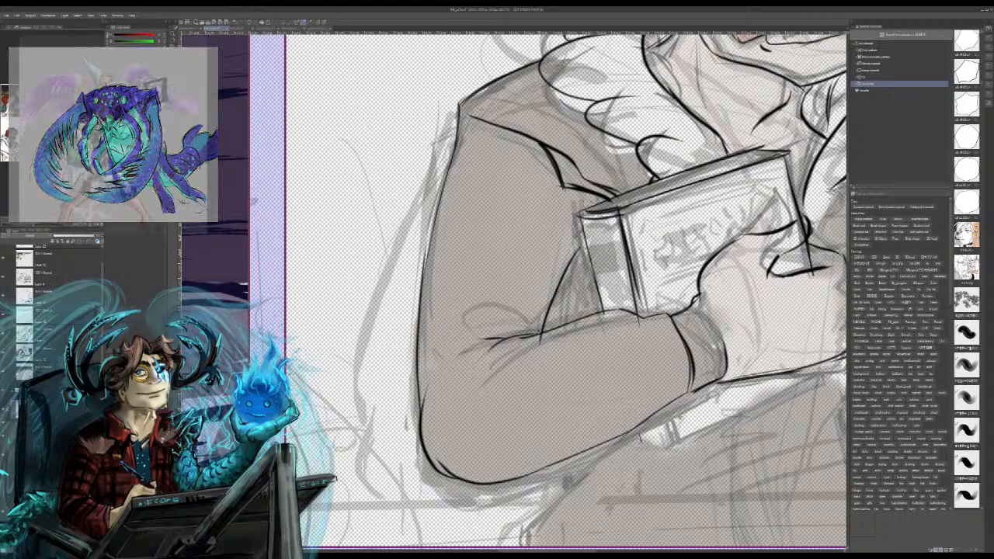
pyautogui.hotkey('ctrl', 'z')
pyautogui.hotkey('ctrl', 'z')
pyautogui.hotkey('ctrl', 'z')
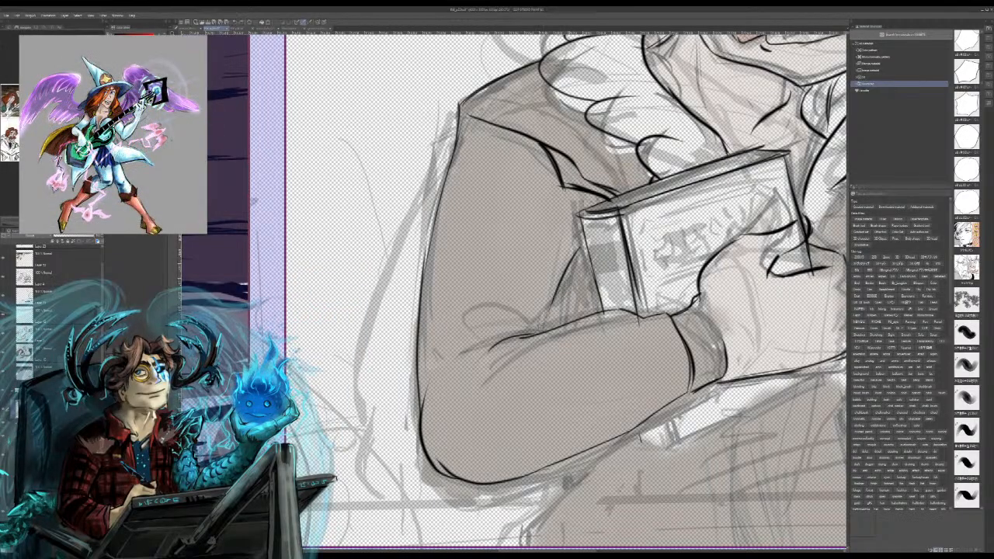
pyautogui.moveTo(564, 256)
pyautogui.mouseDown()
pyautogui.moveTo(536, 338)
pyautogui.moveTo(573, 231)
pyautogui.mouseUp()
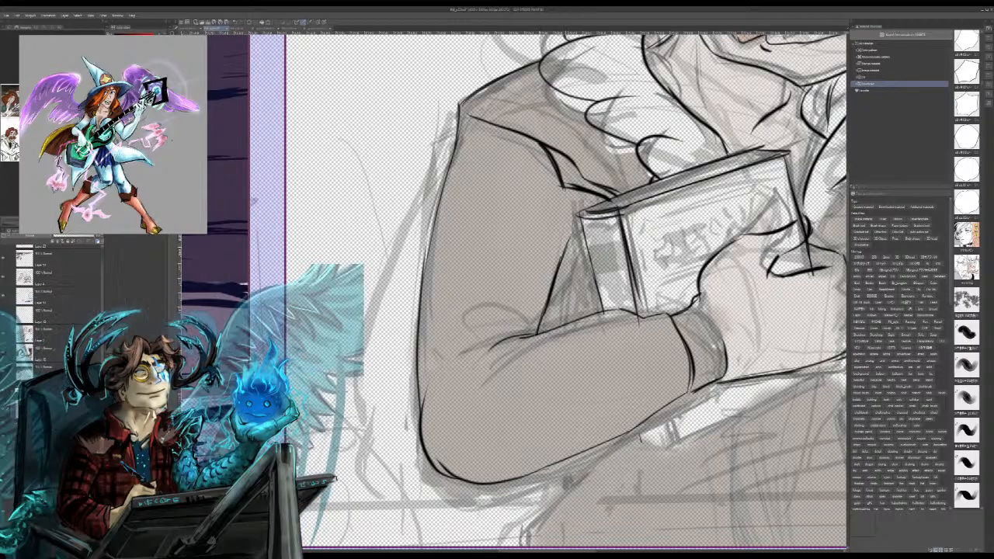
# Step: Redraw the inner upper-arm edge beside the book, then ink the elbow crease folds and a shaded cuff line at the near wrist
pyautogui.hotkey('ctrl', 'z')
pyautogui.hotkey('ctrl', 'z')
pyautogui.hotkey('ctrl', 'z')
pyautogui.moveTo(576, 235)
pyautogui.mouseDown()
pyautogui.moveTo(543, 320)
pyautogui.moveTo(577, 234)
pyautogui.mouseUp()
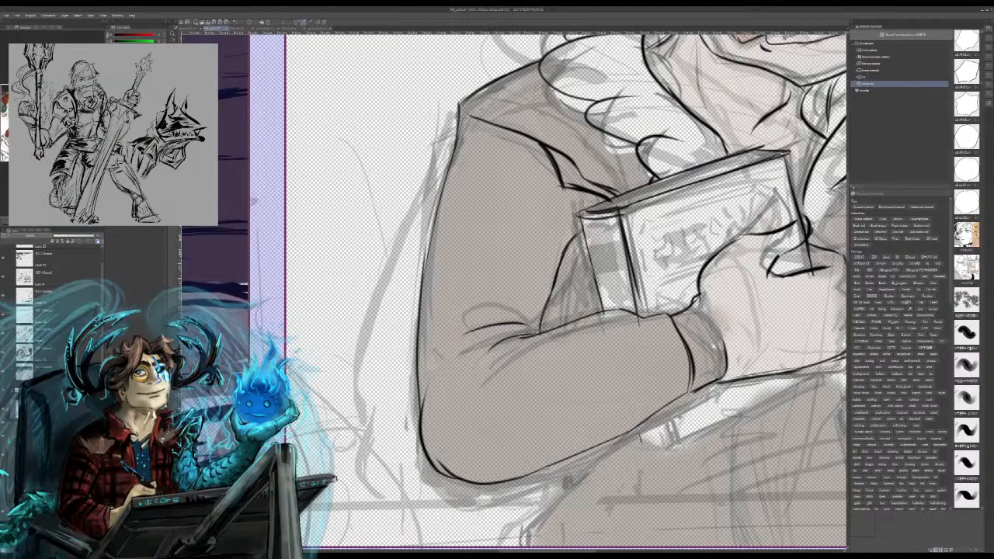
pyautogui.moveTo(474, 327); pyautogui.dragTo(511, 320)
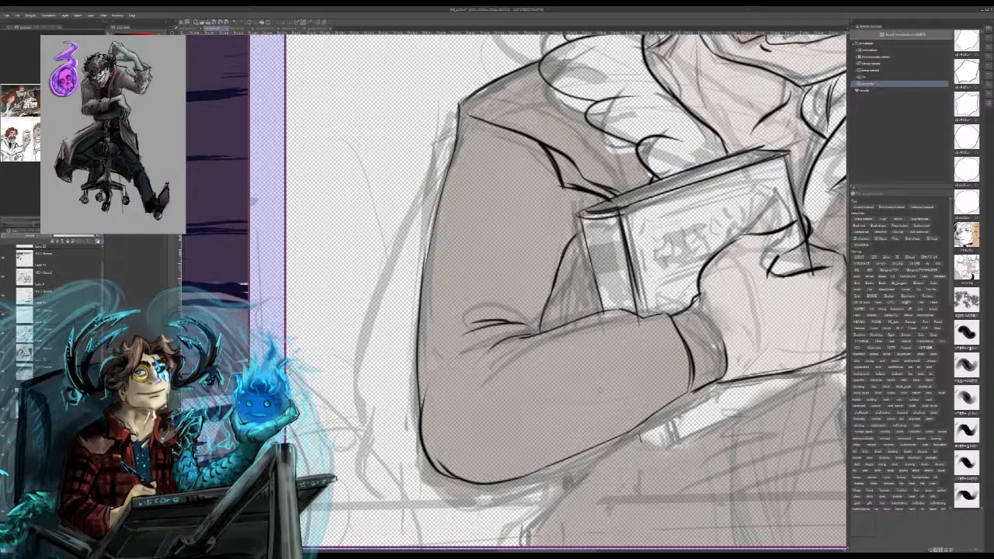
pyautogui.moveTo(657, 333)
pyautogui.mouseDown()
pyautogui.moveTo(673, 396)
pyautogui.moveTo(683, 379)
pyautogui.moveTo(688, 390)
pyautogui.moveTo(673, 373)
pyautogui.mouseUp()
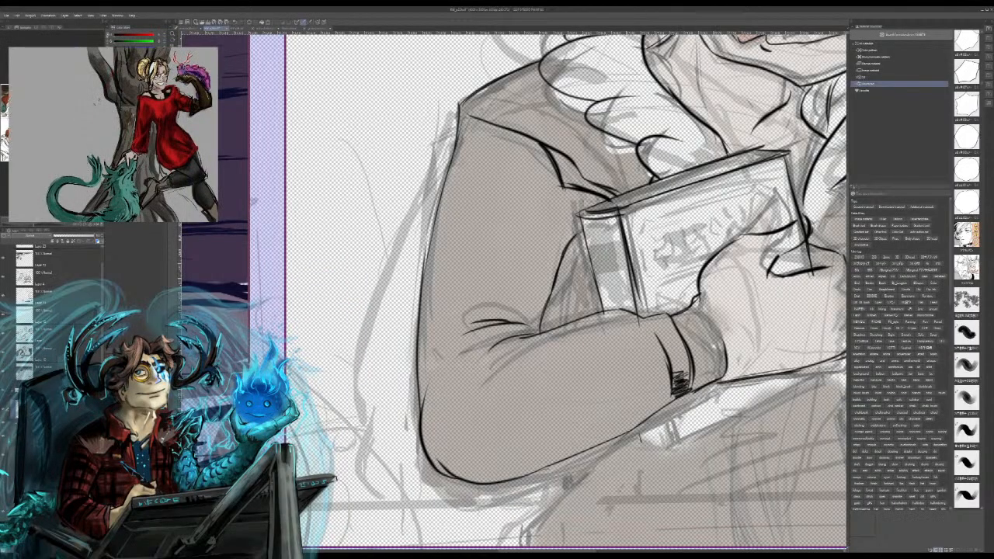
# Step: Ink the raised hand's thumb and the palm edge curving down beside the glass
pyautogui.moveTo(660, 202); pyautogui.dragTo(392, 376)
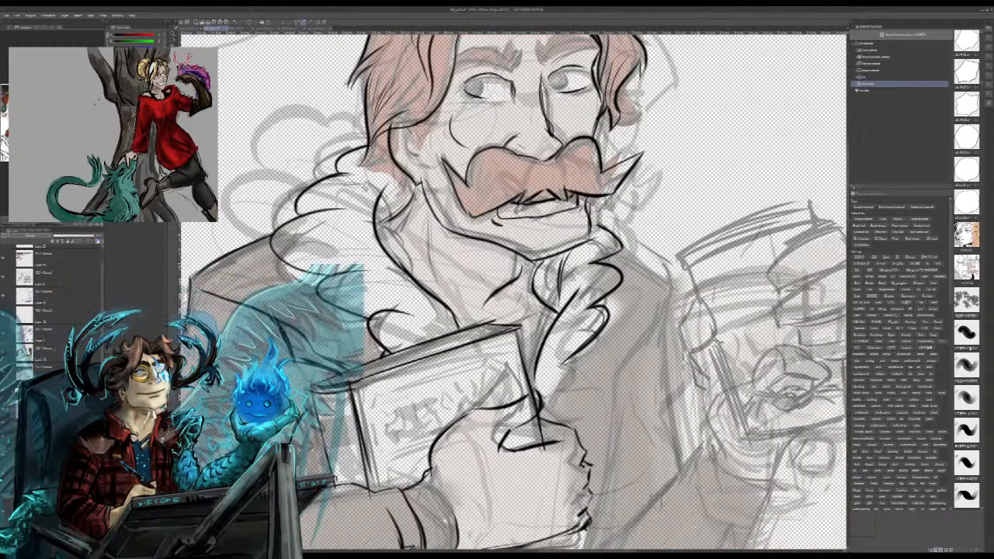
pyautogui.moveTo(698, 297)
pyautogui.mouseDown()
pyautogui.moveTo(678, 333)
pyautogui.moveTo(693, 357)
pyautogui.mouseUp()
pyautogui.moveTo(700, 294); pyautogui.dragTo(729, 336)
pyautogui.hotkey('ctrl', 'z')
pyautogui.moveTo(701, 294)
pyautogui.mouseDown()
pyautogui.moveTo(722, 313)
pyautogui.moveTo(697, 356)
pyautogui.moveTo(718, 368)
pyautogui.mouseUp()
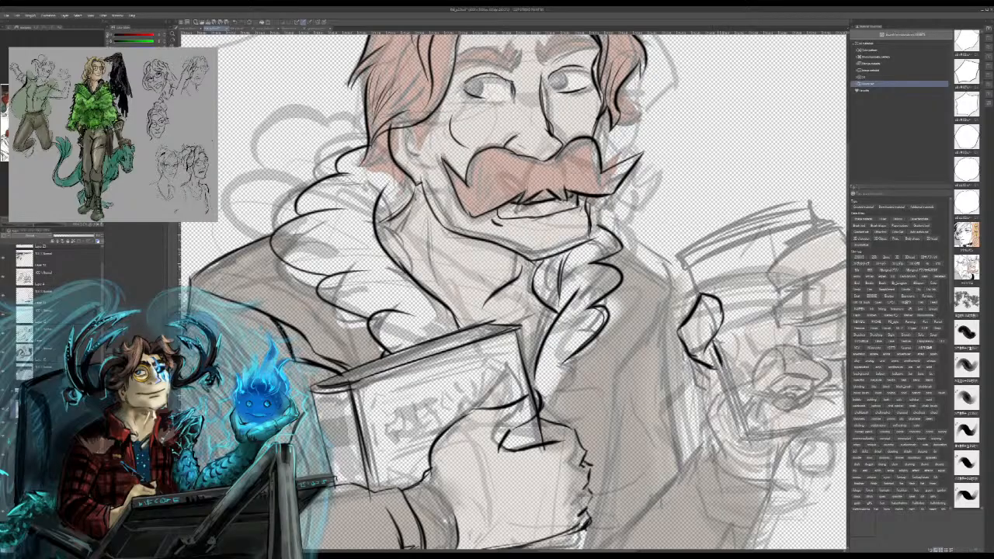
pyautogui.moveTo(715, 374)
pyautogui.mouseDown()
pyautogui.moveTo(710, 396)
pyautogui.moveTo(746, 452)
pyautogui.mouseUp()
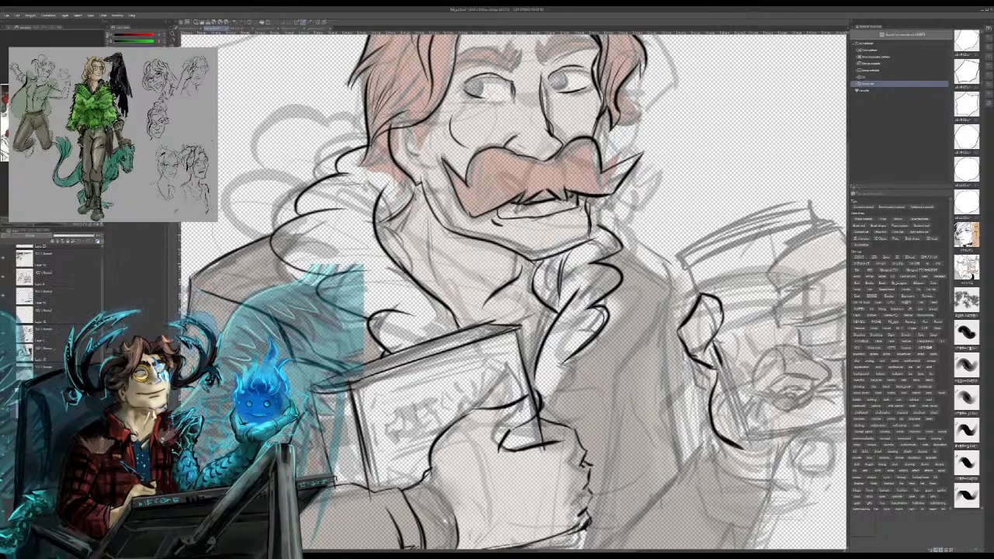
# Step: Ink the raised hand's fingers wrapped around the glass and the heel of the hand running down to the wrist
pyautogui.moveTo(775, 320); pyautogui.dragTo(730, 318)
pyautogui.moveTo(785, 305)
pyautogui.mouseDown()
pyautogui.moveTo(789, 327)
pyautogui.moveTo(833, 319)
pyautogui.moveTo(845, 269)
pyautogui.mouseUp()
pyautogui.moveTo(775, 286); pyautogui.dragTo(841, 267)
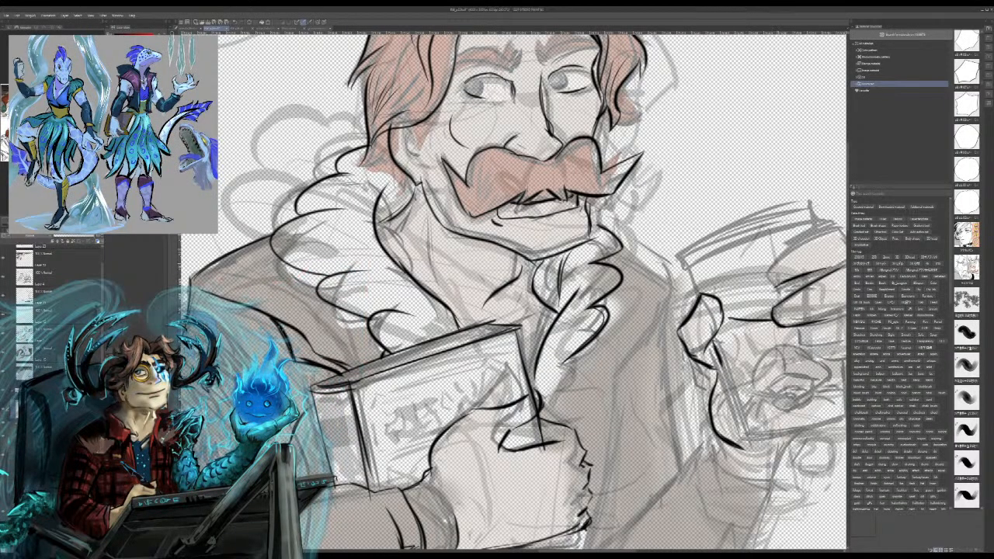
pyautogui.moveTo(768, 264)
pyautogui.mouseDown()
pyautogui.moveTo(840, 229)
pyautogui.moveTo(825, 232)
pyautogui.moveTo(844, 240)
pyautogui.mouseUp()
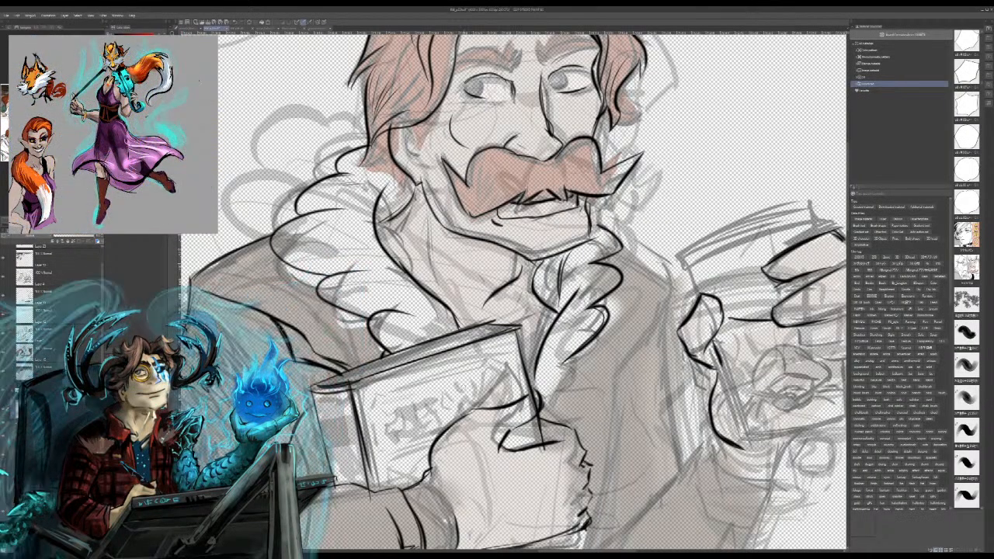
pyautogui.moveTo(761, 311)
pyautogui.mouseDown()
pyautogui.moveTo(699, 228)
pyautogui.moveTo(543, 298)
pyautogui.mouseUp()
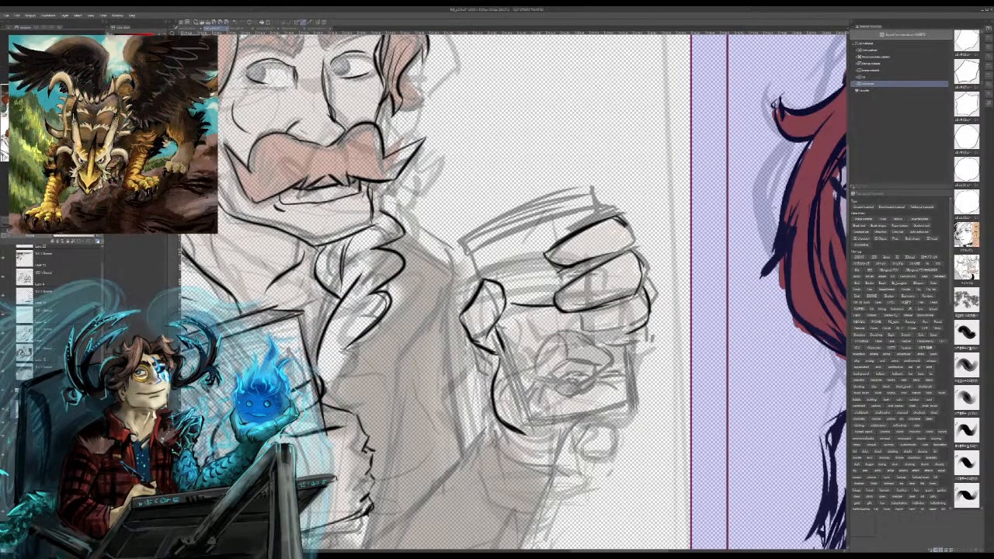
pyautogui.moveTo(578, 314)
pyautogui.mouseDown()
pyautogui.moveTo(577, 333)
pyautogui.moveTo(641, 333)
pyautogui.moveTo(612, 362)
pyautogui.moveTo(654, 369)
pyautogui.moveTo(636, 407)
pyautogui.mouseUp()
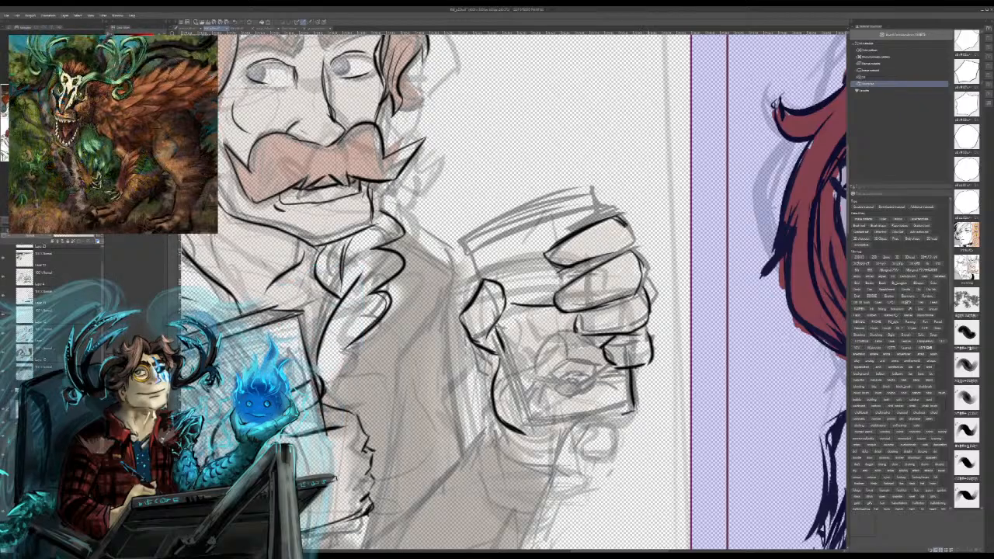
pyautogui.moveTo(650, 359)
pyautogui.mouseDown()
pyautogui.moveTo(635, 387)
pyautogui.moveTo(575, 422)
pyautogui.moveTo(549, 469)
pyautogui.mouseUp()
# Step: Try to ink the wrist line and sleeve cuff beneath the raised hand
pyautogui.moveTo(483, 413)
pyautogui.mouseDown()
pyautogui.moveTo(496, 431)
pyautogui.moveTo(478, 420)
pyautogui.moveTo(511, 446)
pyautogui.mouseUp()
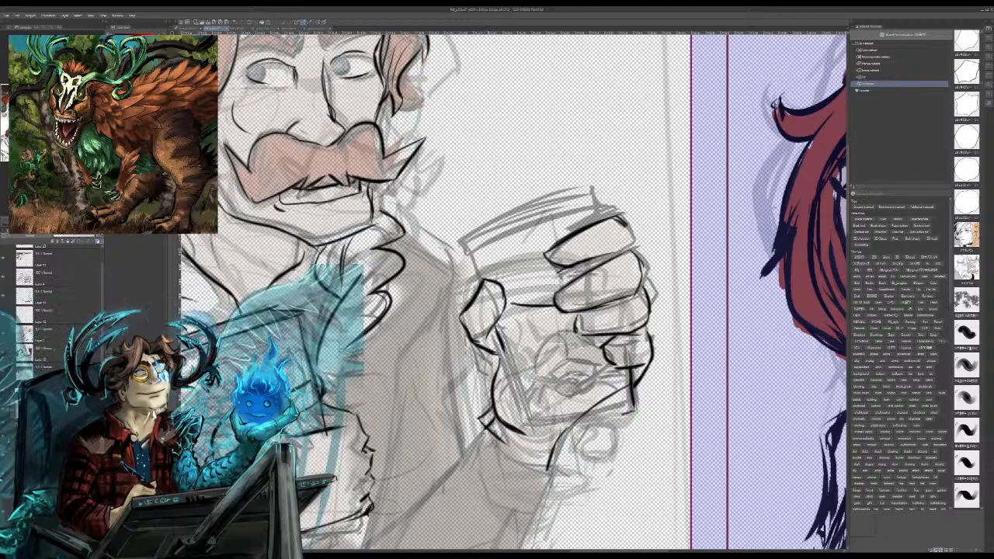
pyautogui.hotkey('ctrl', 'z')
pyautogui.moveTo(485, 415)
pyautogui.mouseDown()
pyautogui.moveTo(474, 418)
pyautogui.moveTo(492, 444)
pyautogui.moveTo(532, 466)
pyautogui.moveTo(578, 468)
pyautogui.mouseUp()
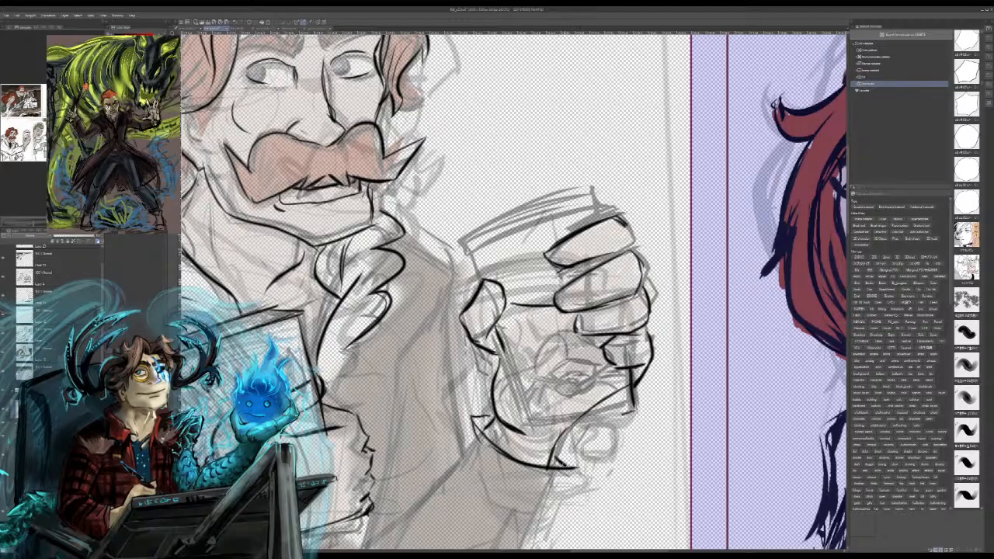
pyautogui.moveTo(536, 512)
pyautogui.mouseDown()
pyautogui.moveTo(471, 481)
pyautogui.moveTo(489, 497)
pyautogui.mouseUp()
pyautogui.moveTo(476, 441)
pyautogui.mouseDown()
pyautogui.moveTo(463, 456)
pyautogui.moveTo(435, 451)
pyautogui.moveTo(370, 509)
pyautogui.mouseUp()
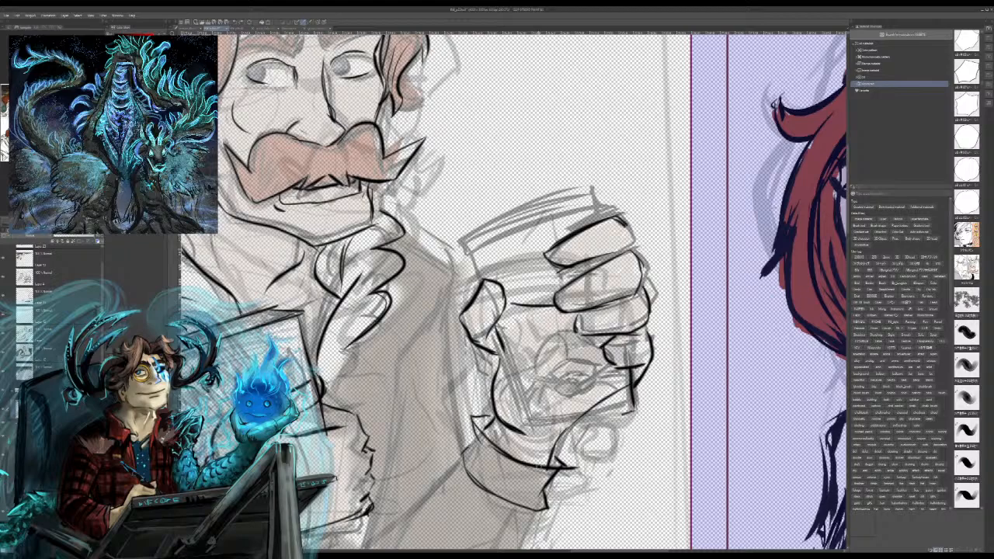
pyautogui.hotkey('ctrl', 'z')
pyautogui.hotkey('ctrl', 'z')
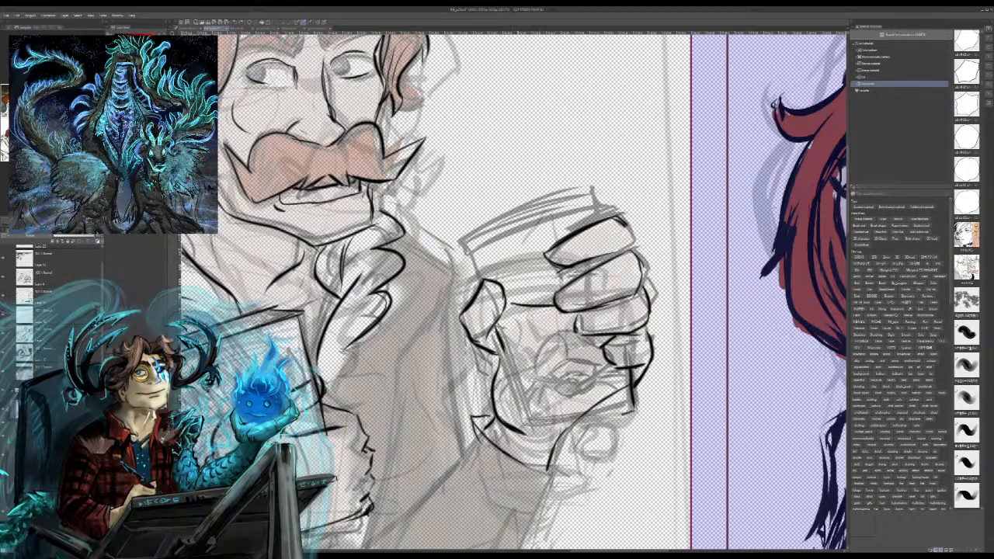
pyautogui.hotkey('ctrl', 'z')
# Step: Ink the folded sleeve cuff below the raised wrist and the forearm's outer contour curving around the elbow
pyautogui.moveTo(473, 419)
pyautogui.mouseDown()
pyautogui.moveTo(480, 460)
pyautogui.moveTo(504, 496)
pyautogui.moveTo(530, 498)
pyautogui.moveTo(561, 478)
pyautogui.moveTo(519, 501)
pyautogui.mouseUp()
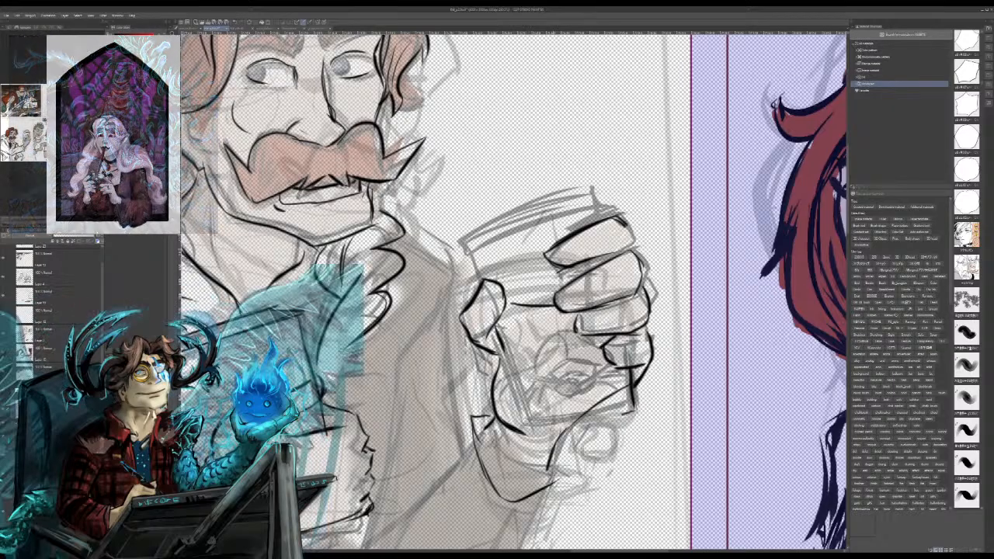
pyautogui.moveTo(555, 462)
pyautogui.mouseDown()
pyautogui.moveTo(562, 479)
pyautogui.moveTo(517, 507)
pyautogui.moveTo(513, 520)
pyautogui.moveTo(533, 532)
pyautogui.mouseUp()
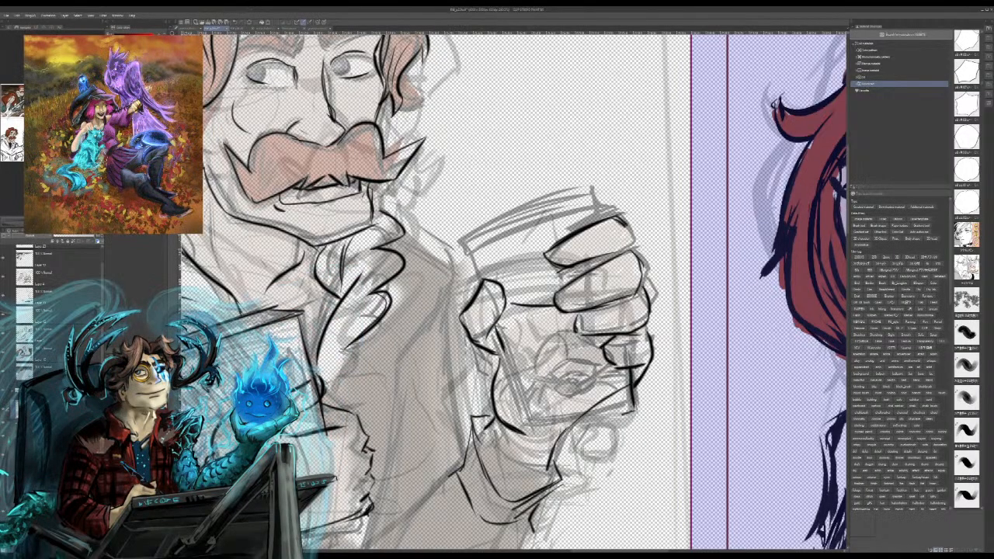
pyautogui.moveTo(497, 419); pyautogui.dragTo(577, 151)
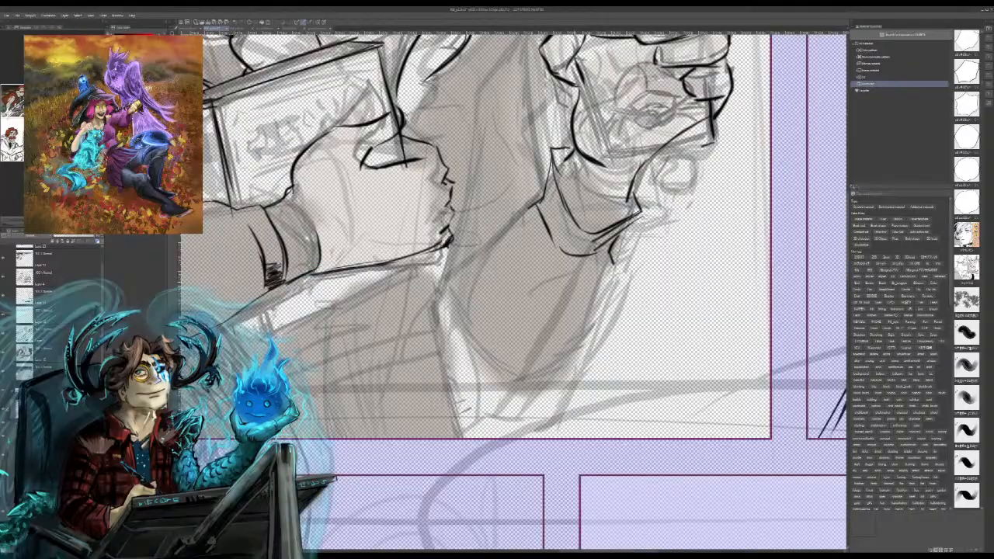
pyautogui.moveTo(620, 265)
pyautogui.mouseDown()
pyautogui.moveTo(587, 322)
pyautogui.moveTo(533, 380)
pyautogui.mouseUp()
pyautogui.moveTo(564, 341)
pyautogui.mouseDown()
pyautogui.moveTo(505, 387)
pyautogui.moveTo(488, 389)
pyautogui.moveTo(440, 359)
pyautogui.moveTo(503, 388)
pyautogui.mouseUp()
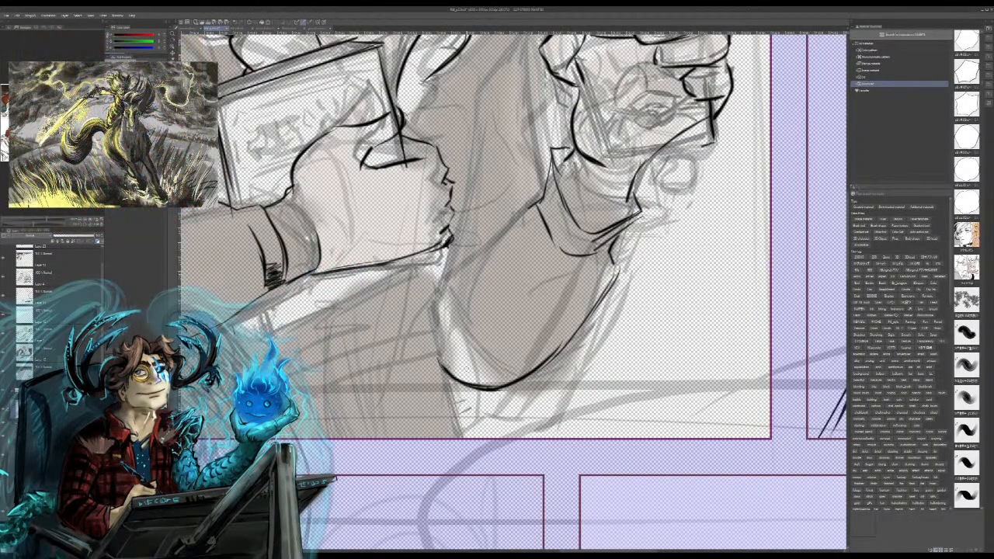
# Step: Ink the raised forearm's inner edge up to the cuff and erase the cuff's inner lines at the wrist
pyautogui.moveTo(448, 325); pyautogui.dragTo(533, 207)
pyautogui.hotkey('ctrl', 'z')
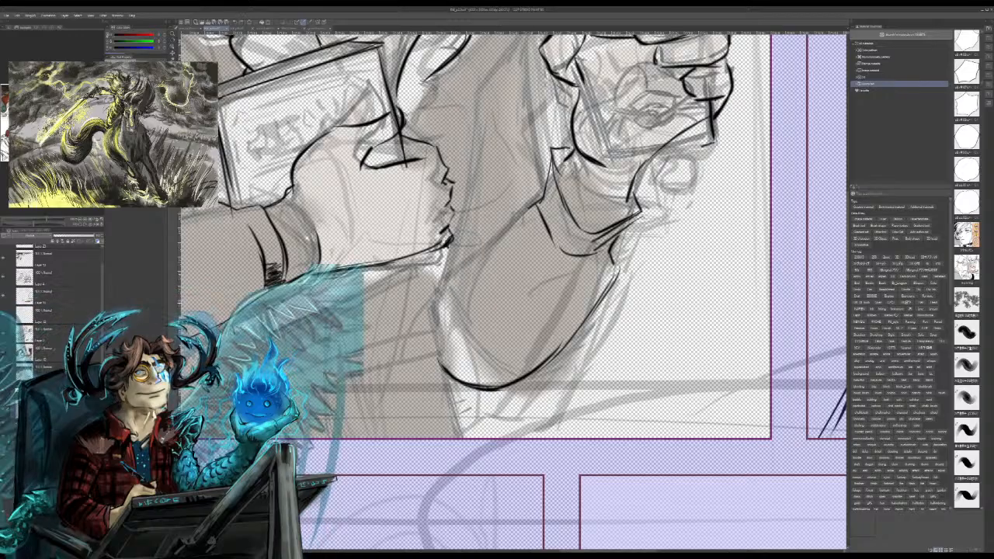
pyautogui.moveTo(444, 301); pyautogui.dragTo(543, 201)
pyautogui.moveTo(500, 227)
pyautogui.mouseDown()
pyautogui.moveTo(550, 191)
pyautogui.moveTo(584, 211)
pyautogui.moveTo(643, 203)
pyautogui.mouseUp()
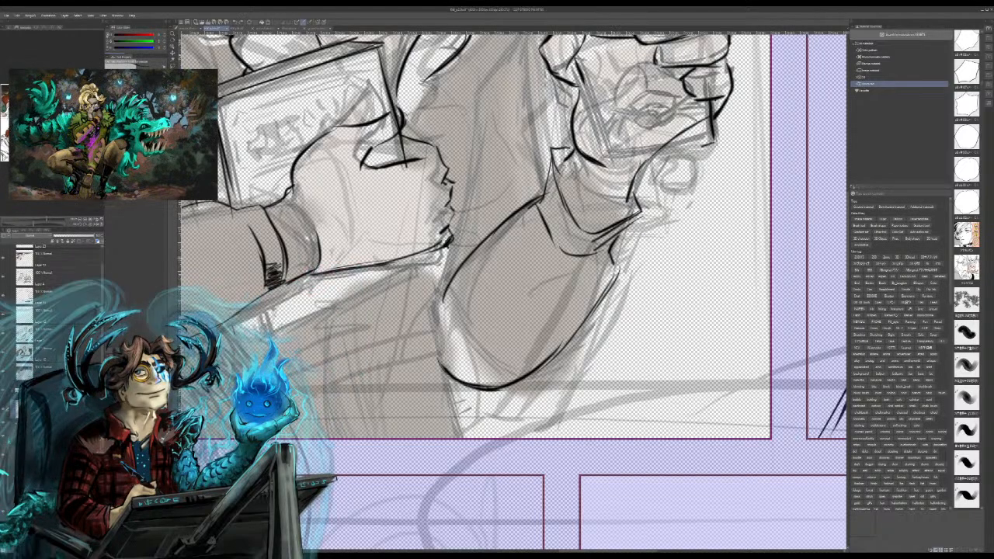
pyautogui.moveTo(553, 161)
pyautogui.mouseDown()
pyautogui.moveTo(583, 228)
pyautogui.moveTo(606, 231)
pyautogui.moveTo(642, 203)
pyautogui.mouseUp()
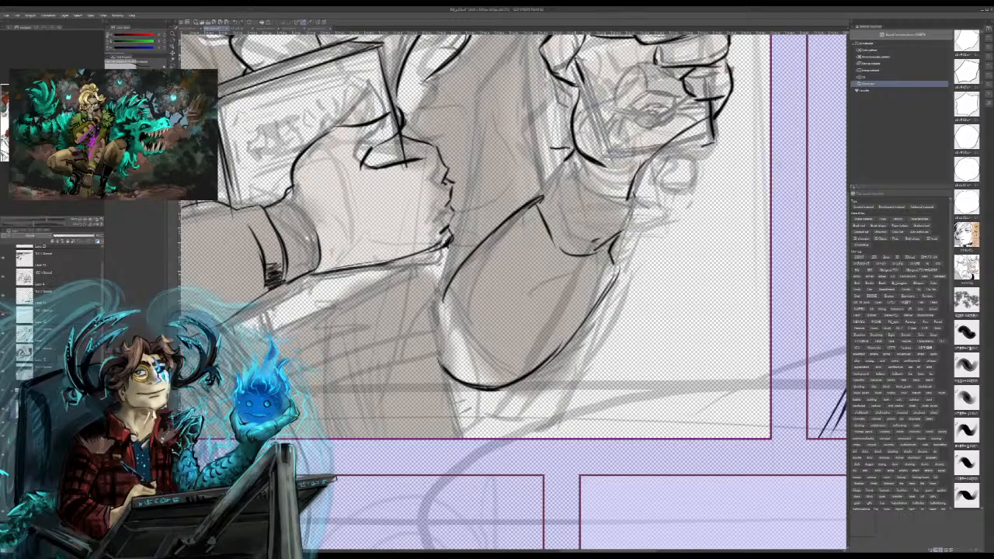
# Step: Ink the glass's straight side edge running down from the thumb to the base
pyautogui.moveTo(576, 95); pyautogui.dragTo(589, 153)
pyautogui.hotkey('ctrl', 'z')
pyautogui.moveTo(581, 76)
pyautogui.mouseDown()
pyautogui.moveTo(614, 153)
pyautogui.moveTo(711, 122)
pyautogui.mouseUp()
# Step: Try to ink an oval base at the bottom of the held glass
pyautogui.moveTo(615, 148)
pyautogui.mouseDown()
pyautogui.moveTo(628, 127)
pyautogui.moveTo(714, 130)
pyautogui.moveTo(638, 161)
pyautogui.moveTo(699, 169)
pyautogui.moveTo(678, 170)
pyautogui.moveTo(710, 155)
pyautogui.moveTo(712, 122)
pyautogui.moveTo(672, 117)
pyautogui.mouseUp()
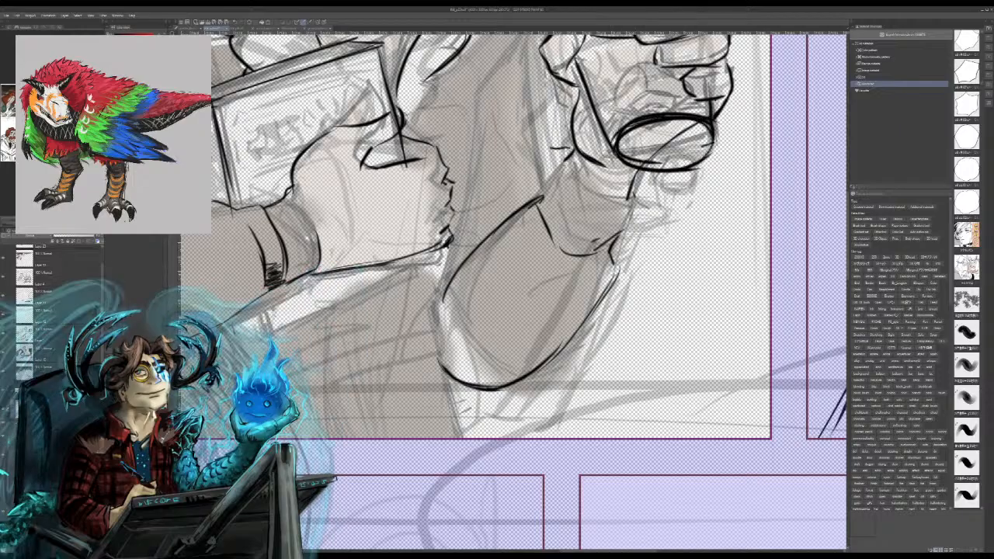
pyautogui.hotkey('ctrl', 'z')
pyautogui.hotkey('ctrl', 'z')
pyautogui.hotkey('ctrl', 'z')
pyautogui.hotkey('ctrl', 'z')
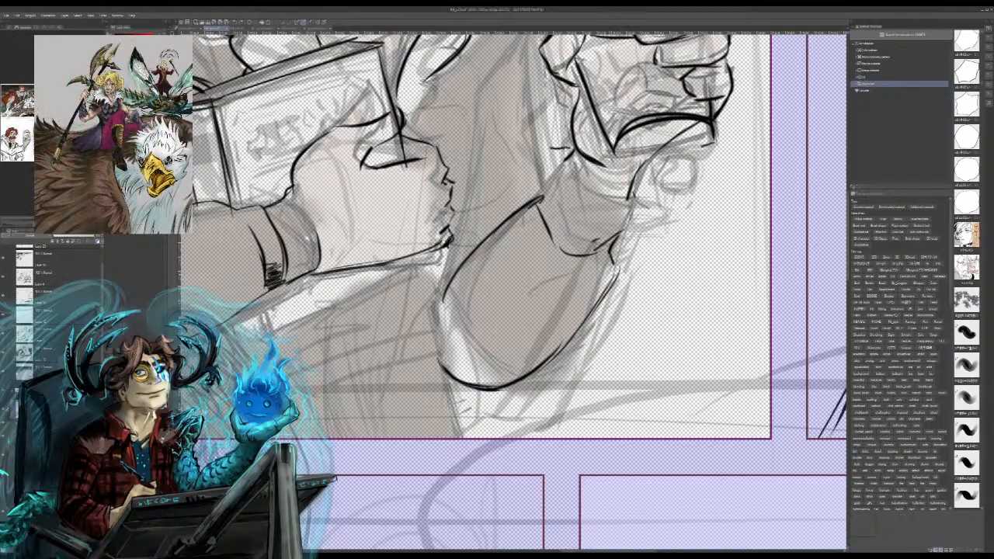
pyautogui.moveTo(614, 145)
pyautogui.mouseDown()
pyautogui.moveTo(607, 166)
pyautogui.moveTo(640, 176)
pyautogui.moveTo(685, 170)
pyautogui.moveTo(706, 150)
pyautogui.moveTo(681, 118)
pyautogui.moveTo(613, 146)
pyautogui.moveTo(608, 159)
pyautogui.moveTo(657, 117)
pyautogui.mouseUp()
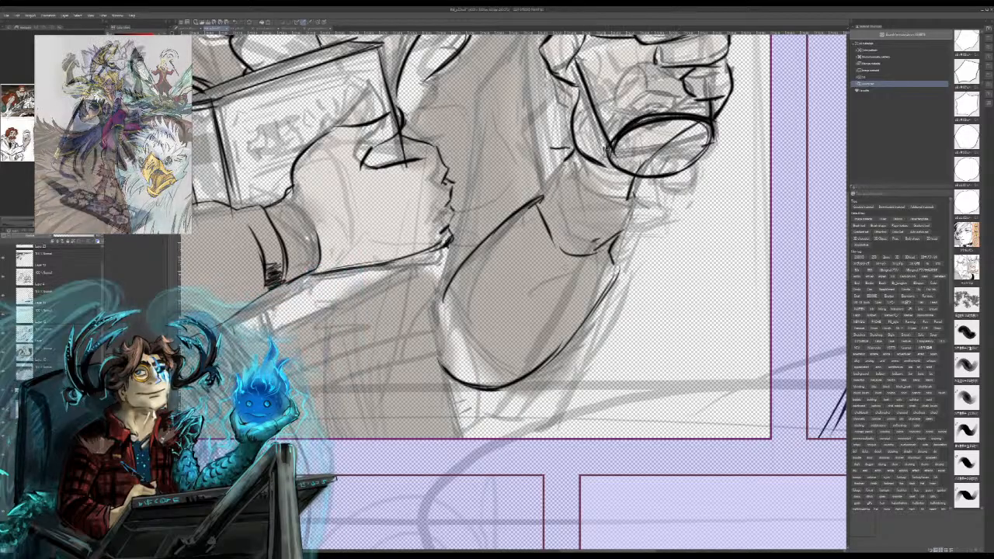
pyautogui.moveTo(575, 202); pyautogui.dragTo(589, 421)
pyautogui.moveTo(621, 370)
pyautogui.mouseDown()
pyautogui.moveTo(651, 344)
pyautogui.moveTo(720, 368)
pyautogui.moveTo(678, 393)
pyautogui.moveTo(628, 375)
pyautogui.moveTo(625, 363)
pyautogui.mouseUp()
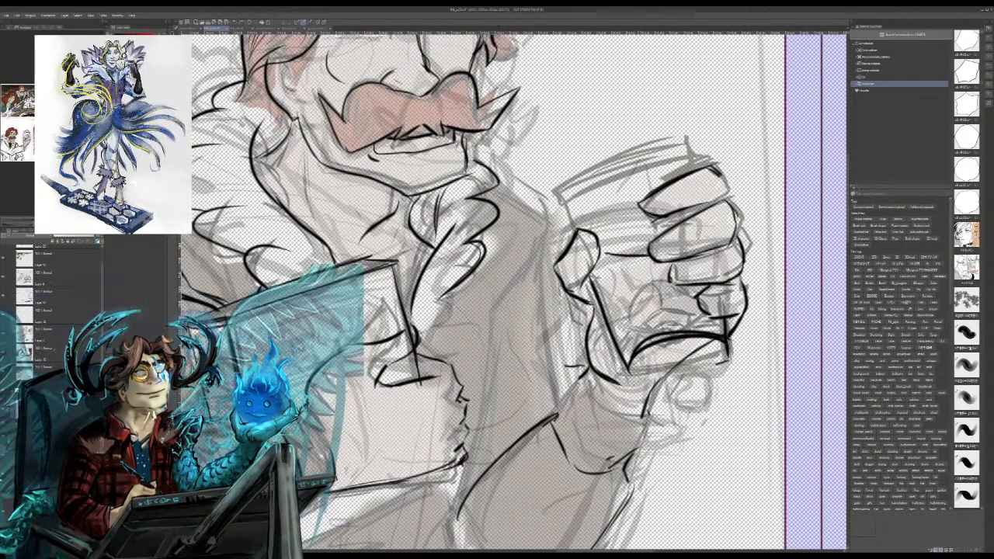
pyautogui.moveTo(734, 365)
pyautogui.mouseDown()
pyautogui.moveTo(631, 375)
pyautogui.moveTo(729, 360)
pyautogui.moveTo(676, 381)
pyautogui.mouseUp()
pyautogui.hotkey('ctrl', 'z')
pyautogui.hotkey('ctrl', 'z')
pyautogui.hotkey('ctrl', 'z')
pyautogui.hotkey('ctrl', 'z')
pyautogui.hotkey('ctrl', 'z')
pyautogui.hotkey('ctrl', 'z')
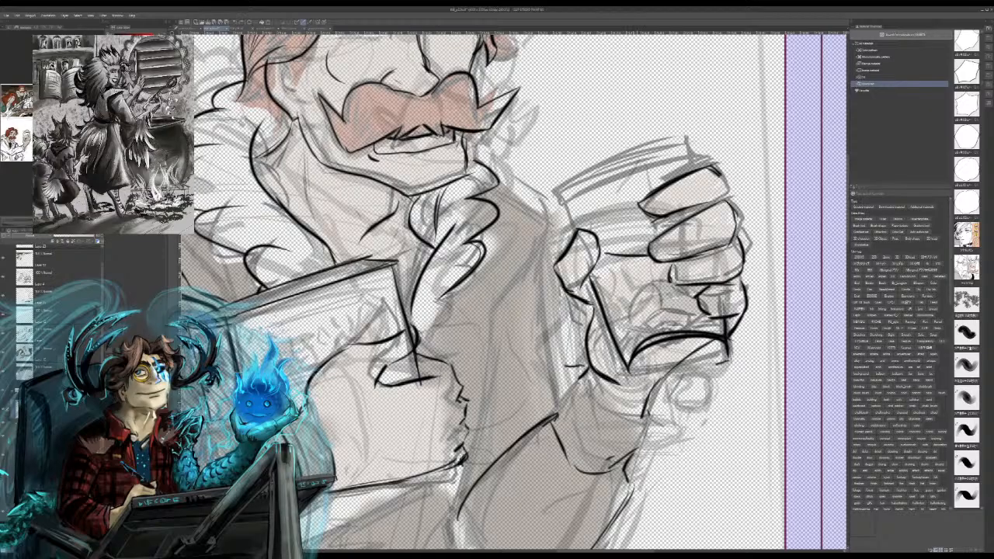
# Step: Ink the glass's slanted bottom edge and a small oval just above it
pyautogui.moveTo(627, 376); pyautogui.dragTo(718, 374)
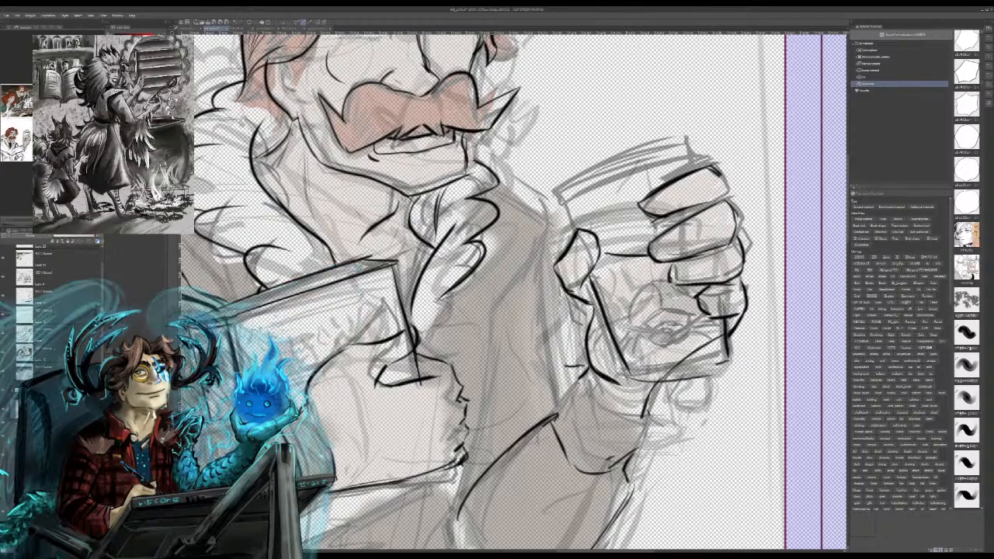
pyautogui.hotkey('ctrl', 'z')
pyautogui.moveTo(629, 375); pyautogui.dragTo(736, 359)
pyautogui.moveTo(726, 347); pyautogui.dragTo(623, 365)
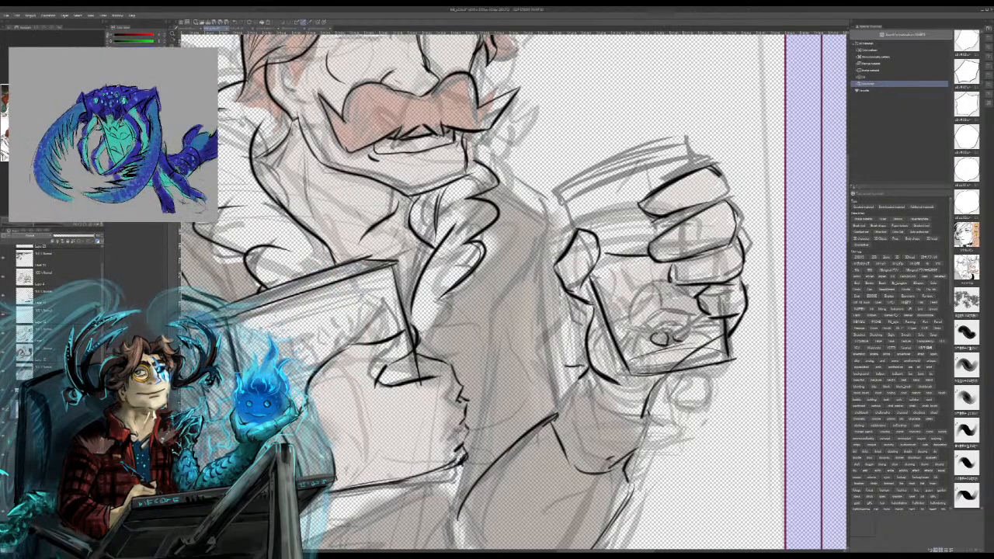
# Step: Ink the central rounded shapes, spiky strokes, curved outline and dark spots of the small design inside the glass
pyautogui.moveTo(672, 329)
pyautogui.mouseDown()
pyautogui.moveTo(682, 325)
pyautogui.moveTo(692, 342)
pyautogui.mouseUp()
pyautogui.moveTo(657, 332)
pyautogui.mouseDown()
pyautogui.moveTo(670, 338)
pyautogui.moveTo(685, 321)
pyautogui.moveTo(654, 317)
pyautogui.moveTo(682, 307)
pyautogui.moveTo(691, 328)
pyautogui.mouseUp()
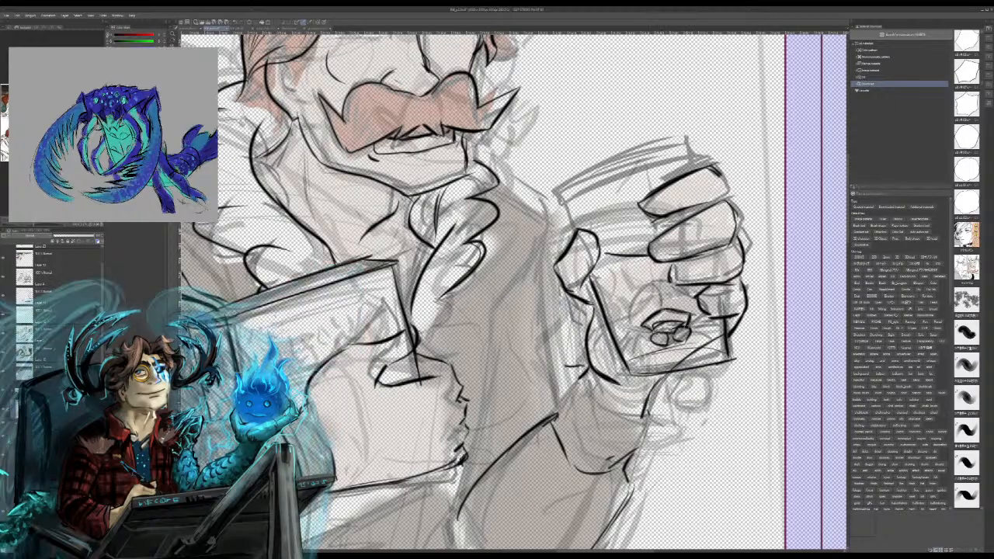
pyautogui.moveTo(654, 273); pyautogui.dragTo(657, 314)
pyautogui.moveTo(660, 283); pyautogui.dragTo(665, 314)
pyautogui.moveTo(649, 273); pyautogui.dragTo(660, 308)
pyautogui.moveTo(631, 256)
pyautogui.mouseDown()
pyautogui.moveTo(655, 312)
pyautogui.moveTo(596, 289)
pyautogui.moveTo(651, 332)
pyautogui.mouseUp()
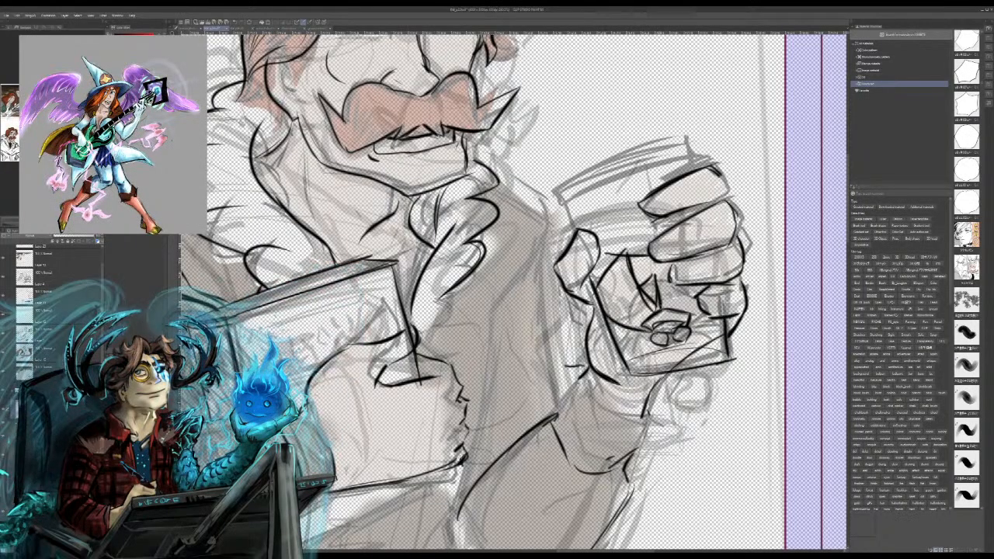
pyautogui.moveTo(670, 277)
pyautogui.mouseDown()
pyautogui.moveTo(660, 309)
pyautogui.moveTo(626, 314)
pyautogui.moveTo(627, 290)
pyautogui.moveTo(610, 295)
pyautogui.moveTo(644, 316)
pyautogui.mouseUp()
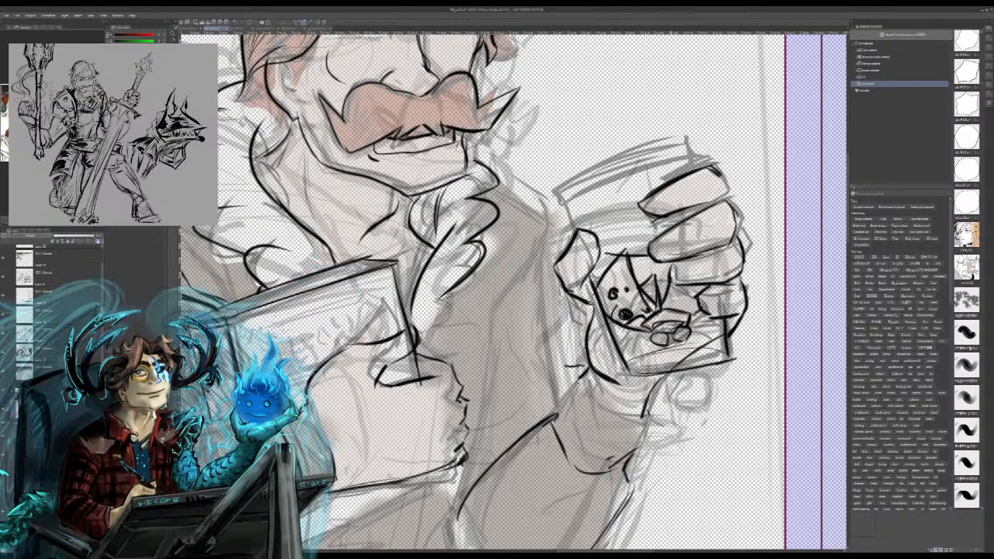
# Step: Add the remaining spots, contour lines and short edge strokes to the small design inside the glass
pyautogui.moveTo(674, 311)
pyautogui.mouseDown()
pyautogui.moveTo(688, 298)
pyautogui.moveTo(682, 305)
pyautogui.moveTo(694, 308)
pyautogui.mouseUp()
pyautogui.hotkey('ctrl', 'z')
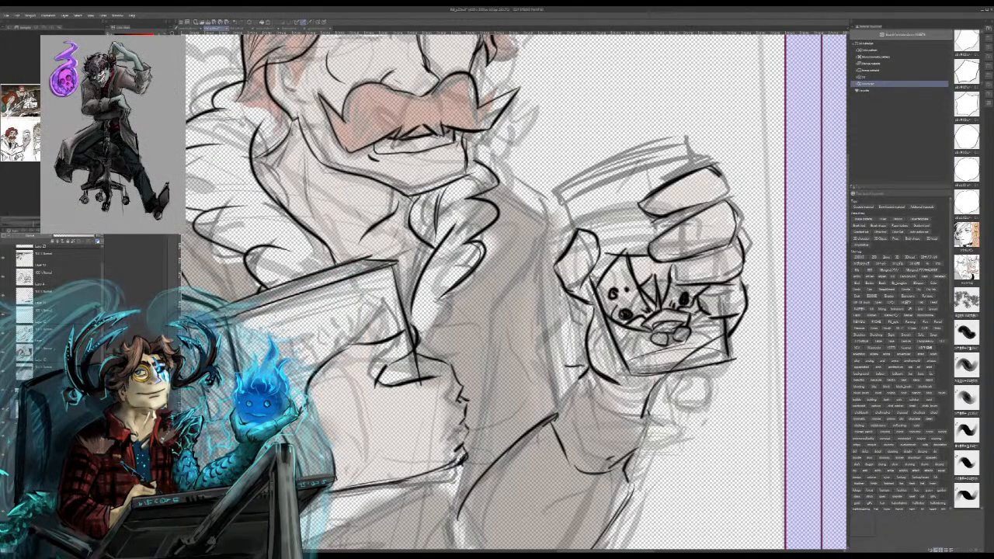
pyautogui.moveTo(599, 295); pyautogui.dragTo(633, 275)
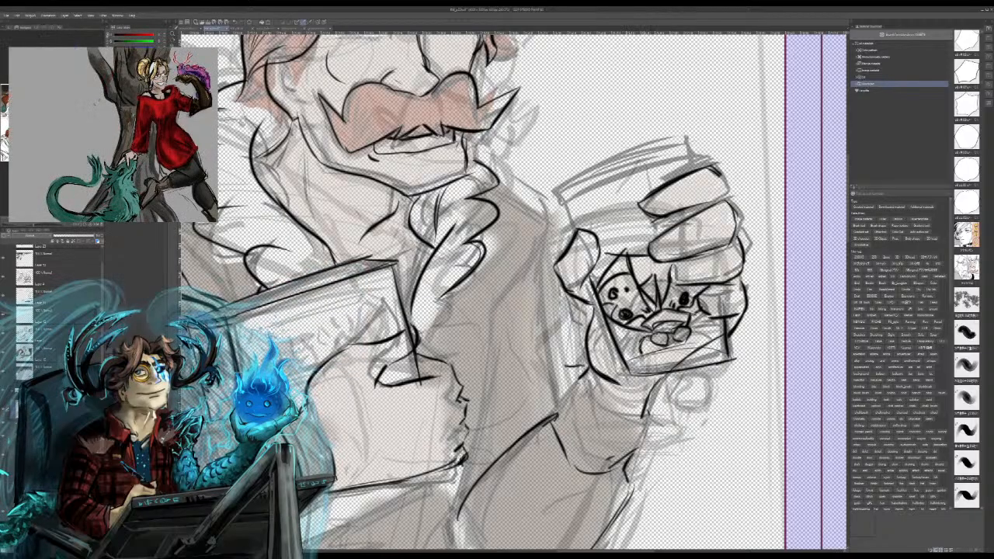
pyautogui.moveTo(642, 343)
pyautogui.mouseDown()
pyautogui.moveTo(636, 352)
pyautogui.moveTo(623, 338)
pyautogui.moveTo(621, 358)
pyautogui.mouseUp()
pyautogui.moveTo(685, 316)
pyautogui.mouseDown()
pyautogui.moveTo(711, 336)
pyautogui.moveTo(705, 326)
pyautogui.mouseUp()
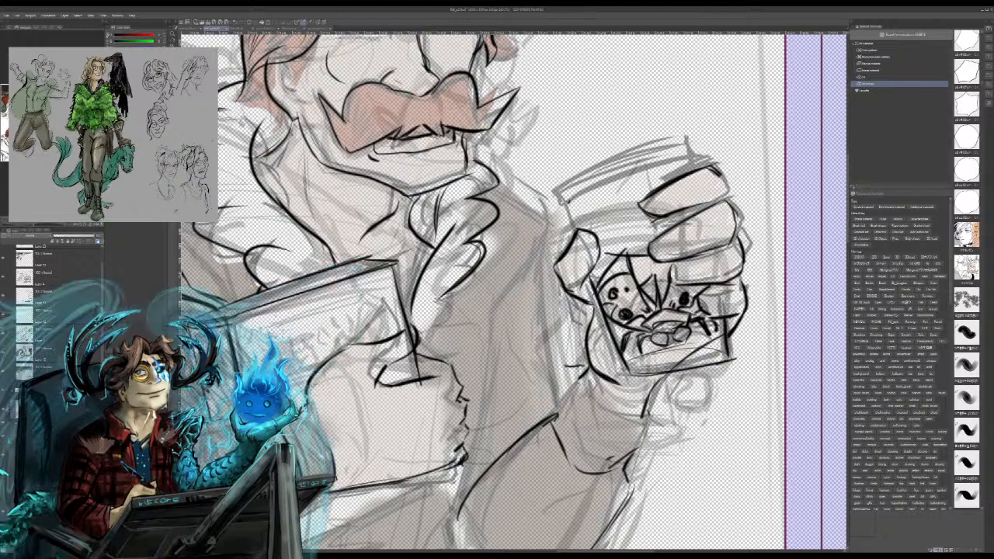
# Step: Ink the held glass's rim as two parallel curved lines, with the short side edge running down to the fingers
pyautogui.moveTo(570, 202); pyautogui.dragTo(673, 165)
pyautogui.moveTo(592, 186); pyautogui.dragTo(684, 165)
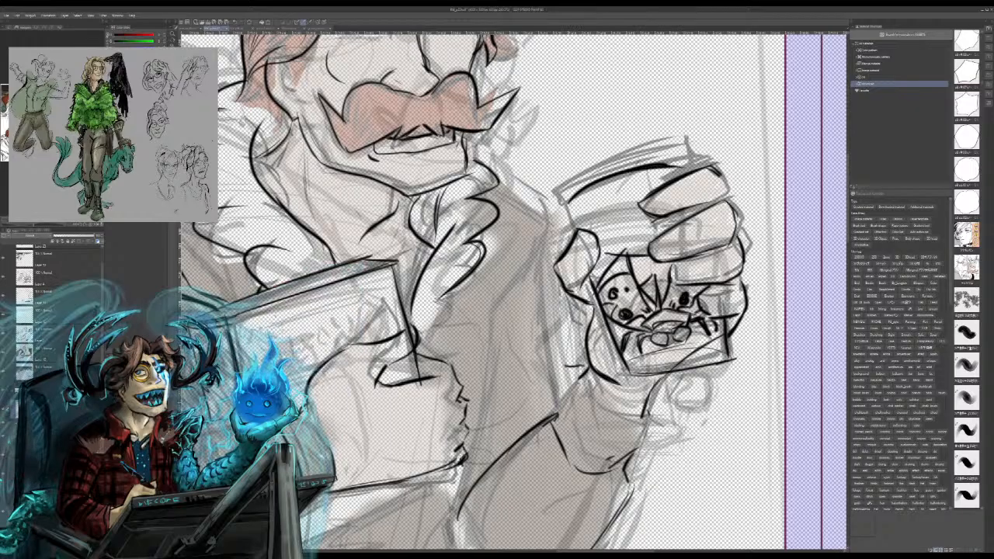
pyautogui.moveTo(569, 204); pyautogui.dragTo(576, 232)
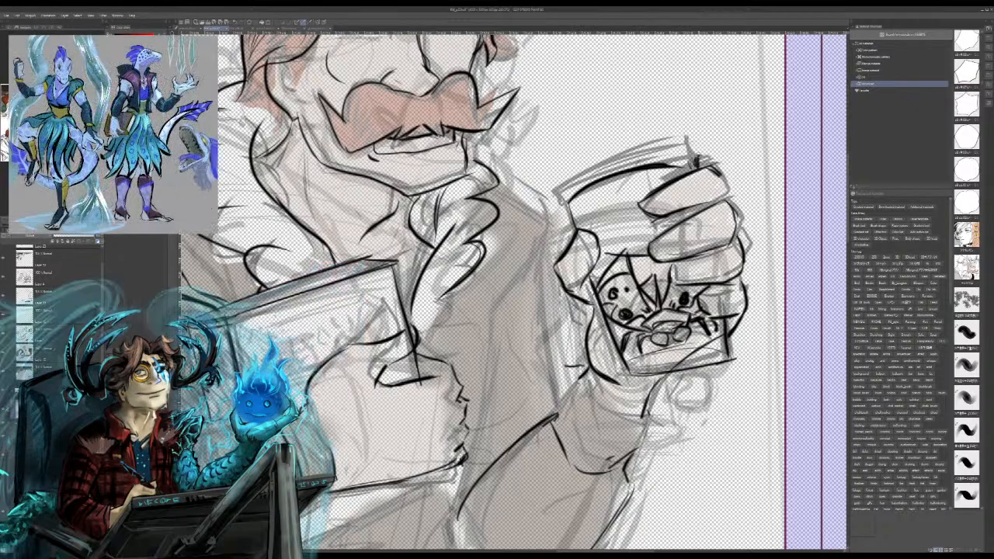
pyautogui.moveTo(659, 163); pyautogui.dragTo(698, 155)
pyautogui.hotkey('ctrl', 'z')
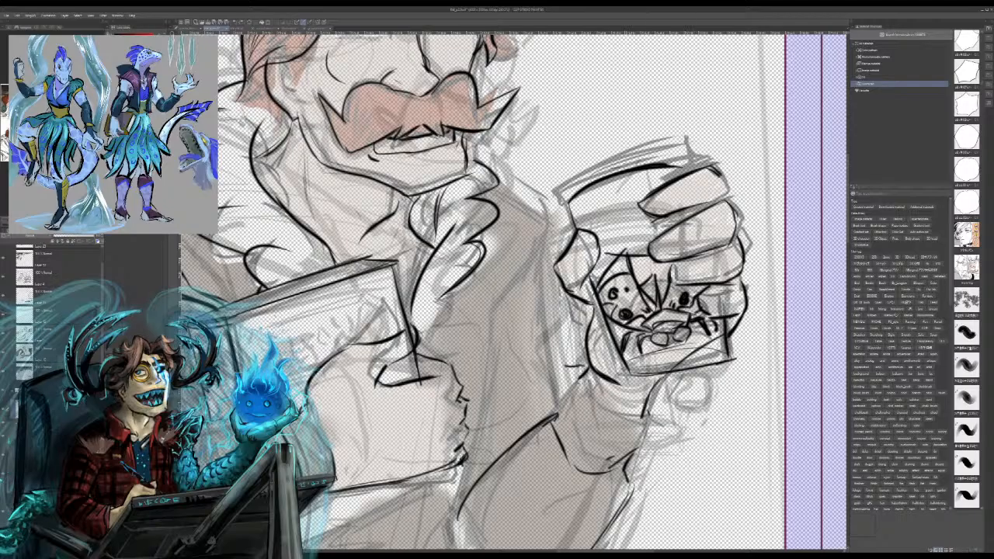
pyautogui.hotkey('ctrl', 'z')
pyautogui.moveTo(660, 168)
pyautogui.mouseDown()
pyautogui.moveTo(714, 162)
pyautogui.moveTo(575, 174)
pyautogui.mouseUp()
pyautogui.moveTo(653, 151); pyautogui.dragTo(557, 195)
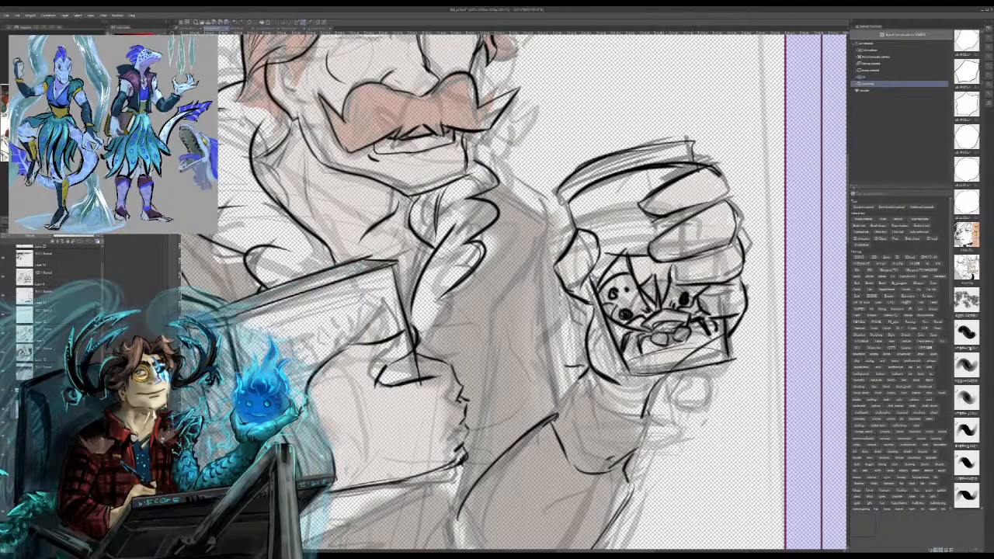
pyautogui.moveTo(699, 145); pyautogui.dragTo(590, 165)
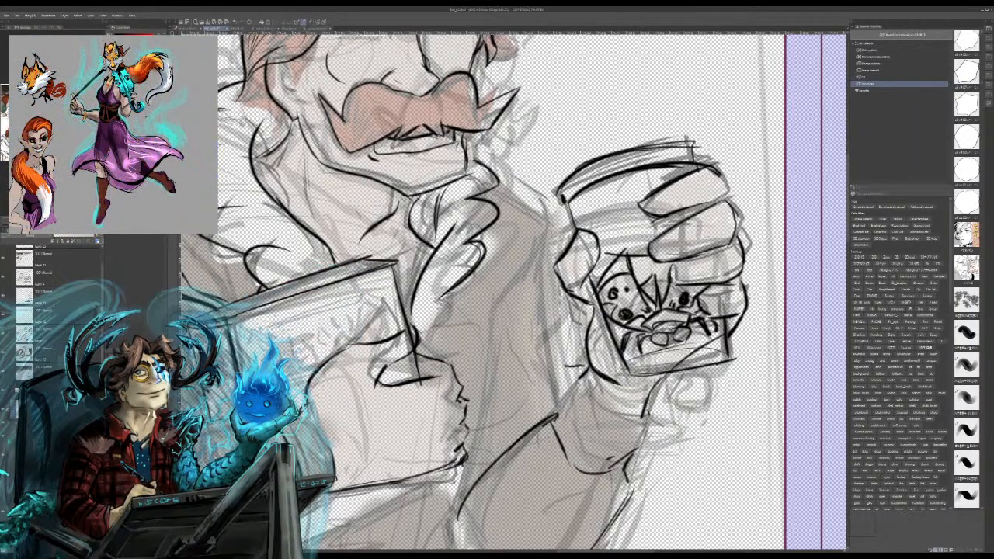
# Step: Ink the coat's long front edge, the angular lapel corner with its notch, and a short fold line above the book hand
pyautogui.moveTo(513, 350); pyautogui.dragTo(608, 277)
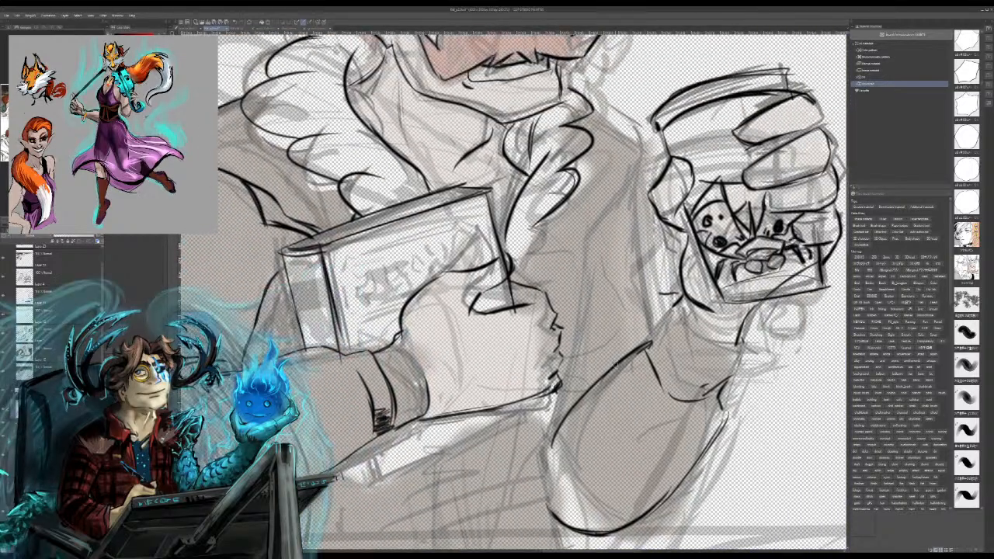
pyautogui.moveTo(615, 368)
pyautogui.mouseDown()
pyautogui.moveTo(595, 250)
pyautogui.moveTo(604, 191)
pyautogui.mouseUp()
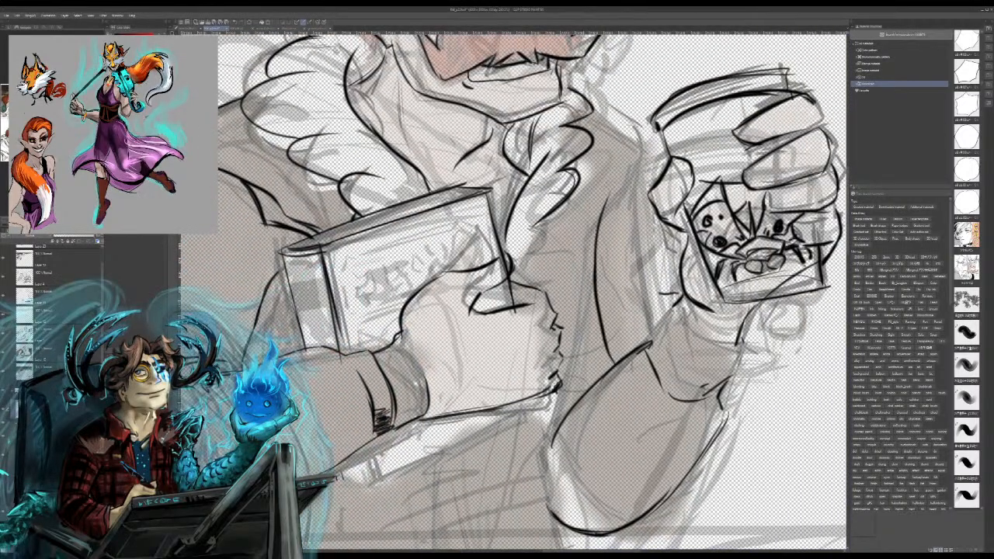
pyautogui.moveTo(587, 122)
pyautogui.mouseDown()
pyautogui.moveTo(626, 150)
pyautogui.moveTo(603, 225)
pyautogui.mouseUp()
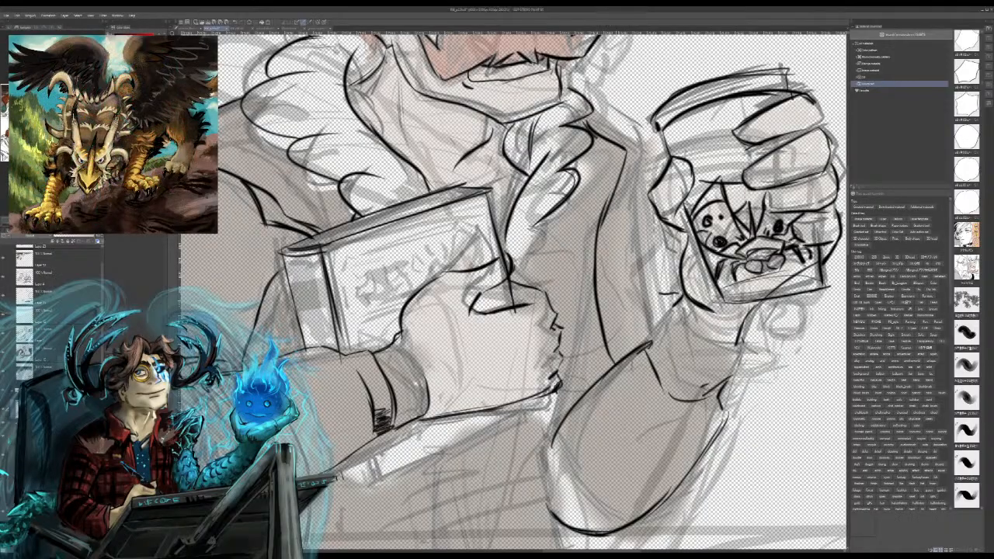
pyautogui.moveTo(620, 158); pyautogui.dragTo(579, 189)
pyautogui.moveTo(580, 190); pyautogui.dragTo(627, 153)
pyautogui.moveTo(557, 220); pyautogui.dragTo(532, 288)
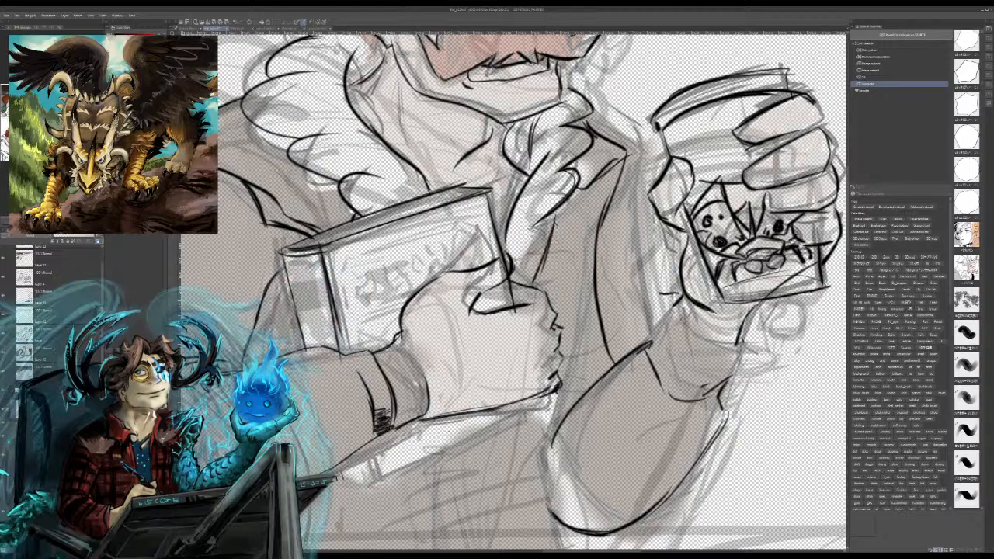
# Step: Try to re-ink the lower edge of the hand holding the book, and undo the old and new strokes there
pyautogui.moveTo(547, 375); pyautogui.dragTo(464, 411)
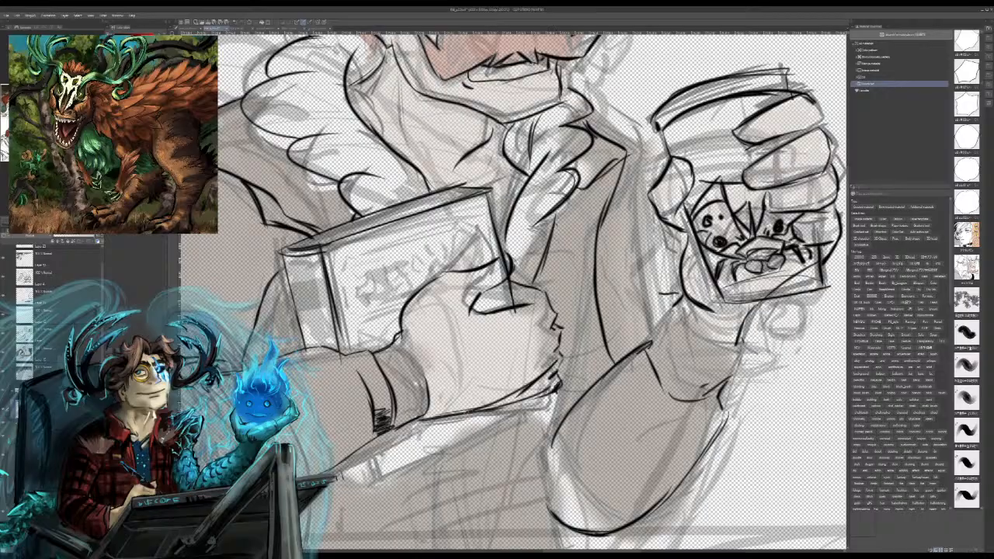
pyautogui.hotkey('ctrl', 'z')
pyautogui.moveTo(554, 363); pyautogui.dragTo(473, 399)
pyautogui.hotkey('ctrl', 'z')
pyautogui.moveTo(550, 367); pyautogui.dragTo(466, 413)
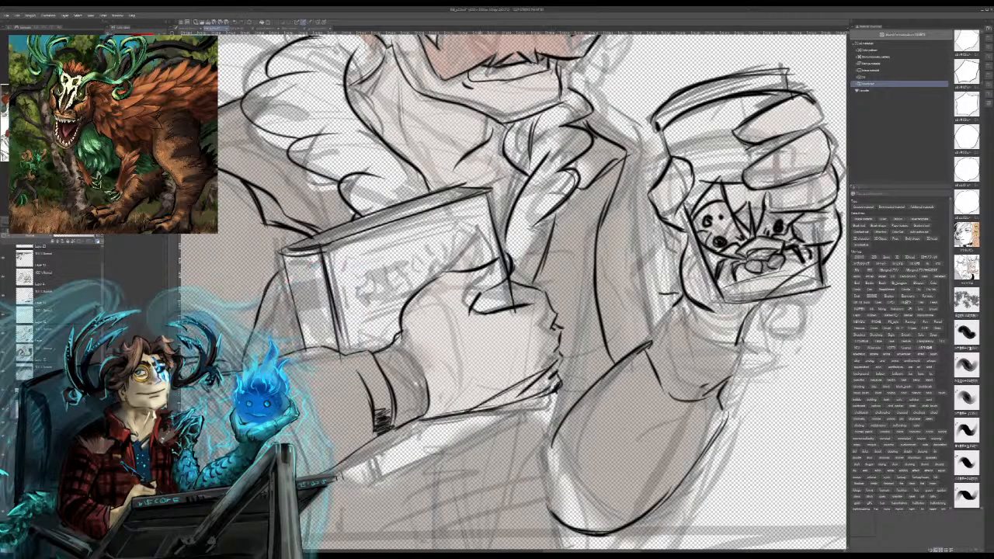
pyautogui.moveTo(513, 387); pyautogui.dragTo(448, 419)
pyautogui.hotkey('ctrl', 'z')
pyautogui.hotkey('ctrl', 'z')
pyautogui.hotkey('ctrl', 'z')
pyautogui.hotkey('ctrl', 'z')
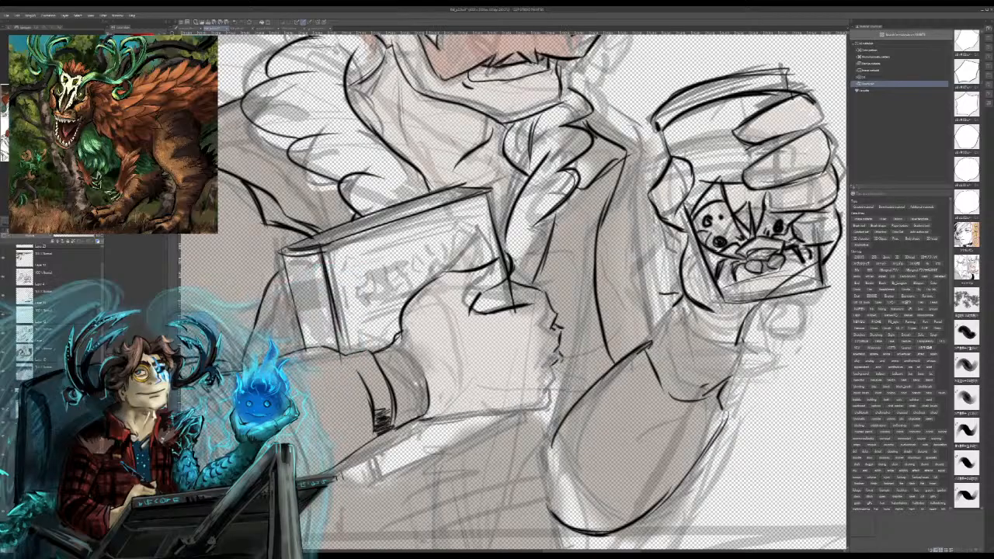
# Step: Try a straighter lower edge for the book hand, trim the line below the thumb and add a knuckle bump
pyautogui.moveTo(451, 412)
pyautogui.mouseDown()
pyautogui.moveTo(550, 369)
pyautogui.moveTo(425, 421)
pyautogui.mouseUp()
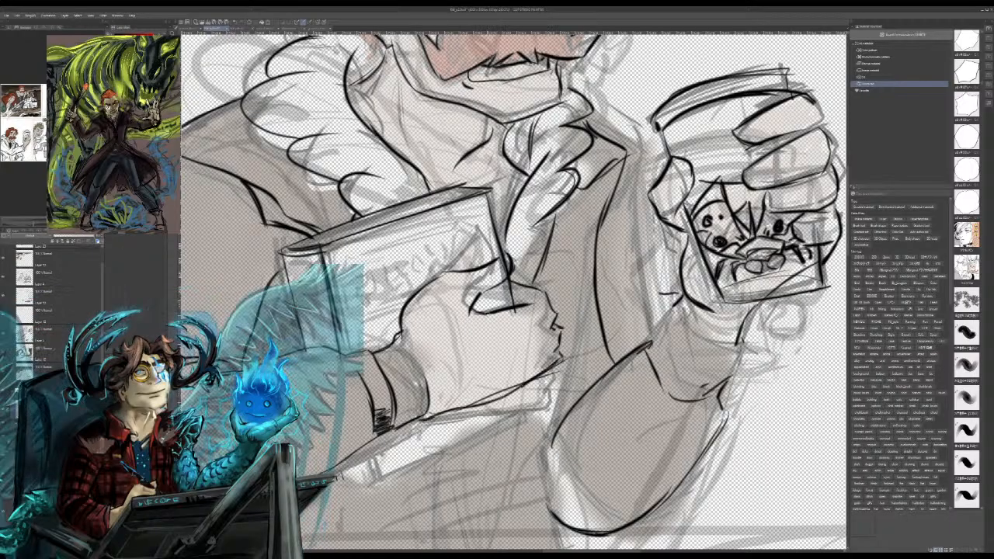
pyautogui.moveTo(506, 301)
pyautogui.mouseDown()
pyautogui.moveTo(492, 312)
pyautogui.moveTo(505, 309)
pyautogui.mouseUp()
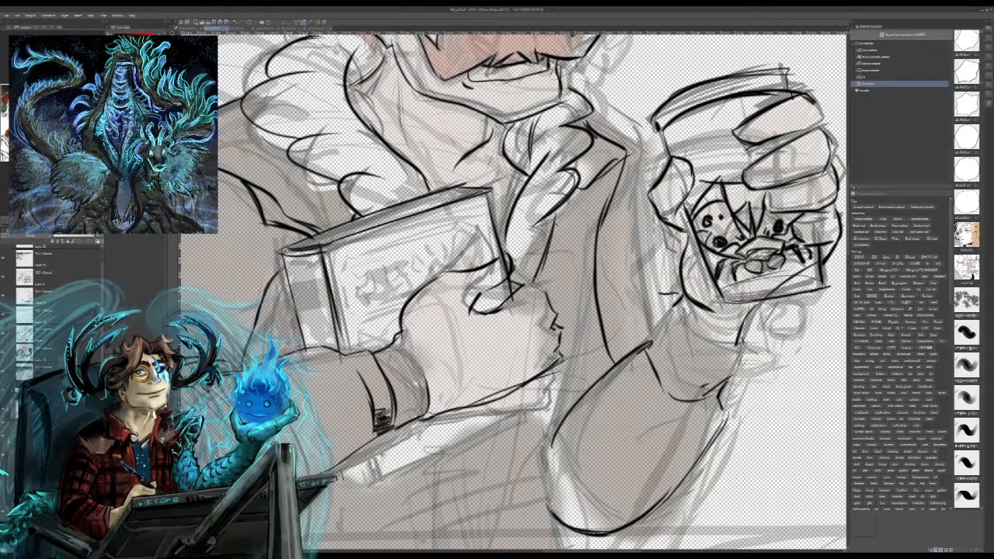
pyautogui.moveTo(513, 281)
pyautogui.mouseDown()
pyautogui.moveTo(537, 280)
pyautogui.moveTo(546, 296)
pyautogui.moveTo(537, 309)
pyautogui.moveTo(557, 310)
pyautogui.mouseUp()
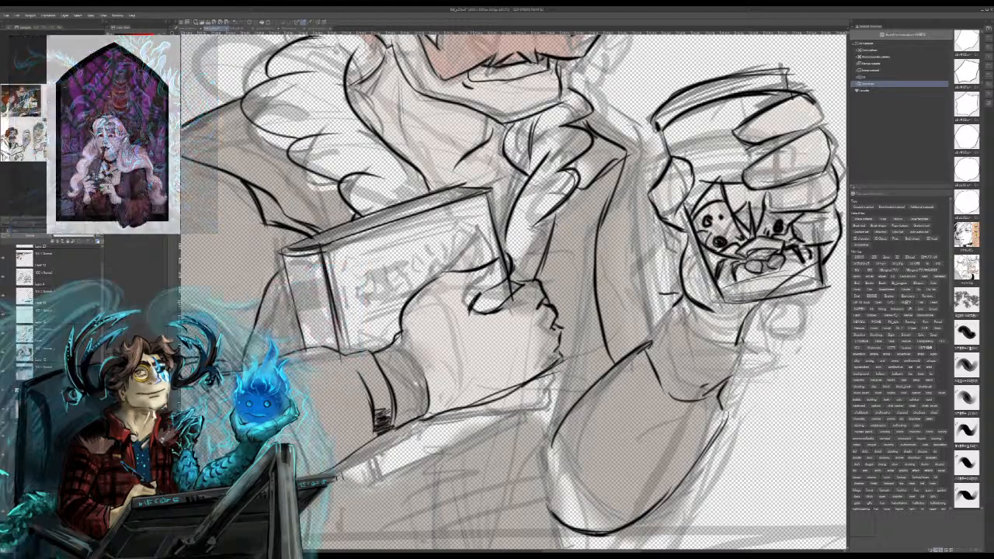
# Step: Try a longer, upward-pointing thumb outline on the book cover and undo it
pyautogui.moveTo(407, 331); pyautogui.dragTo(425, 291)
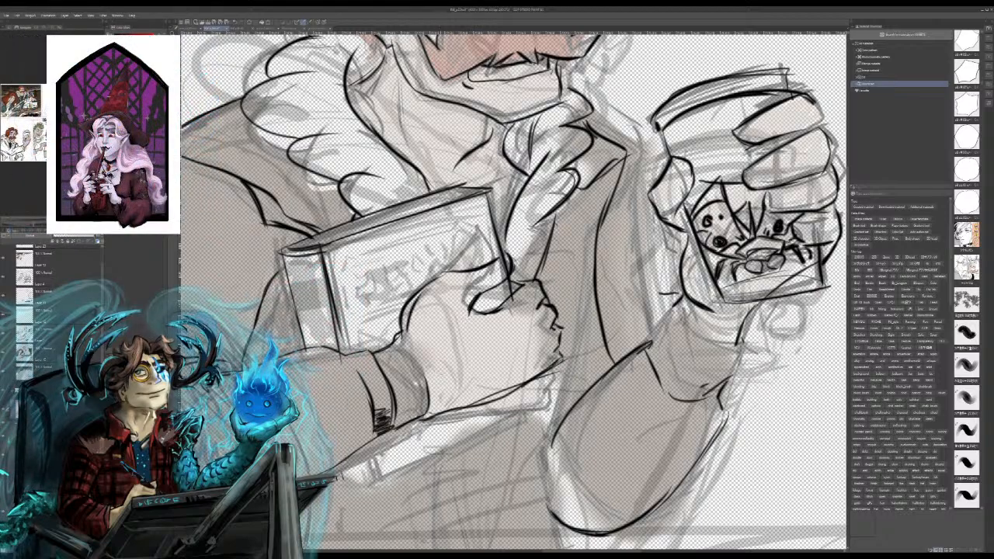
pyautogui.hotkey('ctrl', 'z')
pyautogui.moveTo(470, 314)
pyautogui.mouseDown()
pyautogui.moveTo(508, 260)
pyautogui.moveTo(452, 271)
pyautogui.mouseUp()
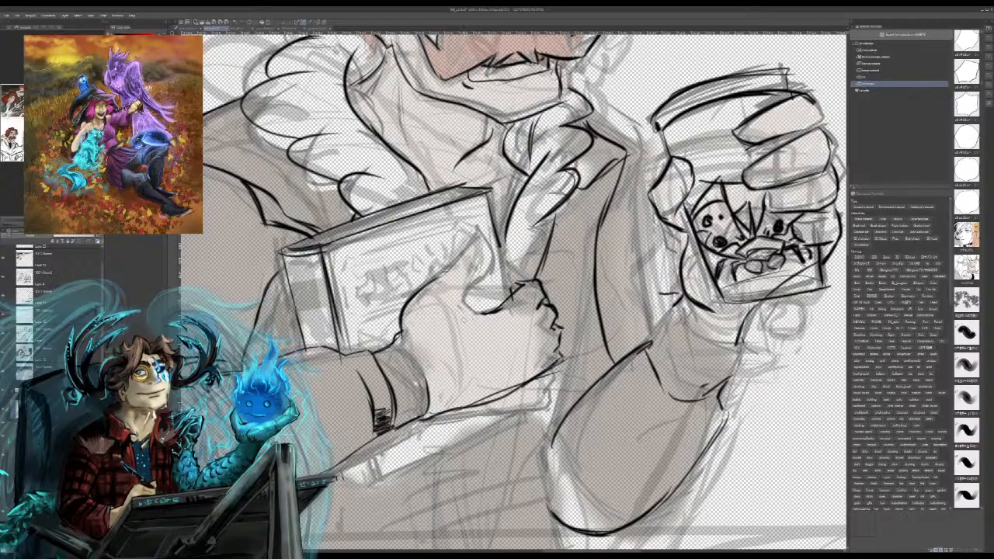
pyautogui.moveTo(464, 318)
pyautogui.mouseDown()
pyautogui.moveTo(490, 312)
pyautogui.moveTo(458, 306)
pyautogui.moveTo(486, 275)
pyautogui.moveTo(483, 244)
pyautogui.moveTo(457, 246)
pyautogui.moveTo(434, 284)
pyautogui.mouseUp()
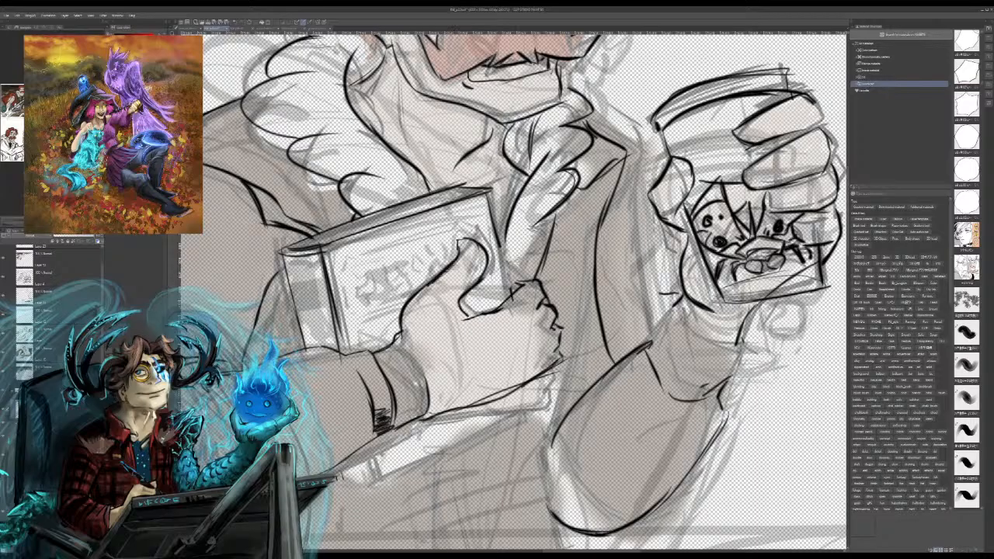
pyautogui.hotkey('ctrl', 'z')
pyautogui.hotkey('ctrl', 'z')
pyautogui.hotkey('ctrl', 'z')
pyautogui.hotkey('ctrl', 'z')
pyautogui.hotkey('ctrl', 'z')
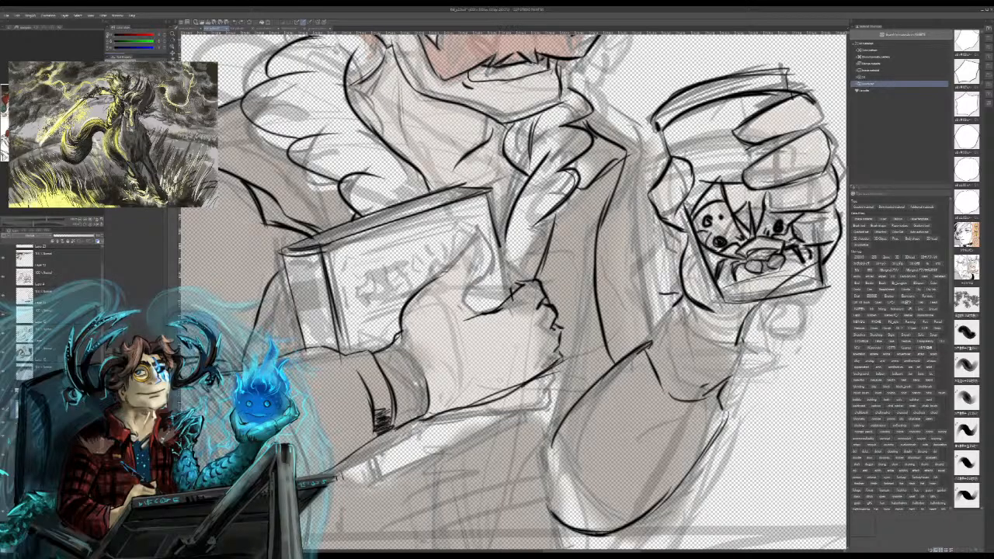
# Step: Try a short curved thumb on the book hand, and undo the wrist line, finger edge and lower hand edge
pyautogui.moveTo(413, 322)
pyautogui.mouseDown()
pyautogui.moveTo(488, 273)
pyautogui.moveTo(500, 289)
pyautogui.moveTo(500, 281)
pyautogui.moveTo(451, 272)
pyautogui.moveTo(431, 281)
pyautogui.moveTo(399, 337)
pyautogui.mouseUp()
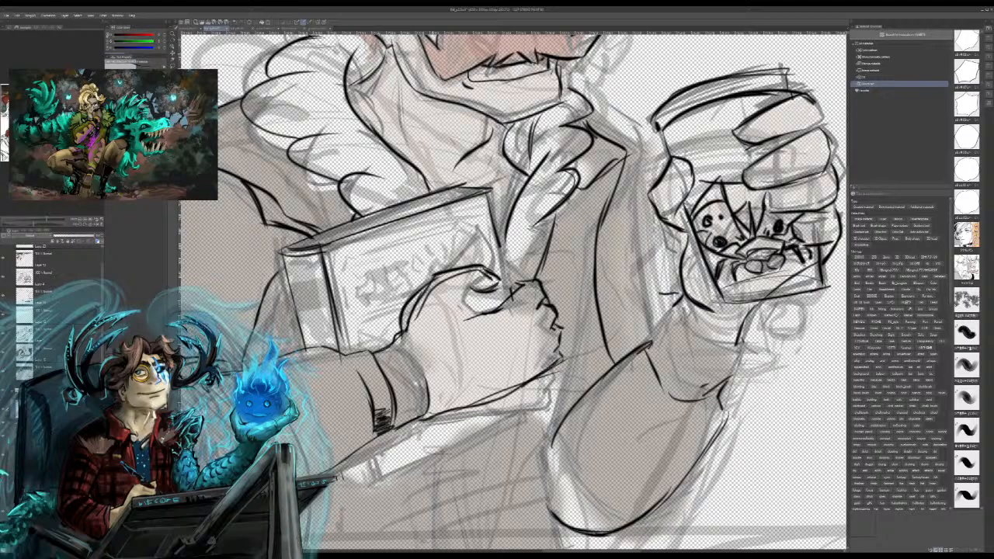
pyautogui.hotkey('ctrl', 'z')
pyautogui.hotkey('ctrl', 'z')
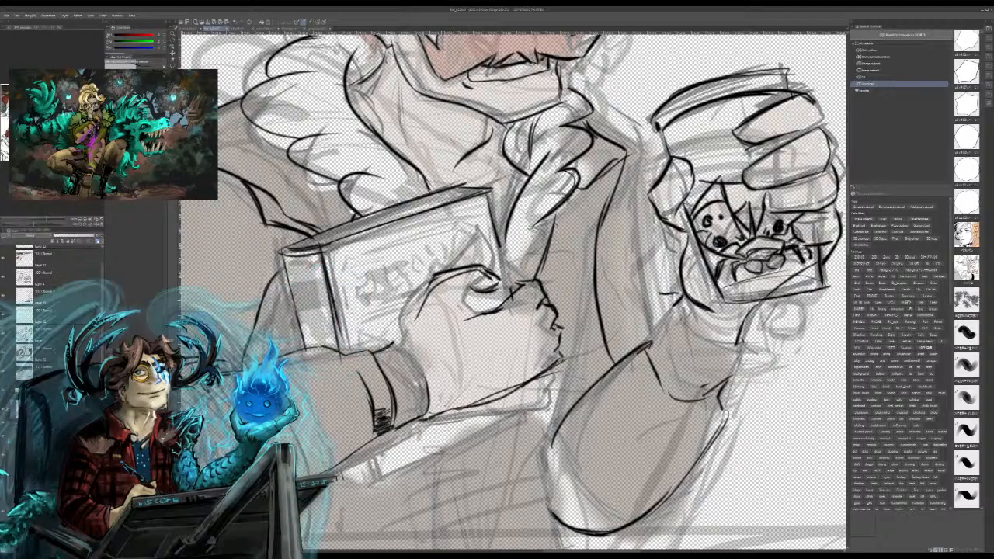
pyautogui.hotkey('ctrl', 'z')
pyautogui.hotkey('ctrl', 'z')
pyautogui.hotkey('ctrl', 'z')
pyautogui.hotkey('ctrl', 'z')
pyautogui.hotkey('ctrl', 'z')
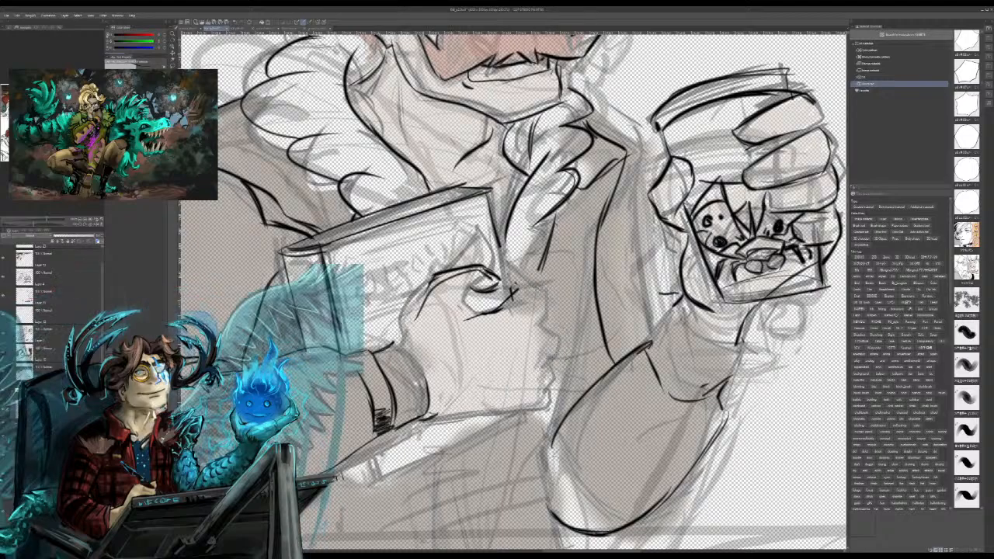
# Step: Ink the bumpy knuckle edge and the straight lower edge of the hand holding the book
pyautogui.moveTo(518, 280)
pyautogui.mouseDown()
pyautogui.moveTo(544, 325)
pyautogui.moveTo(537, 362)
pyautogui.moveTo(429, 420)
pyautogui.moveTo(510, 393)
pyautogui.mouseUp()
pyautogui.moveTo(429, 413); pyautogui.dragTo(535, 385)
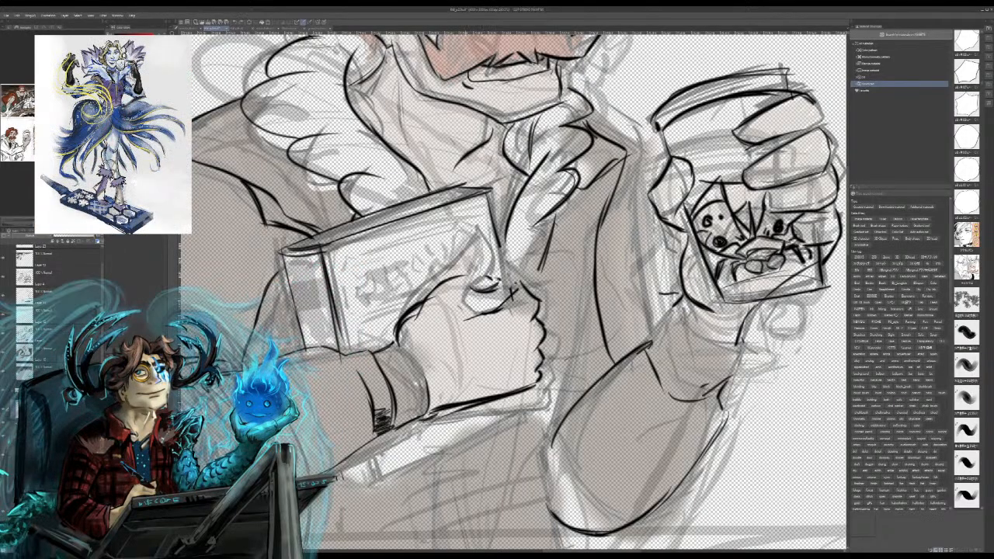
# Step: Try different thumb tips and base creases for the hand over the book cover, and undo them
pyautogui.moveTo(467, 295)
pyautogui.mouseDown()
pyautogui.moveTo(489, 297)
pyautogui.moveTo(471, 296)
pyautogui.moveTo(454, 324)
pyautogui.mouseUp()
pyautogui.hotkey('ctrl', 'z')
pyautogui.hotkey('ctrl', 'z')
pyautogui.hotkey('ctrl', 'z')
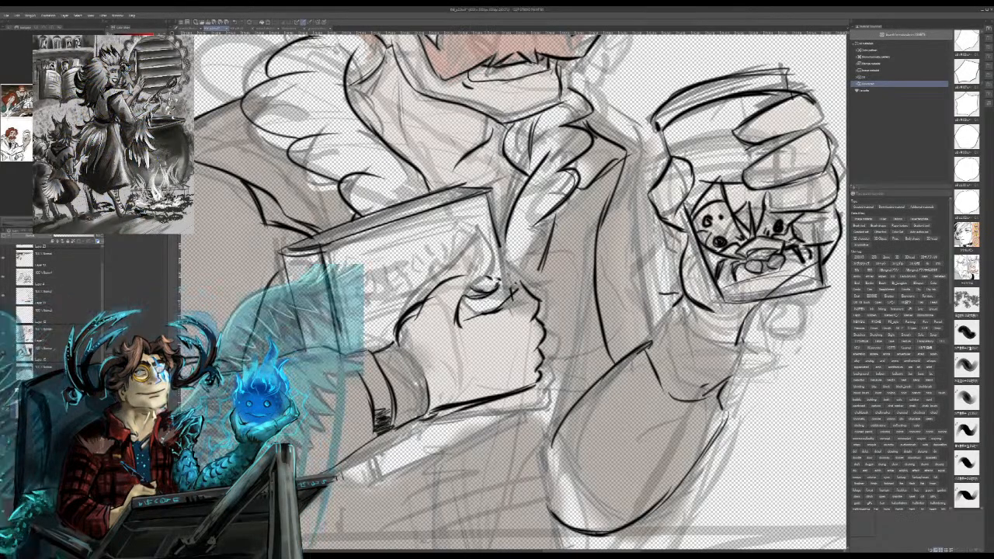
pyautogui.moveTo(497, 286)
pyautogui.mouseDown()
pyautogui.moveTo(468, 298)
pyautogui.moveTo(460, 324)
pyautogui.mouseUp()
pyautogui.moveTo(465, 277); pyautogui.dragTo(424, 301)
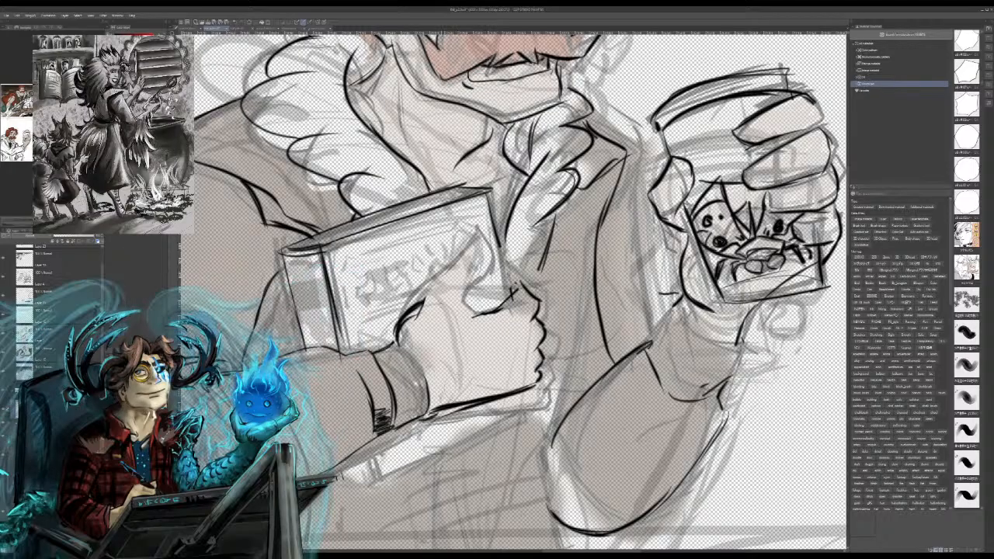
pyautogui.moveTo(420, 303)
pyautogui.mouseDown()
pyautogui.moveTo(436, 282)
pyautogui.moveTo(471, 268)
pyautogui.moveTo(474, 289)
pyautogui.mouseUp()
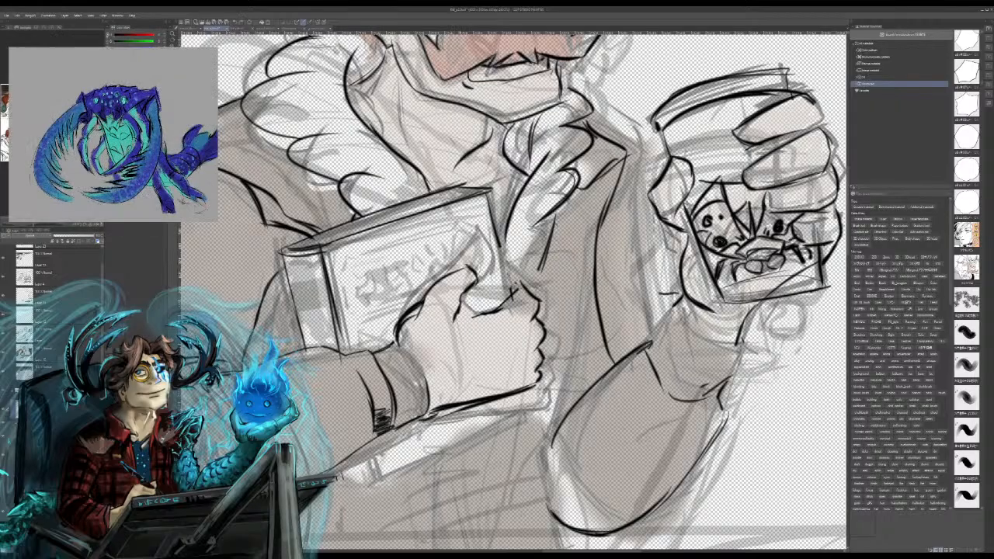
pyautogui.hotkey('ctrl', 'z')
pyautogui.hotkey('ctrl', 'z')
pyautogui.hotkey('ctrl', 'z')
pyautogui.hotkey('ctrl', 'z')
pyautogui.hotkey('ctrl', 'z')
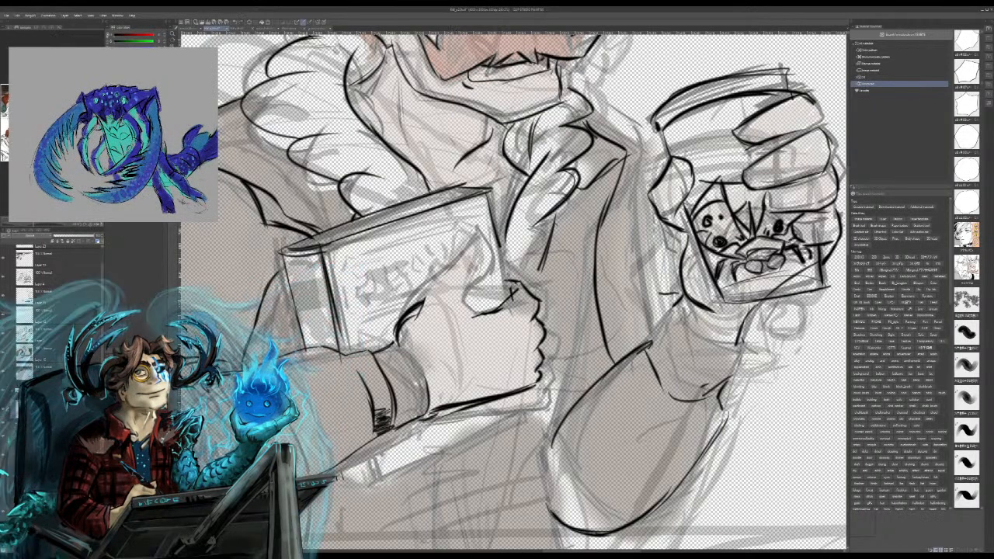
# Step: Ink the book cover's side edge down to the hand, and the thumb outline with a curved tip and base crease
pyautogui.moveTo(490, 207); pyautogui.dragTo(506, 310)
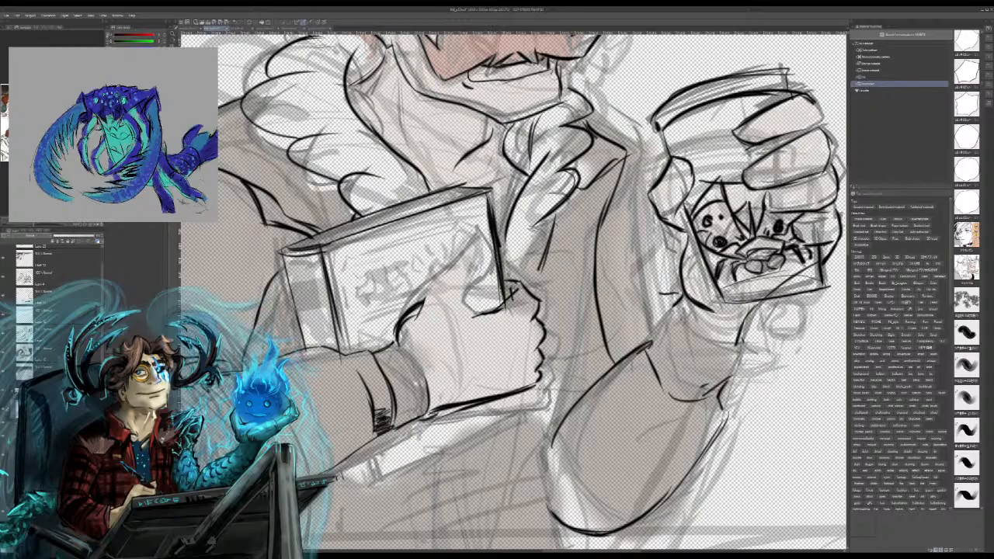
pyautogui.moveTo(472, 280)
pyautogui.mouseDown()
pyautogui.moveTo(487, 285)
pyautogui.moveTo(492, 266)
pyautogui.moveTo(443, 282)
pyautogui.mouseUp()
pyautogui.hotkey('ctrl', 'z')
pyautogui.hotkey('ctrl', 'z')
pyautogui.moveTo(406, 310)
pyautogui.mouseDown()
pyautogui.moveTo(460, 270)
pyautogui.moveTo(421, 297)
pyautogui.mouseUp()
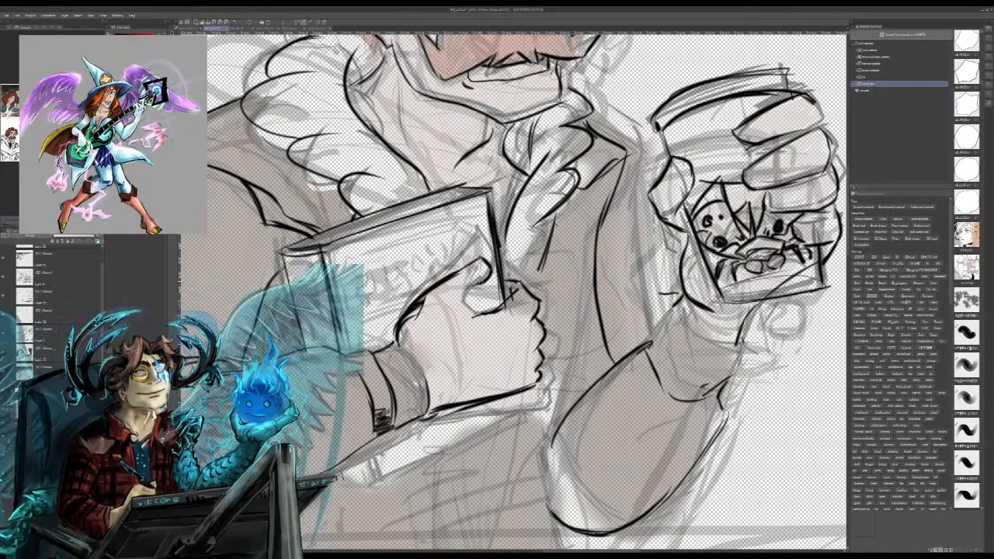
pyautogui.moveTo(477, 284); pyautogui.dragTo(455, 321)
pyautogui.hotkey('ctrl', 'z')
pyautogui.hotkey('ctrl', 'z')
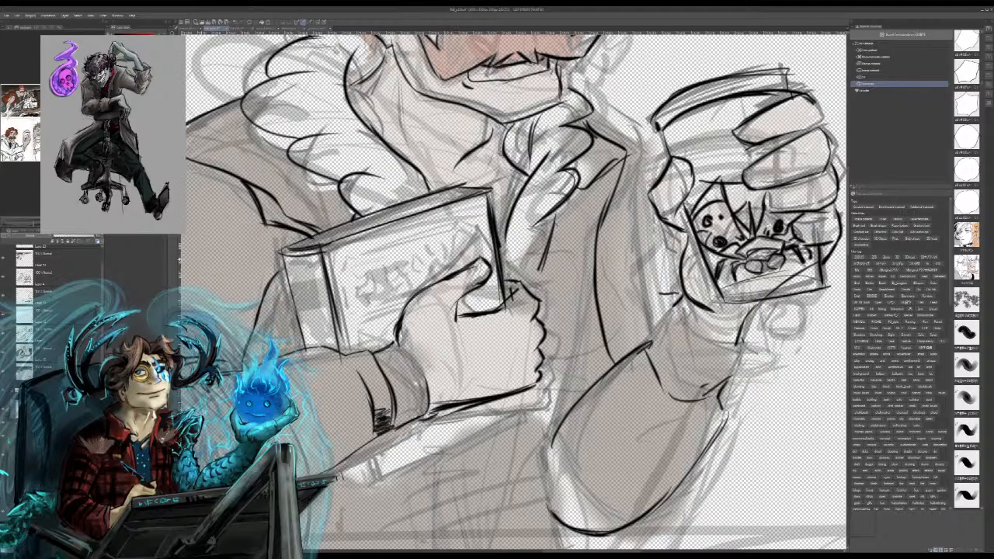
# Step: Ink the irises and pupils in both of the man's eyes
pyautogui.moveTo(513, 179)
pyautogui.mouseDown()
pyautogui.moveTo(503, 381)
pyautogui.moveTo(616, 383)
pyautogui.moveTo(462, 521)
pyautogui.mouseUp()
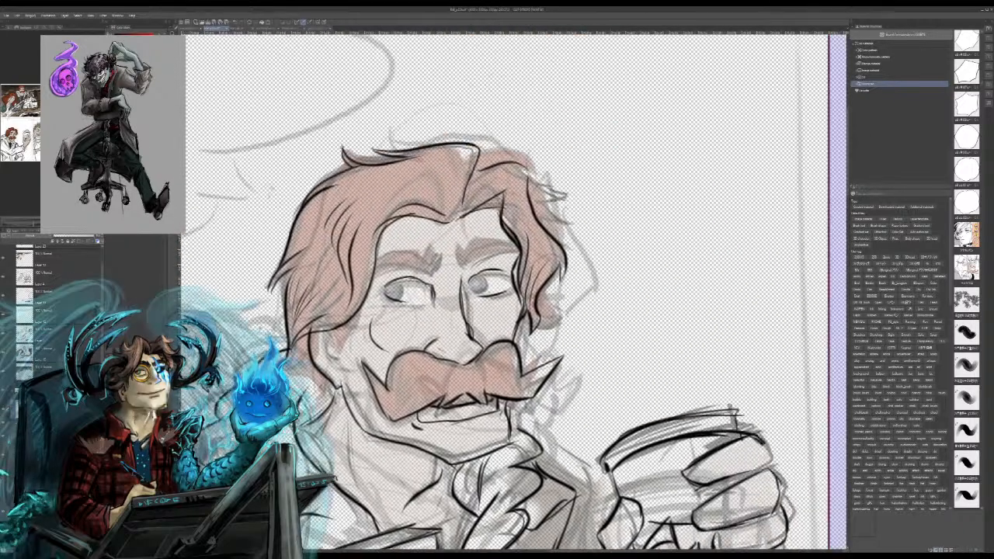
pyautogui.moveTo(387, 288); pyautogui.dragTo(395, 294)
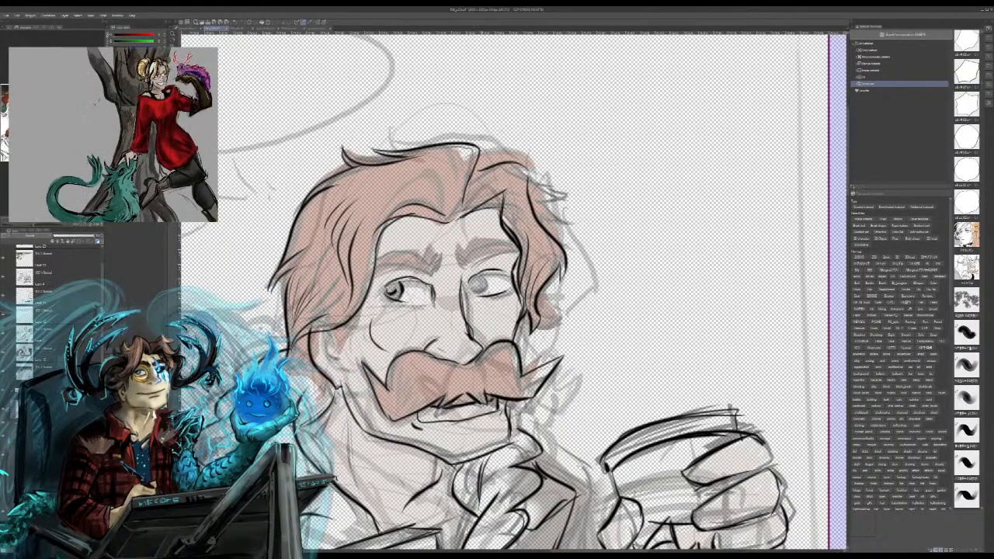
pyautogui.moveTo(482, 276); pyautogui.dragTo(486, 288)
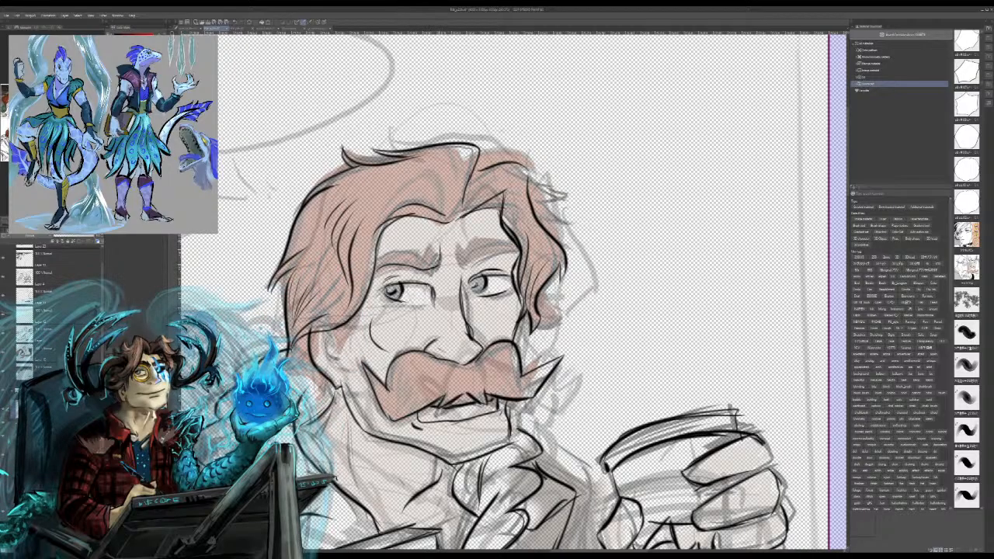
# Step: Ink the outlines of both eyebrows, with short jagged strokes at their inner ends
pyautogui.moveTo(429, 248); pyautogui.dragTo(389, 257)
pyautogui.moveTo(392, 251); pyautogui.dragTo(373, 266)
pyautogui.moveTo(457, 245)
pyautogui.mouseDown()
pyautogui.moveTo(464, 265)
pyautogui.moveTo(509, 238)
pyautogui.mouseUp()
pyautogui.moveTo(464, 265); pyautogui.dragTo(515, 249)
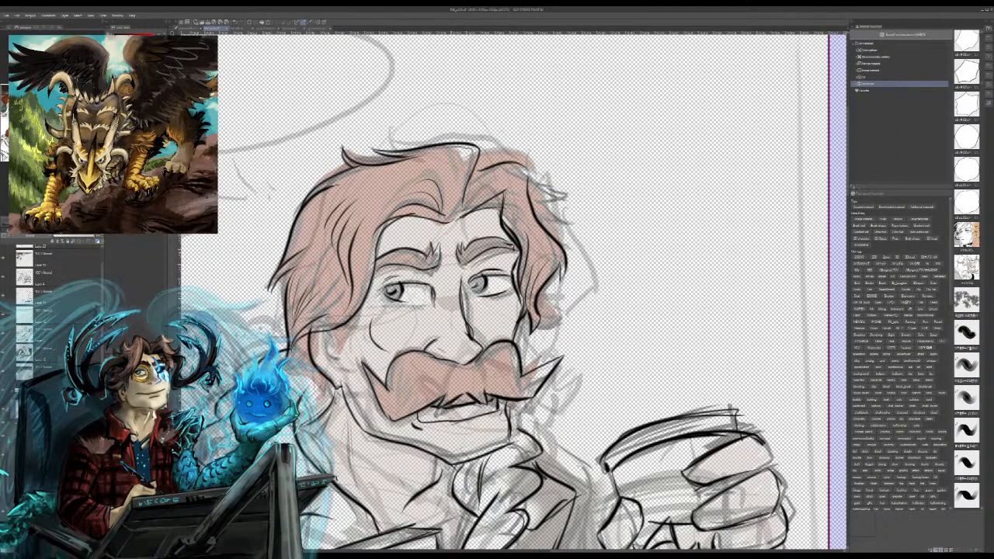
pyautogui.moveTo(466, 435); pyautogui.dragTo(423, 152)
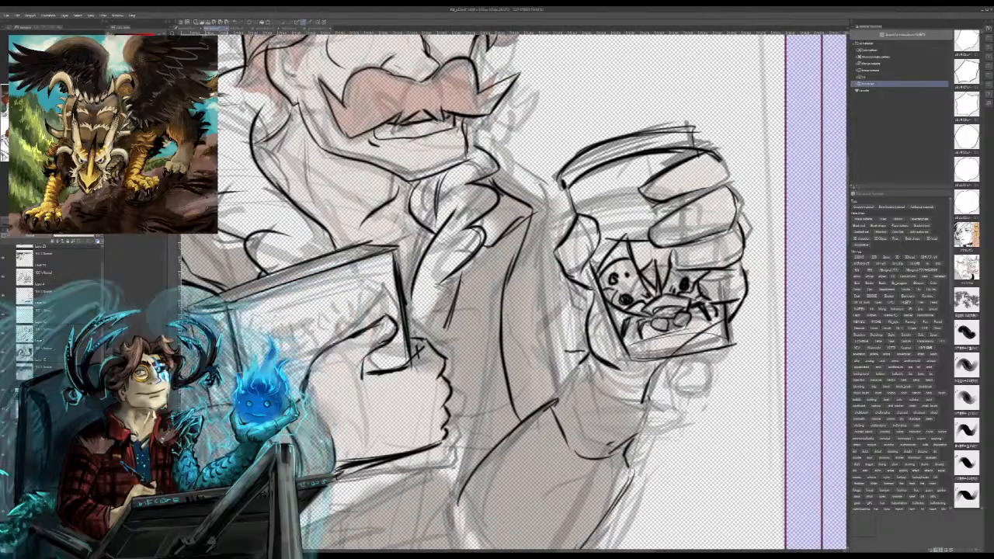
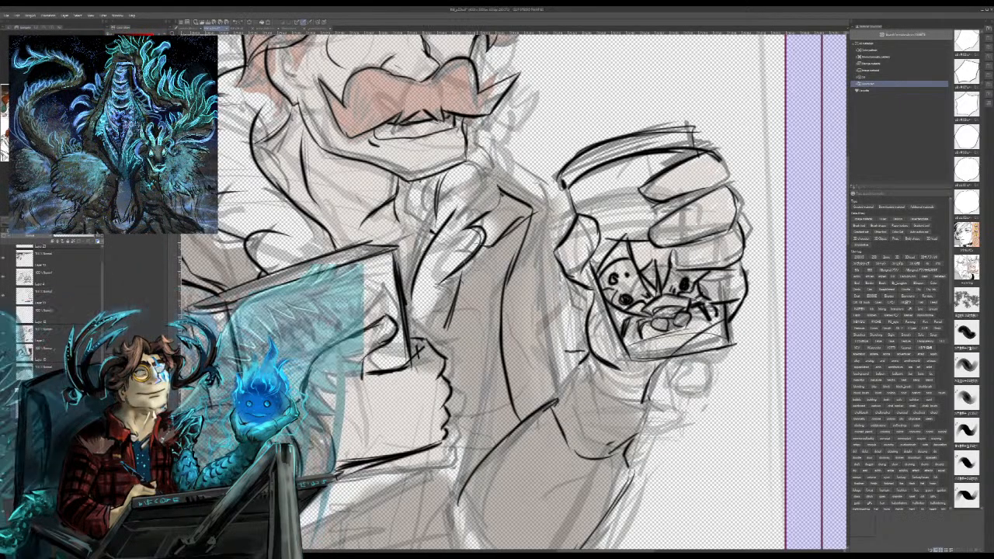
# Step: Try different scalloped fur edges for the collar between the man's neck and the lapel, and undo them
pyautogui.moveTo(436, 184)
pyautogui.mouseDown()
pyautogui.moveTo(459, 179)
pyautogui.moveTo(438, 205)
pyautogui.moveTo(468, 226)
pyautogui.moveTo(442, 244)
pyautogui.mouseUp()
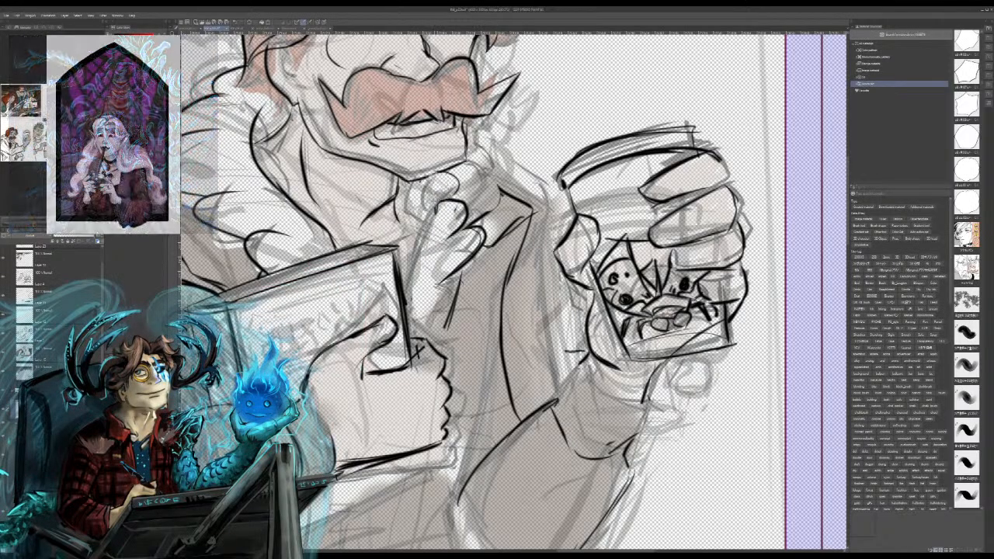
pyautogui.moveTo(398, 206)
pyautogui.mouseDown()
pyautogui.moveTo(418, 282)
pyautogui.moveTo(408, 303)
pyautogui.mouseUp()
pyautogui.moveTo(451, 266)
pyautogui.mouseDown()
pyautogui.moveTo(412, 312)
pyautogui.moveTo(408, 336)
pyautogui.mouseUp()
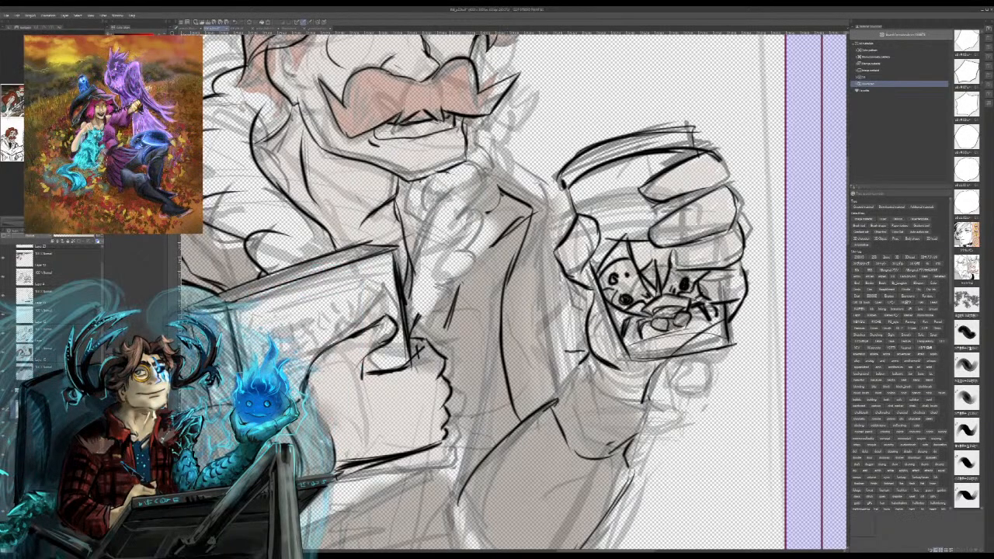
pyautogui.moveTo(408, 243)
pyautogui.mouseDown()
pyautogui.moveTo(413, 305)
pyautogui.moveTo(398, 203)
pyautogui.mouseUp()
pyautogui.moveTo(404, 263)
pyautogui.mouseDown()
pyautogui.moveTo(418, 348)
pyautogui.moveTo(408, 358)
pyautogui.mouseUp()
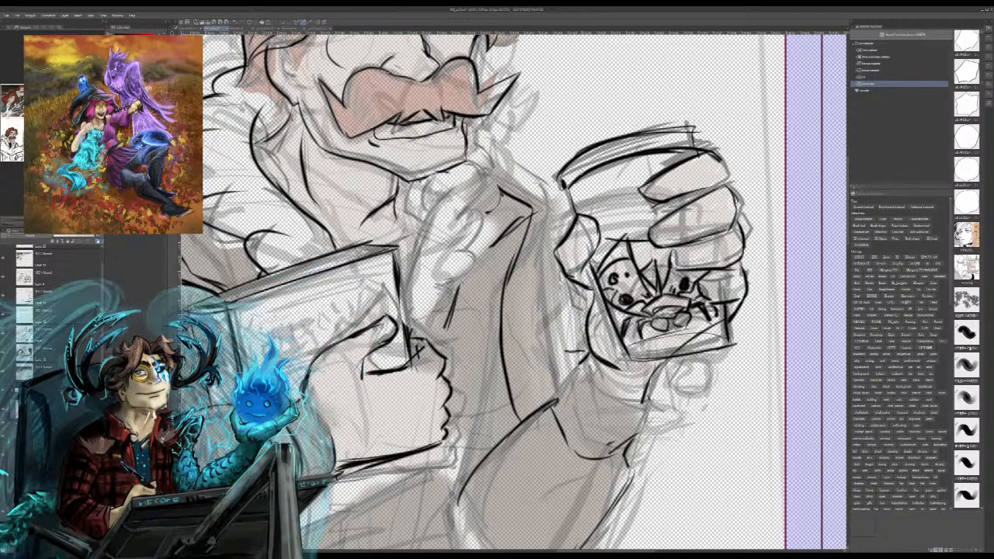
# Step: Ink the scalloped fur collar beside the man's neck, and the shirt neckline above the book
pyautogui.moveTo(433, 174); pyautogui.dragTo(457, 234)
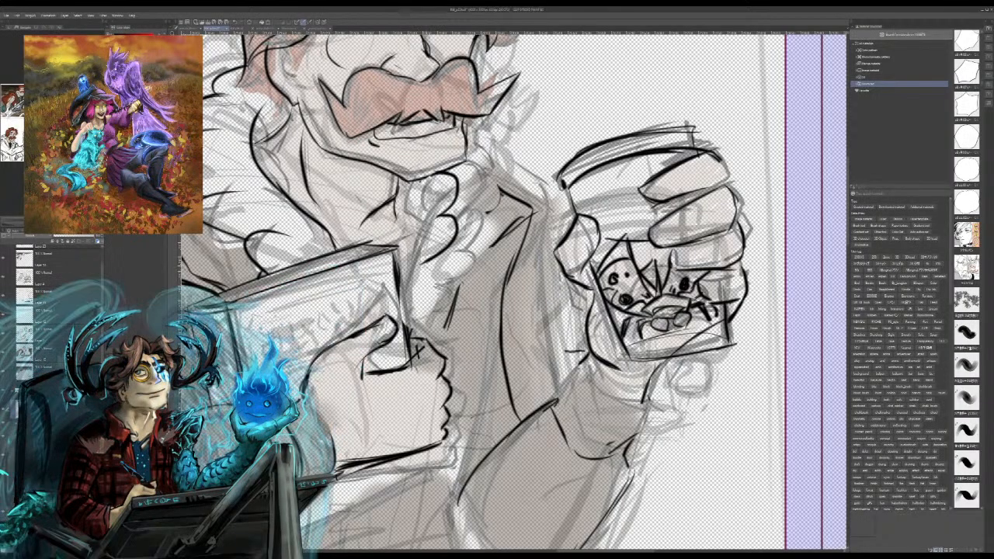
pyautogui.moveTo(431, 265); pyautogui.dragTo(401, 298)
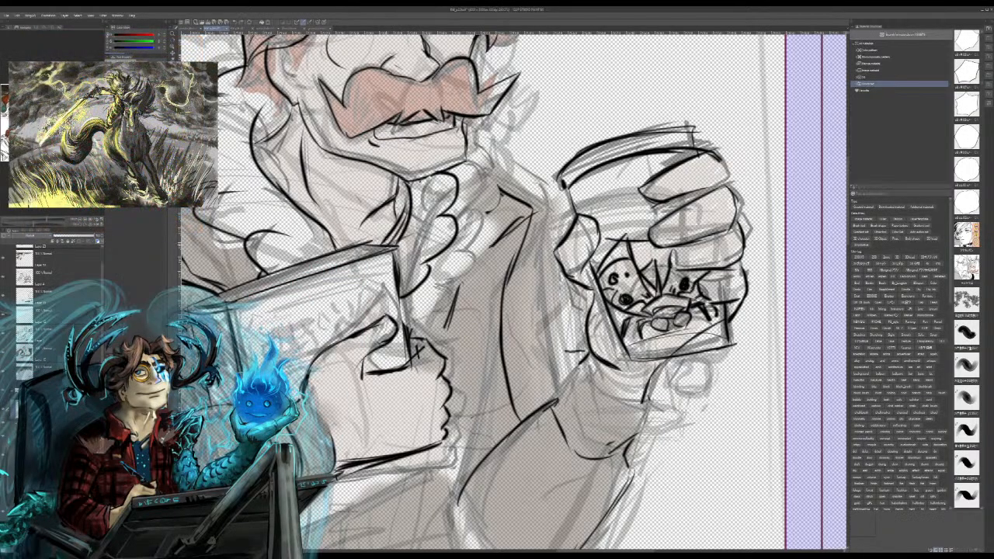
pyautogui.moveTo(317, 225); pyautogui.dragTo(401, 232)
pyautogui.moveTo(270, 180); pyautogui.dragTo(318, 255)
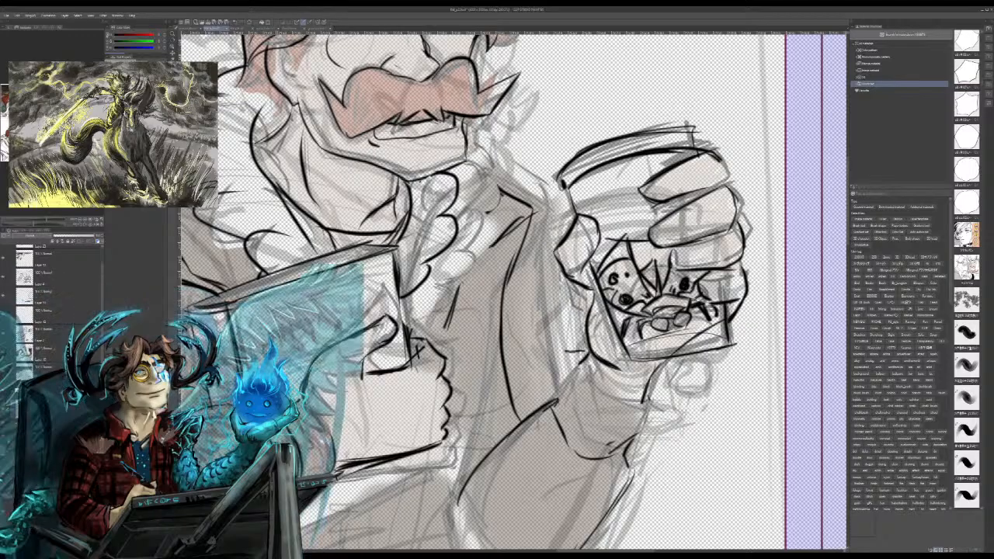
pyautogui.moveTo(276, 197)
pyautogui.mouseDown()
pyautogui.moveTo(319, 259)
pyautogui.moveTo(346, 234)
pyautogui.moveTo(333, 253)
pyautogui.mouseUp()
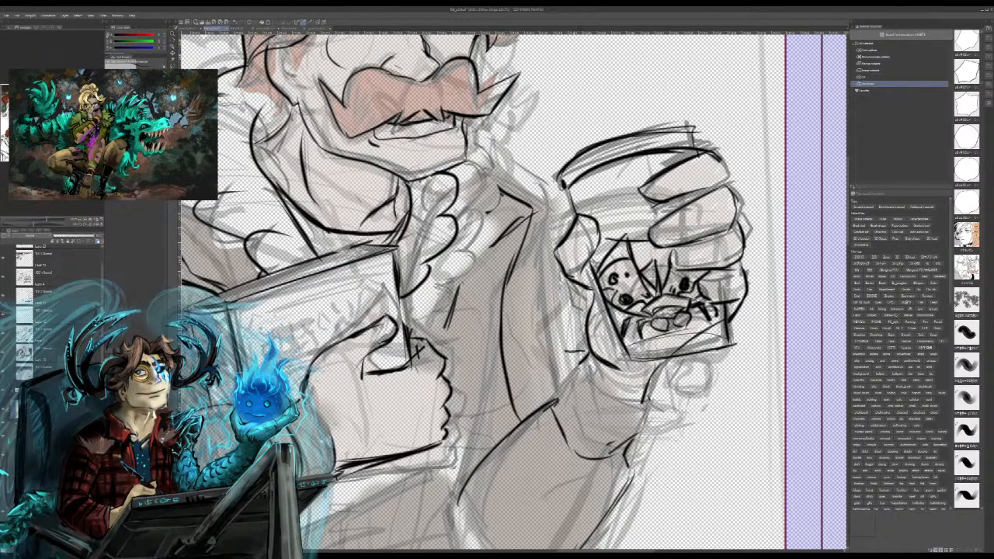
# Step: Ink a doubled cuff curve below the hand holding the glass, and redraw the raised forearm's sleeve edges and folds
pyautogui.moveTo(585, 364); pyautogui.dragTo(653, 402)
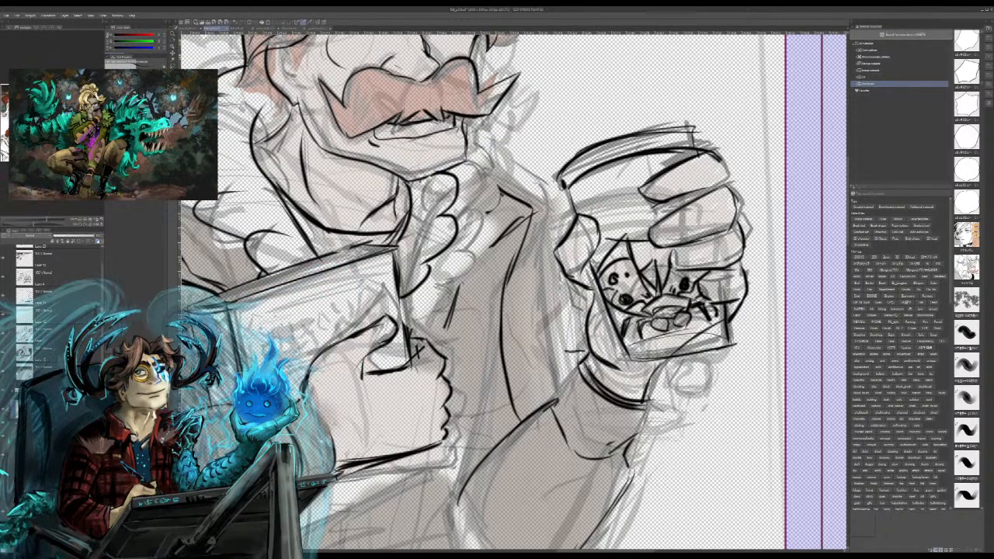
pyautogui.moveTo(635, 437)
pyautogui.mouseDown()
pyautogui.moveTo(580, 454)
pyautogui.moveTo(552, 403)
pyautogui.mouseUp()
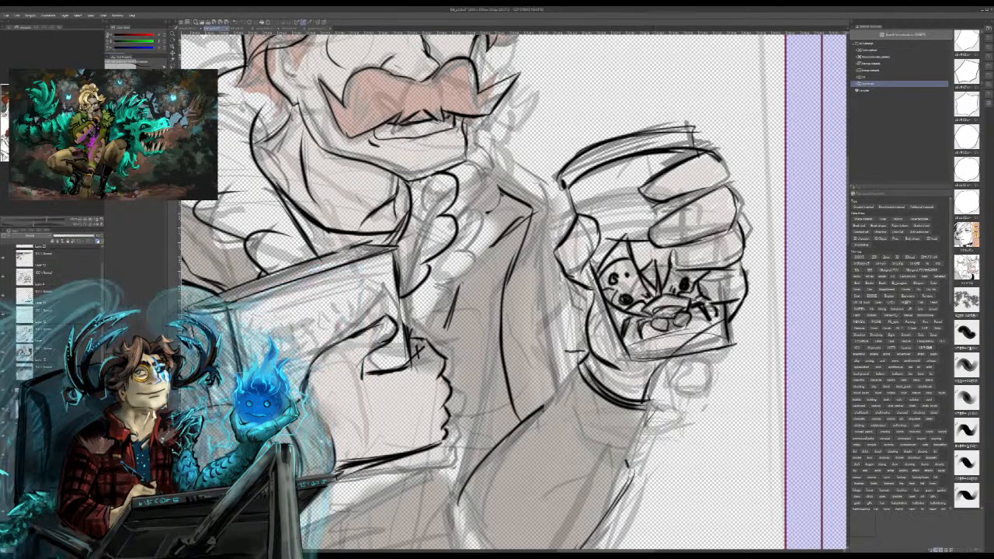
pyautogui.moveTo(647, 420)
pyautogui.mouseDown()
pyautogui.moveTo(654, 443)
pyautogui.moveTo(584, 542)
pyautogui.mouseUp()
pyautogui.moveTo(503, 436)
pyautogui.mouseDown()
pyautogui.moveTo(576, 364)
pyautogui.moveTo(552, 387)
pyautogui.mouseUp()
pyautogui.moveTo(470, 457); pyautogui.dragTo(504, 424)
pyautogui.moveTo(460, 477); pyautogui.dragTo(533, 408)
pyautogui.hotkey('ctrl', 'z')
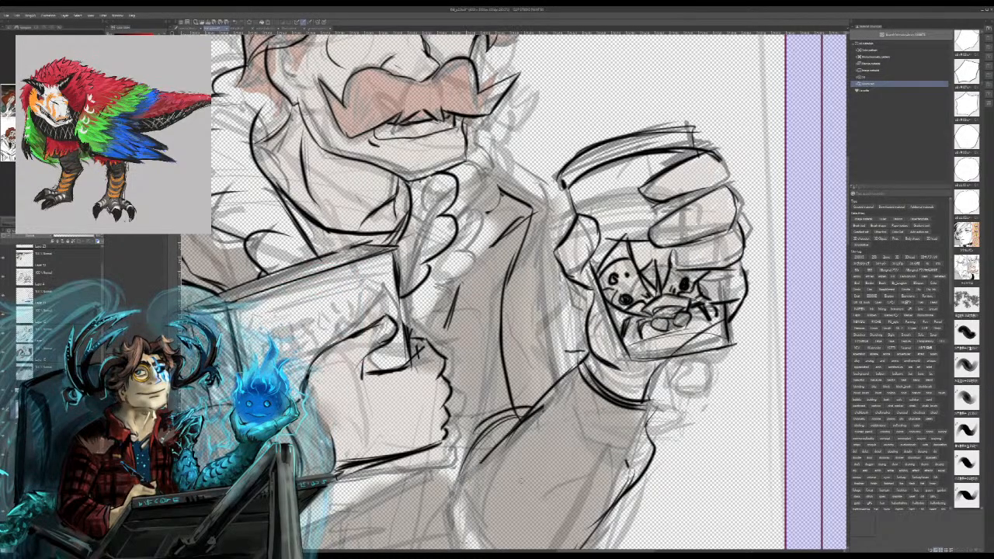
# Step: Ink the underside of the raised arm's sleeve around the bent elbow
pyautogui.moveTo(452, 509); pyautogui.dragTo(487, 548)
pyautogui.hotkey('ctrl', '-')
pyautogui.hotkey('ctrl', '-')
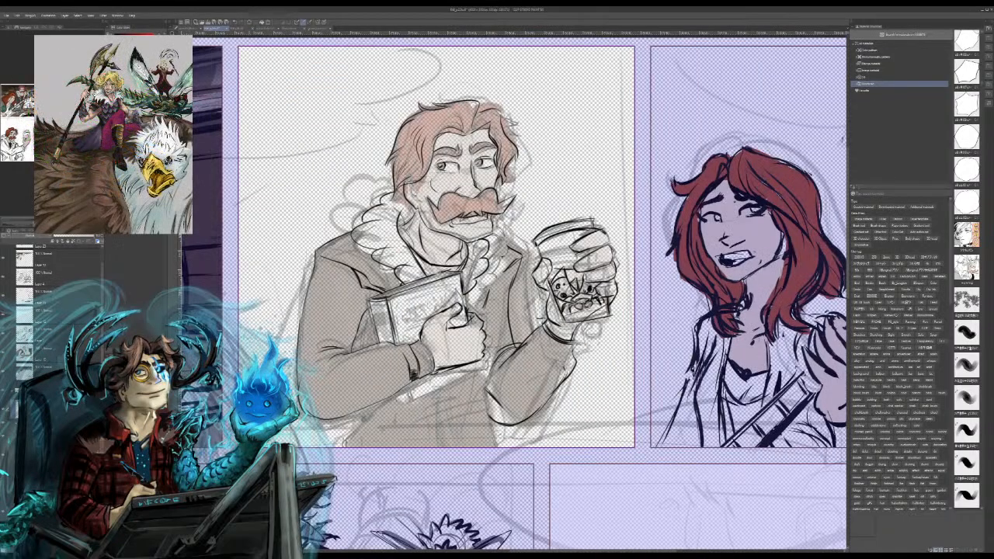
pyautogui.moveTo(490, 400); pyautogui.dragTo(537, 413)
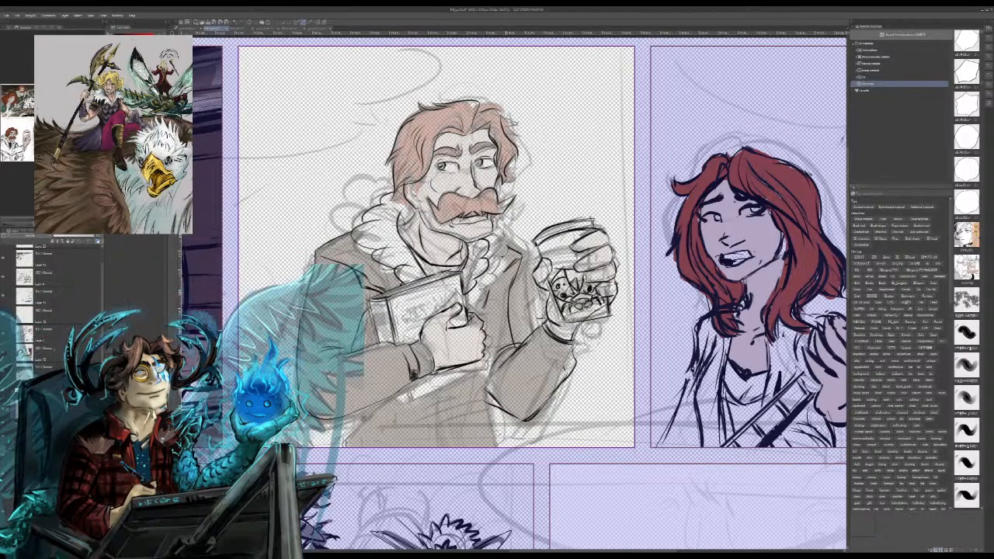
# Step: Ink the lower coat lines below the elbow, and the bottom edge of the book
pyautogui.moveTo(498, 291); pyautogui.dragTo(482, 386)
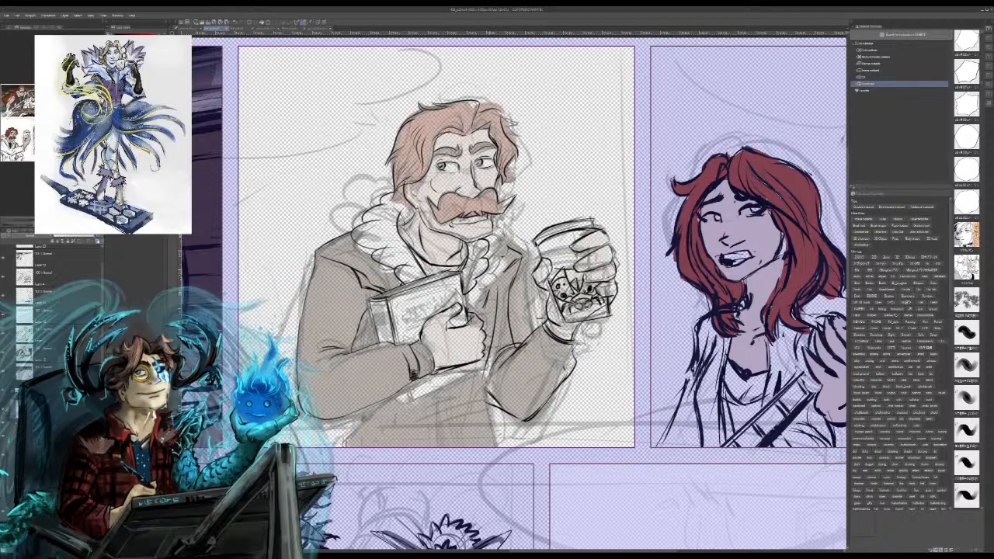
pyautogui.moveTo(489, 354); pyautogui.dragTo(497, 443)
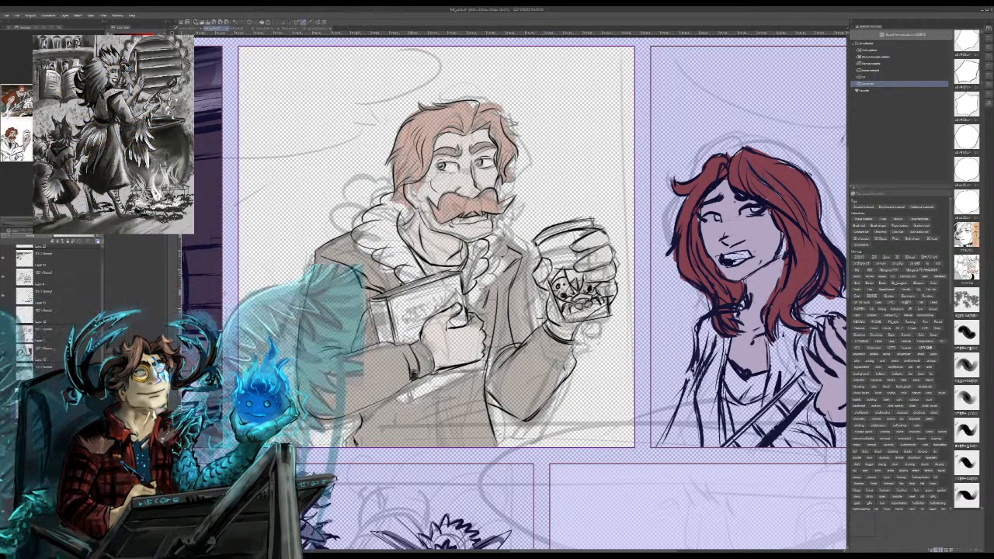
pyautogui.moveTo(410, 404); pyautogui.dragTo(482, 376)
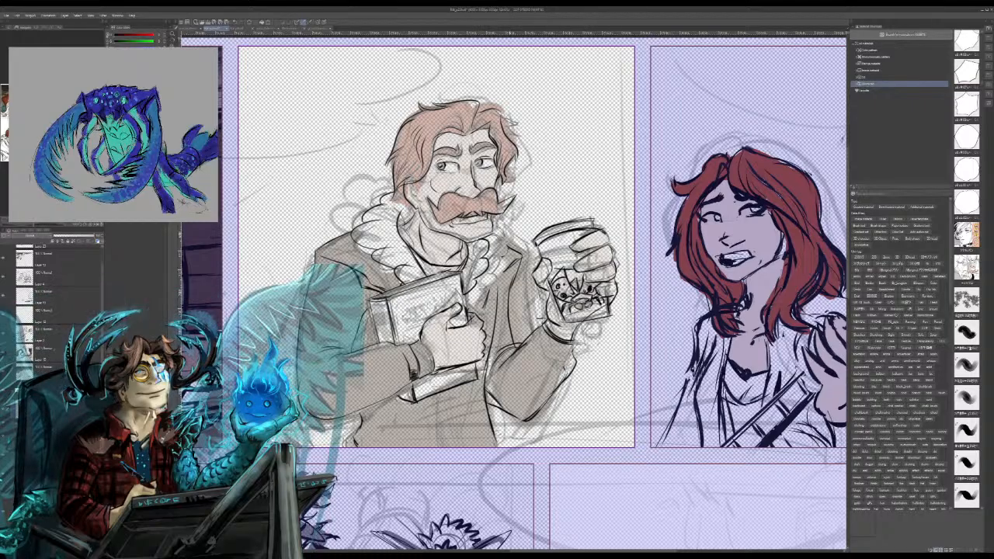
pyautogui.moveTo(489, 390)
pyautogui.mouseDown()
pyautogui.moveTo(505, 414)
pyautogui.moveTo(517, 410)
pyautogui.mouseUp()
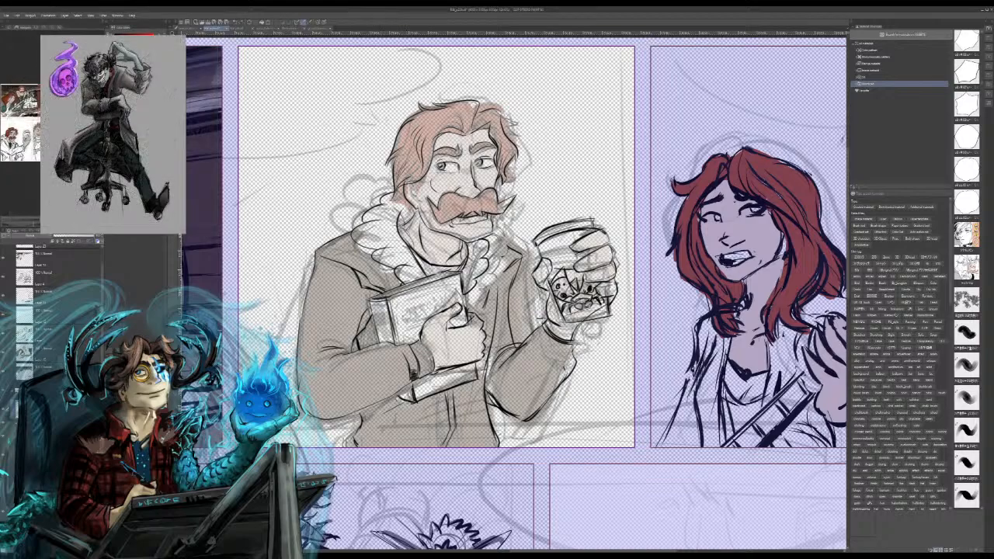
pyautogui.moveTo(479, 399); pyautogui.dragTo(490, 416)
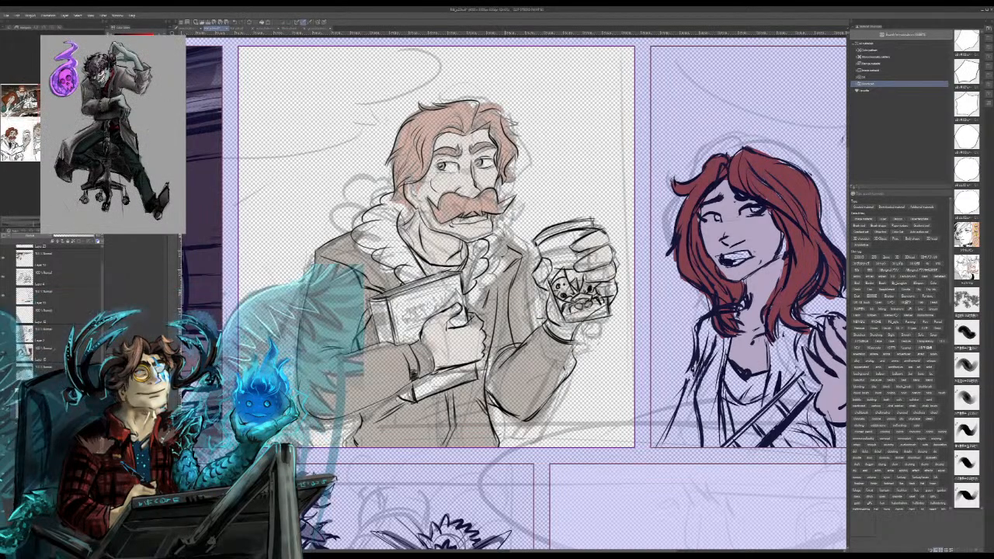
# Step: Ink the shoulder and outer sleeve of the arm holding the book, redoing the first attempts
pyautogui.moveTo(360, 212)
pyautogui.mouseDown()
pyautogui.moveTo(305, 261)
pyautogui.moveTo(300, 361)
pyautogui.mouseUp()
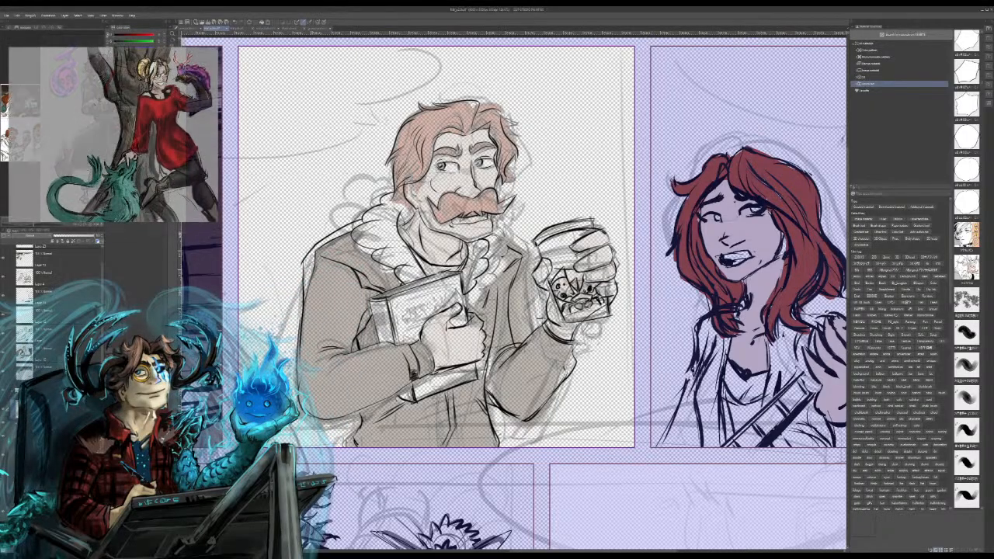
pyautogui.hotkey('ctrl', 'z')
pyautogui.hotkey('ctrl', 'z')
pyautogui.hotkey('ctrl', 'z')
pyautogui.hotkey('ctrl', 'z')
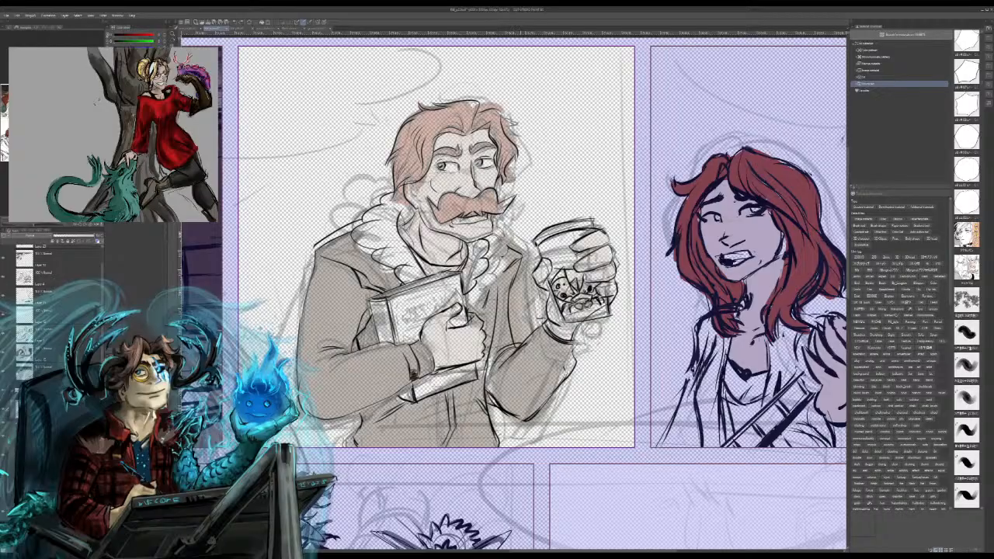
pyautogui.moveTo(348, 232)
pyautogui.mouseDown()
pyautogui.moveTo(305, 256)
pyautogui.moveTo(300, 321)
pyautogui.mouseUp()
pyautogui.moveTo(370, 313); pyautogui.dragTo(361, 332)
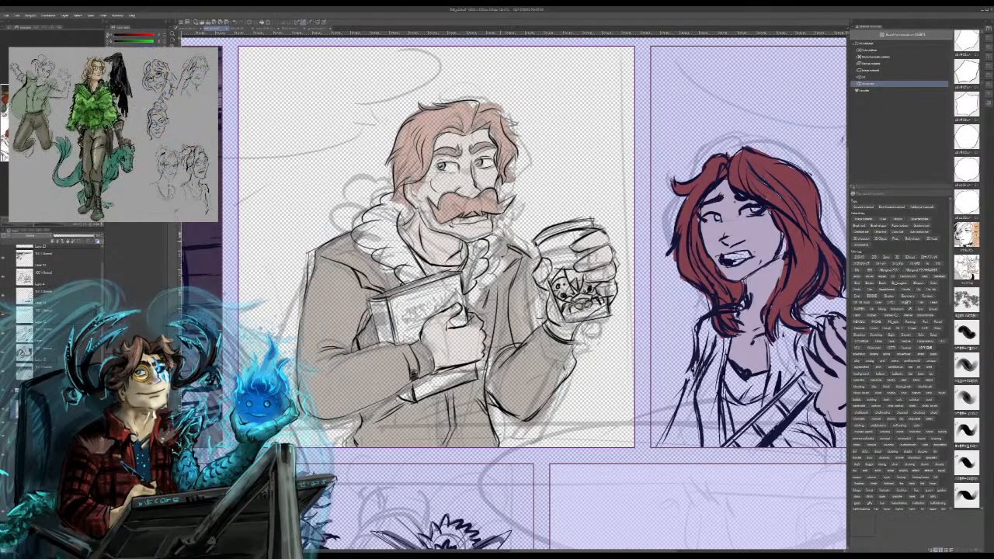
# Step: Ink the shoulder above the raised arm, and the coat's vertical edge and folds down to the sleeve
pyautogui.moveTo(498, 240)
pyautogui.mouseDown()
pyautogui.moveTo(535, 260)
pyautogui.moveTo(519, 248)
pyautogui.moveTo(512, 349)
pyautogui.mouseUp()
pyautogui.moveTo(520, 269); pyautogui.dragTo(509, 323)
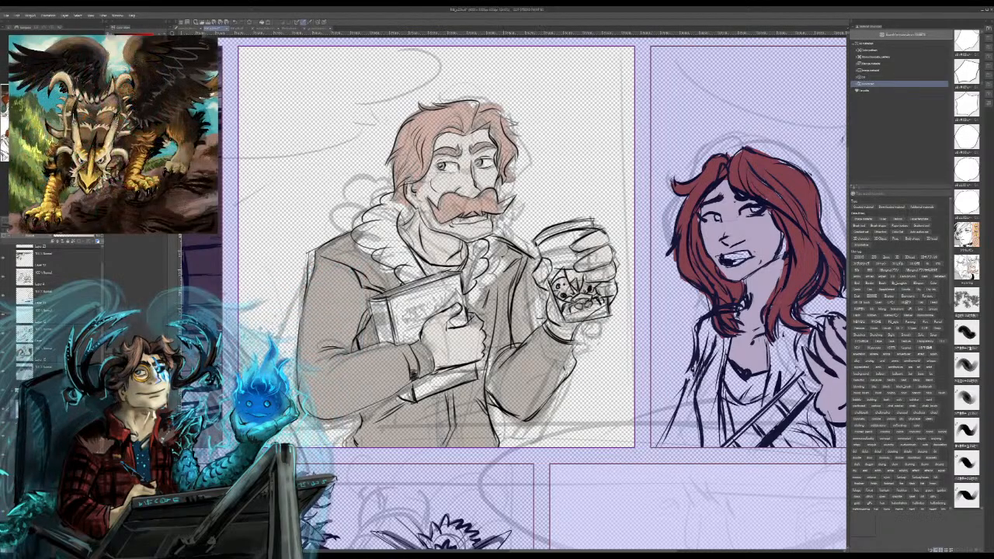
pyautogui.moveTo(508, 281); pyautogui.dragTo(497, 306)
pyautogui.moveTo(515, 266); pyautogui.dragTo(509, 348)
pyautogui.moveTo(524, 263); pyautogui.dragTo(524, 322)
pyautogui.moveTo(527, 281); pyautogui.dragTo(523, 343)
pyautogui.moveTo(525, 309); pyautogui.dragTo(520, 346)
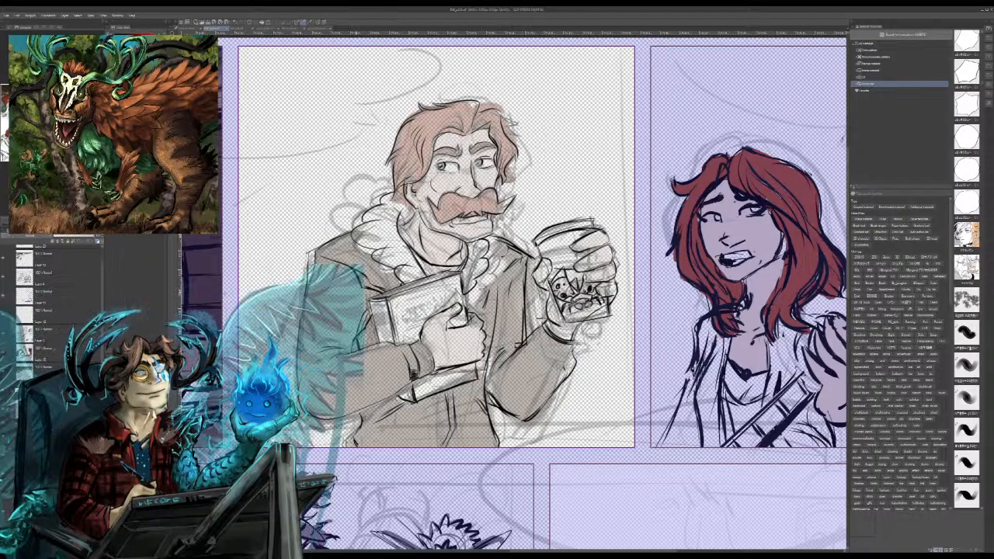
# Step: Switch to the layers of the panel with the red-haired guitarist, check her line art's visibility and fade her sketch
pyautogui.hotkey('ctrl', '-')
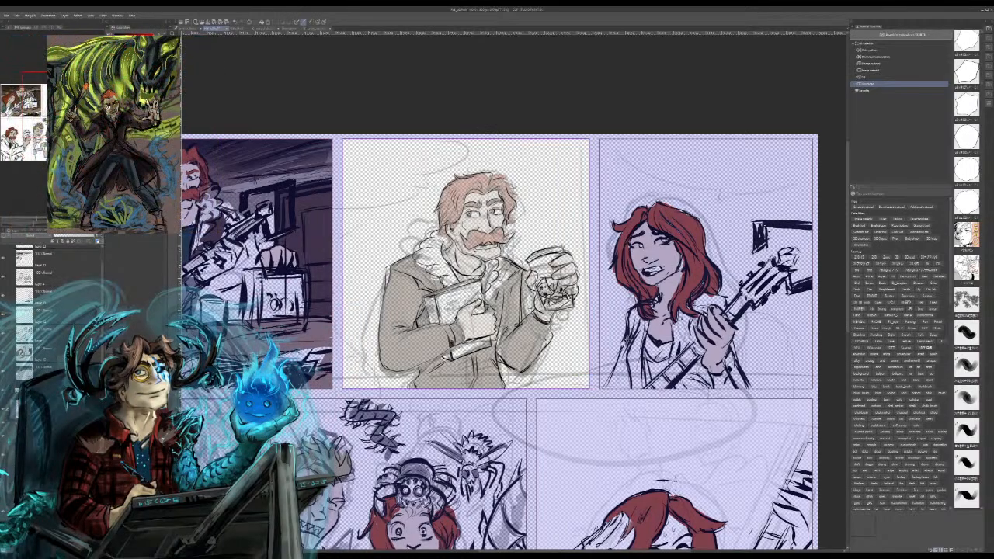
pyautogui.scroll(-5, 56, 303)
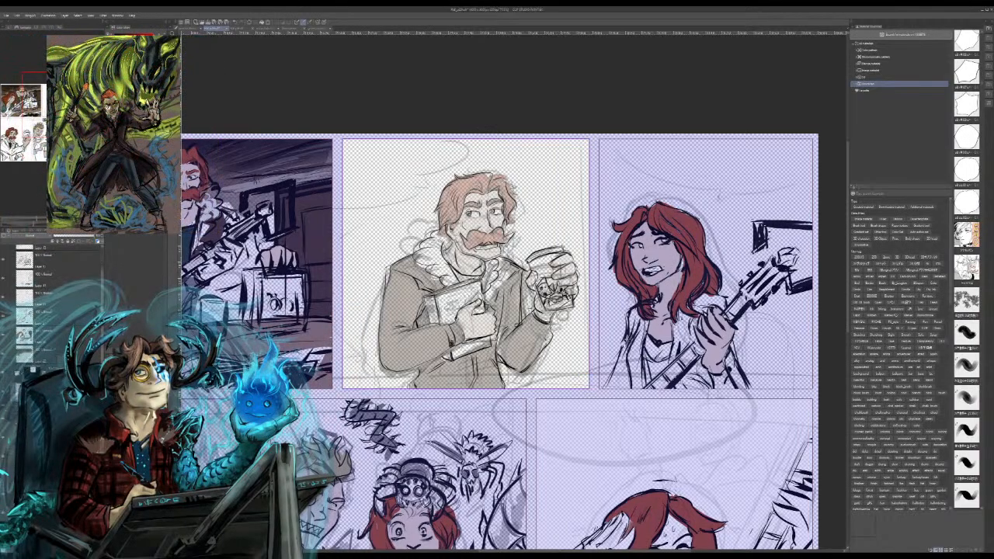
pyautogui.click(53, 399)
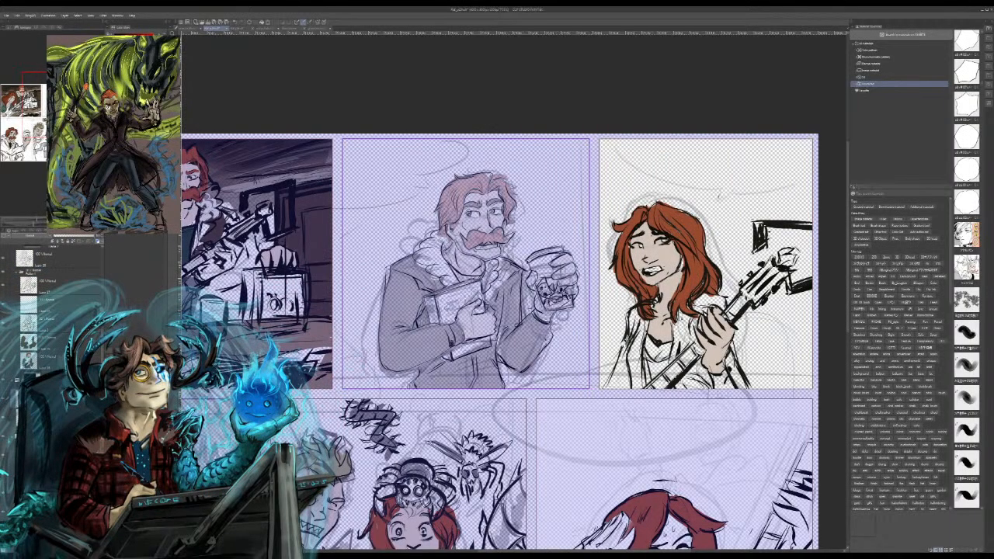
pyautogui.click(3, 399)
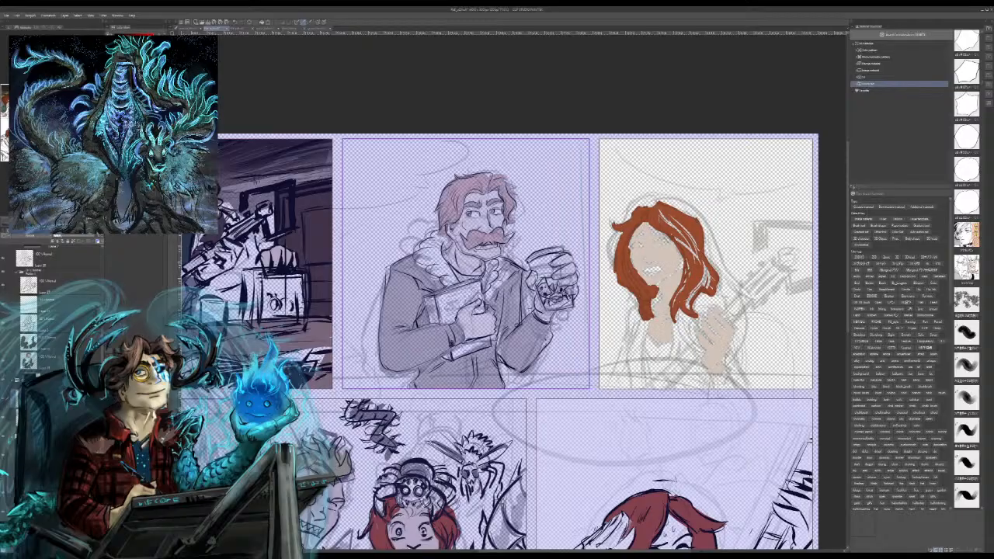
pyautogui.click(3, 400)
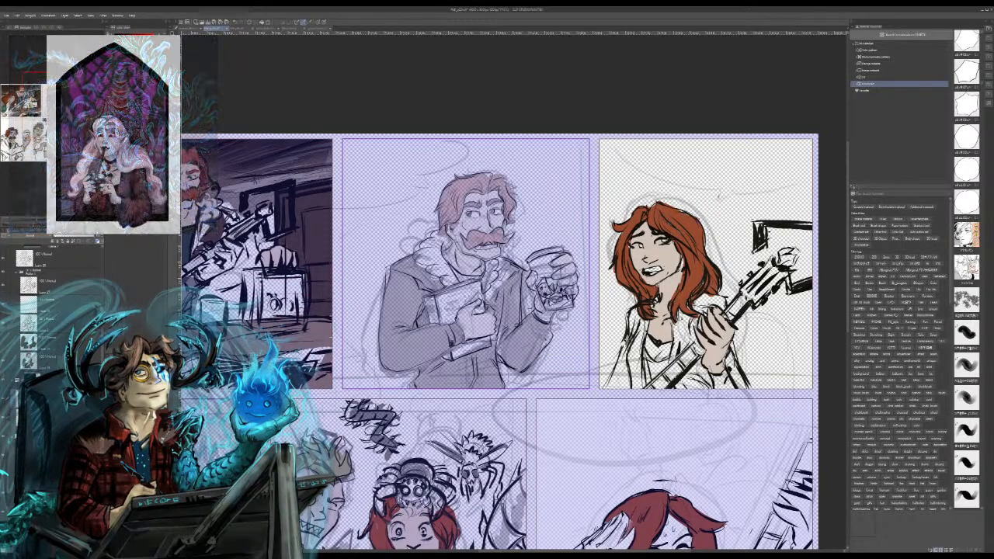
pyautogui.click(4, 399)
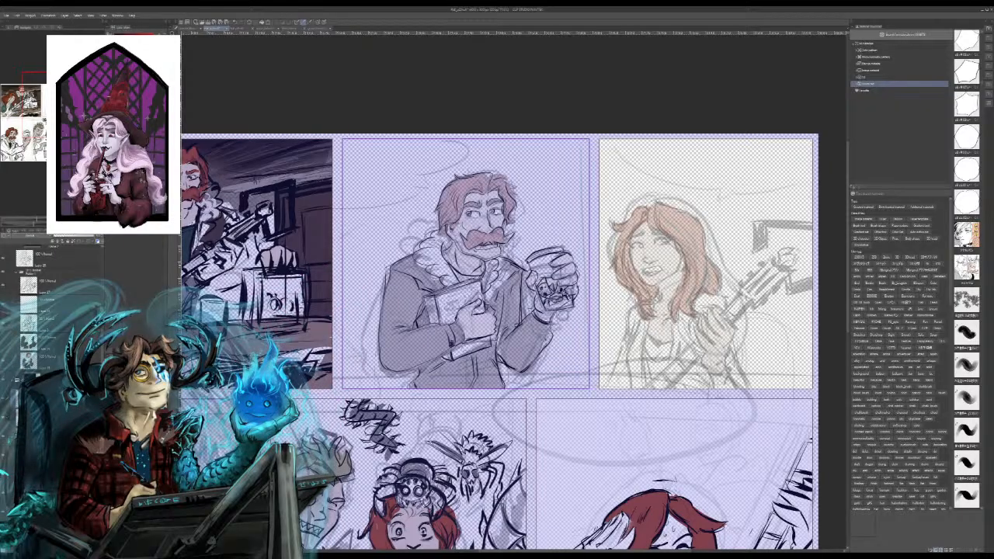
pyautogui.click(3, 399)
# Step: Ink the hair edge beside the woman's forehead, and the upper lid and pupil of the eye beneath it
pyautogui.hotkey('ctrl', '+')
pyautogui.hotkey('ctrl', '+')
pyautogui.hotkey('ctrl', '+')
pyautogui.hotkey('ctrl', '+')
pyautogui.hotkey('ctrl', '+')
pyautogui.hotkey('ctrl', '+')
pyautogui.hotkey('ctrl', '-')
pyautogui.hotkey('ctrl', '-')
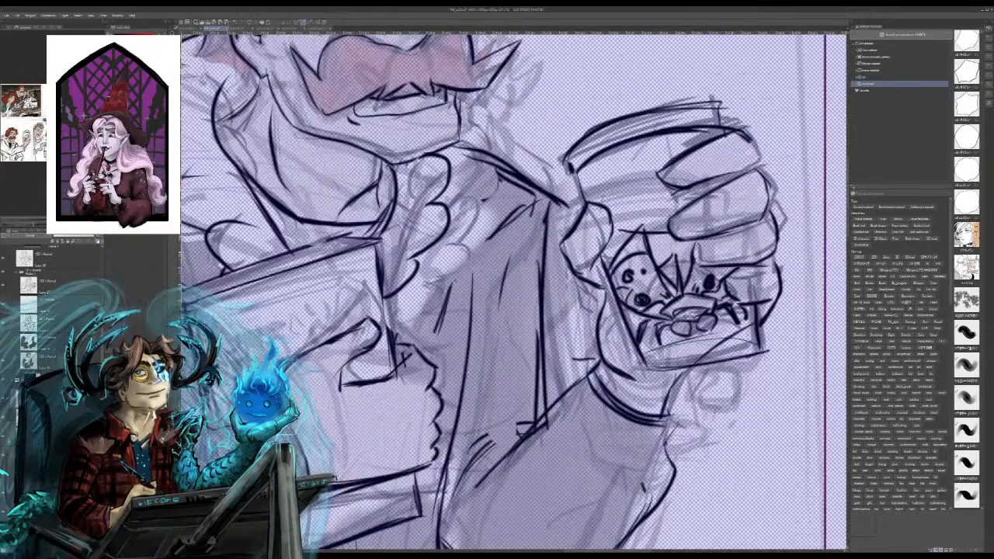
pyautogui.moveTo(784, 249); pyautogui.dragTo(245, 327)
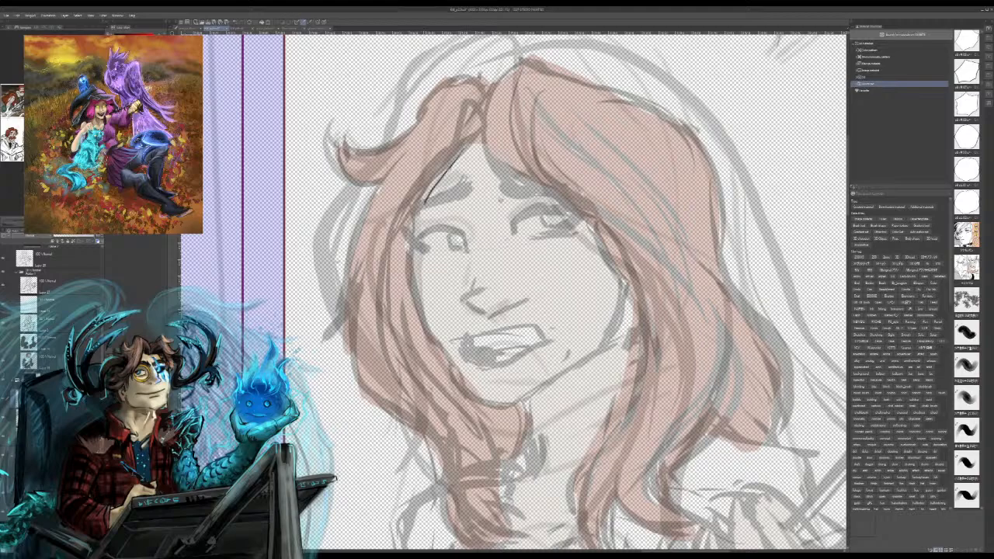
pyautogui.moveTo(462, 142)
pyautogui.mouseDown()
pyautogui.moveTo(409, 220)
pyautogui.moveTo(413, 231)
pyautogui.moveTo(470, 232)
pyautogui.moveTo(455, 249)
pyautogui.moveTo(462, 233)
pyautogui.moveTo(464, 245)
pyautogui.mouseUp()
pyautogui.hotkey('ctrl', 'z')
pyautogui.hotkey('ctrl', 'z')
pyautogui.hotkey('ctrl', 'z')
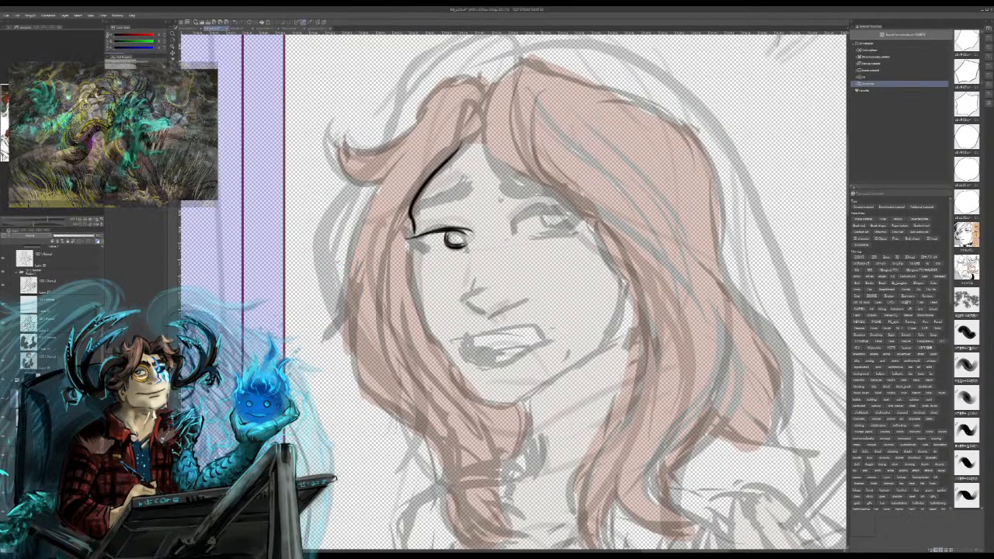
# Step: Ink the iris curve of the woman's other eye, undoing the stray attempts
pyautogui.moveTo(542, 212)
pyautogui.mouseDown()
pyautogui.moveTo(570, 224)
pyautogui.moveTo(552, 231)
pyautogui.moveTo(571, 220)
pyautogui.mouseUp()
pyautogui.hotkey('ctrl', 'z')
pyautogui.hotkey('ctrl', 'z')
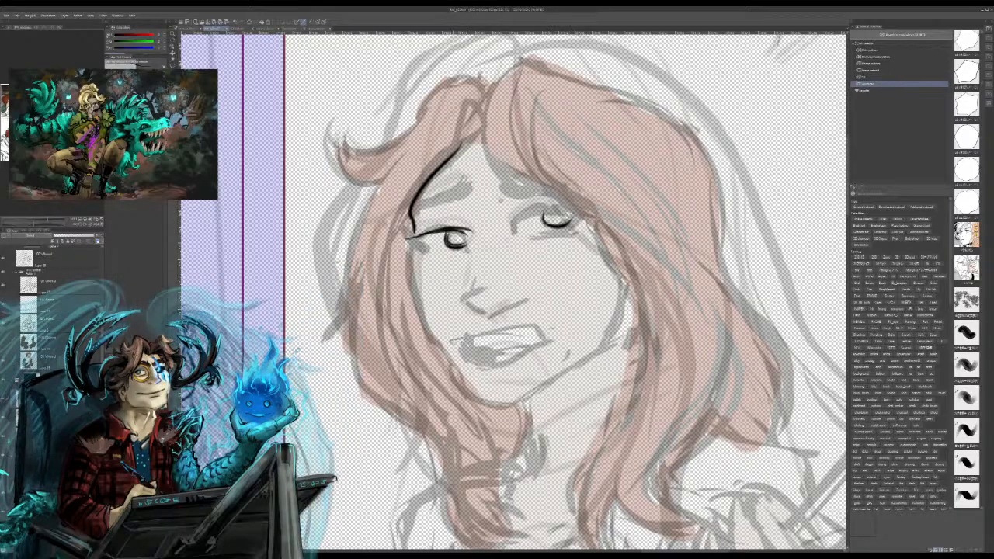
# Step: Ink the woman's open mouth with its teeth and corner crease, and the chin and jawline around it
pyautogui.moveTo(455, 340)
pyautogui.mouseDown()
pyautogui.moveTo(497, 330)
pyautogui.moveTo(553, 333)
pyautogui.moveTo(562, 344)
pyautogui.mouseUp()
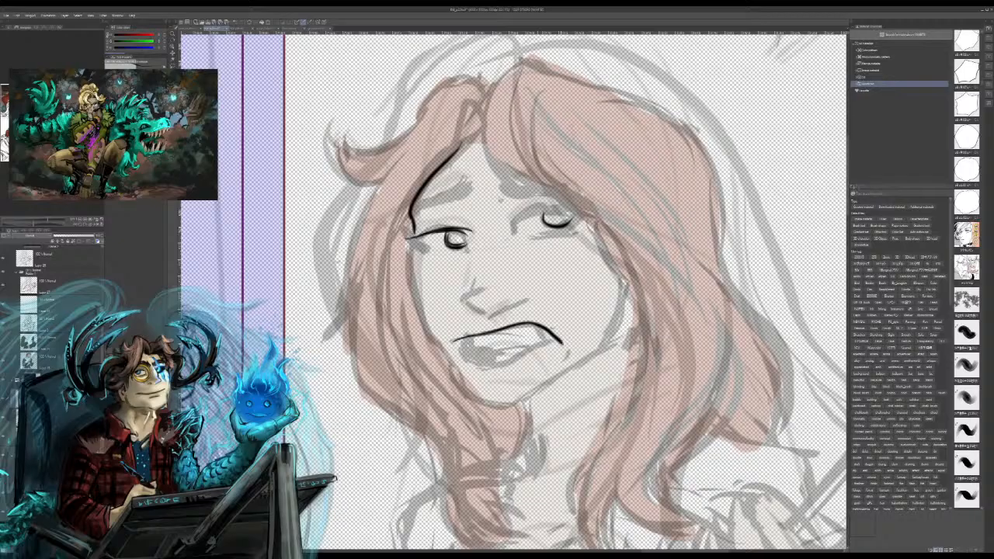
pyautogui.moveTo(467, 342)
pyautogui.mouseDown()
pyautogui.moveTo(475, 368)
pyautogui.moveTo(571, 340)
pyautogui.mouseUp()
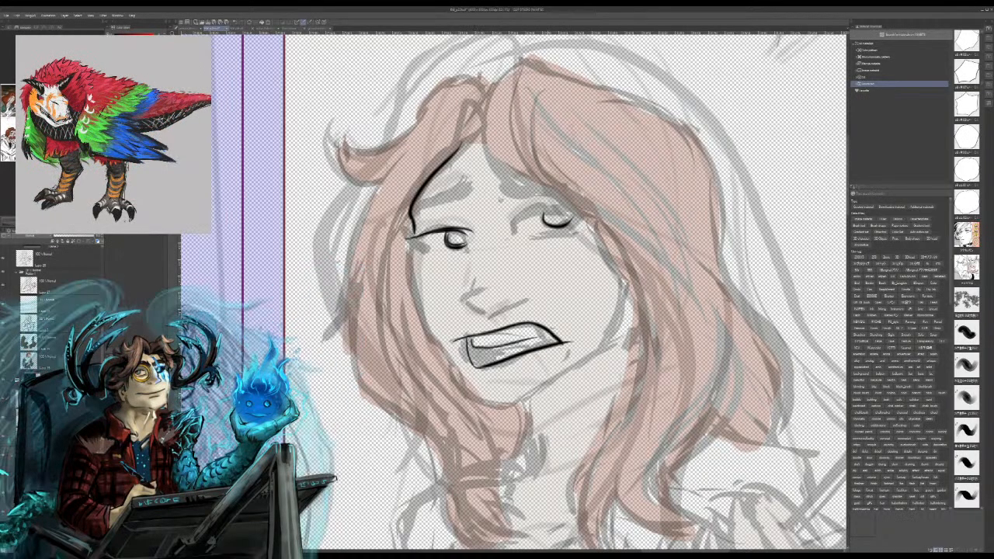
pyautogui.moveTo(499, 336); pyautogui.dragTo(553, 342)
pyautogui.moveTo(575, 346); pyautogui.dragTo(569, 352)
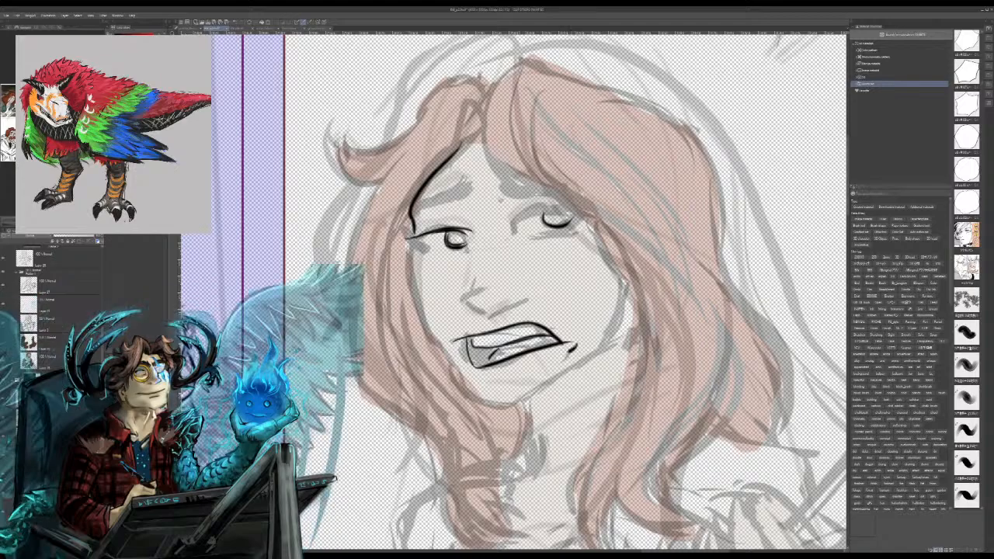
pyautogui.moveTo(461, 394)
pyautogui.mouseDown()
pyautogui.moveTo(503, 409)
pyautogui.moveTo(544, 394)
pyautogui.moveTo(613, 348)
pyautogui.moveTo(623, 314)
pyautogui.mouseUp()
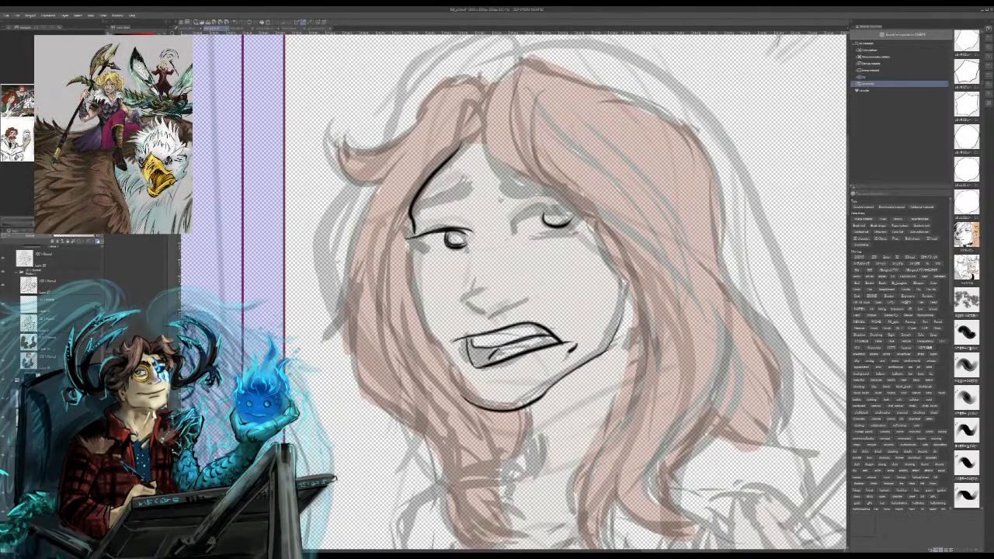
# Step: Ink the woman's jawline and both cheek contours, and the bridge, tip and nostril of her nose
pyautogui.moveTo(600, 354); pyautogui.dragTo(625, 300)
pyautogui.moveTo(598, 354); pyautogui.dragTo(622, 308)
pyautogui.moveTo(410, 252)
pyautogui.mouseDown()
pyautogui.moveTo(416, 303)
pyautogui.moveTo(483, 409)
pyautogui.mouseUp()
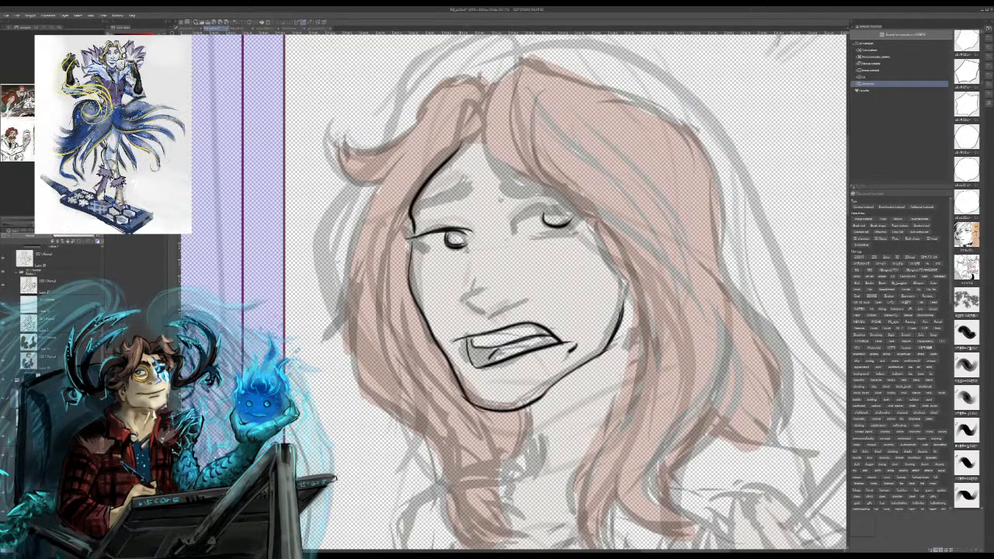
pyautogui.moveTo(463, 302)
pyautogui.mouseDown()
pyautogui.moveTo(483, 315)
pyautogui.moveTo(507, 306)
pyautogui.mouseUp()
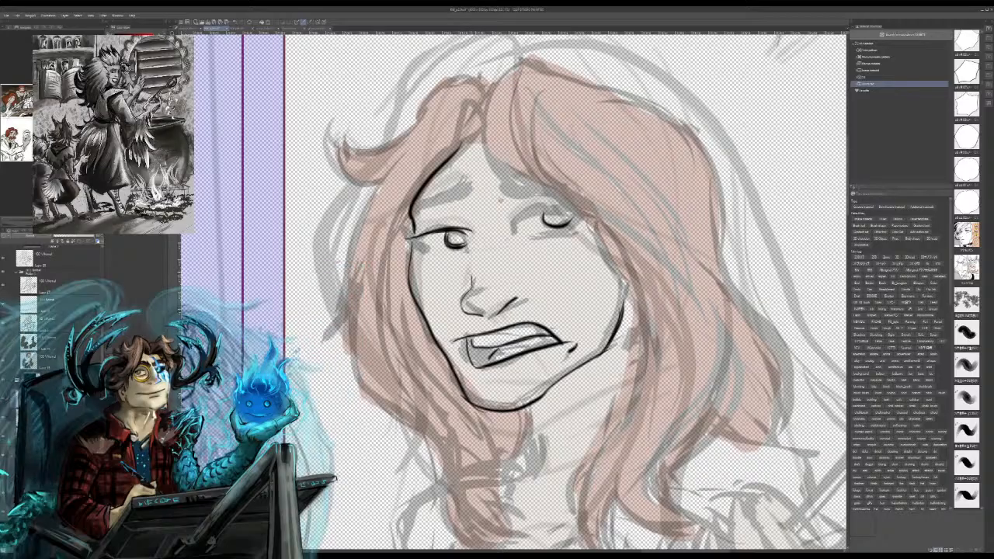
pyautogui.moveTo(472, 258); pyautogui.dragTo(462, 308)
# Step: Ink the upper lid of the woman's second eye, both worried eyebrows and the lower lid creases
pyautogui.moveTo(547, 206)
pyautogui.mouseDown()
pyautogui.moveTo(542, 216)
pyautogui.moveTo(567, 208)
pyautogui.moveTo(535, 211)
pyautogui.moveTo(570, 210)
pyautogui.mouseUp()
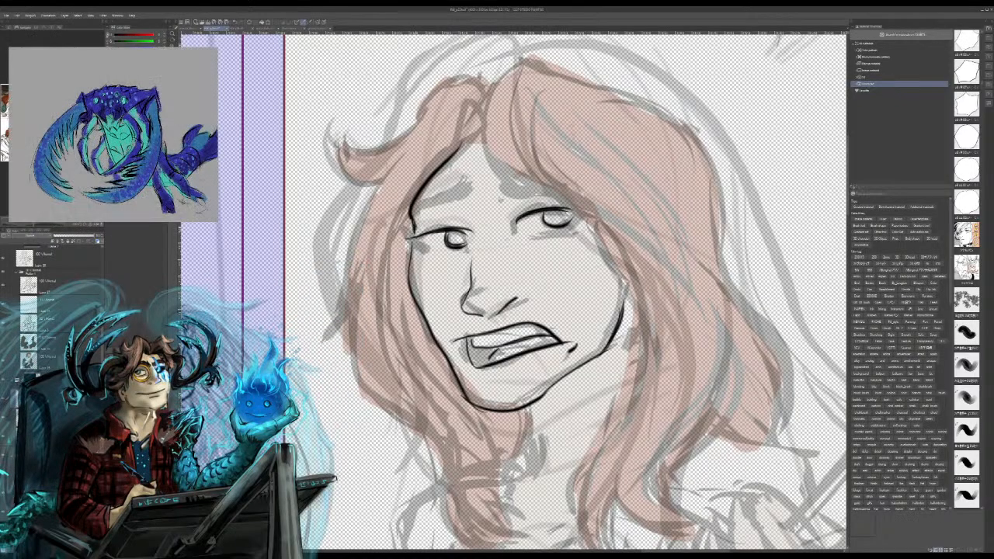
pyautogui.moveTo(416, 225)
pyautogui.mouseDown()
pyautogui.moveTo(476, 175)
pyautogui.moveTo(471, 188)
pyautogui.moveTo(520, 198)
pyautogui.mouseUp()
pyautogui.moveTo(502, 169)
pyautogui.mouseDown()
pyautogui.moveTo(516, 186)
pyautogui.moveTo(572, 199)
pyautogui.mouseUp()
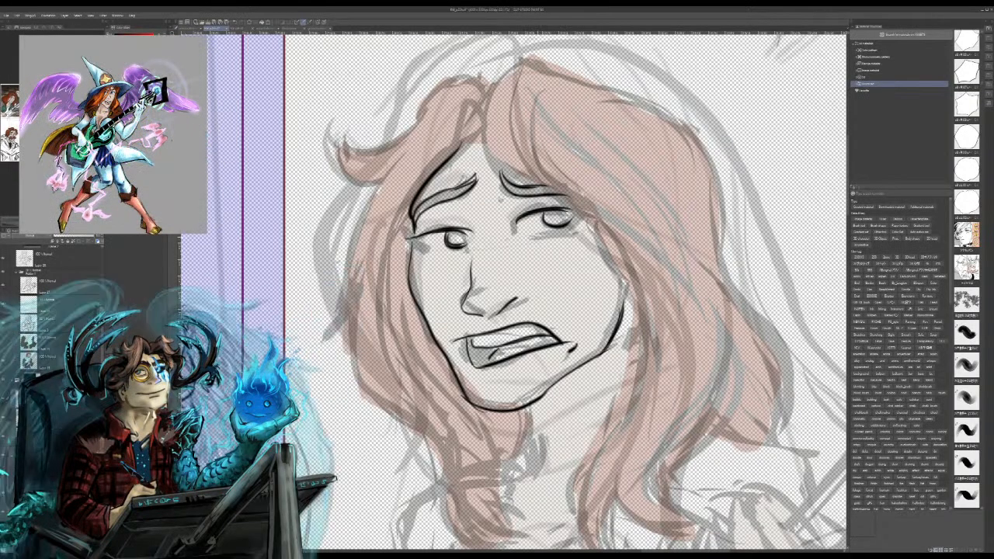
pyautogui.moveTo(550, 236); pyautogui.dragTo(575, 224)
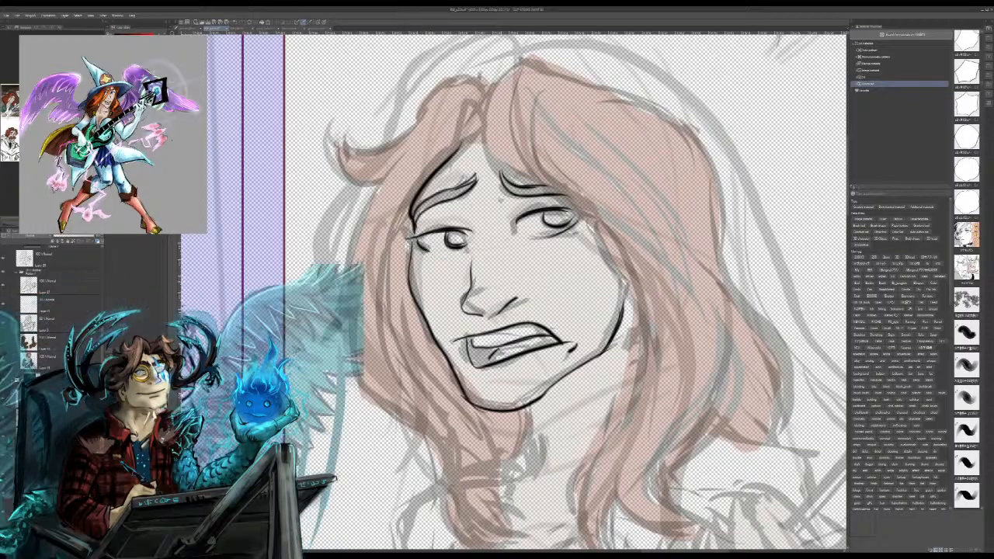
# Step: Ink the parted hair strands from the forehead down beside the cheek and neck to the curled tips over the shoulder
pyautogui.moveTo(502, 76)
pyautogui.mouseDown()
pyautogui.moveTo(483, 120)
pyautogui.moveTo(535, 163)
pyautogui.mouseUp()
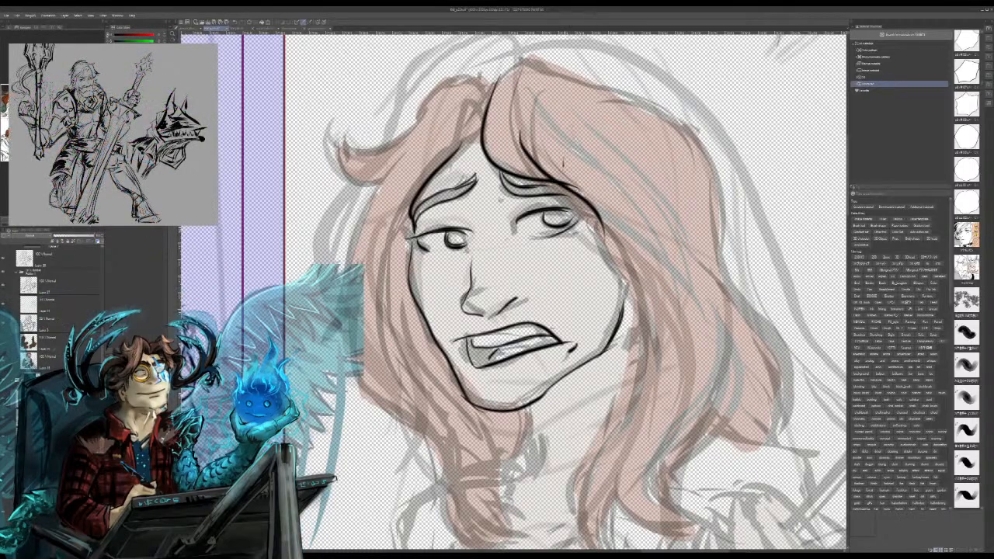
pyautogui.moveTo(602, 222)
pyautogui.mouseDown()
pyautogui.moveTo(607, 253)
pyautogui.moveTo(666, 353)
pyautogui.mouseUp()
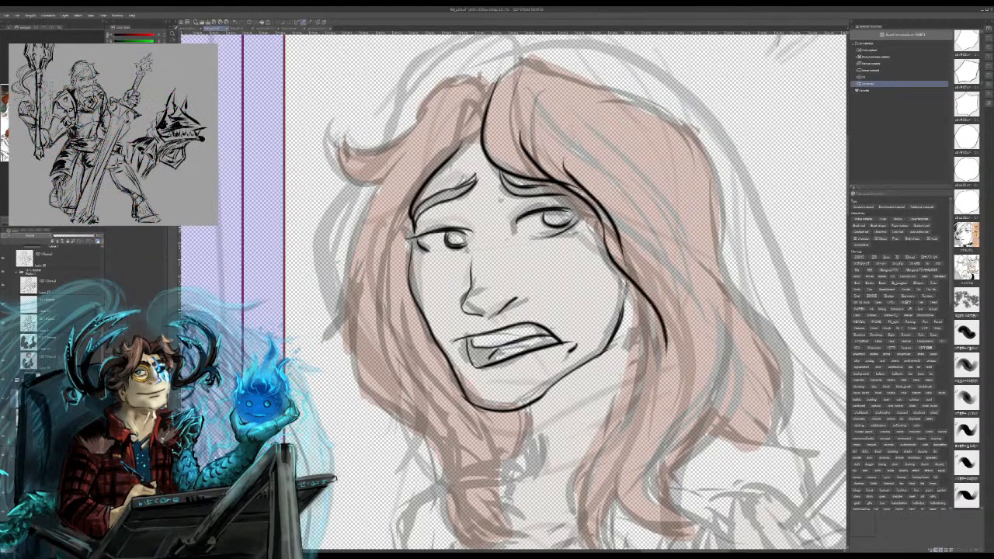
pyautogui.moveTo(643, 287)
pyautogui.mouseDown()
pyautogui.moveTo(575, 488)
pyautogui.moveTo(571, 534)
pyautogui.mouseUp()
pyautogui.moveTo(593, 469); pyautogui.dragTo(581, 548)
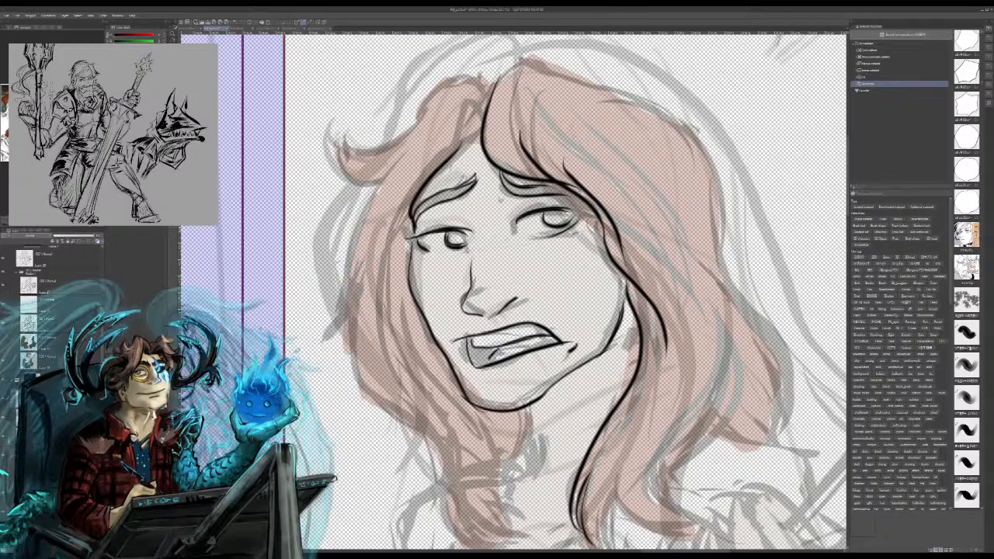
pyautogui.moveTo(616, 492)
pyautogui.mouseDown()
pyautogui.moveTo(612, 548)
pyautogui.moveTo(622, 504)
pyautogui.moveTo(701, 532)
pyautogui.mouseUp()
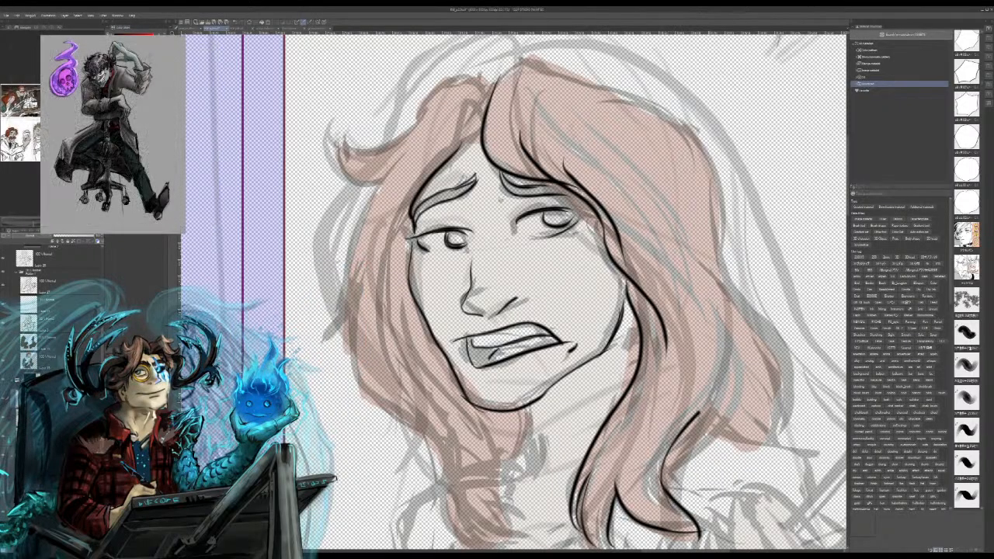
pyautogui.moveTo(761, 398); pyautogui.dragTo(734, 413)
pyautogui.moveTo(759, 357); pyautogui.dragTo(723, 422)
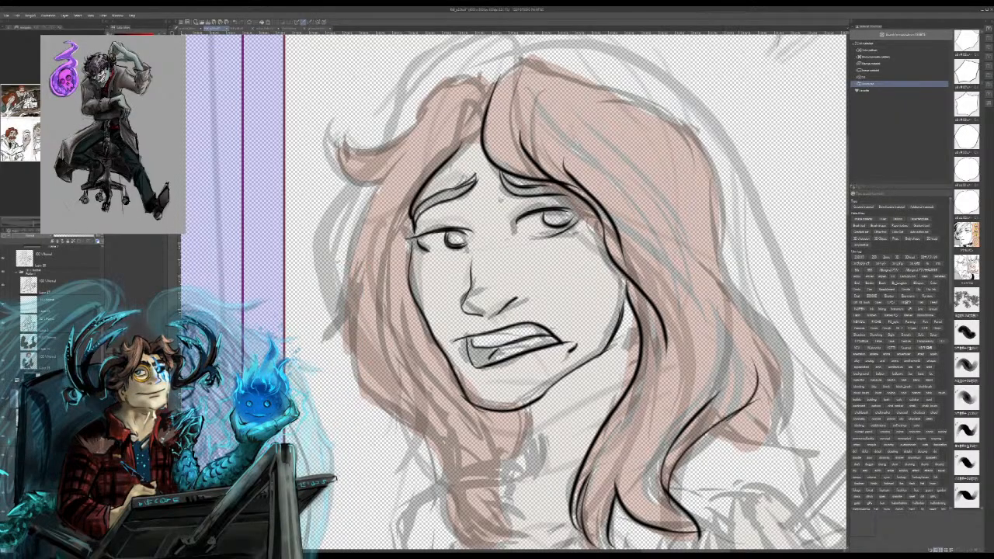
# Step: Ink the outer hair outline over the crown and down both sides, including the flicked locks, undoing a stray stroke
pyautogui.moveTo(696, 129)
pyautogui.mouseDown()
pyautogui.moveTo(796, 439)
pyautogui.moveTo(738, 285)
pyautogui.moveTo(708, 159)
pyautogui.moveTo(668, 109)
pyautogui.moveTo(552, 65)
pyautogui.moveTo(498, 72)
pyautogui.moveTo(379, 126)
pyautogui.moveTo(339, 123)
pyautogui.moveTo(365, 180)
pyautogui.moveTo(393, 184)
pyautogui.mouseUp()
pyautogui.hotkey('ctrl', 'z')
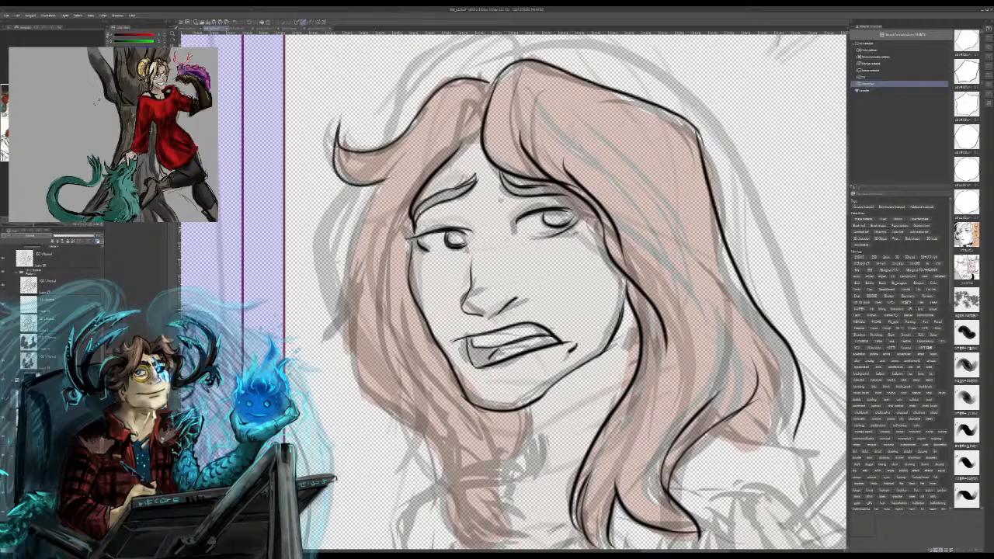
pyautogui.moveTo(405, 148); pyautogui.dragTo(346, 258)
pyautogui.moveTo(320, 342); pyautogui.dragTo(347, 296)
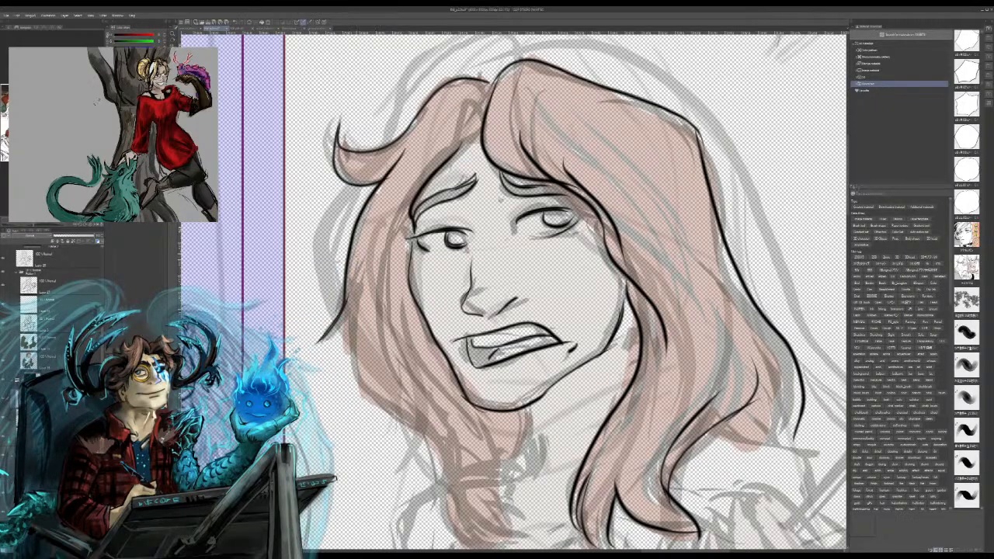
# Step: Ink the lower outer edge of the hair lock beside the chin, undoing the stray strokes toward the shoulder
pyautogui.moveTo(359, 246)
pyautogui.mouseDown()
pyautogui.moveTo(351, 317)
pyautogui.moveTo(429, 443)
pyautogui.mouseUp()
pyautogui.moveTo(390, 414)
pyautogui.mouseDown()
pyautogui.moveTo(413, 465)
pyautogui.moveTo(428, 447)
pyautogui.moveTo(398, 548)
pyautogui.mouseUp()
pyautogui.moveTo(444, 479); pyautogui.dragTo(399, 542)
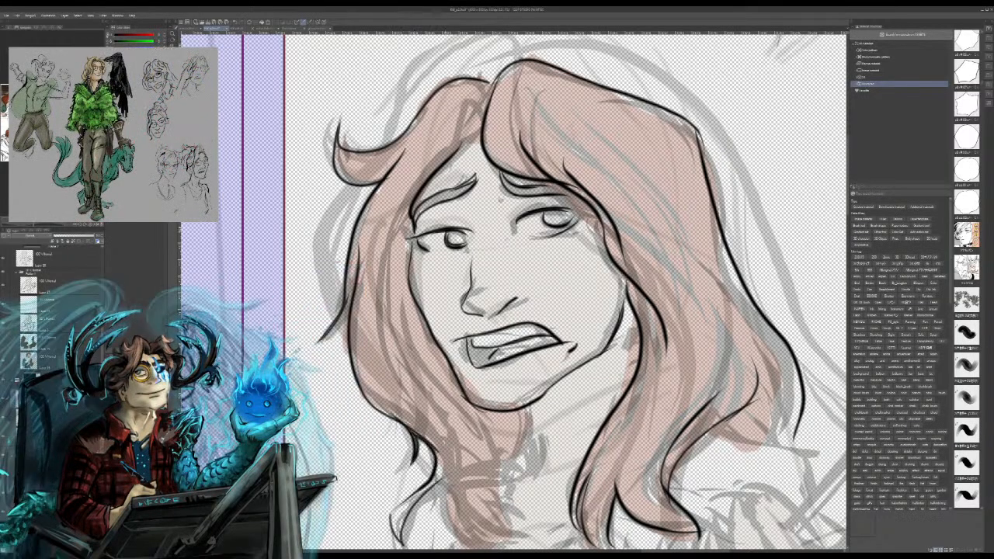
pyautogui.hotkey('ctrl', 'z')
pyautogui.hotkey('ctrl', 'z')
# Step: Ink the curled ends of the tied hair lock below the chin and the neck line beside it
pyautogui.hotkey('ctrl', '-')
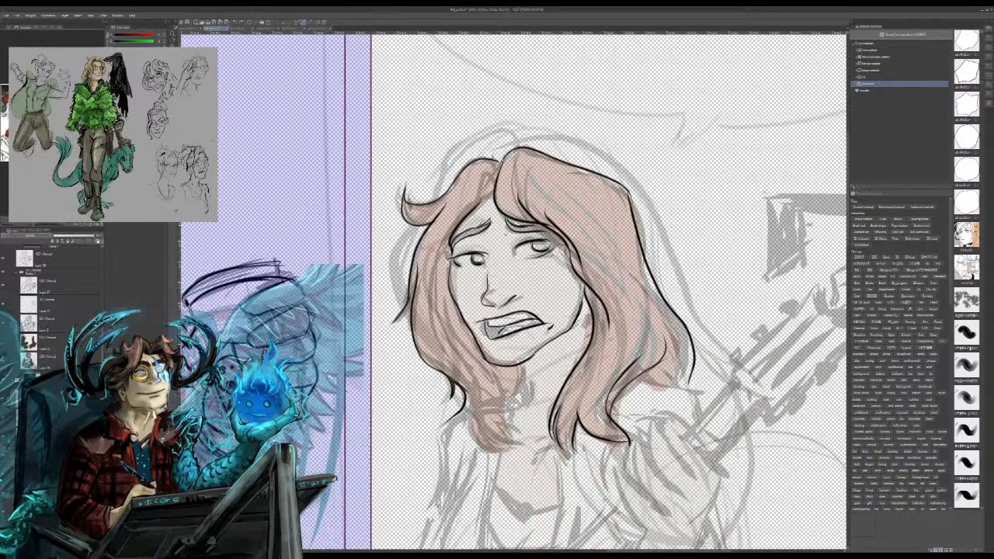
pyautogui.moveTo(461, 408); pyautogui.dragTo(528, 464)
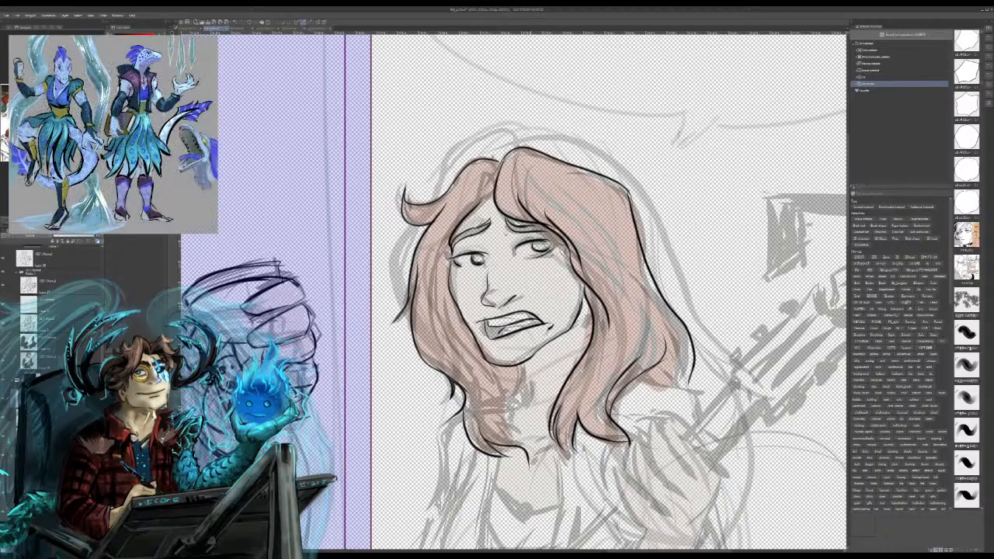
pyautogui.moveTo(503, 417)
pyautogui.mouseDown()
pyautogui.moveTo(527, 437)
pyautogui.moveTo(525, 477)
pyautogui.mouseUp()
pyautogui.moveTo(522, 432); pyautogui.dragTo(517, 443)
pyautogui.moveTo(504, 393); pyautogui.dragTo(519, 436)
pyautogui.moveTo(522, 362)
pyautogui.mouseDown()
pyautogui.moveTo(509, 396)
pyautogui.moveTo(527, 431)
pyautogui.mouseUp()
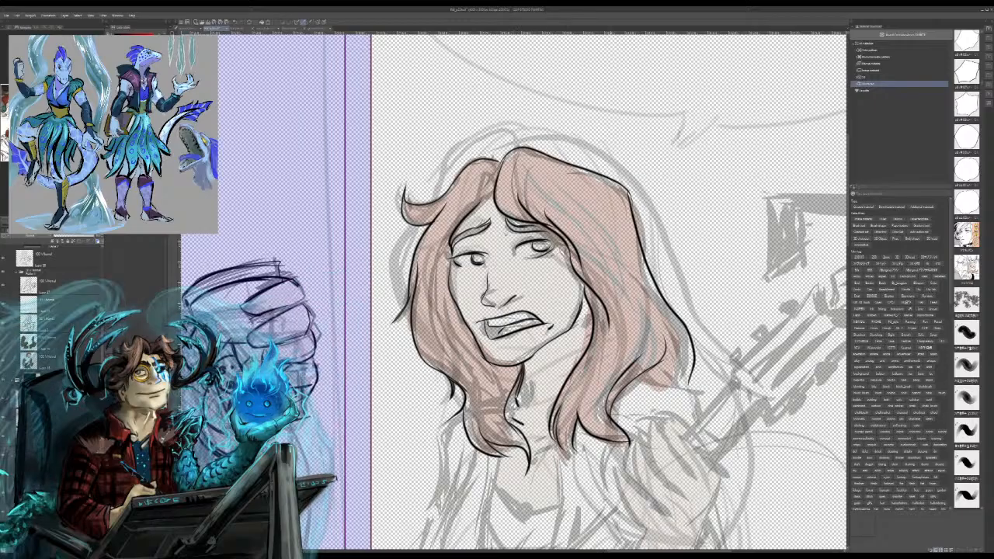
# Step: Ink the jacket's front edges, the shoulder and upper sleeve, and redo the fold line near the armpit
pyautogui.moveTo(493, 462); pyautogui.dragTo(480, 549)
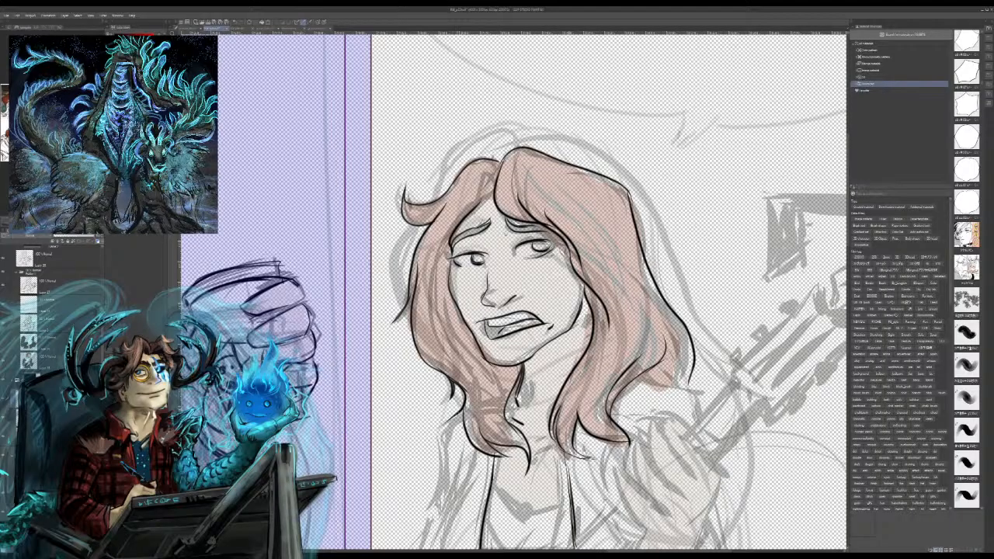
pyautogui.moveTo(435, 435); pyautogui.dragTo(411, 548)
pyautogui.moveTo(457, 466); pyautogui.dragTo(479, 518)
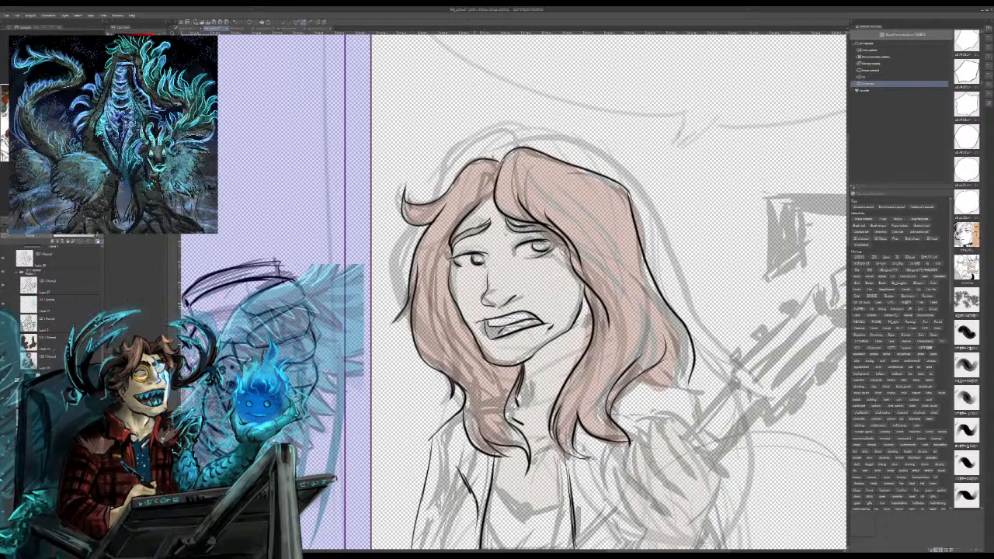
pyautogui.hotkey('ctrl', 'z')
pyautogui.moveTo(457, 466)
pyautogui.mouseDown()
pyautogui.moveTo(478, 514)
pyautogui.moveTo(469, 549)
pyautogui.mouseUp()
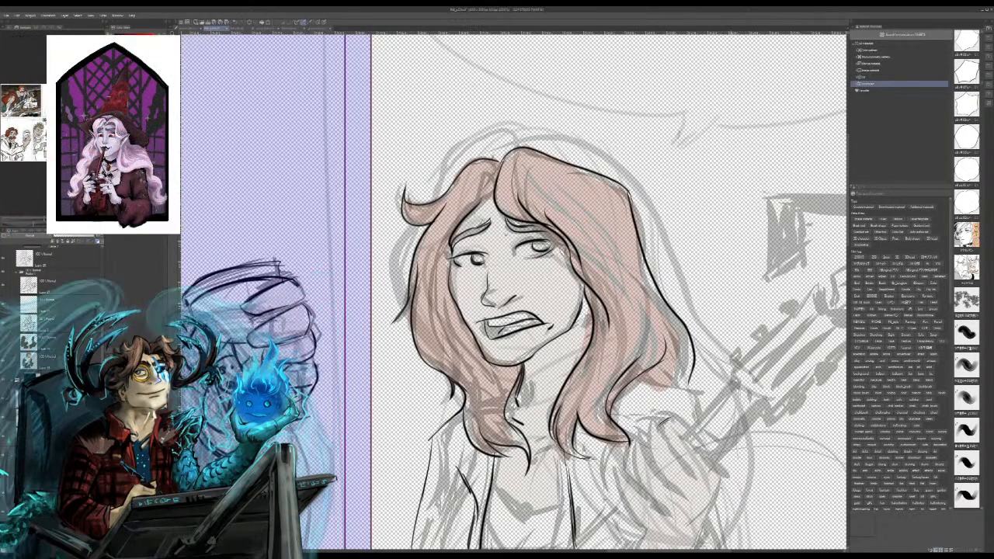
# Step: Ink the first finger outlines of the hand gripping the guitar neck, undoing the unsatisfactory strokes
pyautogui.moveTo(673, 422)
pyautogui.mouseDown()
pyautogui.moveTo(680, 442)
pyautogui.moveTo(708, 451)
pyautogui.mouseUp()
pyautogui.hotkey('ctrl', 'z')
pyautogui.hotkey('ctrl', 'z')
pyautogui.moveTo(678, 421); pyautogui.dragTo(700, 444)
pyautogui.hotkey('ctrl', 'z')
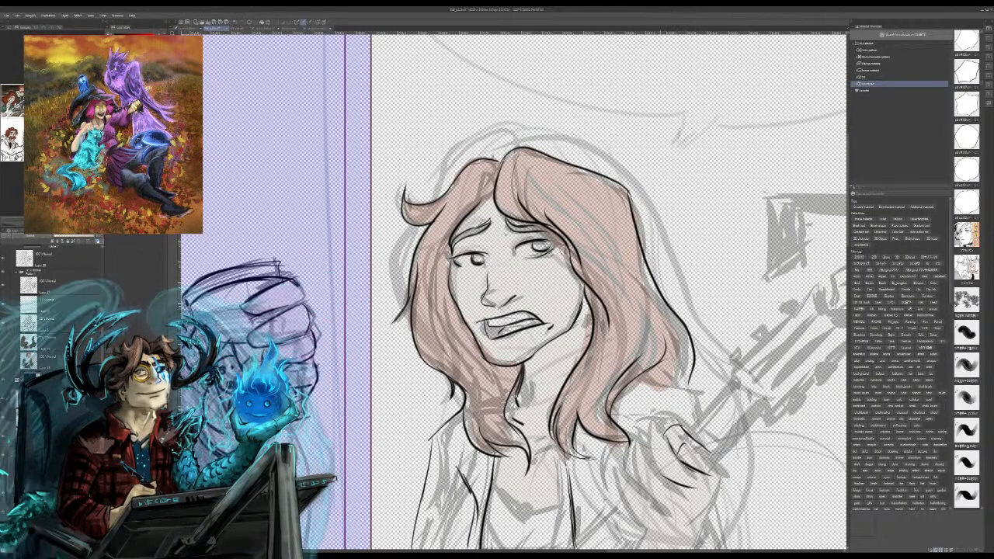
# Step: Ink the remaining curled fingers and the palm outline of the gripping hand, undoing the misplaced stroke
pyautogui.moveTo(688, 487)
pyautogui.mouseDown()
pyautogui.moveTo(675, 466)
pyautogui.moveTo(653, 472)
pyautogui.mouseUp()
pyautogui.moveTo(666, 436)
pyautogui.mouseDown()
pyautogui.moveTo(647, 448)
pyautogui.moveTo(699, 431)
pyautogui.moveTo(691, 438)
pyautogui.moveTo(731, 478)
pyautogui.moveTo(702, 546)
pyautogui.mouseUp()
pyautogui.hotkey('ctrl', 'z')
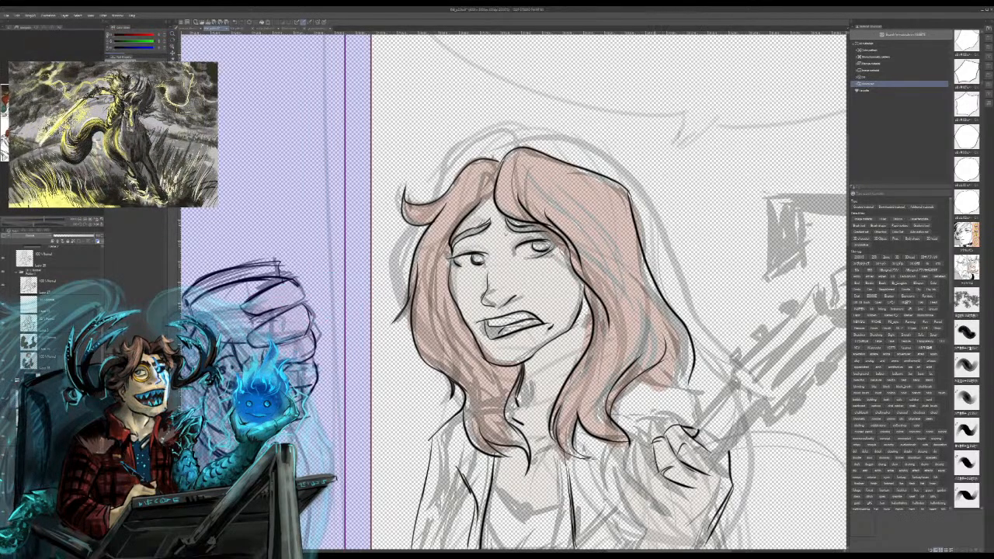
pyautogui.moveTo(658, 461)
pyautogui.mouseDown()
pyautogui.moveTo(635, 474)
pyautogui.moveTo(638, 522)
pyautogui.mouseUp()
pyautogui.moveTo(640, 479); pyautogui.dragTo(651, 503)
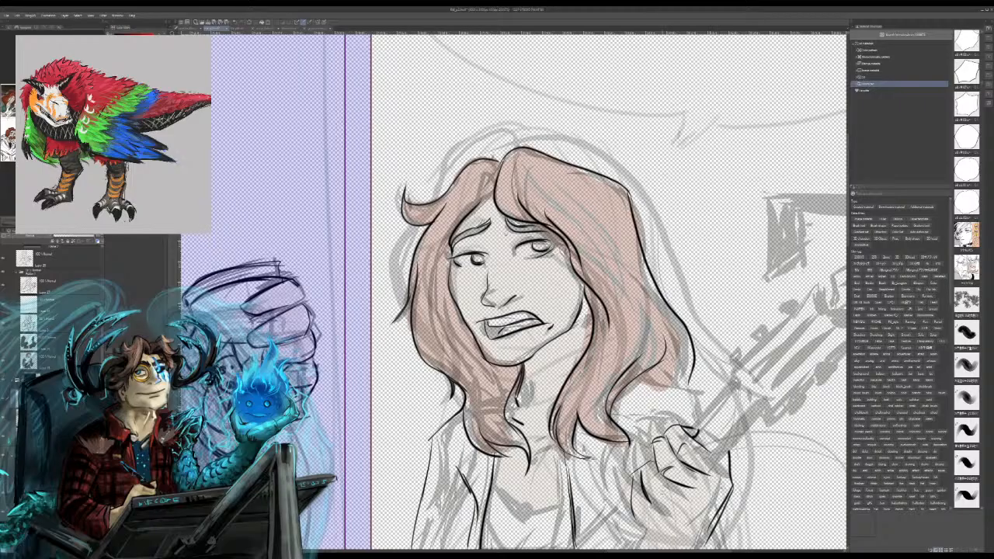
pyautogui.moveTo(652, 465)
pyautogui.mouseDown()
pyautogui.moveTo(650, 495)
pyautogui.moveTo(693, 517)
pyautogui.mouseUp()
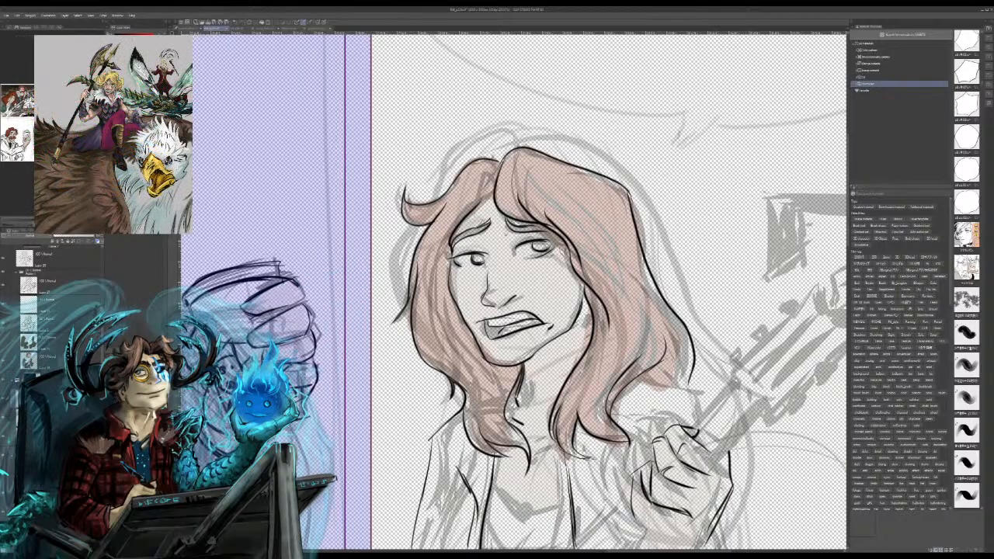
# Step: Ink the sleeve edge below the wrist, and refine the hand's finger creases, knuckles and lower palm edge
pyautogui.moveTo(660, 466); pyautogui.dragTo(518, 166)
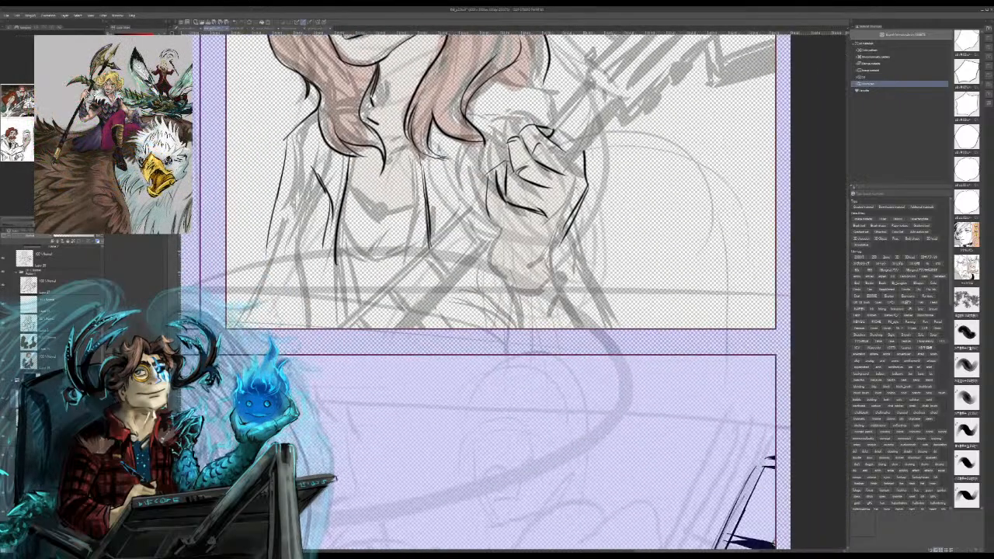
pyautogui.moveTo(584, 194)
pyautogui.mouseDown()
pyautogui.moveTo(579, 237)
pyautogui.moveTo(590, 286)
pyautogui.mouseUp()
pyautogui.moveTo(489, 168)
pyautogui.mouseDown()
pyautogui.moveTo(495, 214)
pyautogui.moveTo(506, 175)
pyautogui.mouseUp()
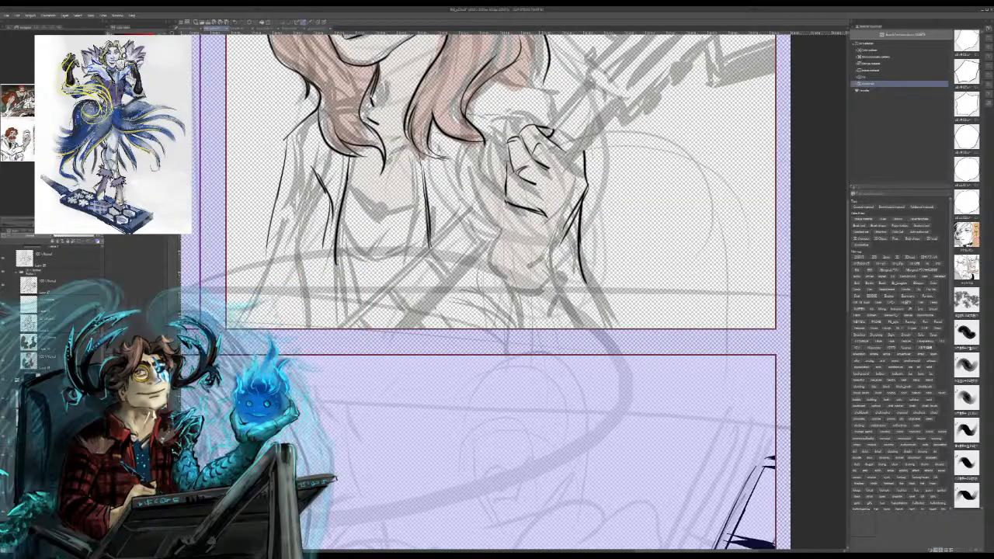
pyautogui.moveTo(546, 170)
pyautogui.mouseDown()
pyautogui.moveTo(544, 180)
pyautogui.moveTo(512, 175)
pyautogui.mouseUp()
pyautogui.moveTo(514, 161)
pyautogui.mouseDown()
pyautogui.moveTo(527, 169)
pyautogui.moveTo(540, 157)
pyautogui.mouseUp()
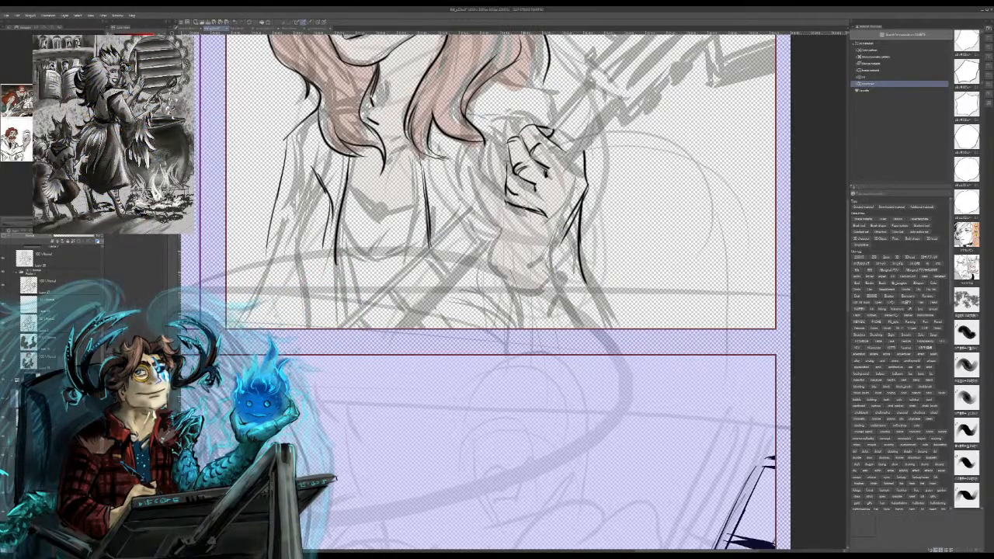
pyautogui.moveTo(584, 170); pyautogui.dragTo(595, 185)
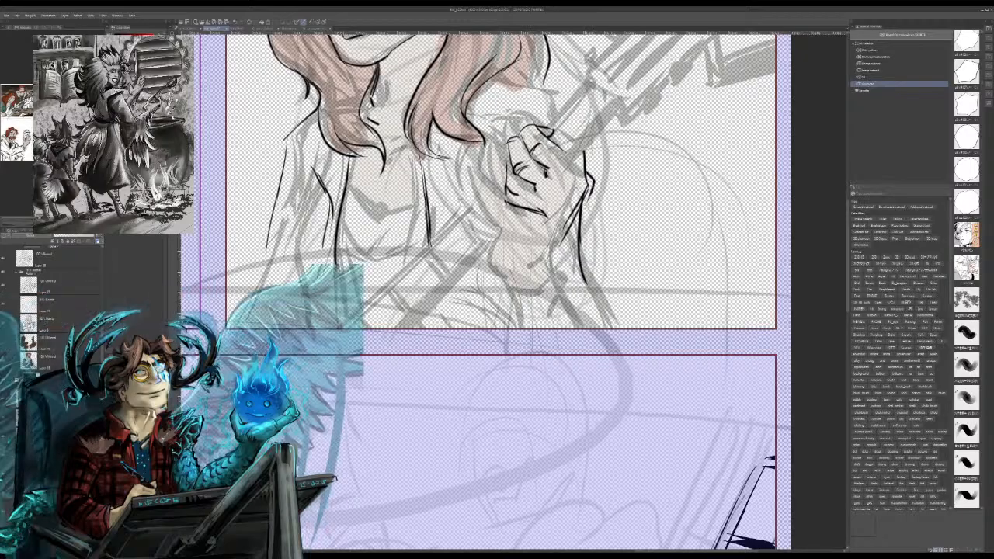
pyautogui.moveTo(537, 212); pyautogui.dragTo(543, 265)
pyautogui.hotkey('ctrl', 'z')
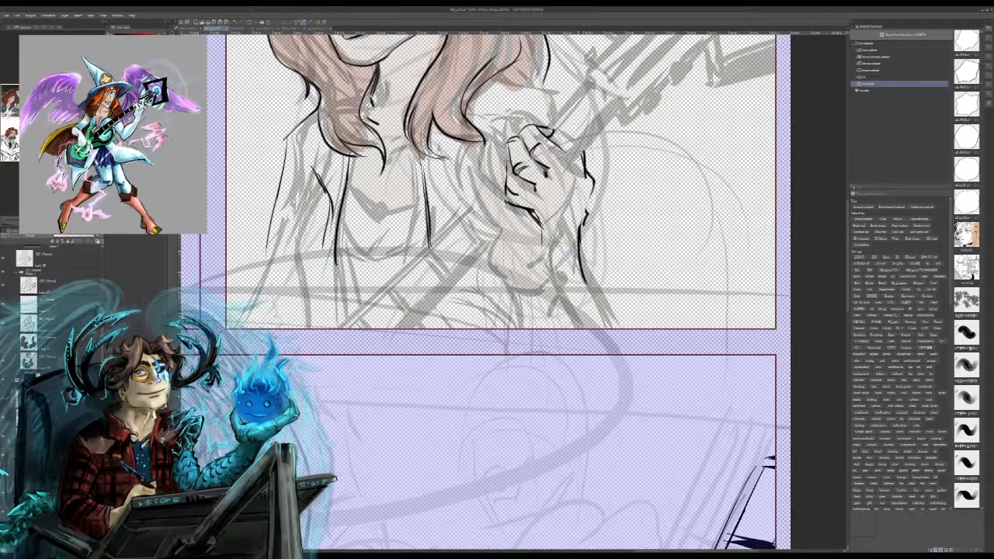
# Step: Ink both straight edges of the guitar neck above the hand and below it down to the panel border
pyautogui.moveTo(570, 160); pyautogui.dragTo(626, 98)
pyautogui.moveTo(570, 161); pyautogui.dragTo(608, 109)
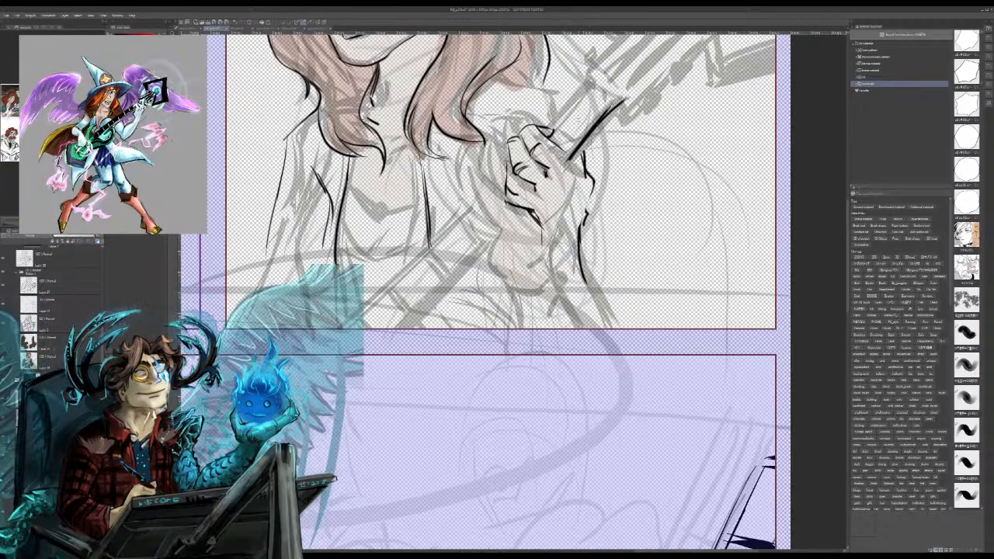
pyautogui.moveTo(549, 134); pyautogui.dragTo(597, 82)
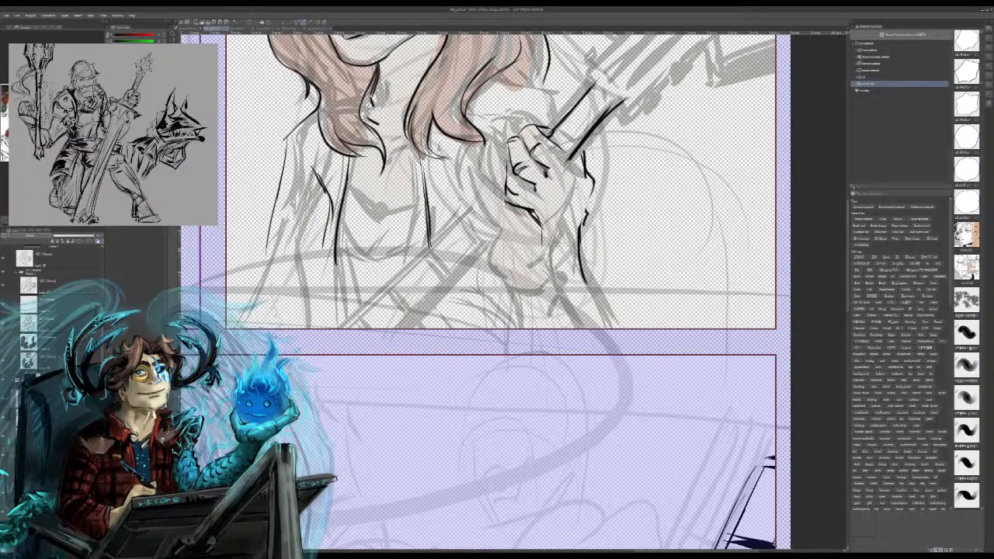
pyautogui.moveTo(528, 216); pyautogui.dragTo(420, 325)
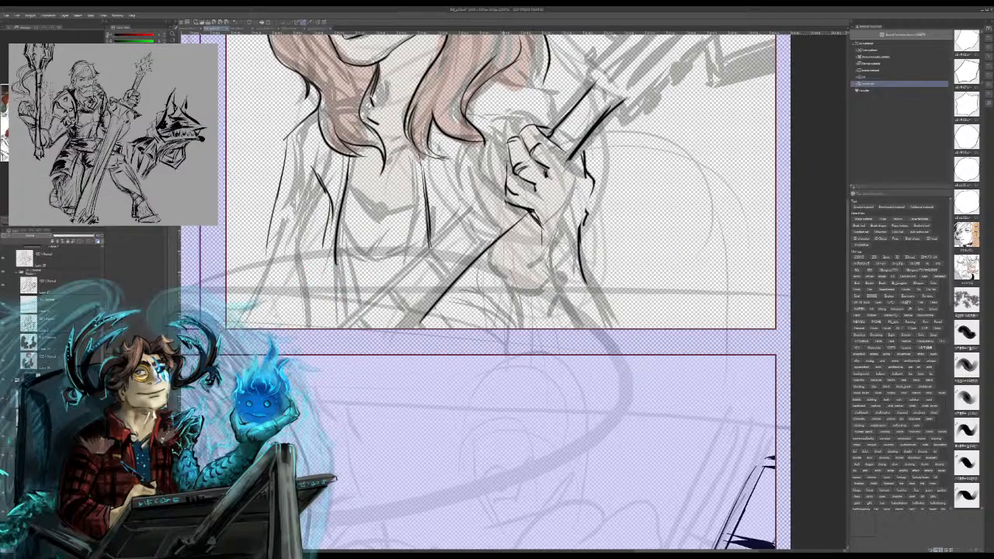
pyautogui.moveTo(505, 193)
pyautogui.mouseDown()
pyautogui.moveTo(374, 323)
pyautogui.moveTo(358, 328)
pyautogui.mouseUp()
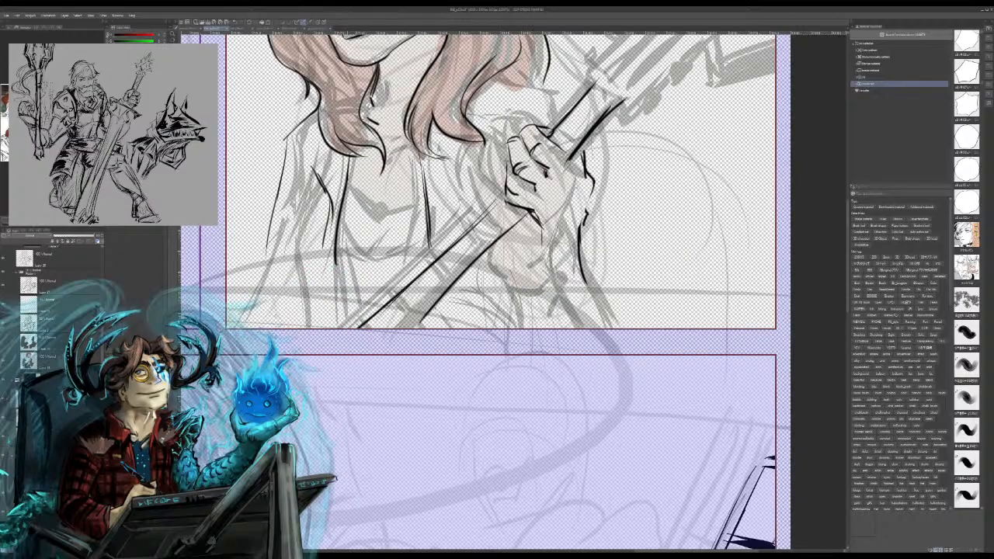
pyautogui.moveTo(504, 202); pyautogui.dragTo(365, 326)
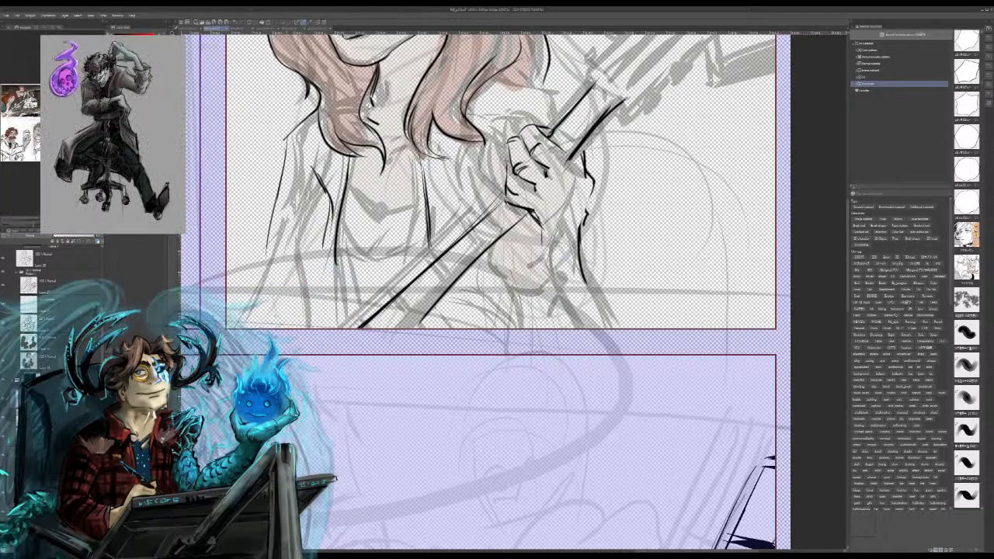
# Step: Ink the jacket's side line down to the panel border and the outer contour of the lowered sleeve
pyautogui.moveTo(505, 147)
pyautogui.mouseDown()
pyautogui.moveTo(457, 388)
pyautogui.moveTo(607, 366)
pyautogui.moveTo(551, 528)
pyautogui.mouseUp()
pyautogui.moveTo(497, 373)
pyautogui.mouseDown()
pyautogui.moveTo(461, 431)
pyautogui.moveTo(693, 99)
pyautogui.mouseUp()
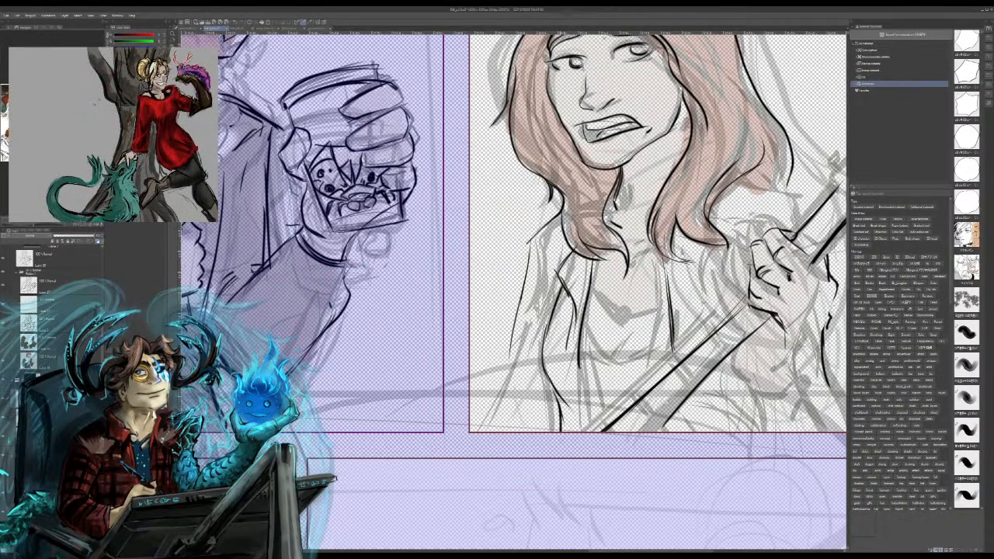
pyautogui.moveTo(525, 250); pyautogui.dragTo(491, 422)
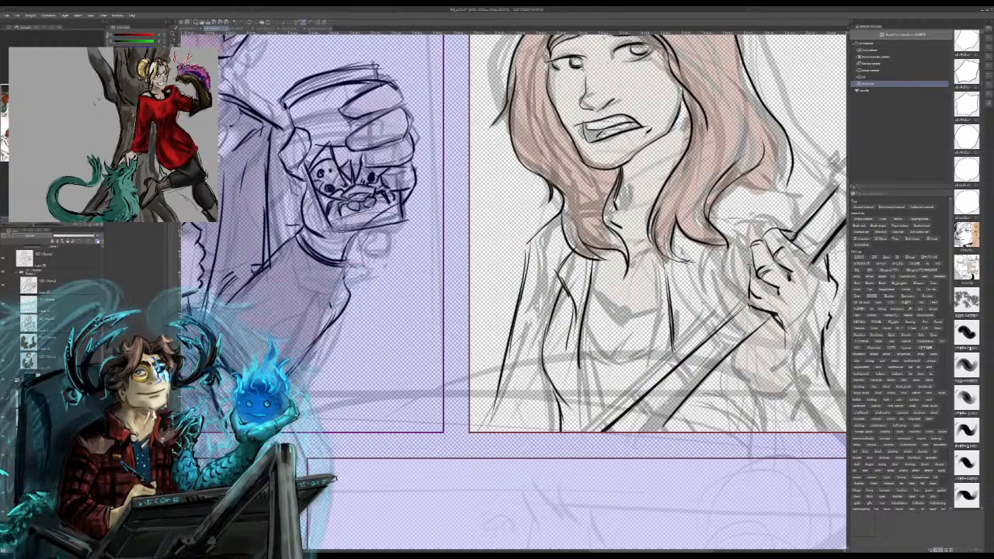
pyautogui.moveTo(621, 155); pyautogui.dragTo(513, 487)
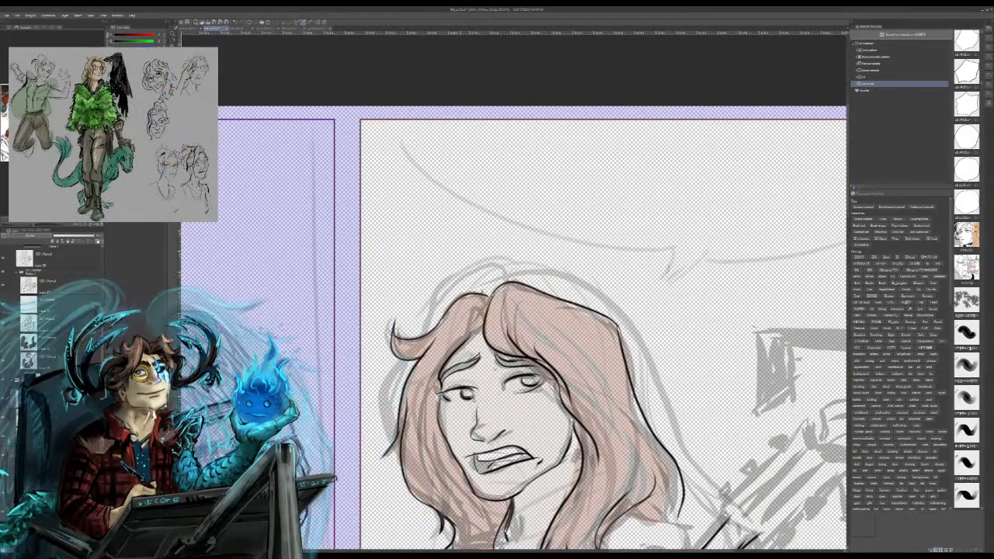
pyautogui.moveTo(444, 132); pyautogui.dragTo(450, 145)
pyautogui.moveTo(456, 130)
pyautogui.mouseDown()
pyautogui.moveTo(453, 158)
pyautogui.moveTo(465, 147)
pyautogui.moveTo(455, 146)
pyautogui.moveTo(457, 155)
pyautogui.moveTo(484, 155)
pyautogui.moveTo(490, 143)
pyautogui.moveTo(533, 162)
pyautogui.moveTo(545, 149)
pyautogui.moveTo(586, 161)
pyautogui.moveTo(575, 167)
pyautogui.mouseUp()
pyautogui.hotkey('ctrl', 'z')
pyautogui.hotkey('ctrl', 'z')
pyautogui.hotkey('ctrl', 'z')
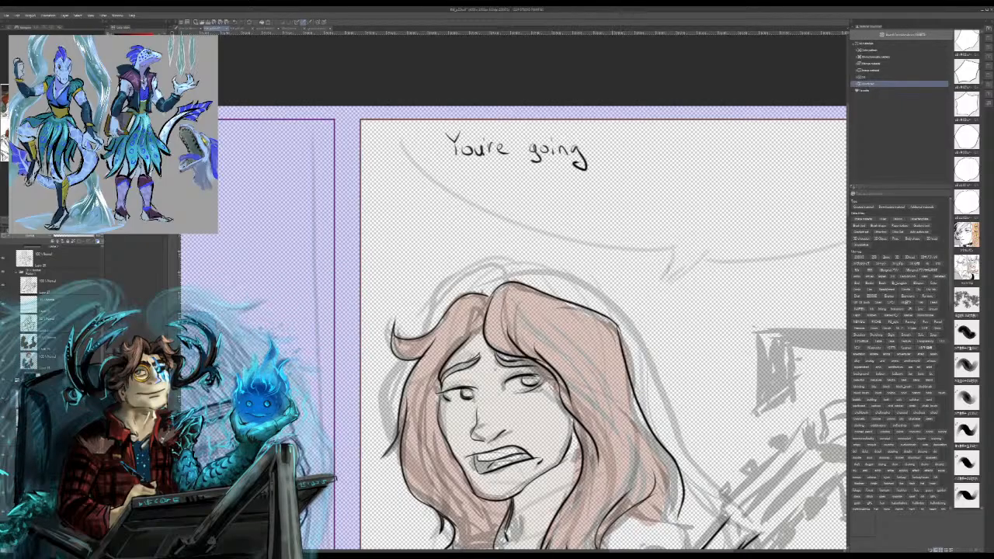
pyautogui.hotkey('ctrl', 'z')
pyautogui.hotkey('ctrl', 'z')
pyautogui.hotkey('ctrl', 'z')
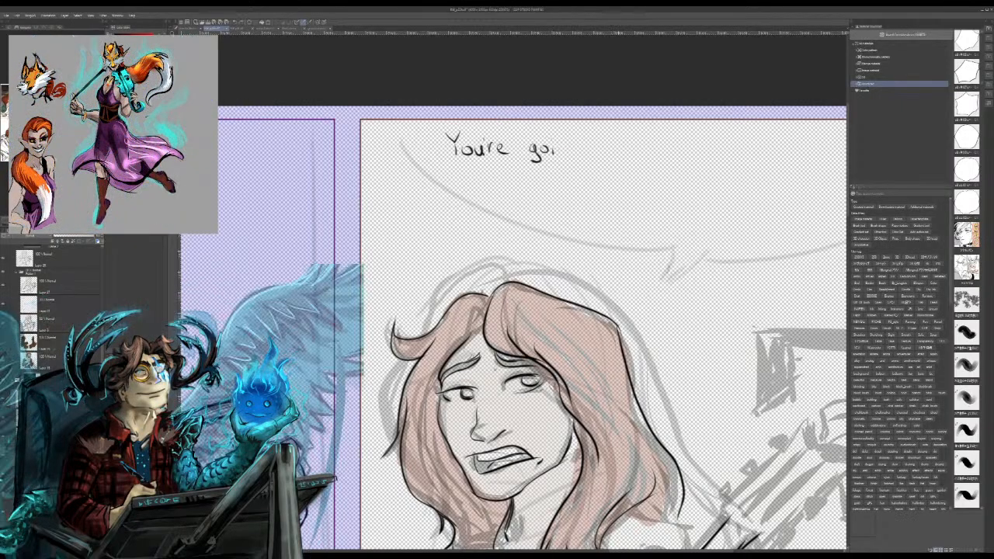
pyautogui.hotkey('ctrl', 'z')
pyautogui.hotkey('ctrl', 'z')
pyautogui.hotkey('ctrl', 'z')
pyautogui.hotkey('ctrl', 'z')
pyautogui.hotkey('ctrl', 'z')
pyautogui.hotkey('ctrl', 'z')
pyautogui.hotkey('ctrl', 'z')
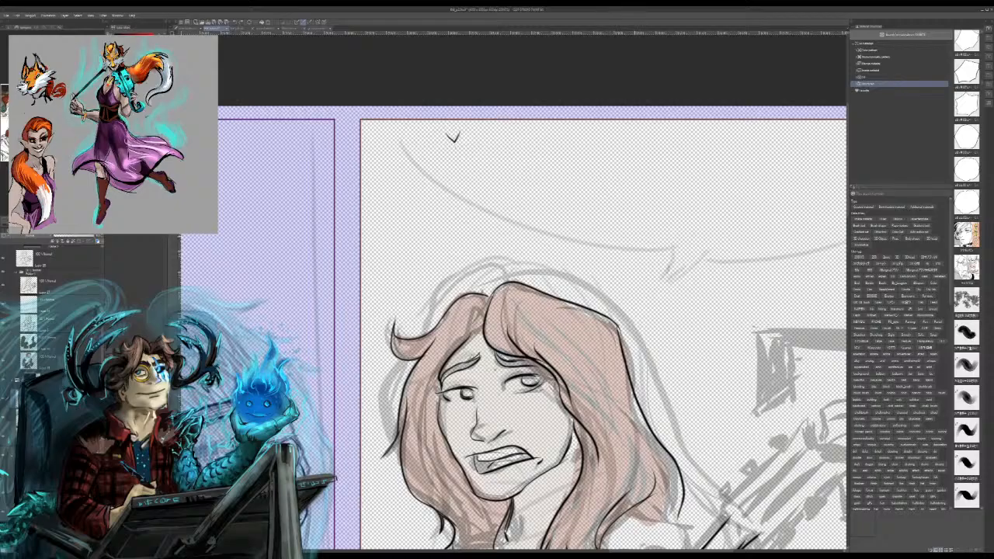
pyautogui.hotkey('ctrl', 'z')
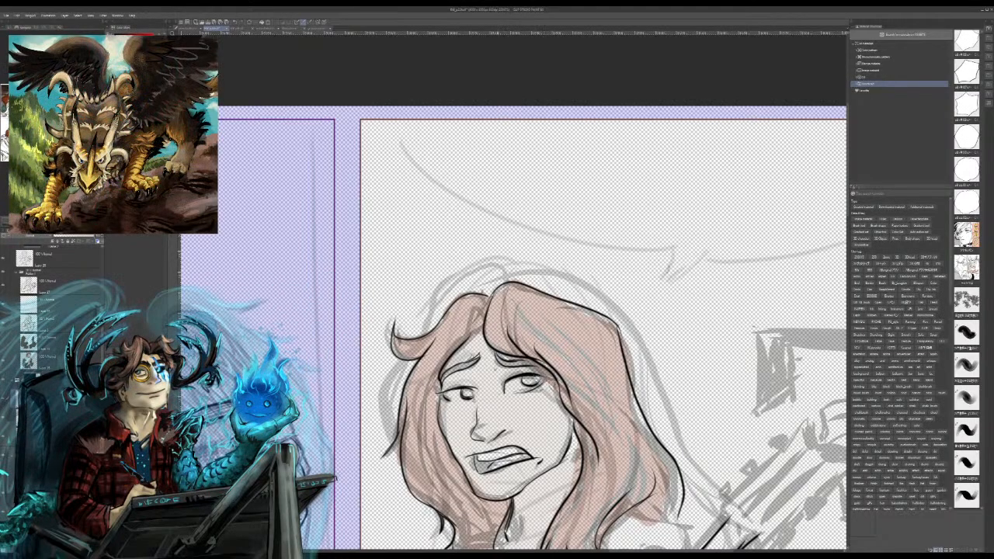
# Step: Ink the guitar headstock's outline with its flared, pointed tips and the tuning pegs along both sides
pyautogui.moveTo(590, 388); pyautogui.dragTo(330, 203)
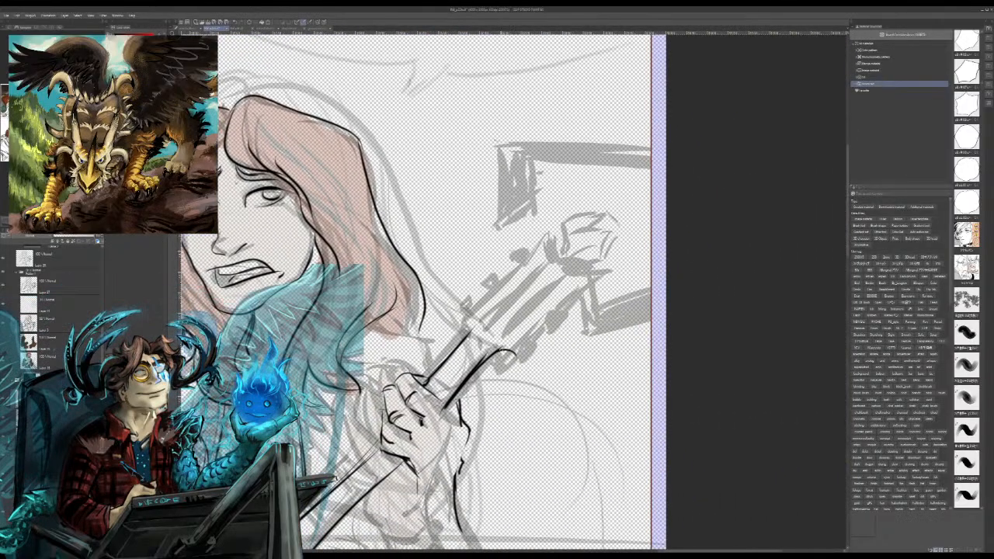
pyautogui.moveTo(518, 362)
pyautogui.mouseDown()
pyautogui.moveTo(609, 267)
pyautogui.moveTo(564, 278)
pyautogui.moveTo(548, 247)
pyautogui.moveTo(508, 289)
pyautogui.moveTo(450, 320)
pyautogui.moveTo(470, 330)
pyautogui.moveTo(457, 298)
pyautogui.moveTo(468, 291)
pyautogui.mouseUp()
pyautogui.moveTo(468, 291)
pyautogui.mouseDown()
pyautogui.moveTo(474, 303)
pyautogui.moveTo(493, 271)
pyautogui.moveTo(499, 284)
pyautogui.moveTo(524, 265)
pyautogui.moveTo(525, 249)
pyautogui.mouseUp()
pyautogui.moveTo(539, 354)
pyautogui.mouseDown()
pyautogui.moveTo(554, 322)
pyautogui.moveTo(560, 331)
pyautogui.moveTo(584, 312)
pyautogui.mouseUp()
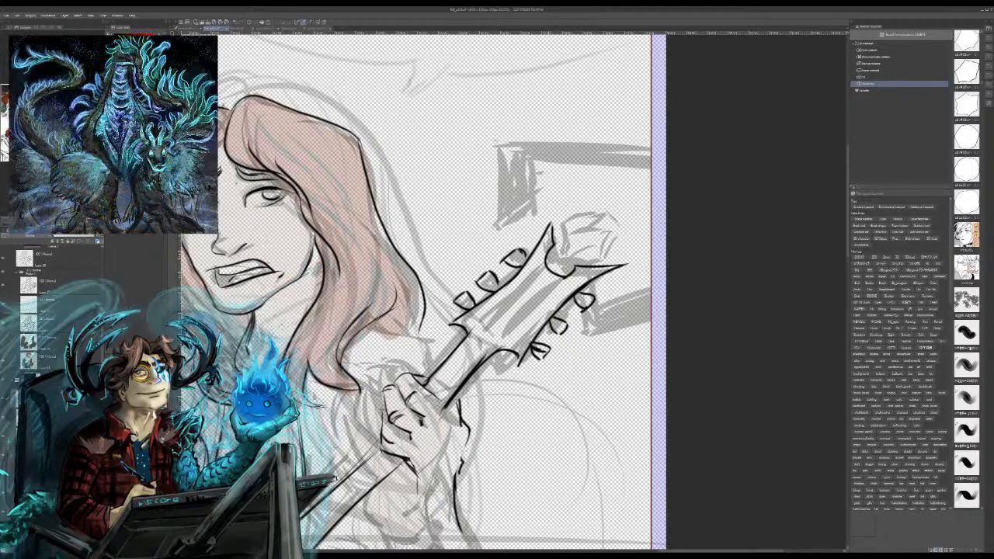
# Step: Ink the faceted crystal at the end of the headstock, redrawing its outer corner as a sharper point
pyautogui.moveTo(550, 260)
pyautogui.mouseDown()
pyautogui.moveTo(564, 240)
pyautogui.moveTo(556, 225)
pyautogui.moveTo(580, 217)
pyautogui.moveTo(565, 214)
pyautogui.moveTo(609, 206)
pyautogui.moveTo(629, 230)
pyautogui.mouseUp()
pyautogui.moveTo(629, 230); pyautogui.dragTo(621, 247)
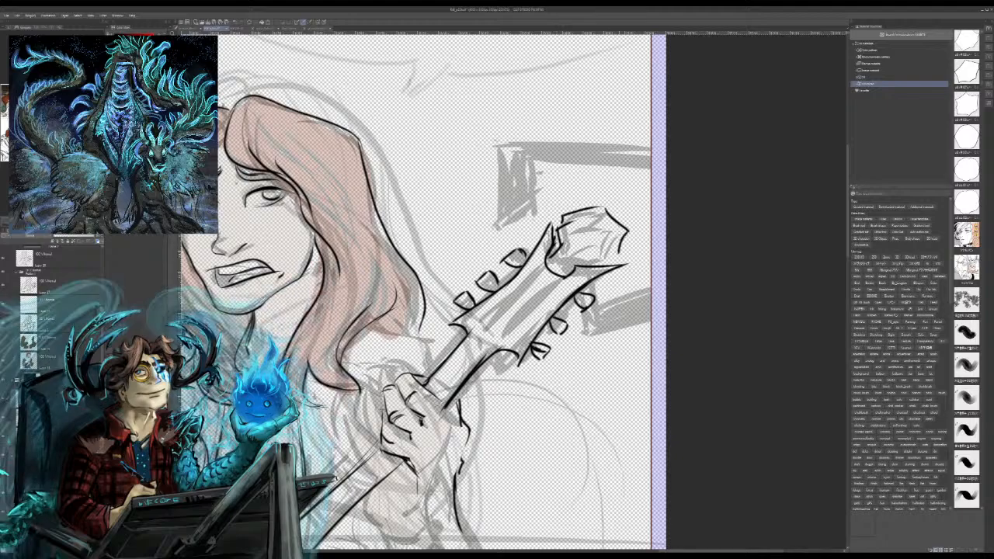
pyautogui.hotkey('ctrl', 'z')
pyautogui.moveTo(598, 209); pyautogui.dragTo(618, 199)
pyautogui.moveTo(617, 199)
pyautogui.mouseDown()
pyautogui.moveTo(573, 225)
pyautogui.moveTo(560, 256)
pyautogui.moveTo(589, 253)
pyautogui.moveTo(608, 215)
pyautogui.moveTo(621, 240)
pyautogui.moveTo(586, 264)
pyautogui.mouseUp()
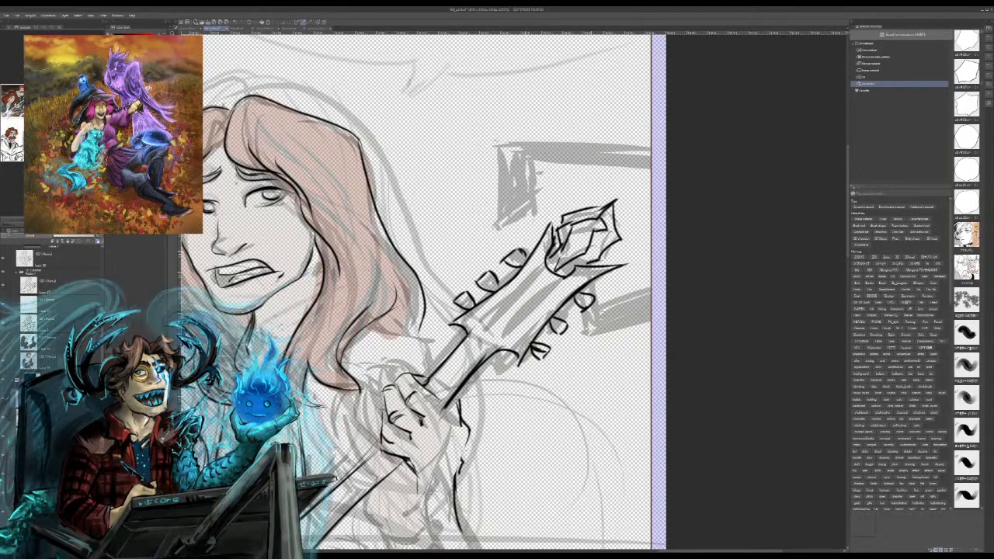
# Step: Ink the angular bracket above the headstock, outlining its downward spike and its long arm out to the panel border
pyautogui.moveTo(528, 156)
pyautogui.mouseDown()
pyautogui.moveTo(533, 207)
pyautogui.moveTo(511, 238)
pyautogui.mouseUp()
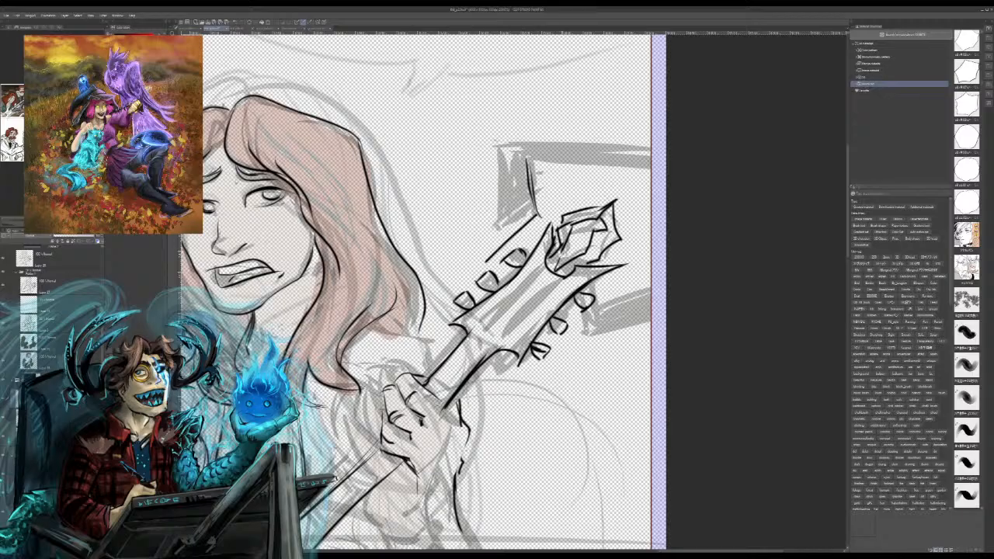
pyautogui.hotkey('ctrl', 'z')
pyautogui.moveTo(535, 212)
pyautogui.mouseDown()
pyautogui.moveTo(499, 242)
pyautogui.moveTo(491, 230)
pyautogui.mouseUp()
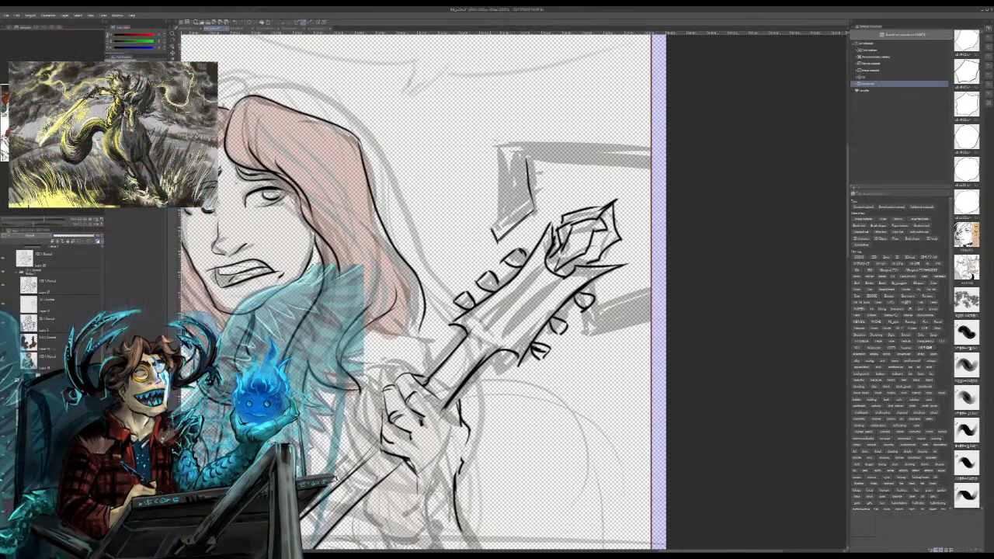
pyautogui.moveTo(499, 174); pyautogui.dragTo(496, 222)
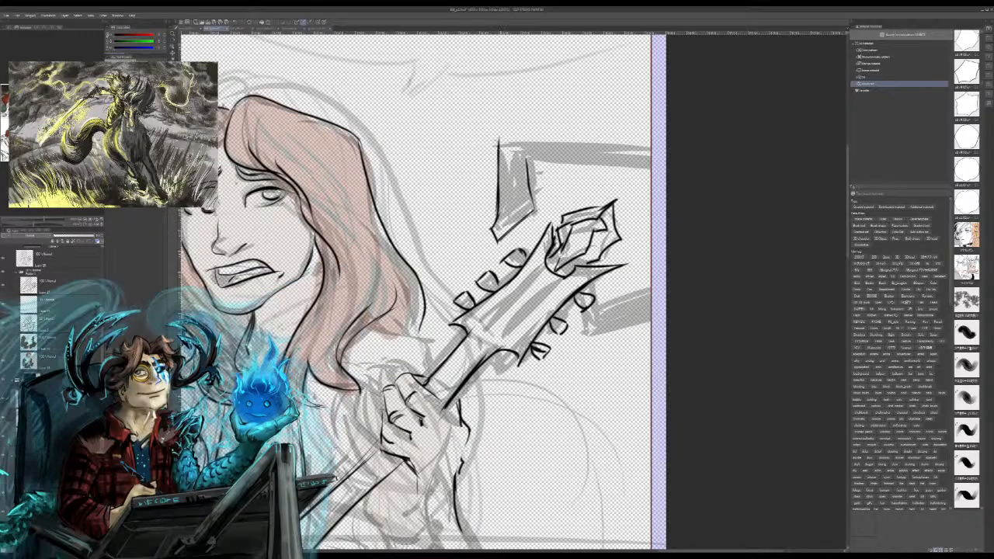
pyautogui.moveTo(553, 142); pyautogui.dragTo(603, 145)
pyautogui.moveTo(522, 138); pyautogui.dragTo(650, 147)
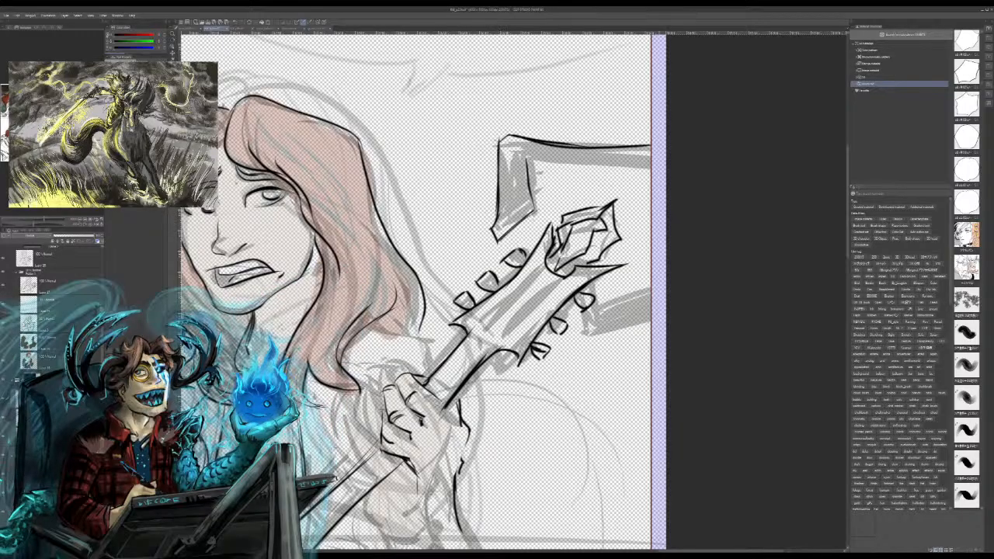
pyautogui.moveTo(531, 162); pyautogui.dragTo(651, 167)
pyautogui.moveTo(537, 166); pyautogui.dragTo(631, 175)
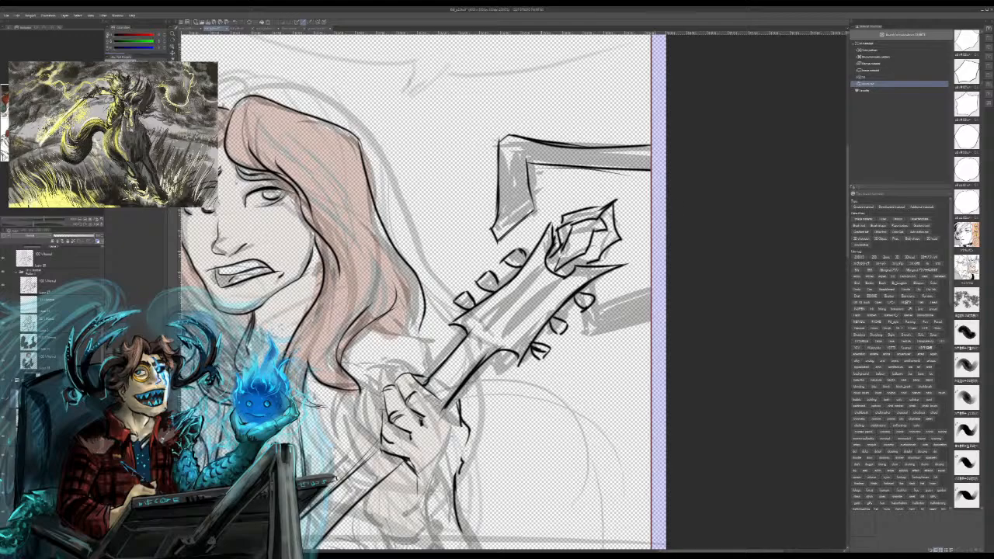
# Step: Ink the lower bracket arm from the headstock out to the panel border, and add parallel lines along the inside of the headstock
pyautogui.moveTo(610, 271); pyautogui.dragTo(599, 312)
pyautogui.moveTo(618, 269); pyautogui.dragTo(613, 304)
pyautogui.moveTo(621, 269)
pyautogui.mouseDown()
pyautogui.moveTo(618, 292)
pyautogui.moveTo(650, 293)
pyautogui.mouseUp()
pyautogui.moveTo(597, 325)
pyautogui.mouseDown()
pyautogui.moveTo(647, 313)
pyautogui.moveTo(600, 330)
pyautogui.mouseUp()
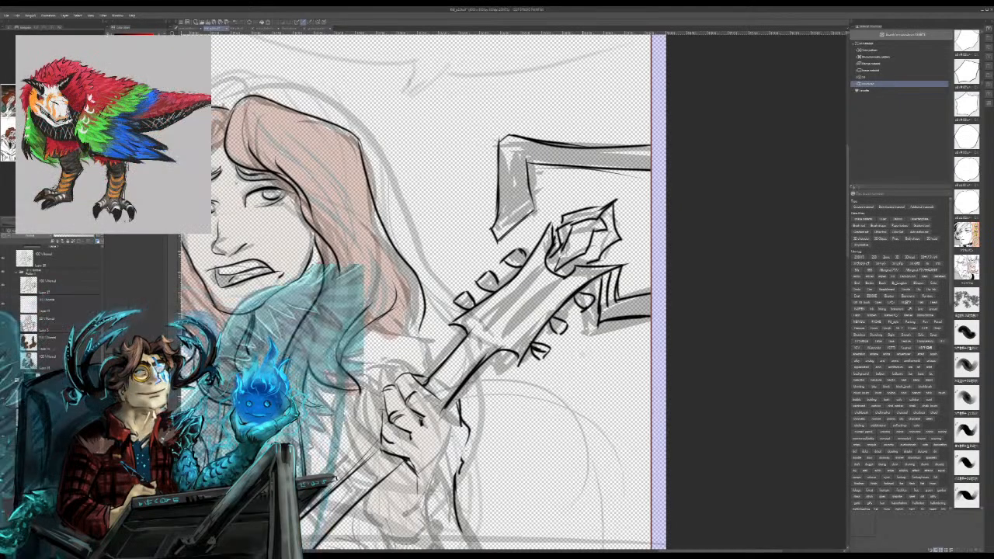
pyautogui.moveTo(483, 322); pyautogui.dragTo(526, 281)
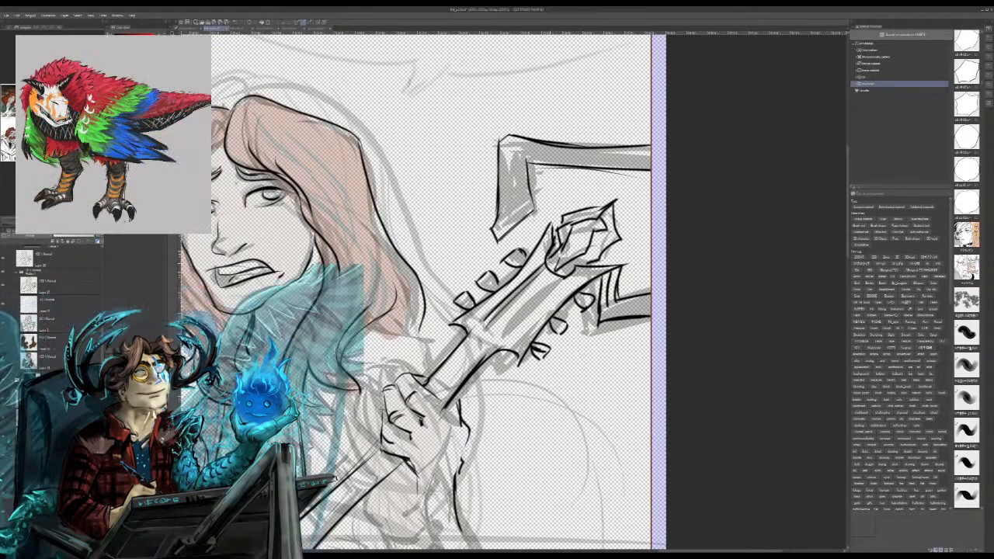
pyautogui.moveTo(505, 337)
pyautogui.mouseDown()
pyautogui.moveTo(568, 264)
pyautogui.moveTo(568, 274)
pyautogui.mouseUp()
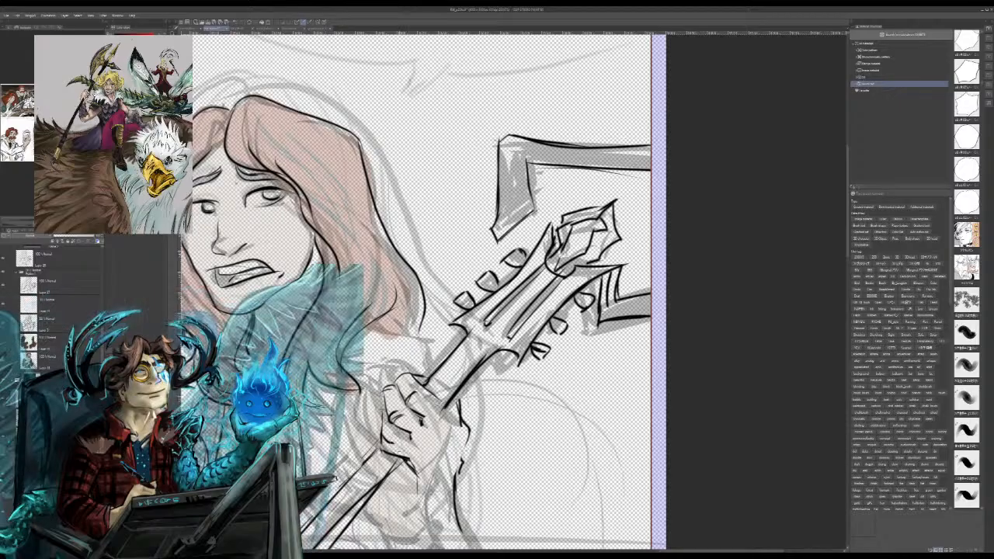
# Step: Switch to the dark winged-figure painting and examine its overall composition and the details around the feathered arm and glowing skulls
pyautogui.hotkey('ctrl', '0')
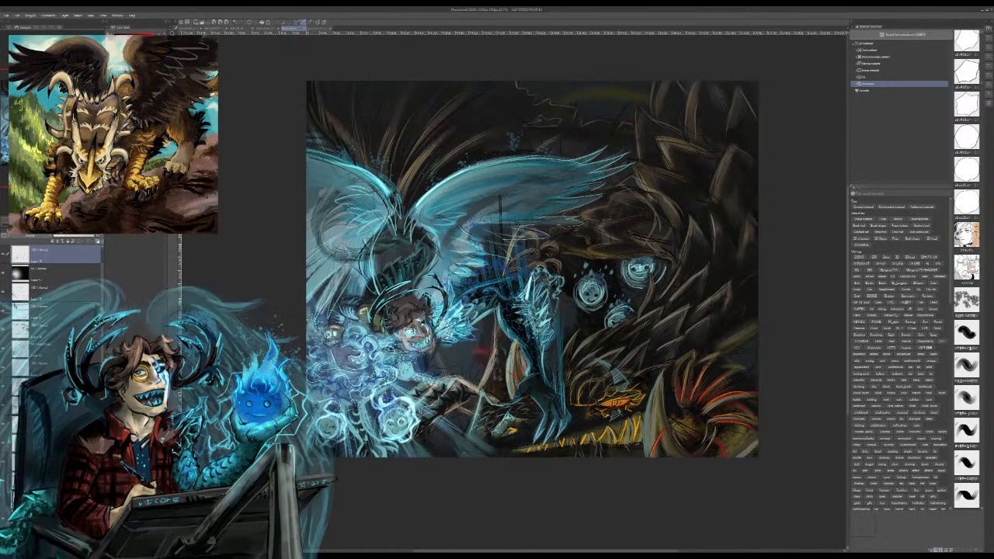
pyautogui.hotkey('ctrl', '+')
pyautogui.hotkey('ctrl', '+')
pyautogui.hotkey('ctrl', '+')
pyautogui.hotkey('ctrl', '+')
pyautogui.hotkey('ctrl', '-')
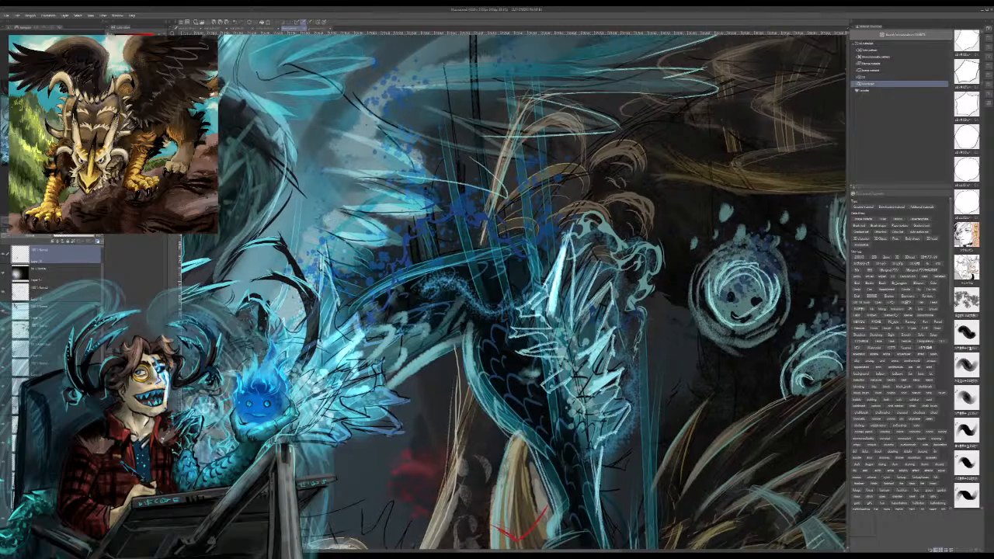
pyautogui.hotkey('ctrl', '-')
pyautogui.hotkey('ctrl', '-')
pyautogui.hotkey('ctrl', '+')
pyautogui.hotkey('ctrl', '+')
pyautogui.hotkey('ctrl', '+')
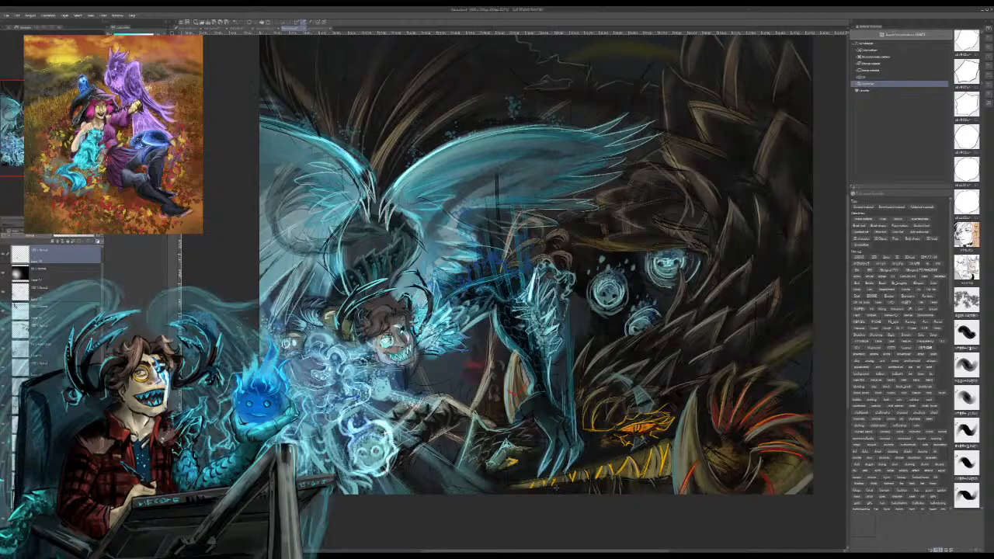
pyautogui.moveTo(536, 311)
pyautogui.mouseDown()
pyautogui.moveTo(537, 260)
pyautogui.moveTo(569, 255)
pyautogui.moveTo(553, 319)
pyautogui.mouseUp()
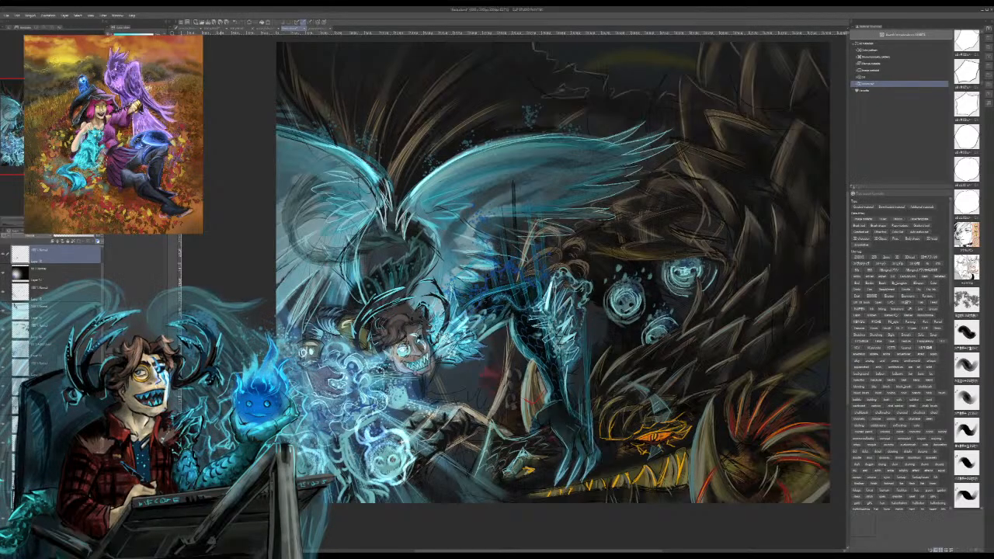
pyautogui.moveTo(553, 319)
pyautogui.mouseDown()
pyautogui.moveTo(542, 256)
pyautogui.moveTo(583, 267)
pyautogui.moveTo(481, 238)
pyautogui.moveTo(416, 244)
pyautogui.moveTo(426, 226)
pyautogui.mouseUp()
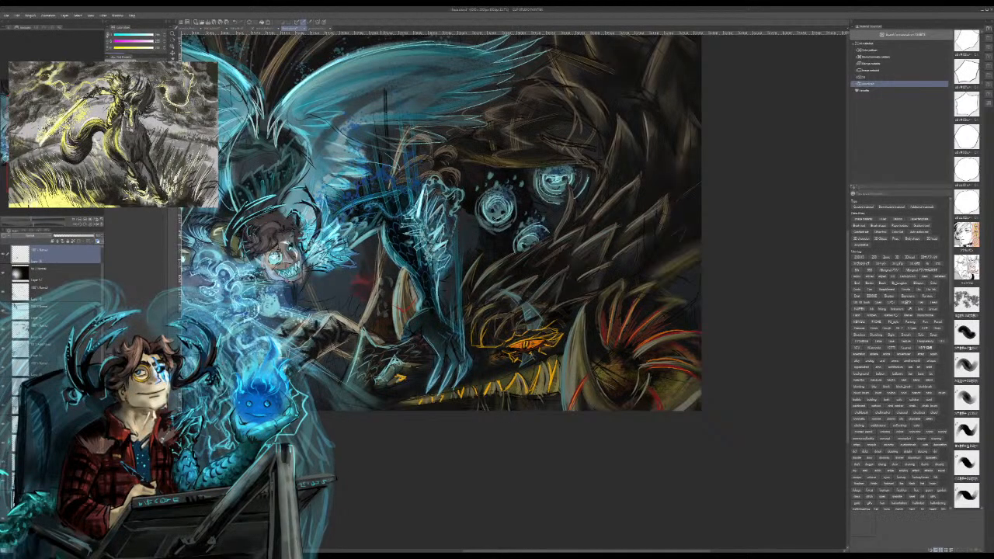
pyautogui.moveTo(425, 227)
pyautogui.mouseDown()
pyautogui.moveTo(456, 259)
pyautogui.moveTo(447, 258)
pyautogui.mouseUp()
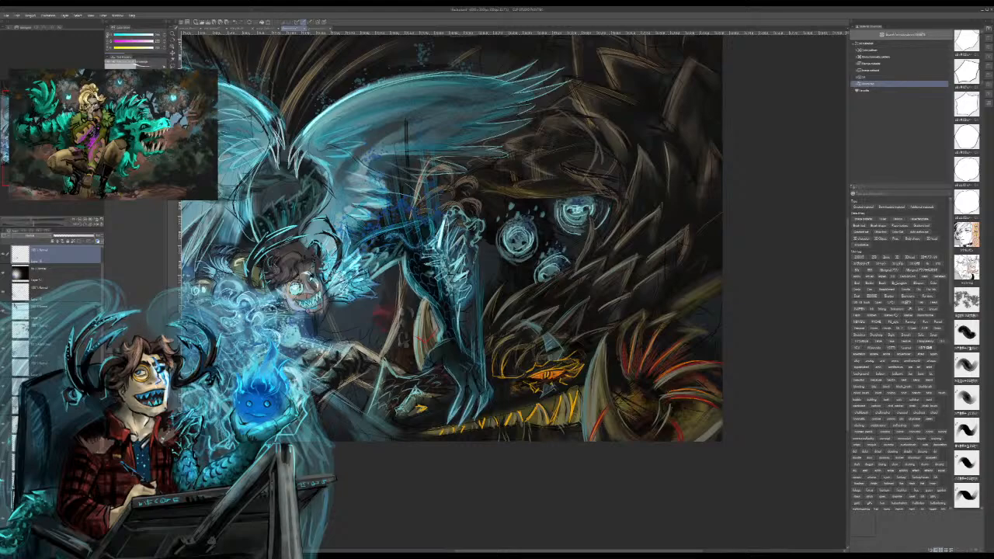
pyautogui.moveTo(466, 240); pyautogui.dragTo(563, 323)
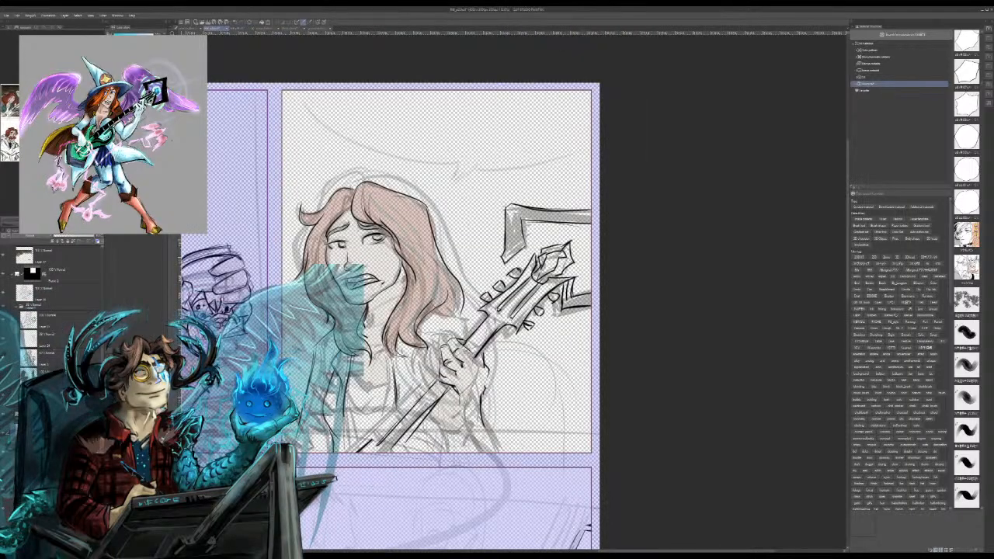
# Step: Look over the comic page's inked and sketched panels, and bring the dark winged-figure painting back up
pyautogui.hotkey('ctrl', '-')
pyautogui.hotkey('ctrl', '-')
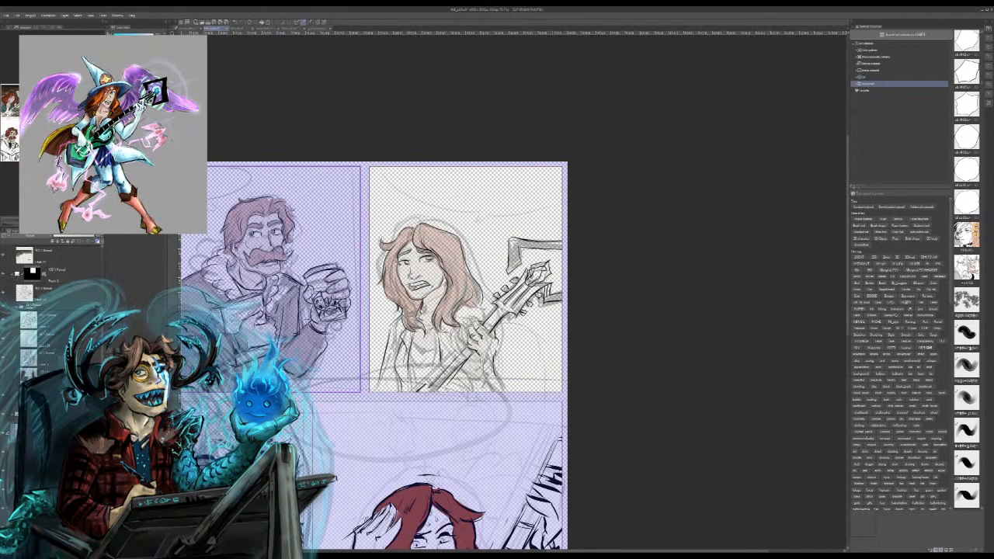
pyautogui.moveTo(381, 412); pyautogui.dragTo(550, 210)
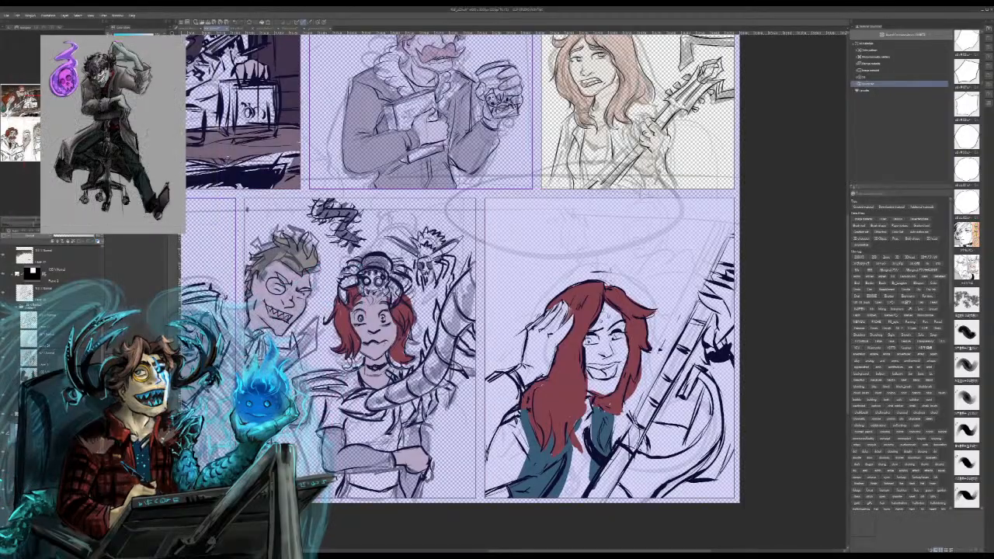
pyautogui.moveTo(551, 211)
pyautogui.mouseDown()
pyautogui.moveTo(512, 304)
pyautogui.moveTo(498, 315)
pyautogui.mouseUp()
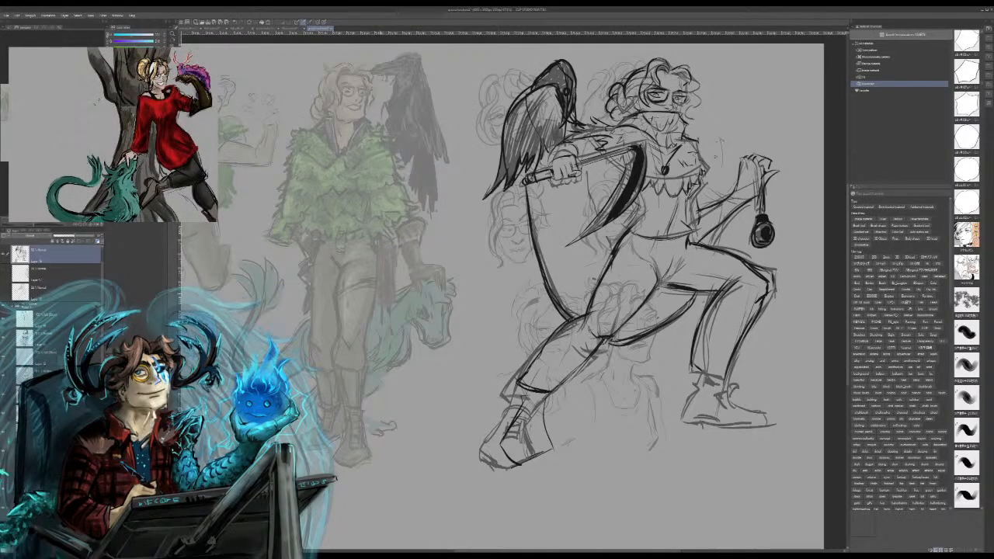
pyautogui.click(292, 28)
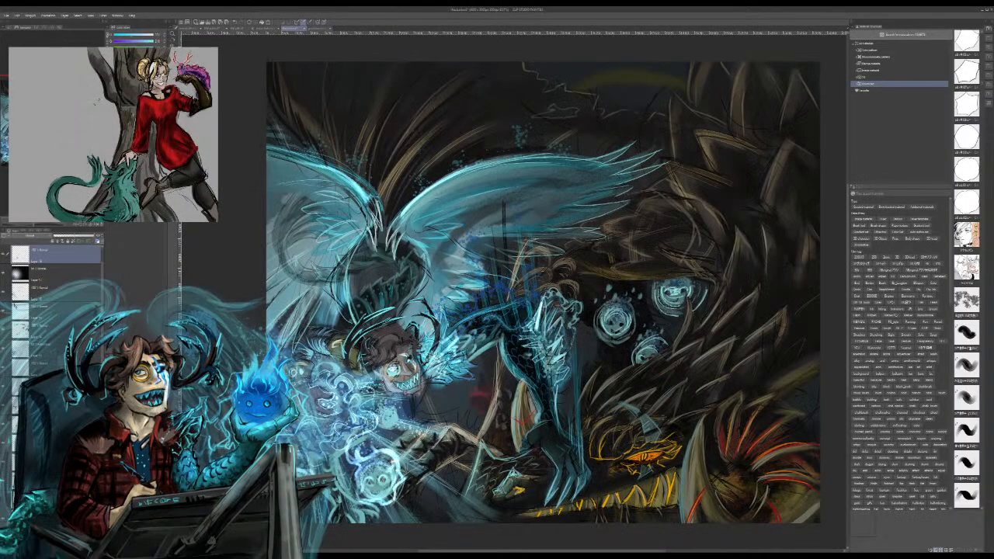